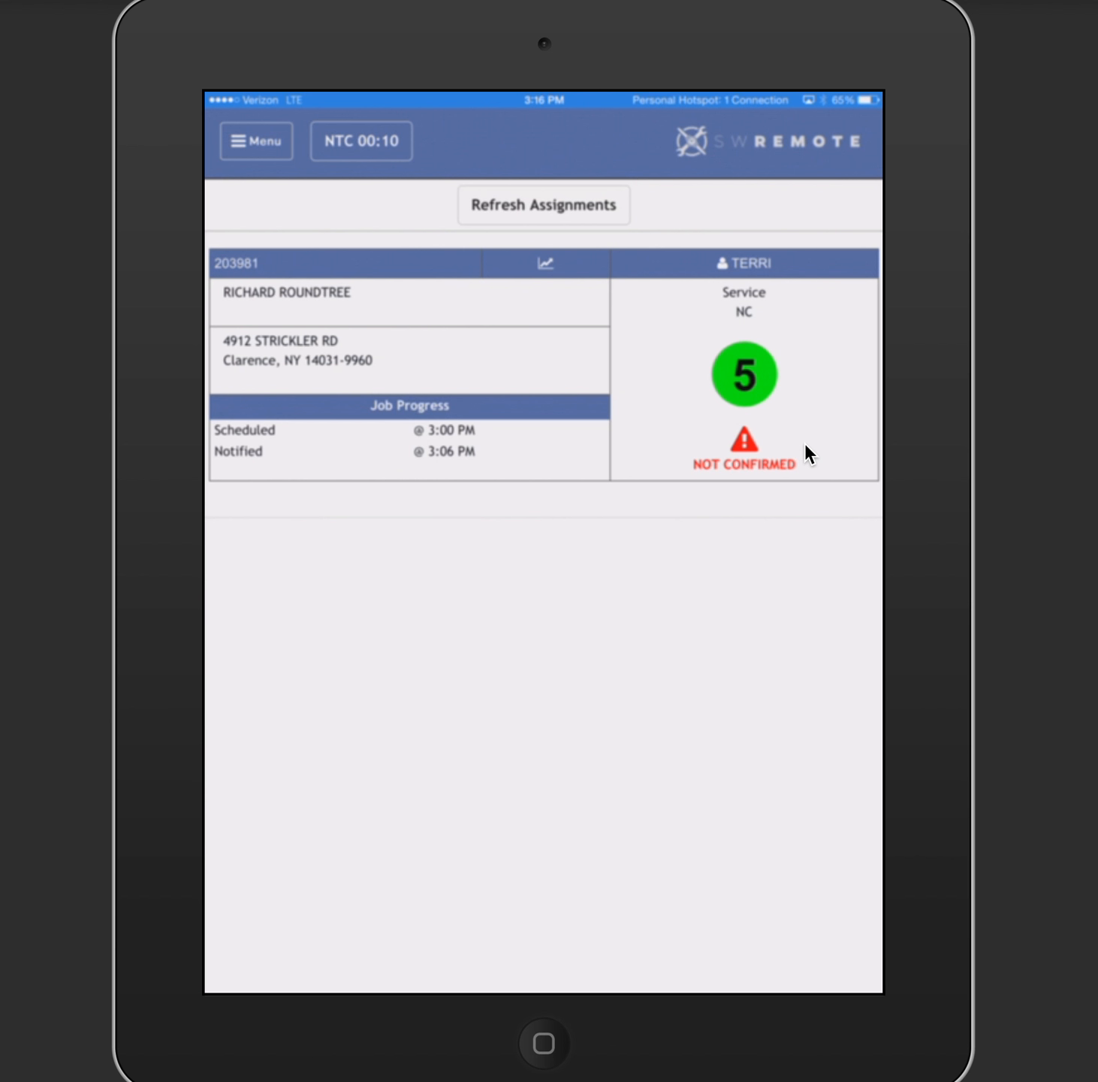
- Refresh the assignment list, save and close the Settings dialog, and hide the side menu
{"action": "left_click", "coordinate": [564, 218]}
{"action": "left_click", "coordinate": [262, 142]}
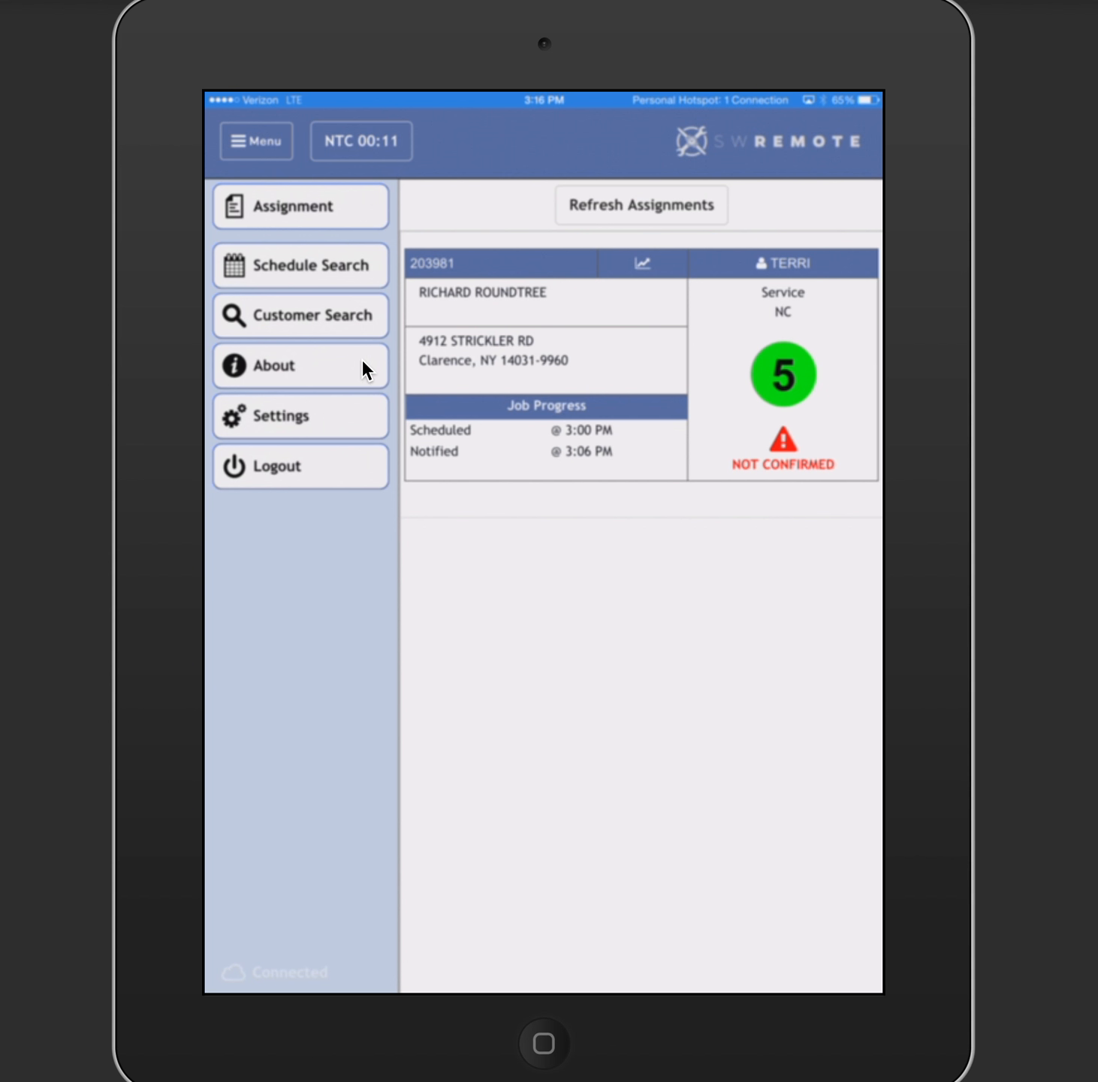
{"action": "left_click", "coordinate": [356, 418]}
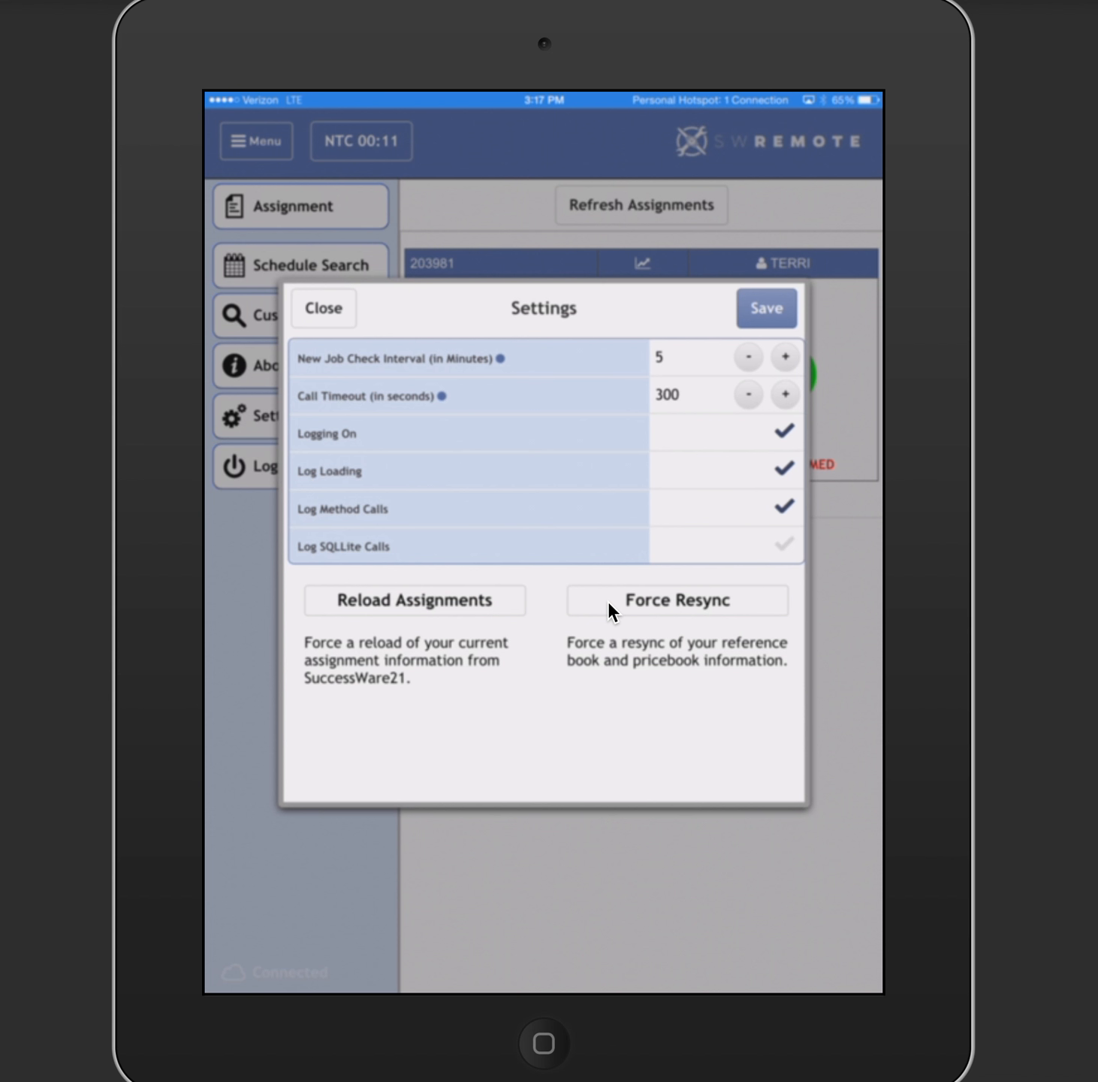
{"action": "left_click", "coordinate": [775, 310]}
{"action": "key", "text": "Return"}
{"action": "left_click", "coordinate": [773, 305]}
{"action": "key", "text": "Return"}
{"action": "left_click", "coordinate": [321, 317]}
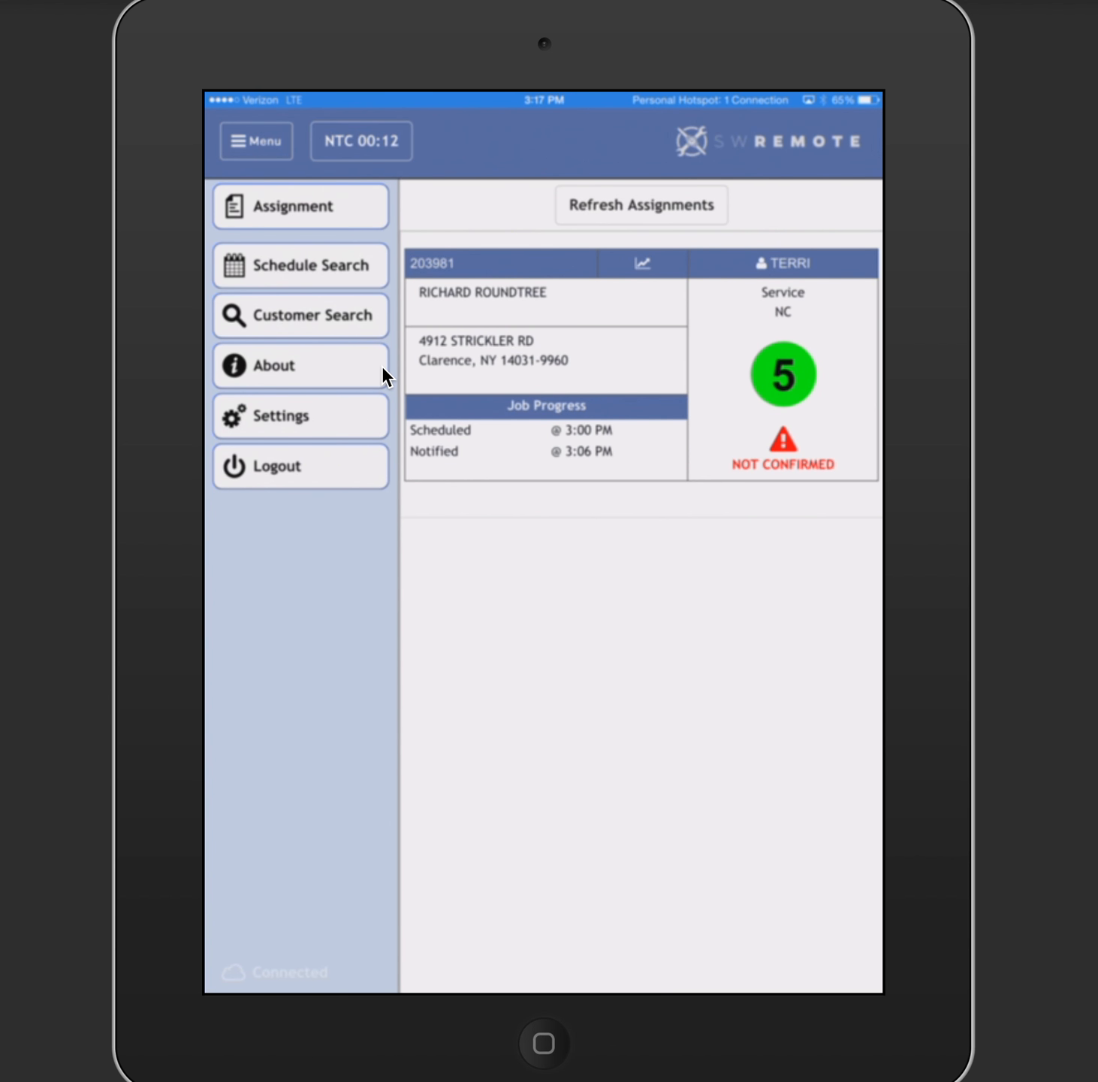
{"action": "left_click", "coordinate": [268, 158]}
{"action": "left_click", "coordinate": [269, 158]}
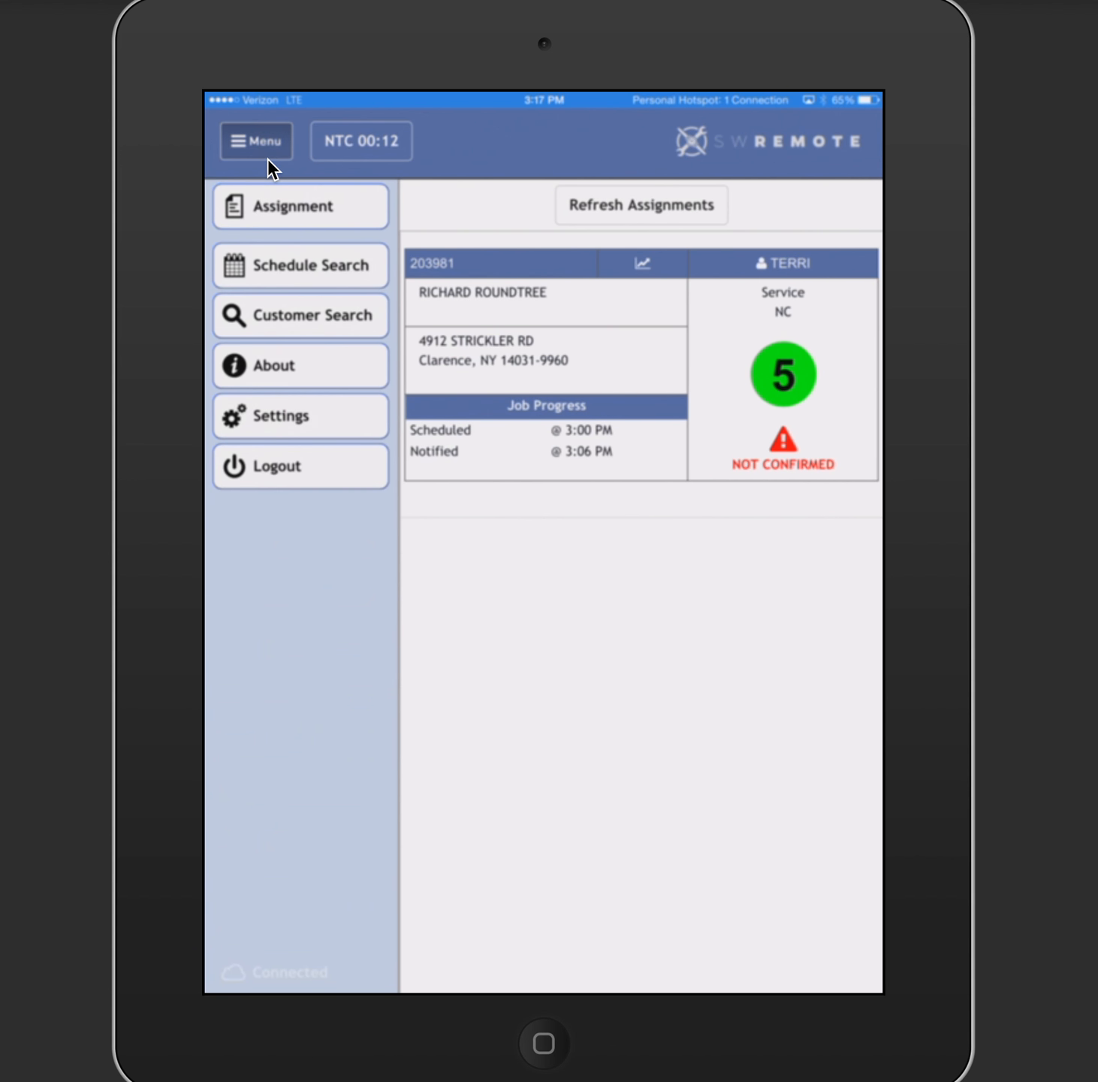
{"action": "left_click", "coordinate": [268, 158]}
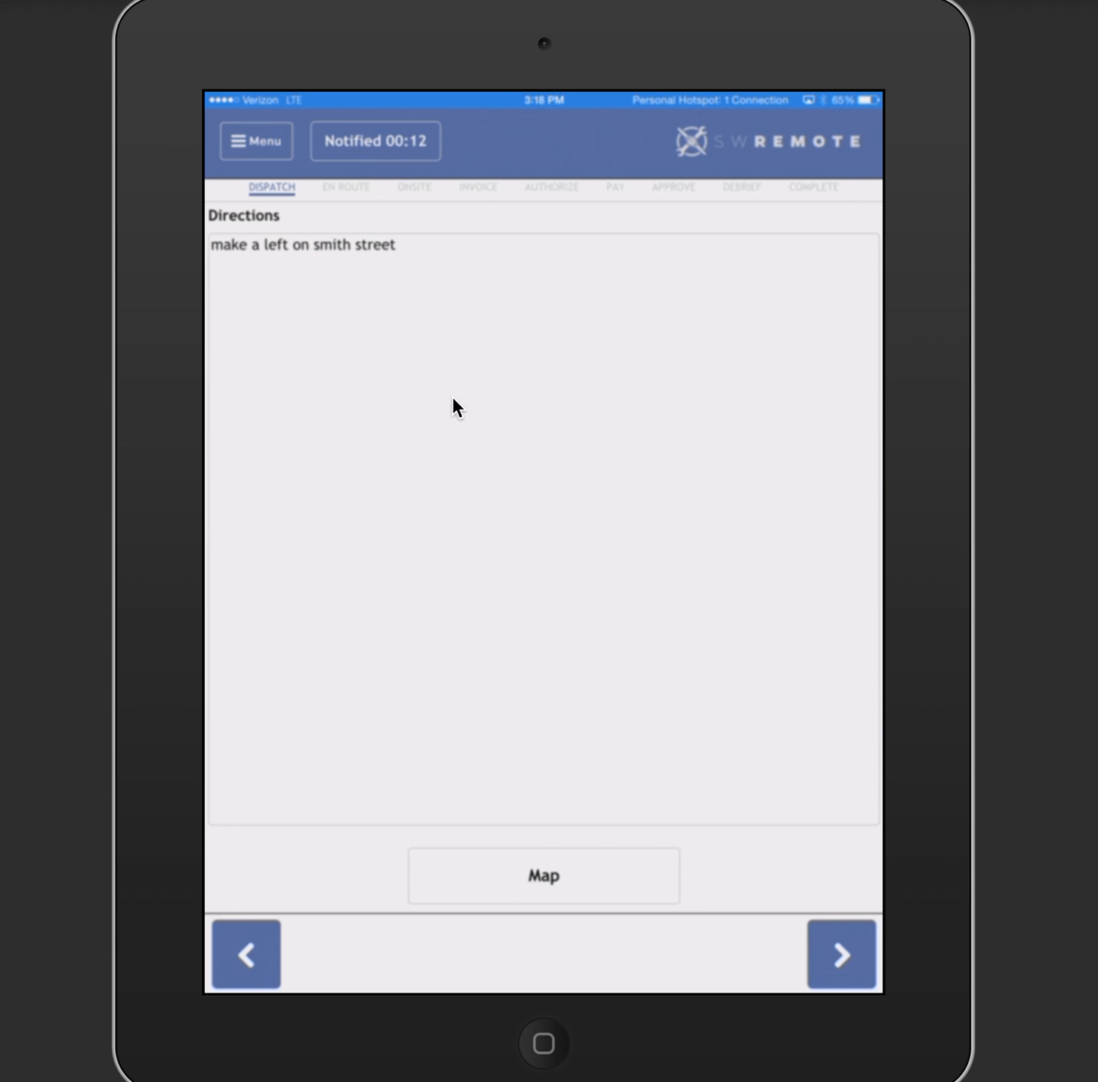
- Check the job location on the map from the dispatch directions and advance the job to En Route
{"action": "left_click", "coordinate": [552, 875]}
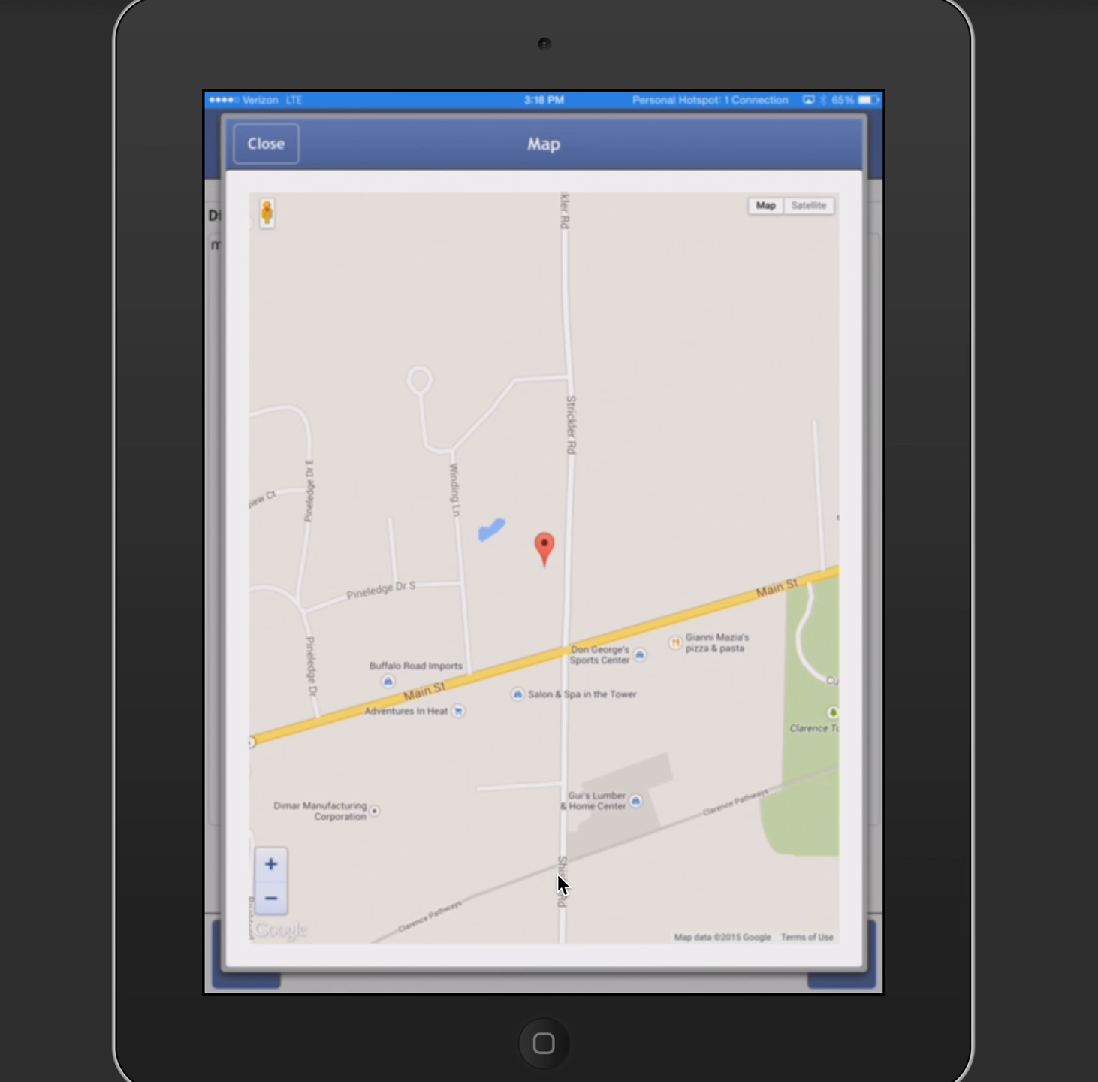
{"action": "scroll", "coordinate": [558, 872], "scroll_direction": "down", "scroll_amount": 3}
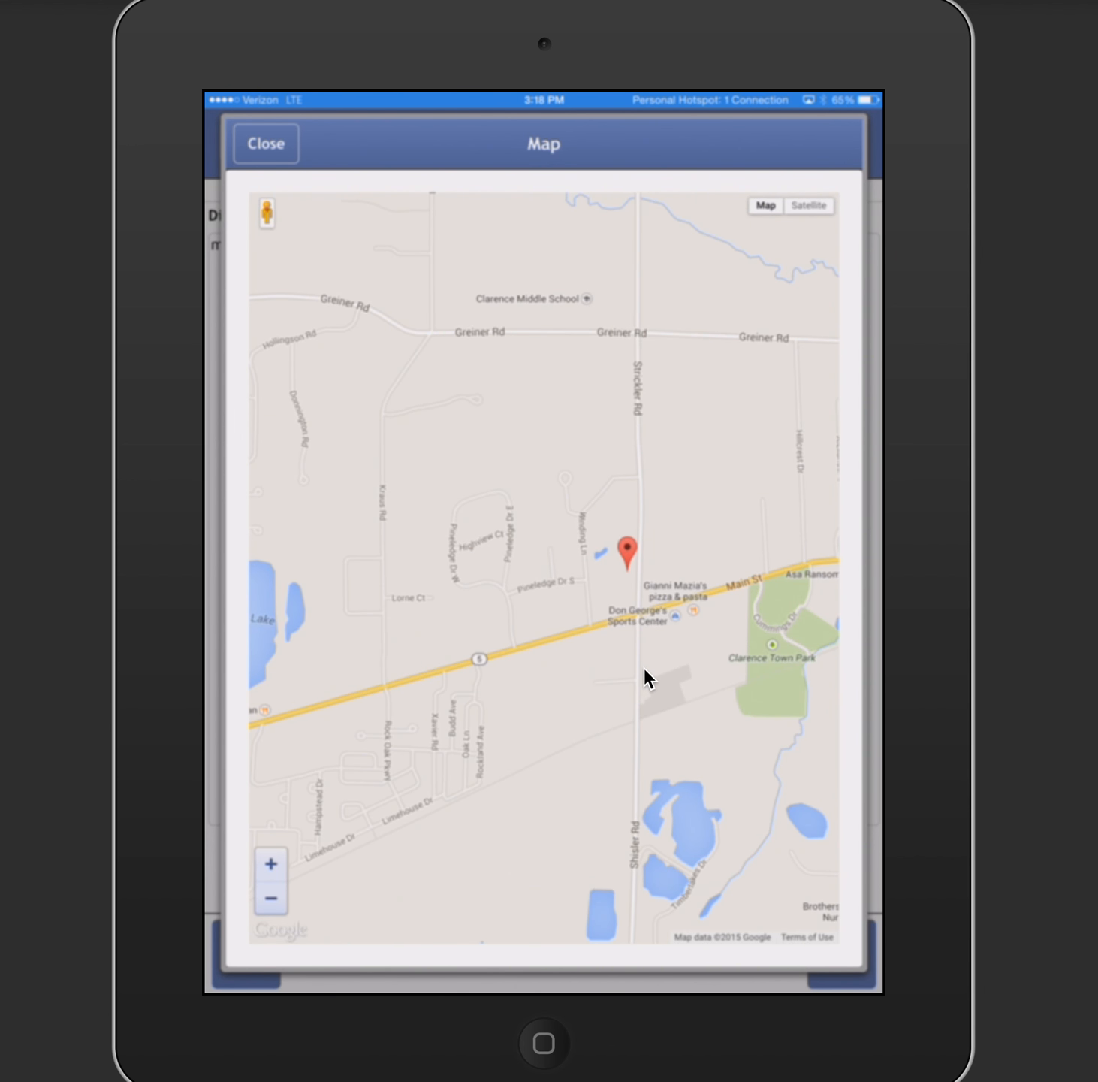
{"action": "left_click", "coordinate": [289, 148]}
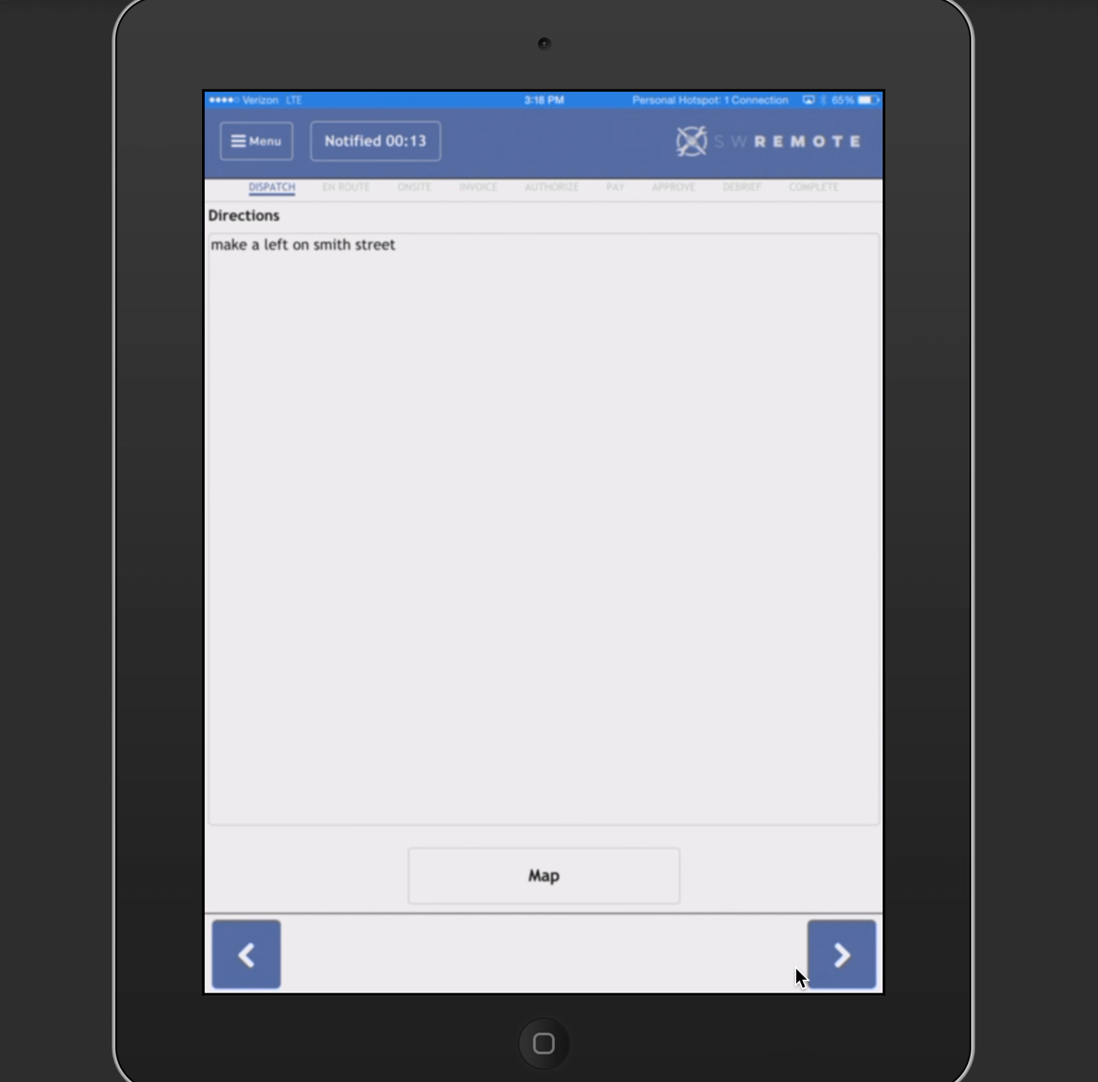
{"action": "left_click", "coordinate": [848, 963]}
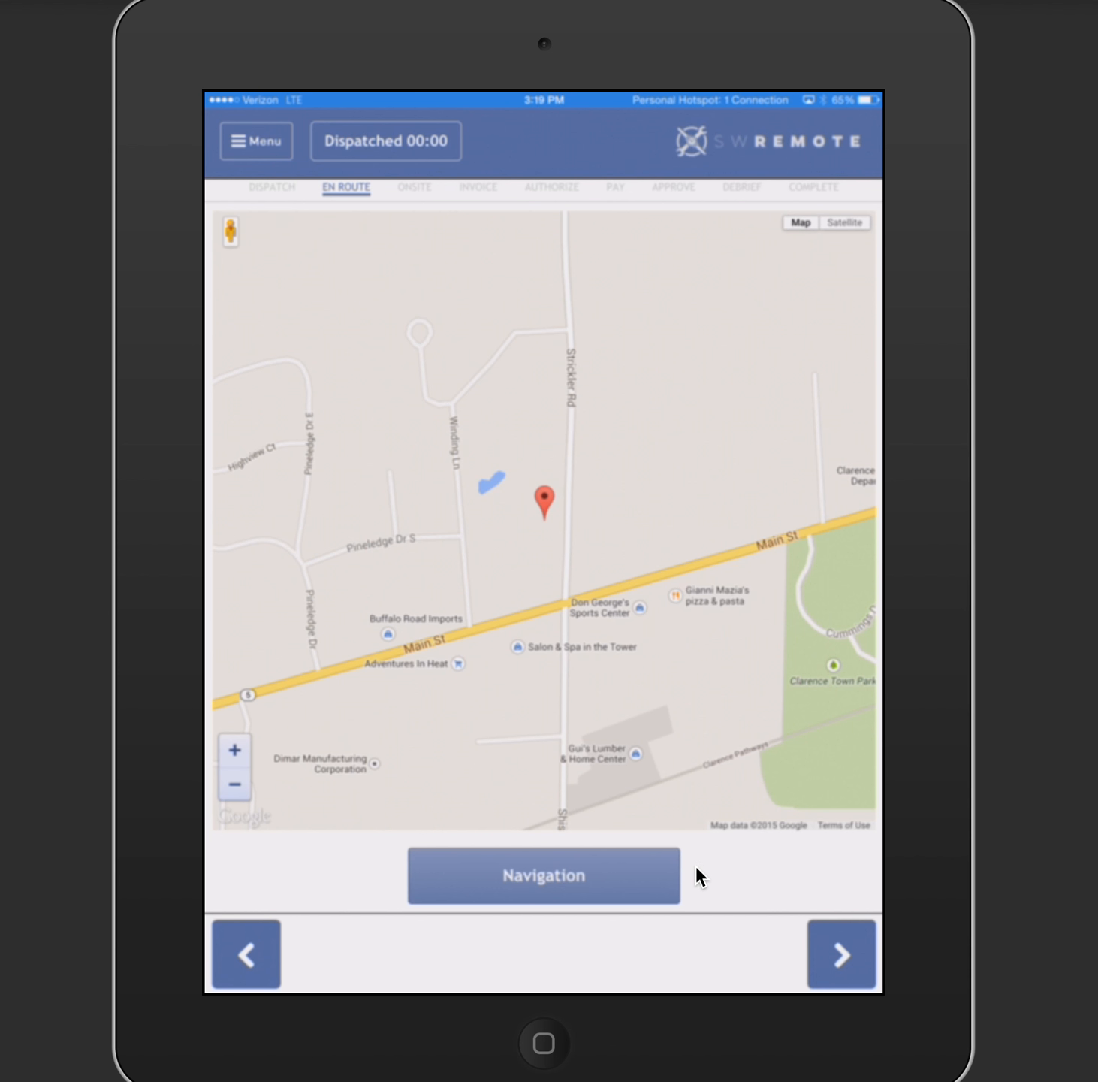
- Start and end driving navigation to the job address in Maps, and return to the MobileTech app
{"action": "left_click", "coordinate": [570, 889]}
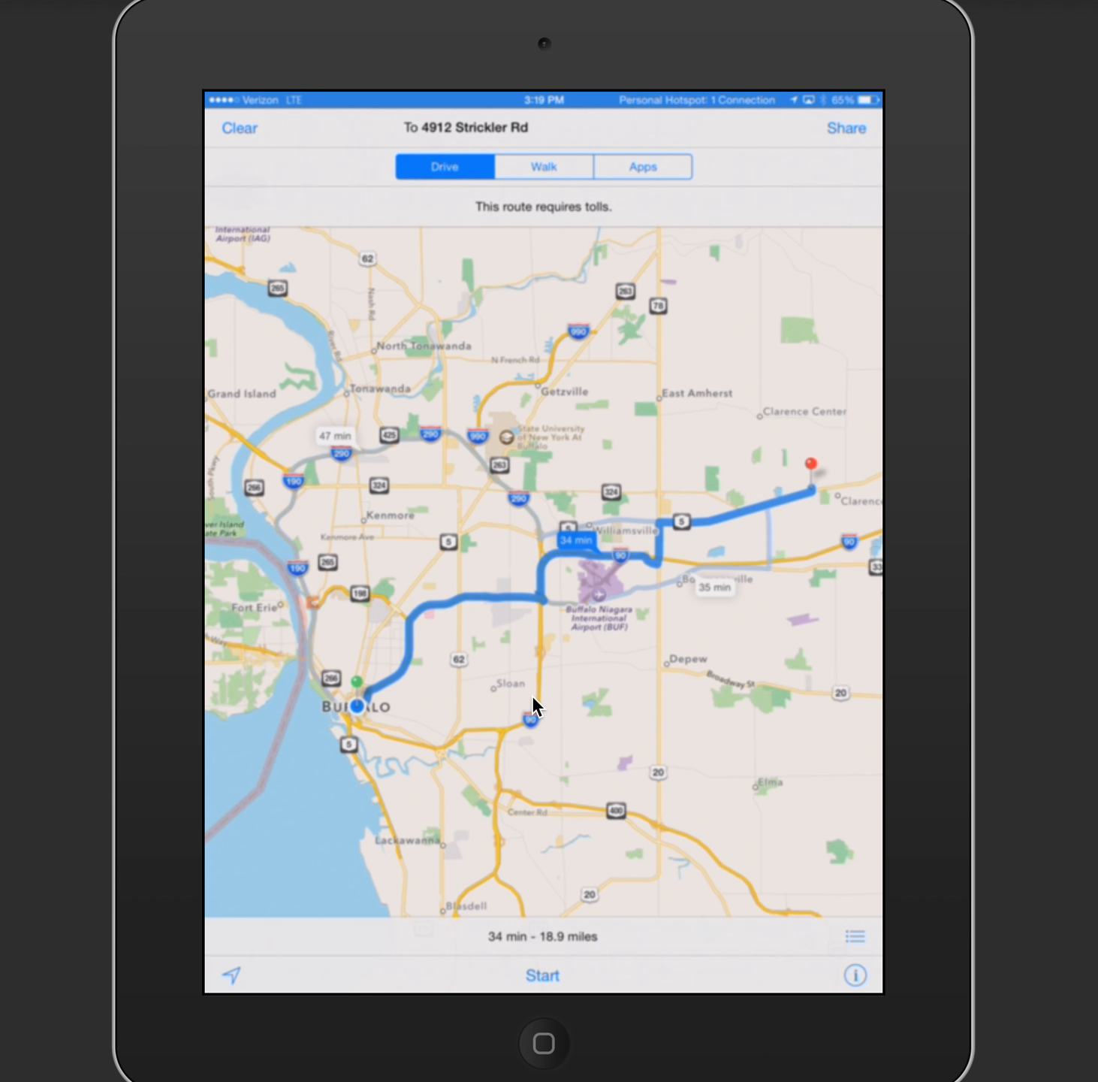
{"action": "left_click", "coordinate": [558, 974]}
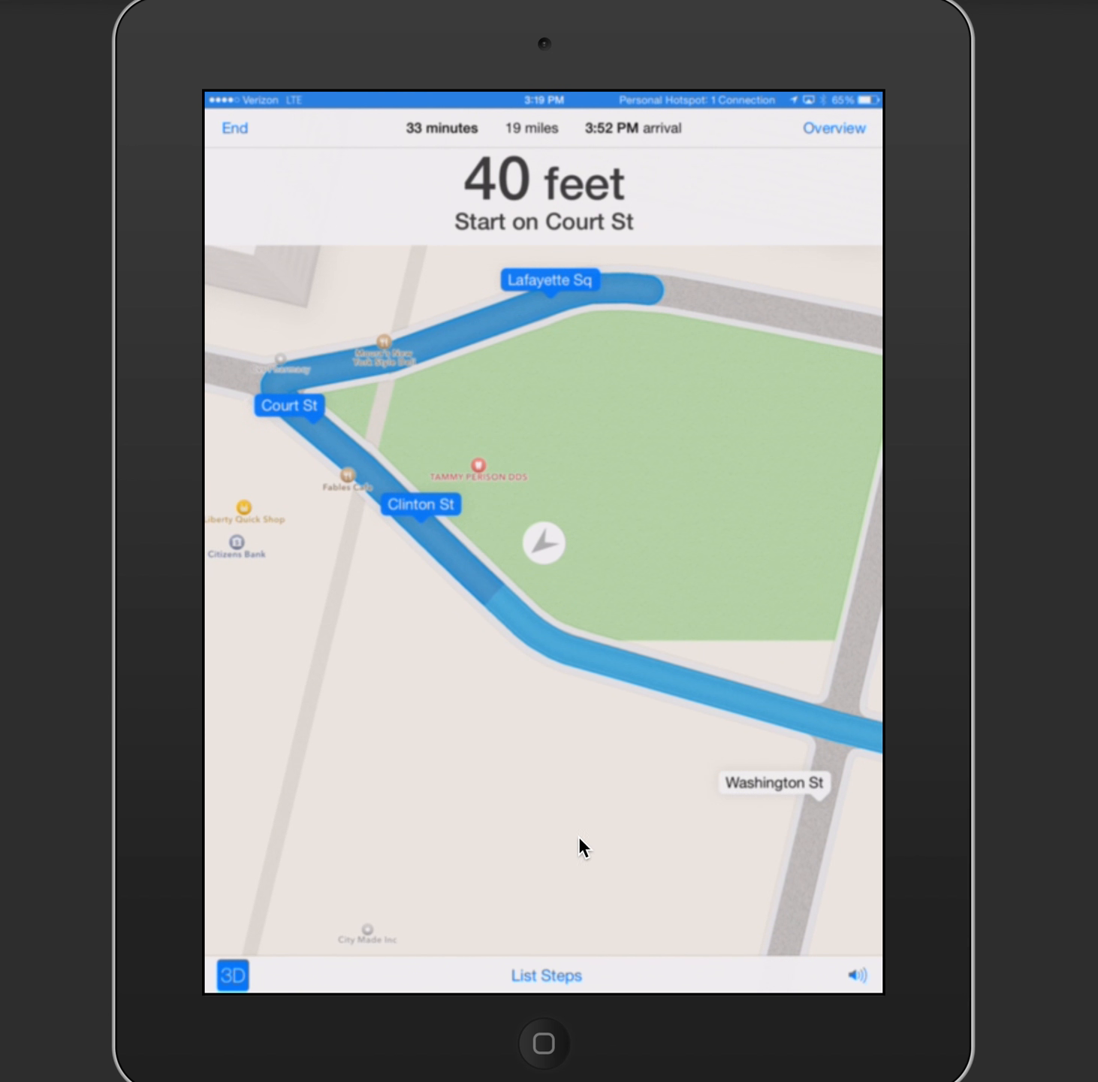
{"action": "left_click", "coordinate": [242, 147]}
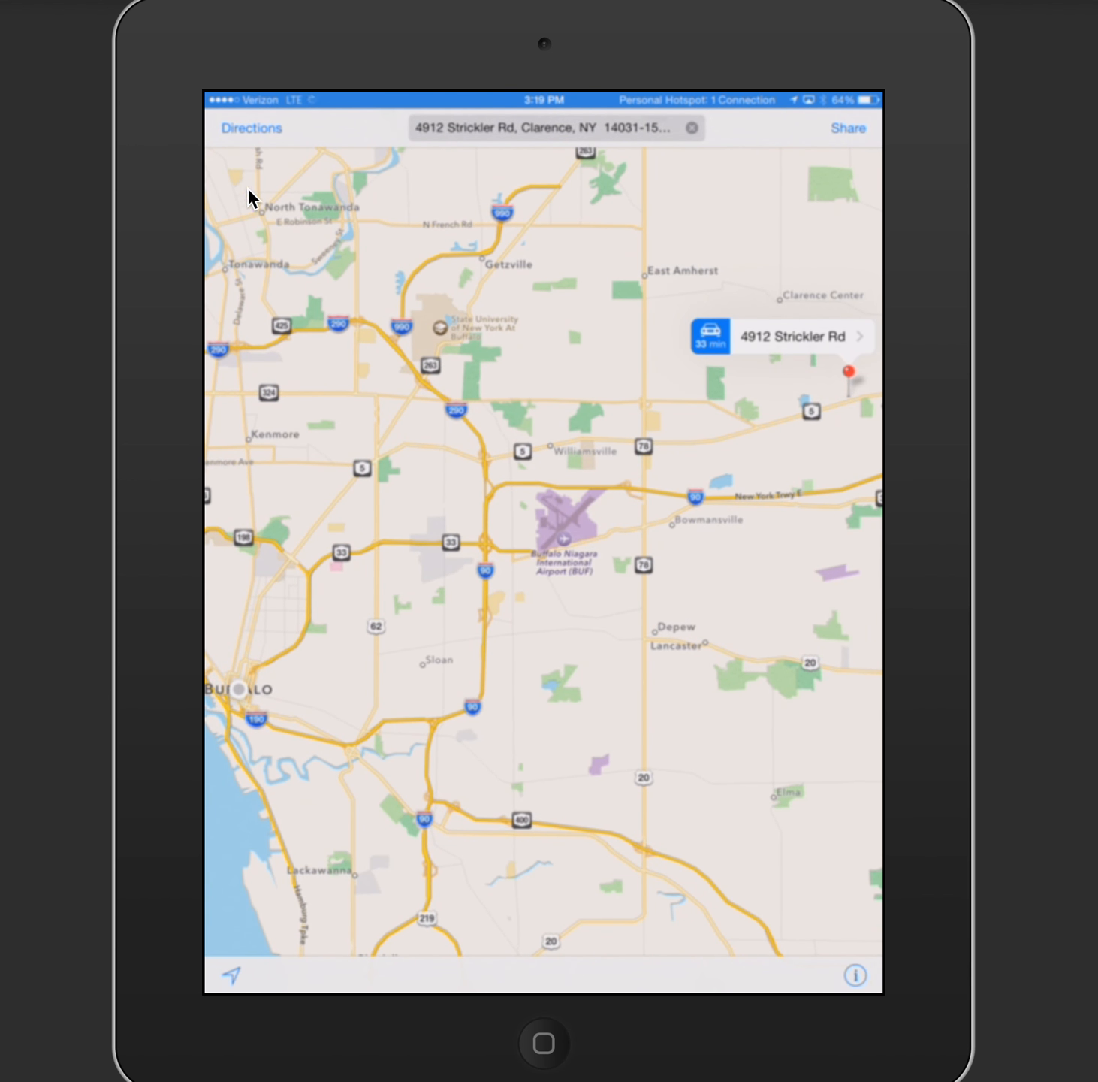
{"action": "left_click", "coordinate": [564, 1043]}
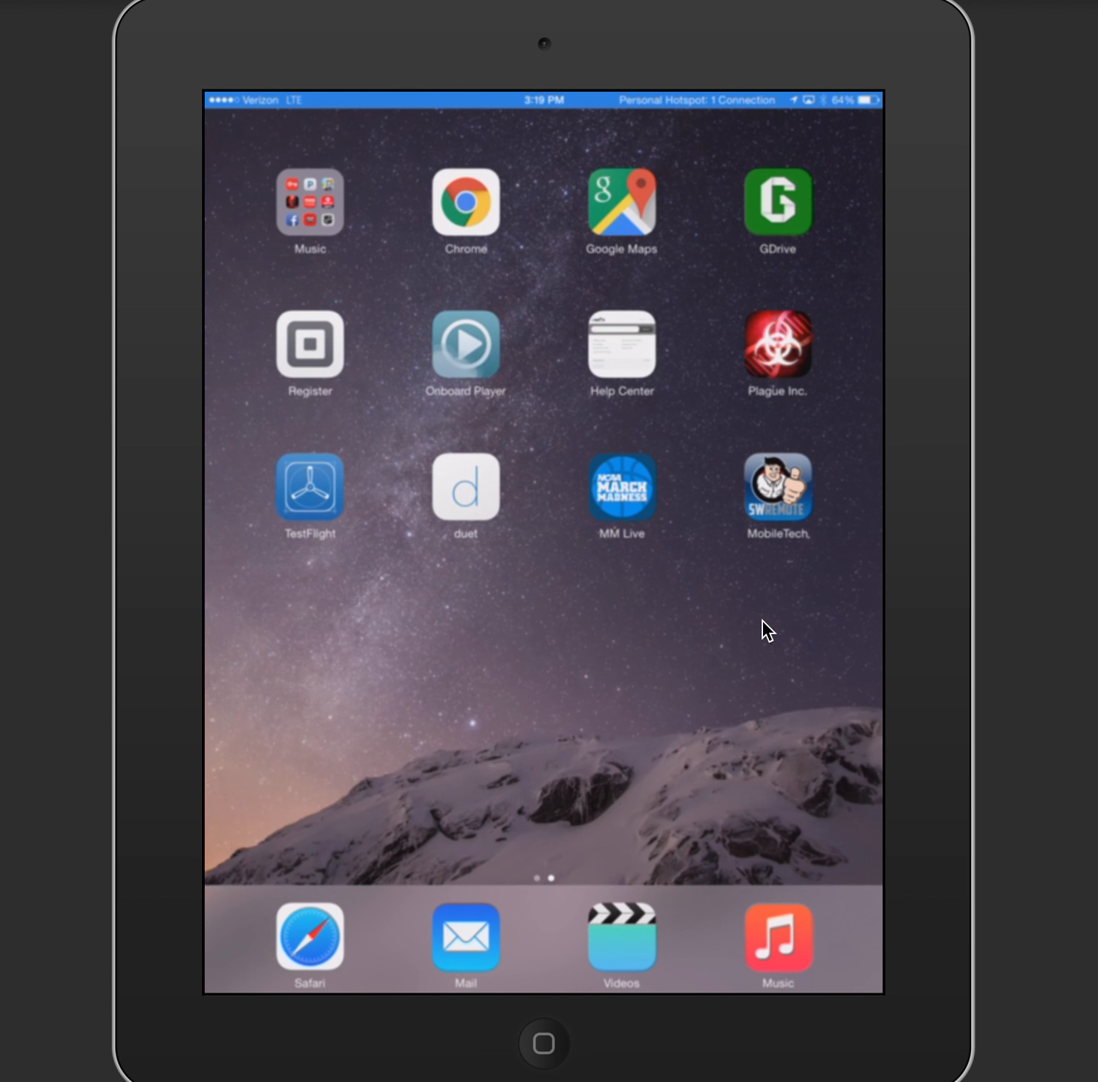
{"action": "left_click", "coordinate": [789, 526]}
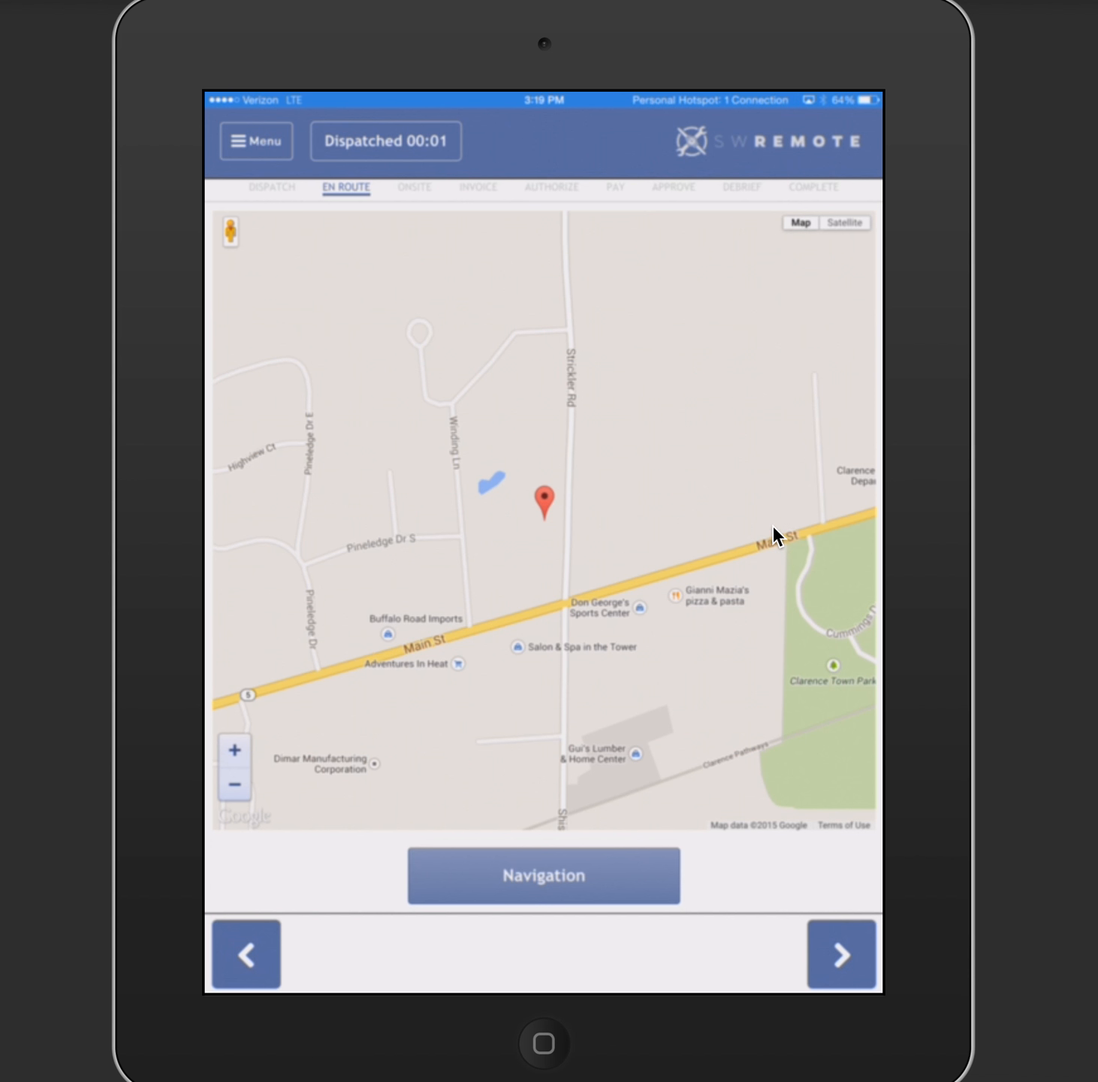
- Advance the job through Onsite to the Invoice stage and review the assignment's instructions
{"action": "left_click", "coordinate": [823, 968]}
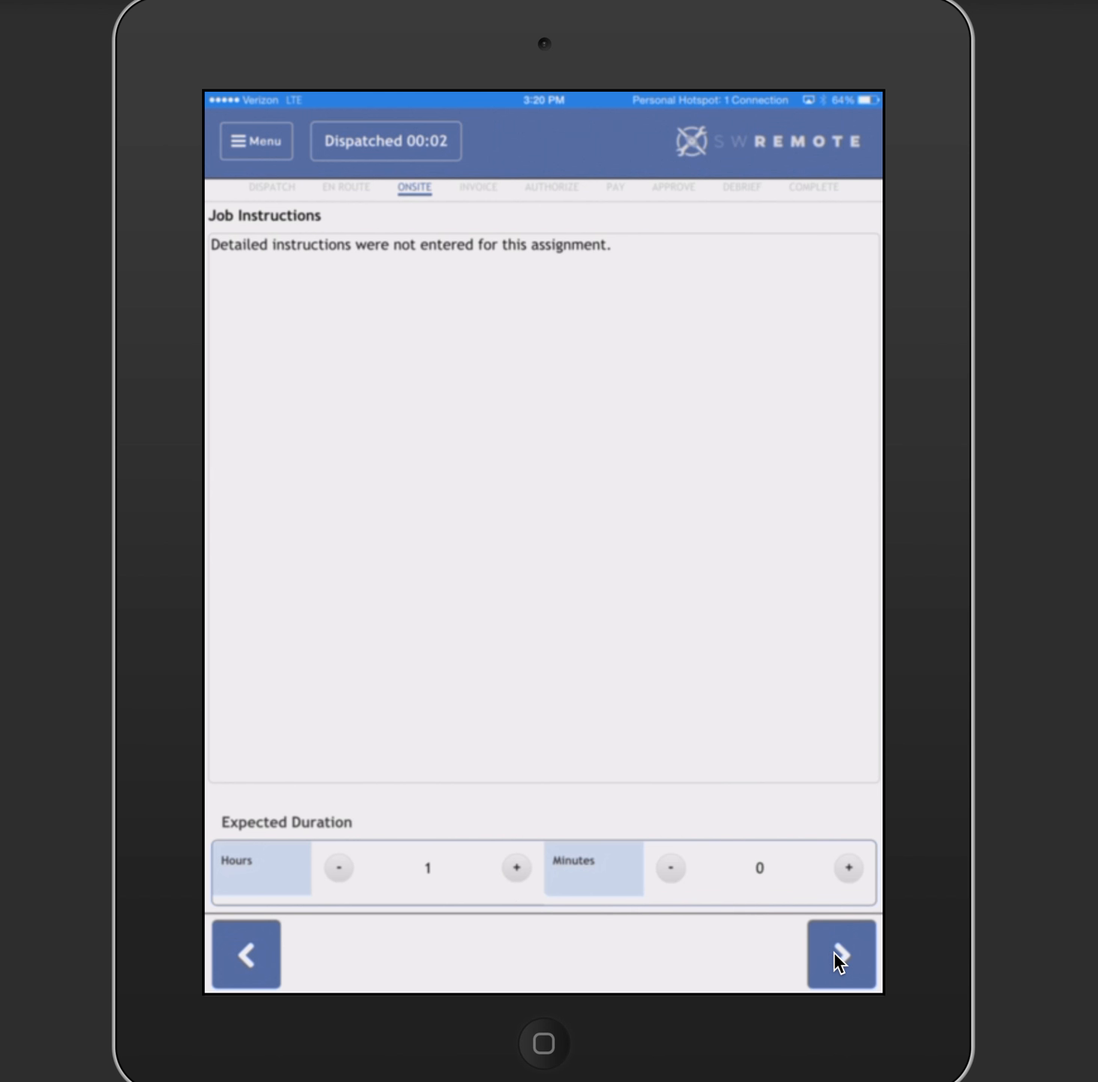
{"action": "left_click", "coordinate": [836, 954]}
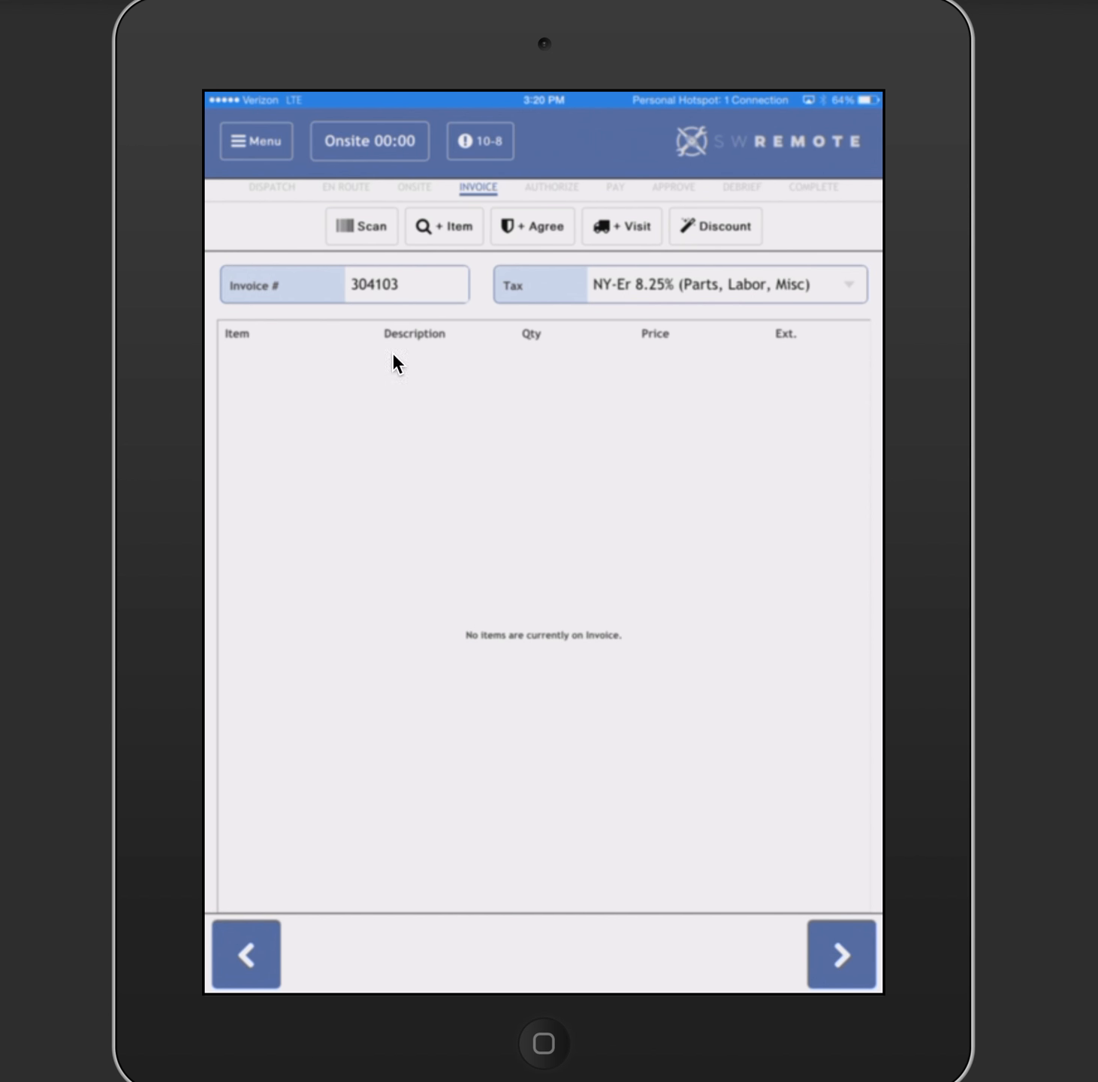
{"action": "left_click", "coordinate": [268, 149]}
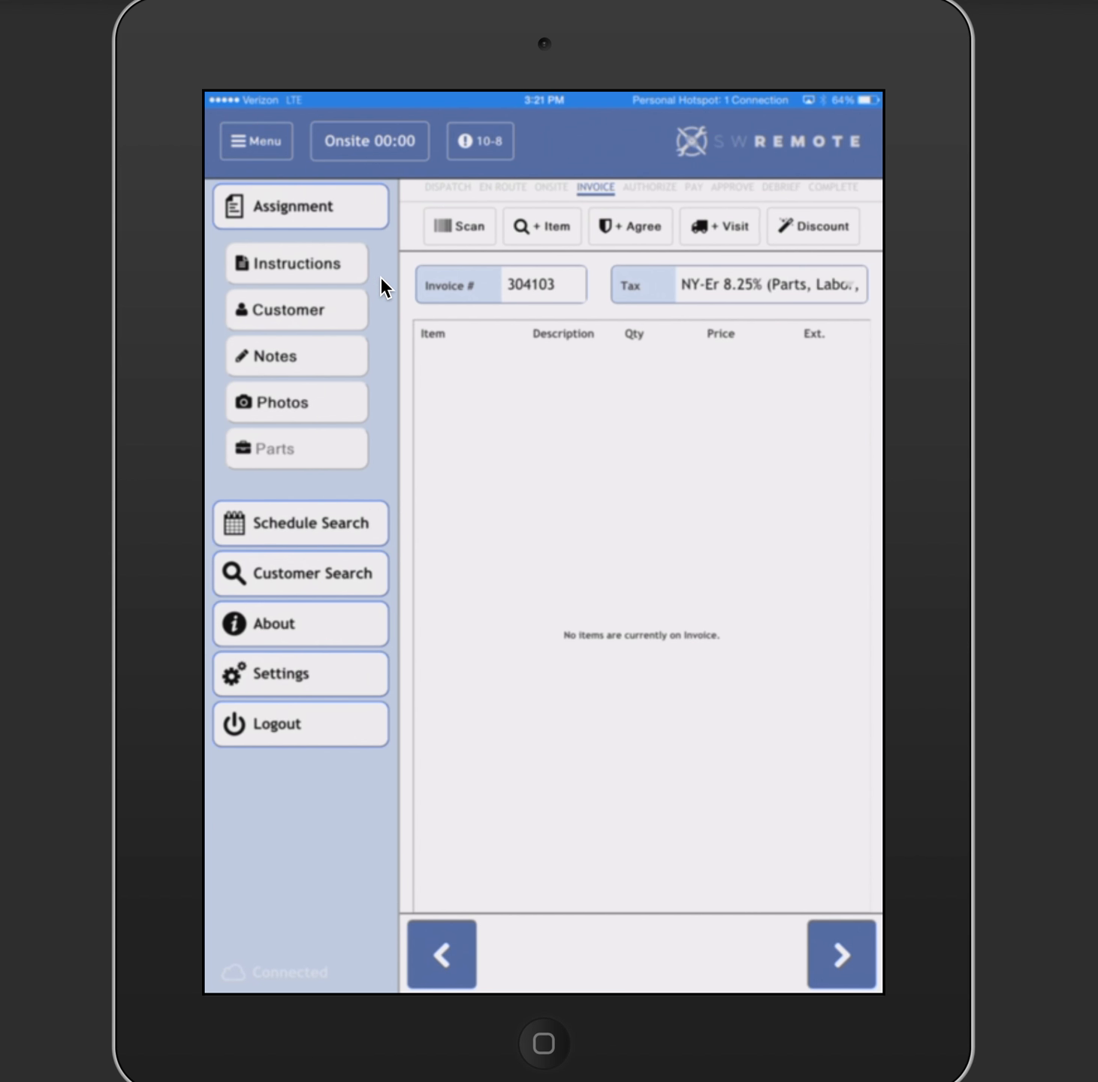
{"action": "left_click", "coordinate": [321, 267]}
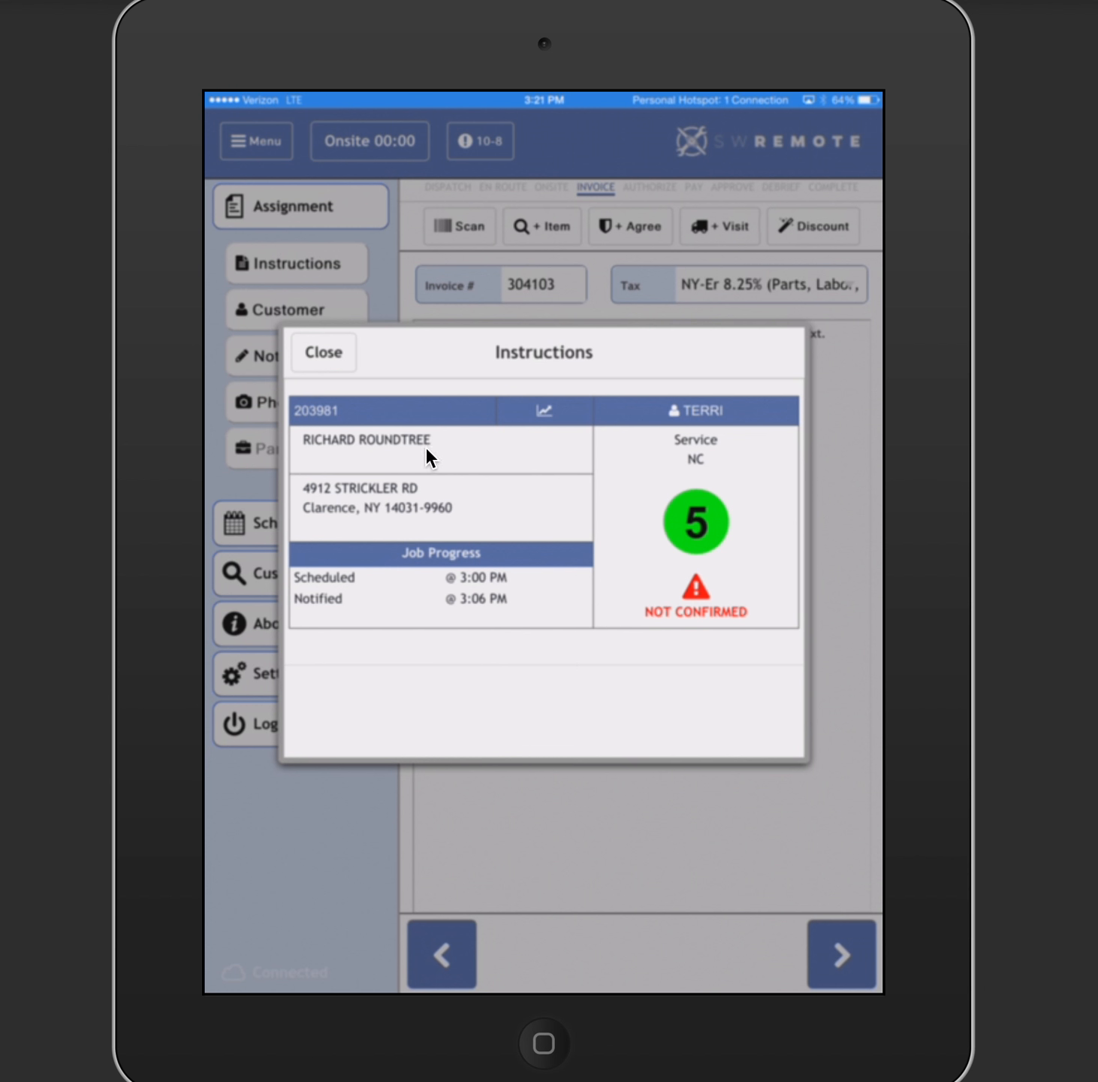
{"action": "left_click", "coordinate": [324, 355]}
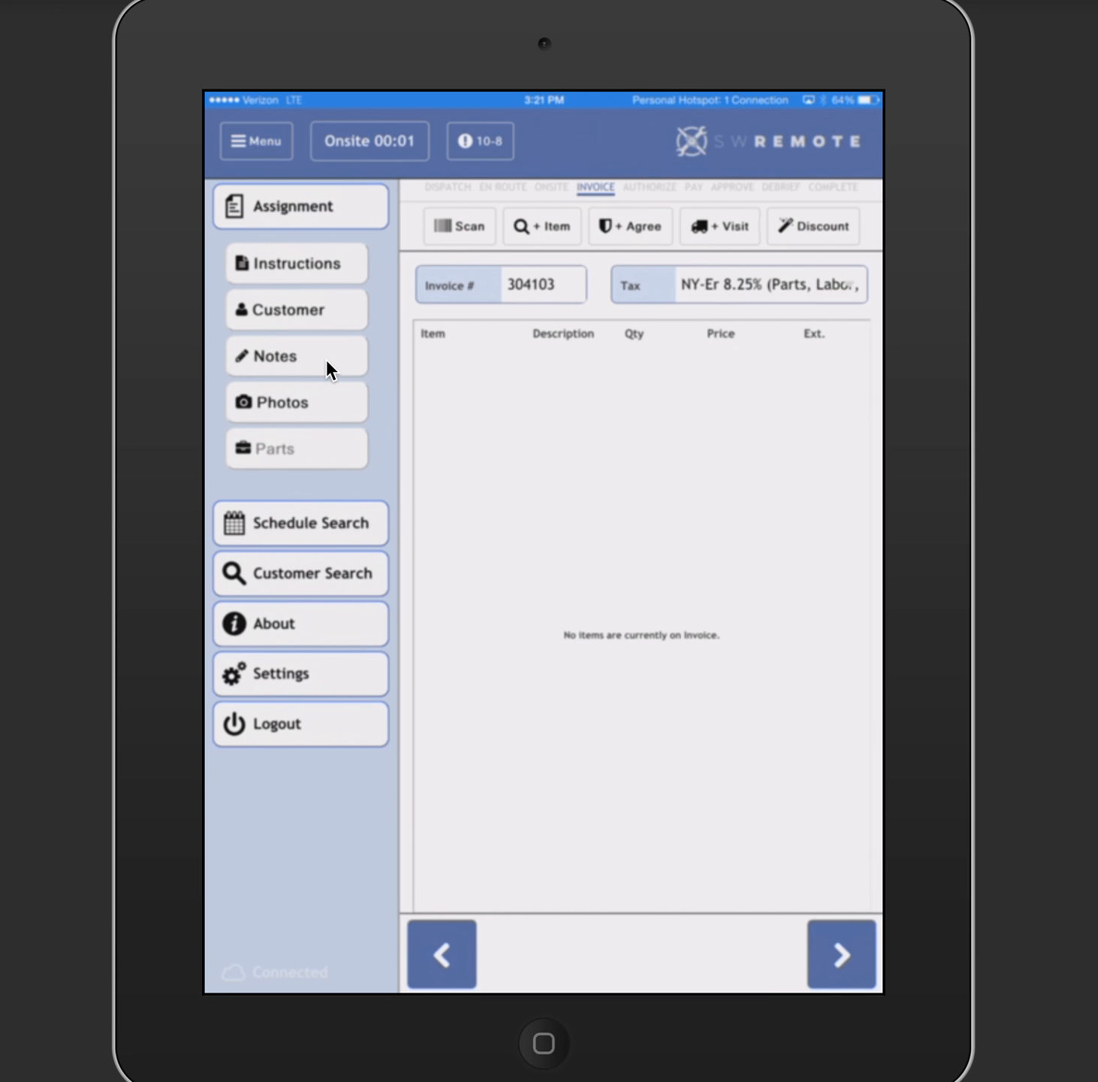
- Open the assignment customer's location record for editing, review its fields and save it
{"action": "left_click", "coordinate": [293, 315]}
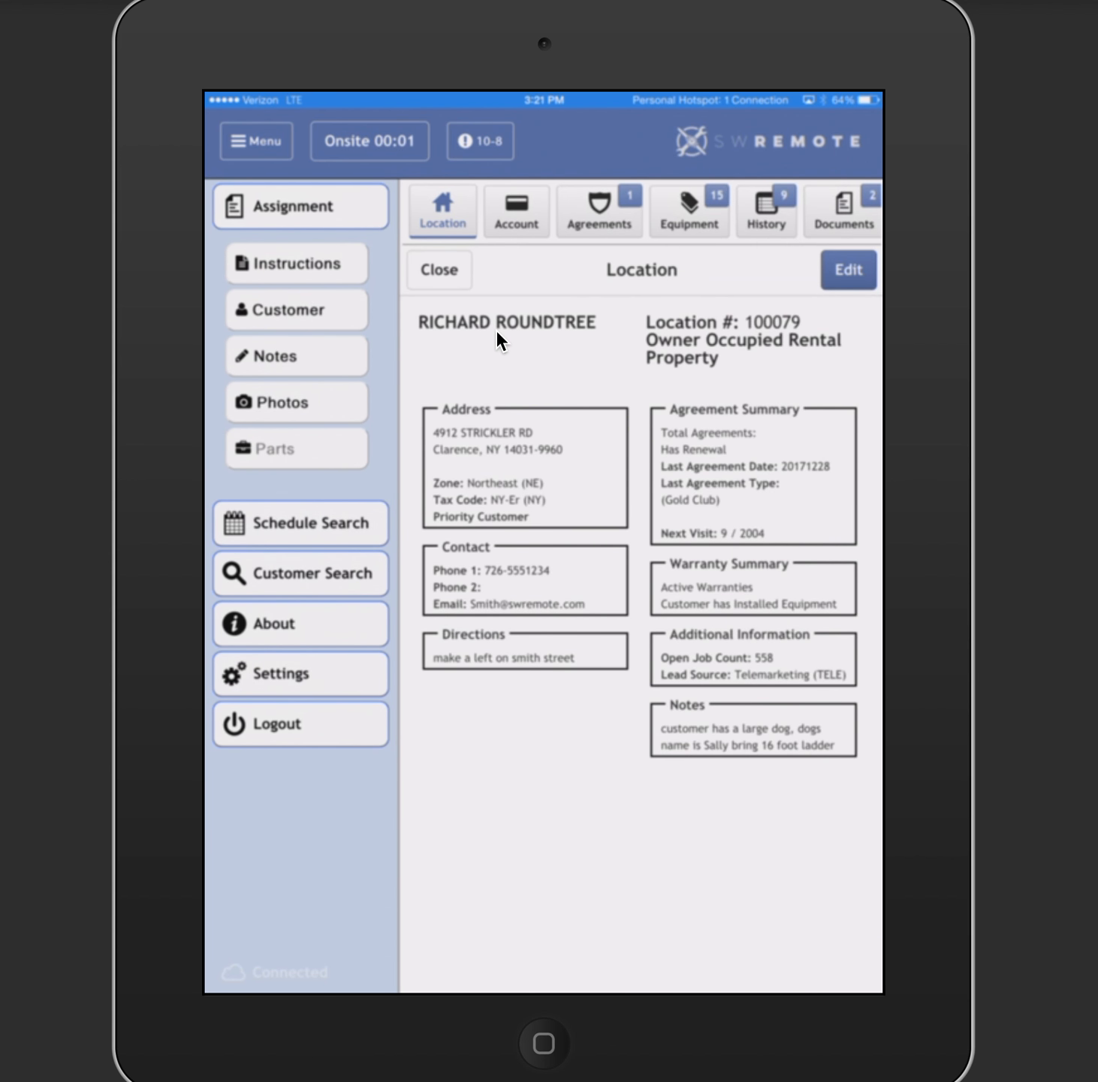
{"action": "left_click", "coordinate": [262, 149]}
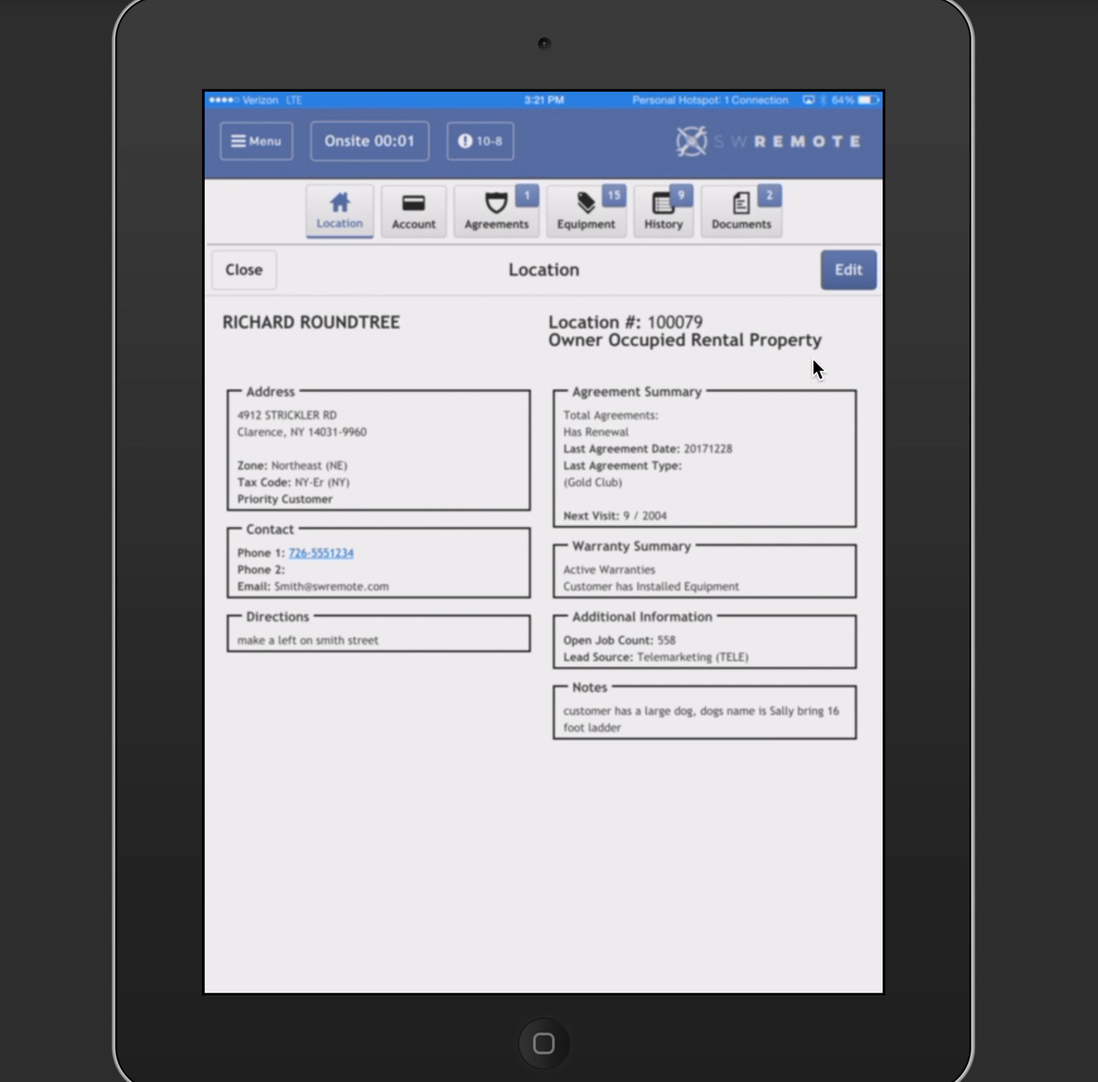
{"action": "left_click", "coordinate": [846, 279]}
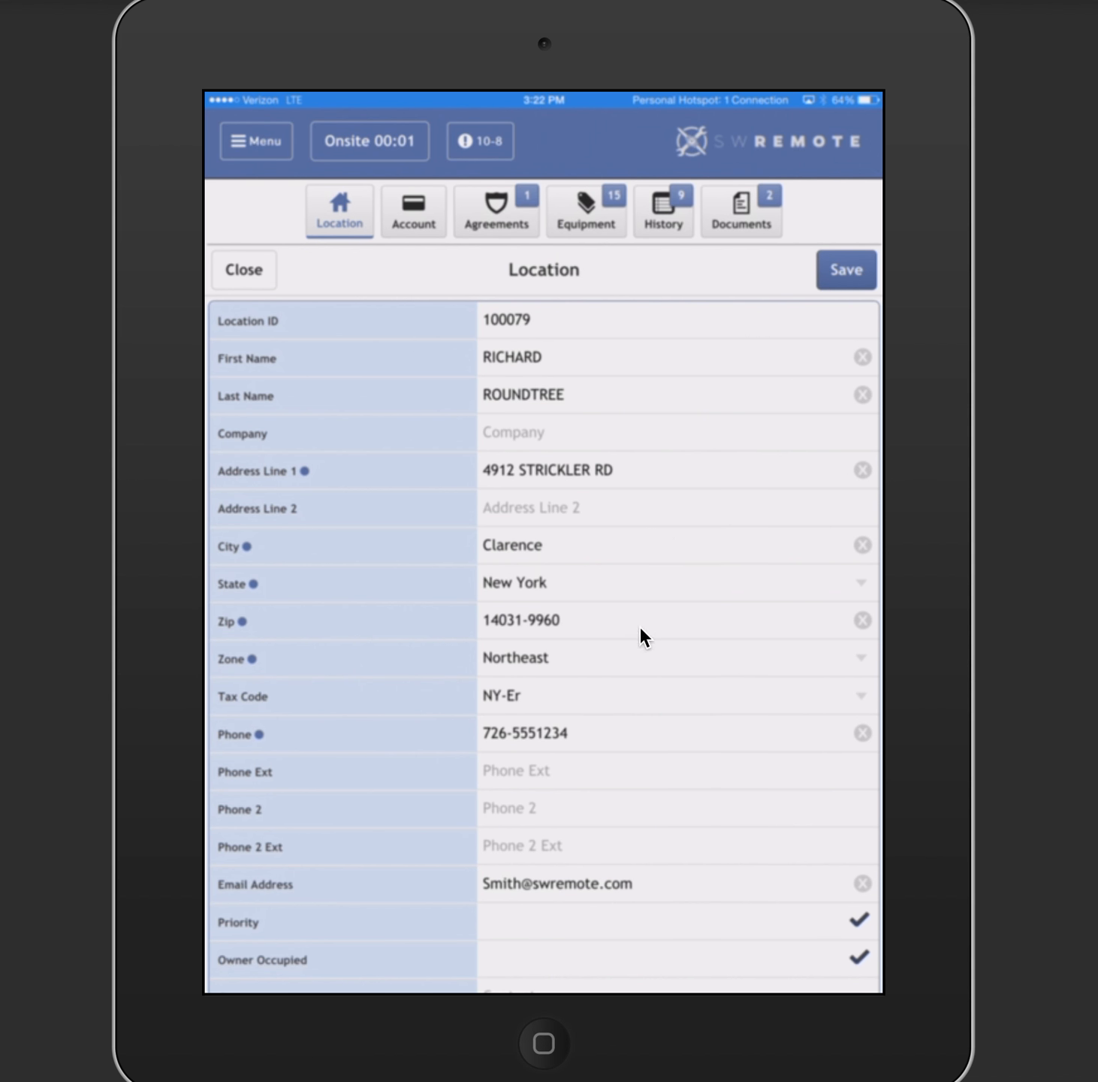
{"action": "scroll", "coordinate": [626, 705], "scroll_direction": "down", "scroll_amount": 4}
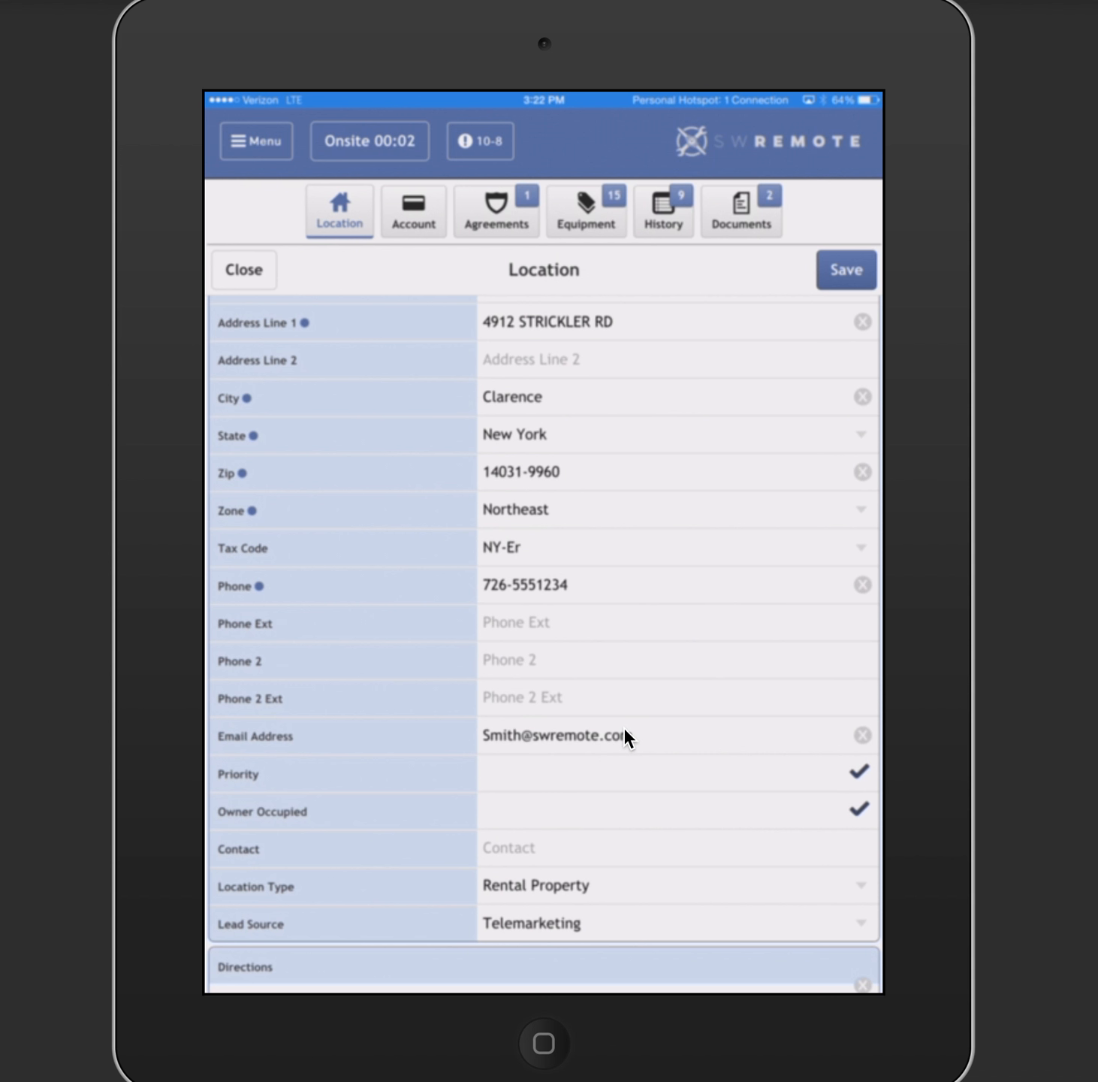
{"action": "left_click", "coordinate": [847, 271]}
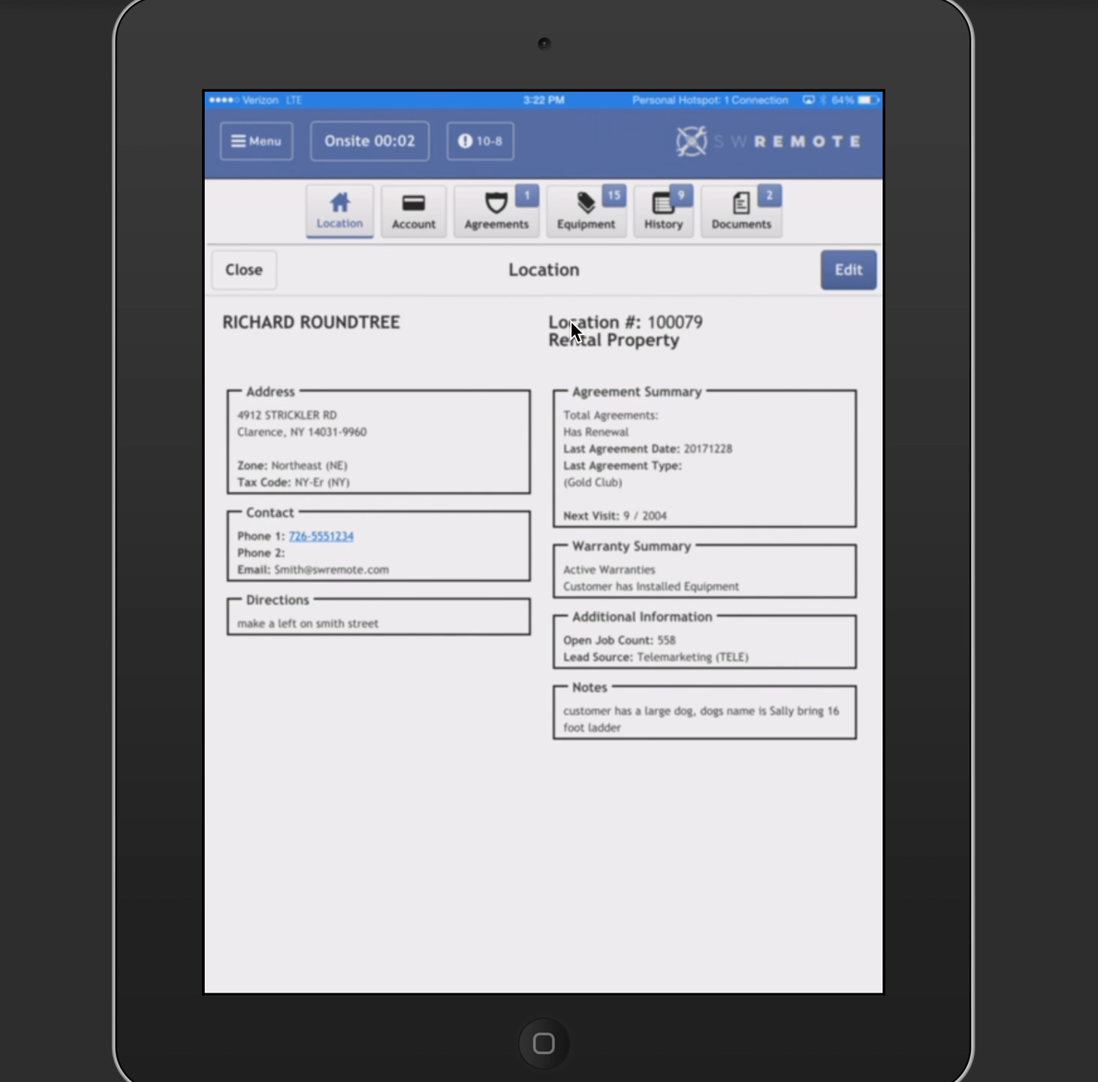
- View the customer's account details and service agreements
{"action": "left_click", "coordinate": [409, 226]}
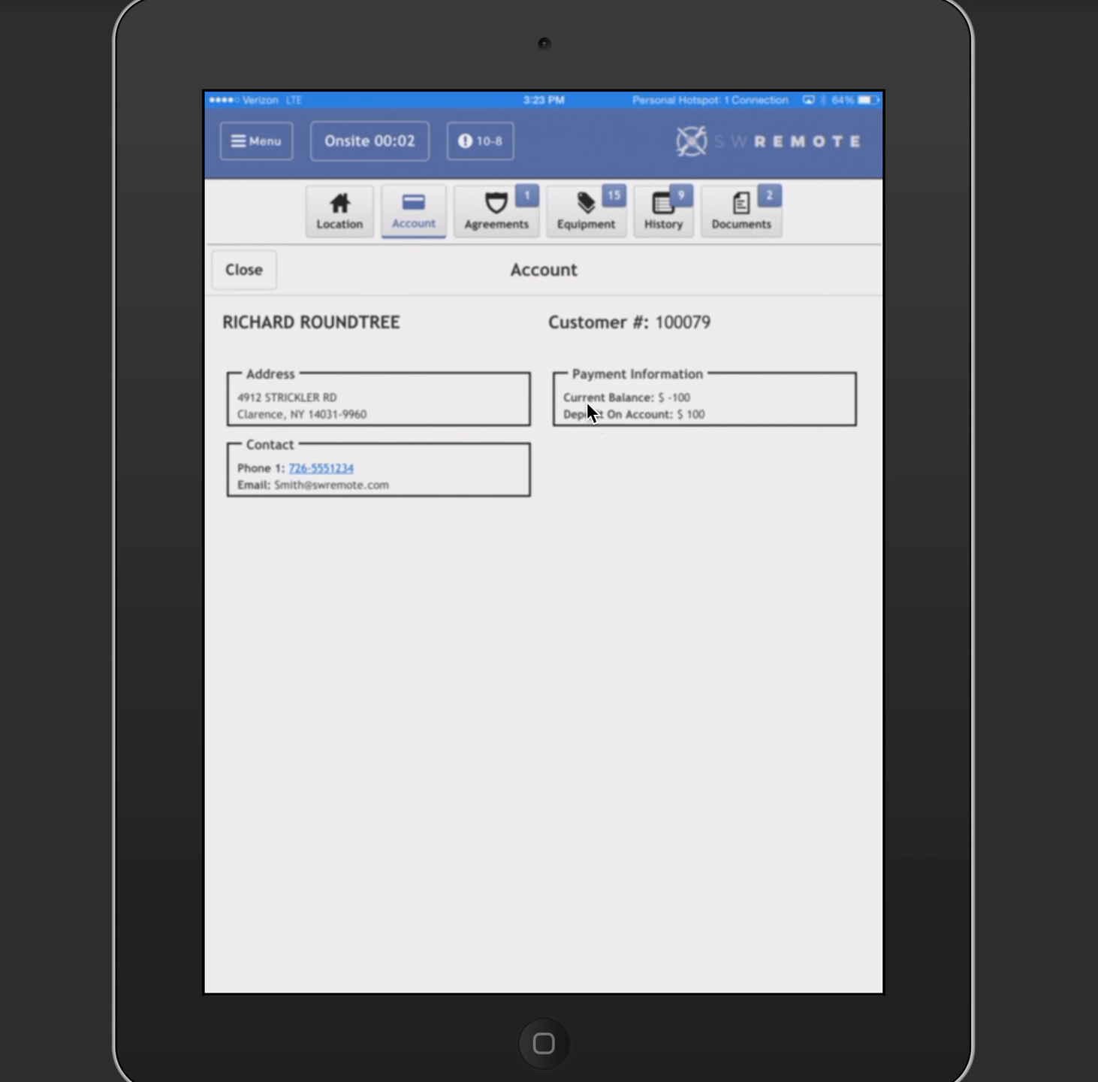
{"action": "left_click", "coordinate": [498, 226]}
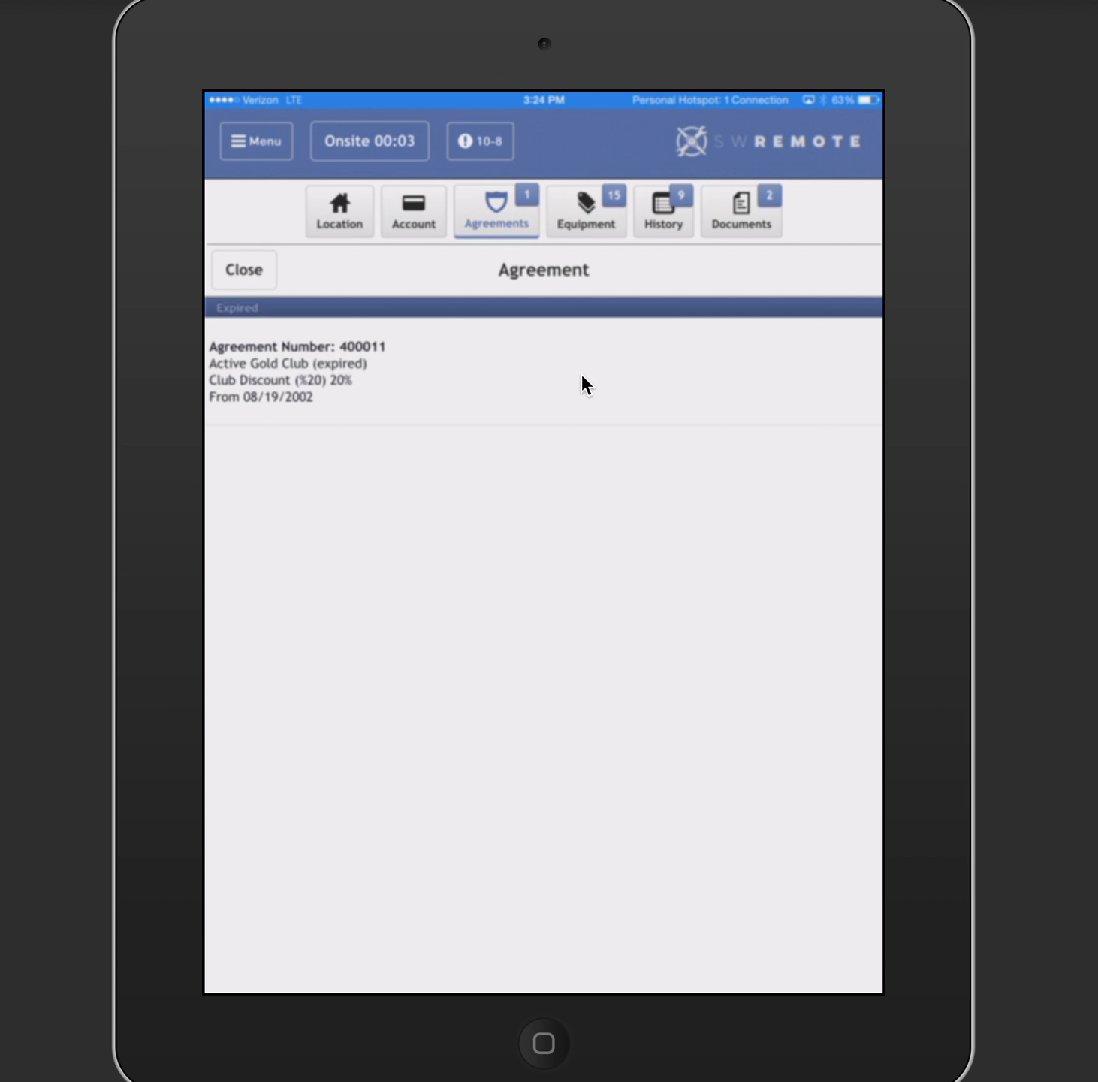
- Find the Goodman hot water tank in the customer's equipment list, open its record and save it
{"action": "left_click", "coordinate": [603, 206]}
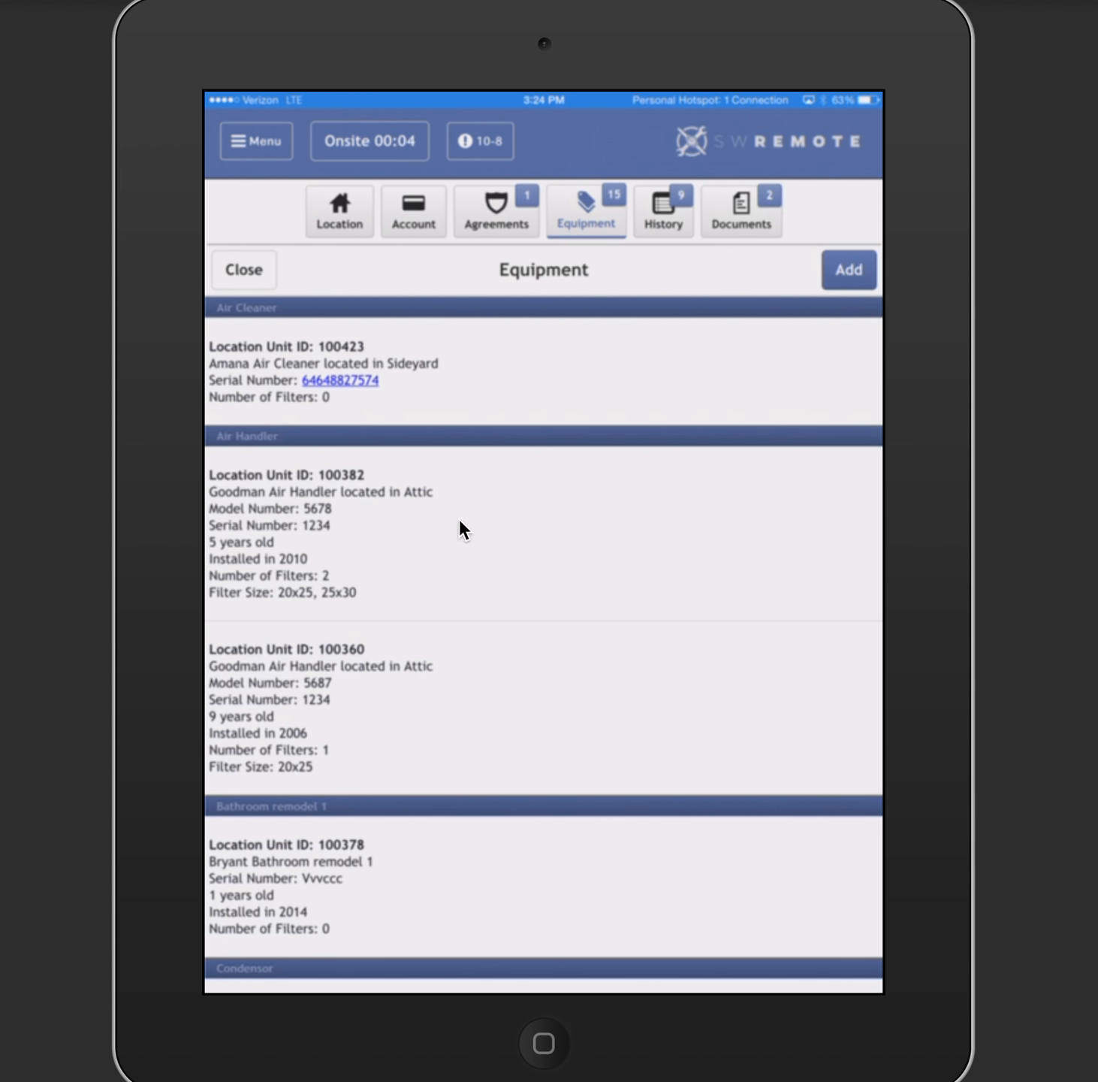
{"action": "scroll", "coordinate": [418, 593], "scroll_direction": "down", "scroll_amount": 10}
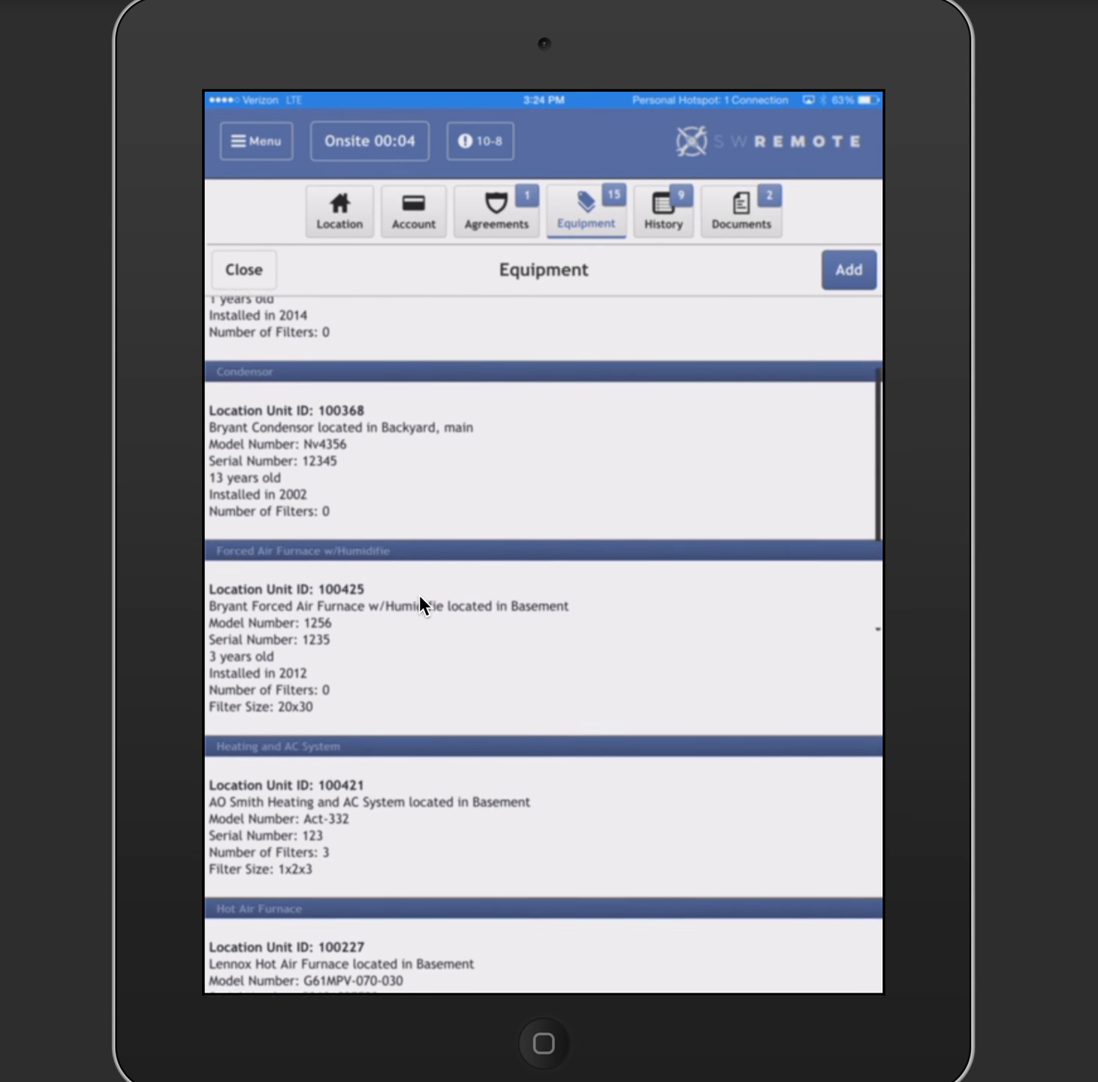
{"action": "scroll", "coordinate": [419, 593], "scroll_direction": "down", "scroll_amount": 8}
{"action": "scroll", "coordinate": [419, 594], "scroll_direction": "up", "scroll_amount": 3}
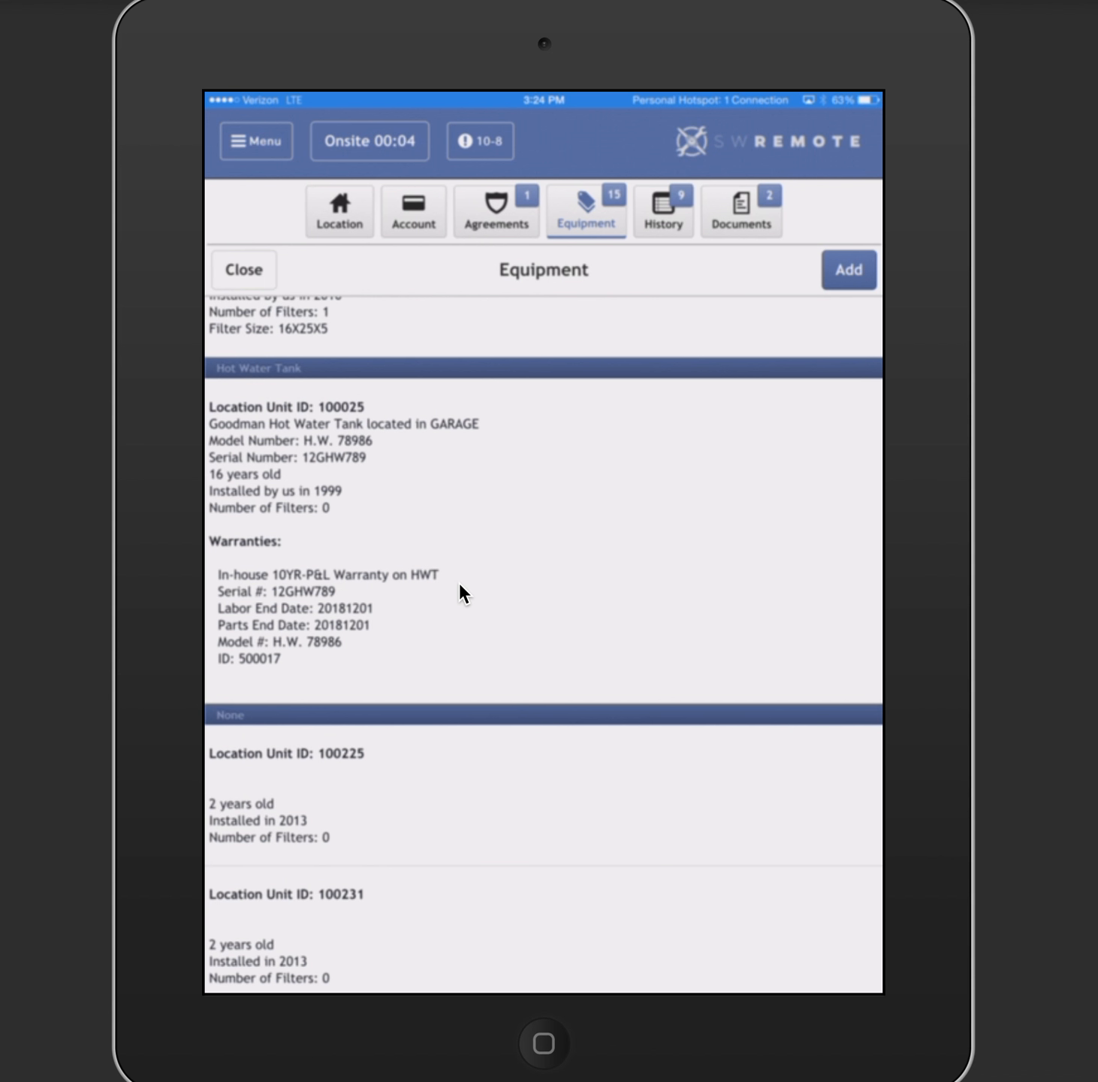
{"action": "left_click", "coordinate": [421, 476]}
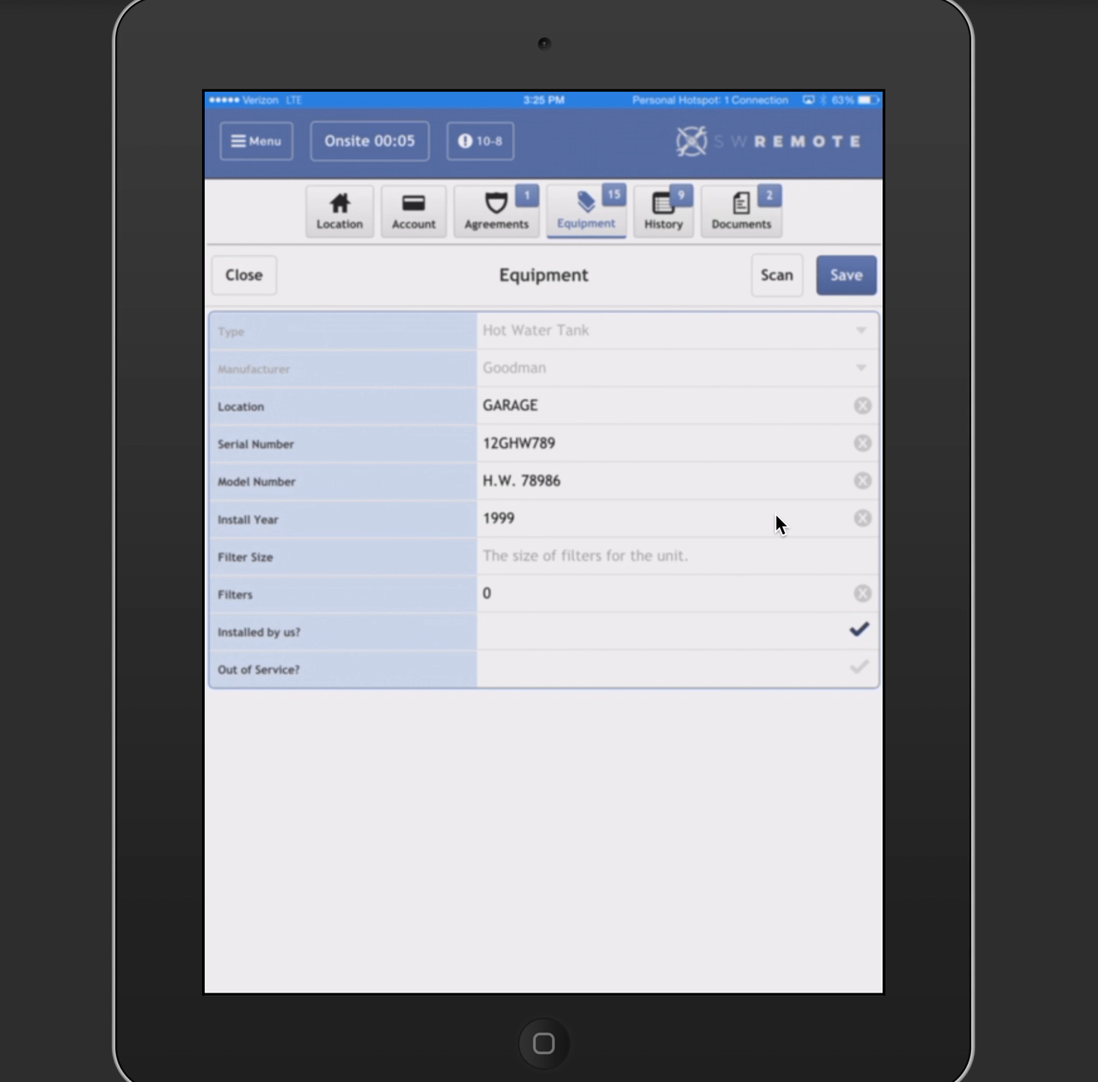
{"action": "left_click", "coordinate": [857, 278]}
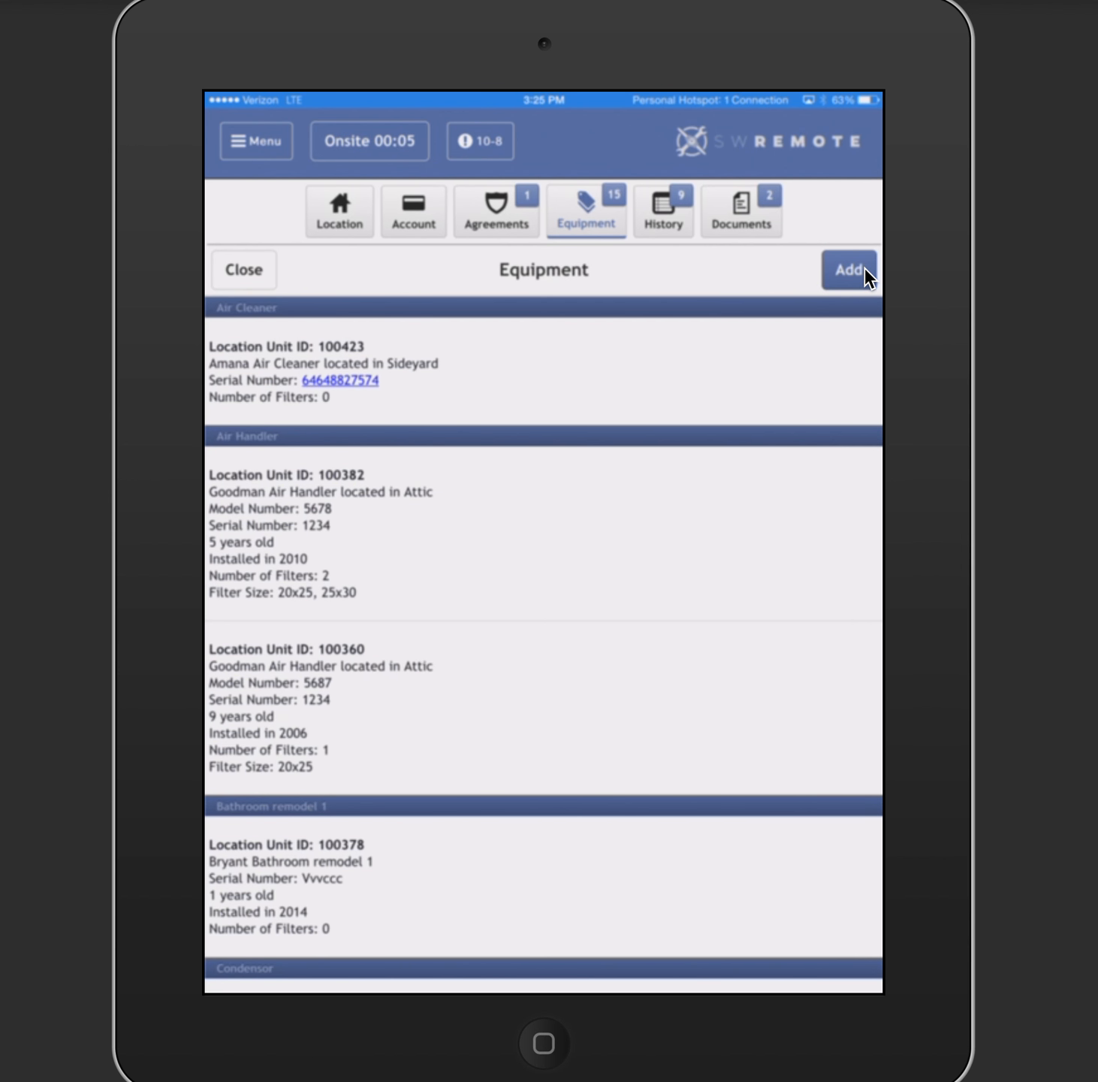
- Start a new equipment record for the customer with type Condensor and manufacturer Goodman
{"action": "left_click", "coordinate": [841, 276]}
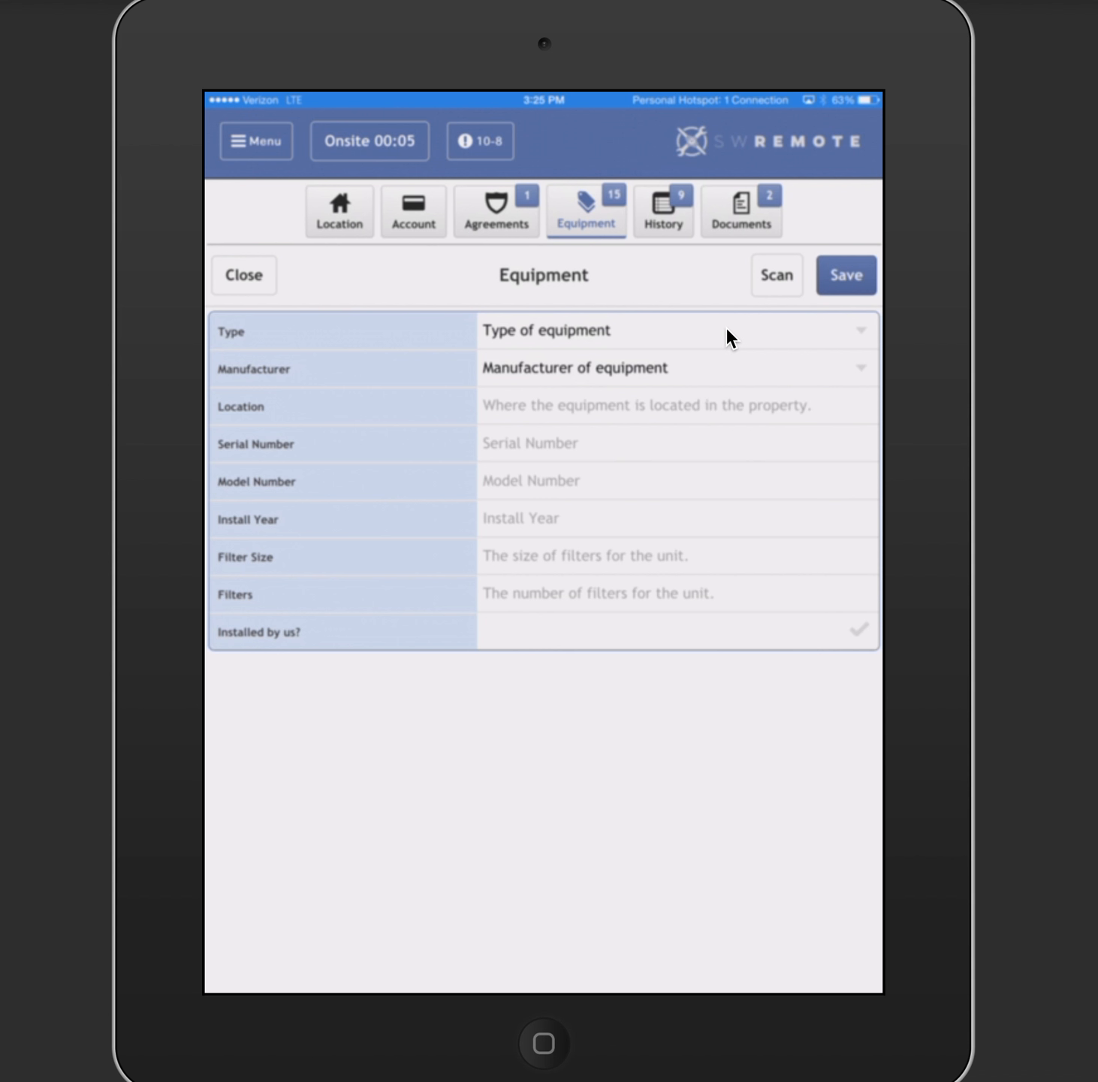
{"action": "left_click", "coordinate": [664, 341]}
{"action": "scroll", "coordinate": [666, 335], "scroll_direction": "down", "scroll_amount": 5}
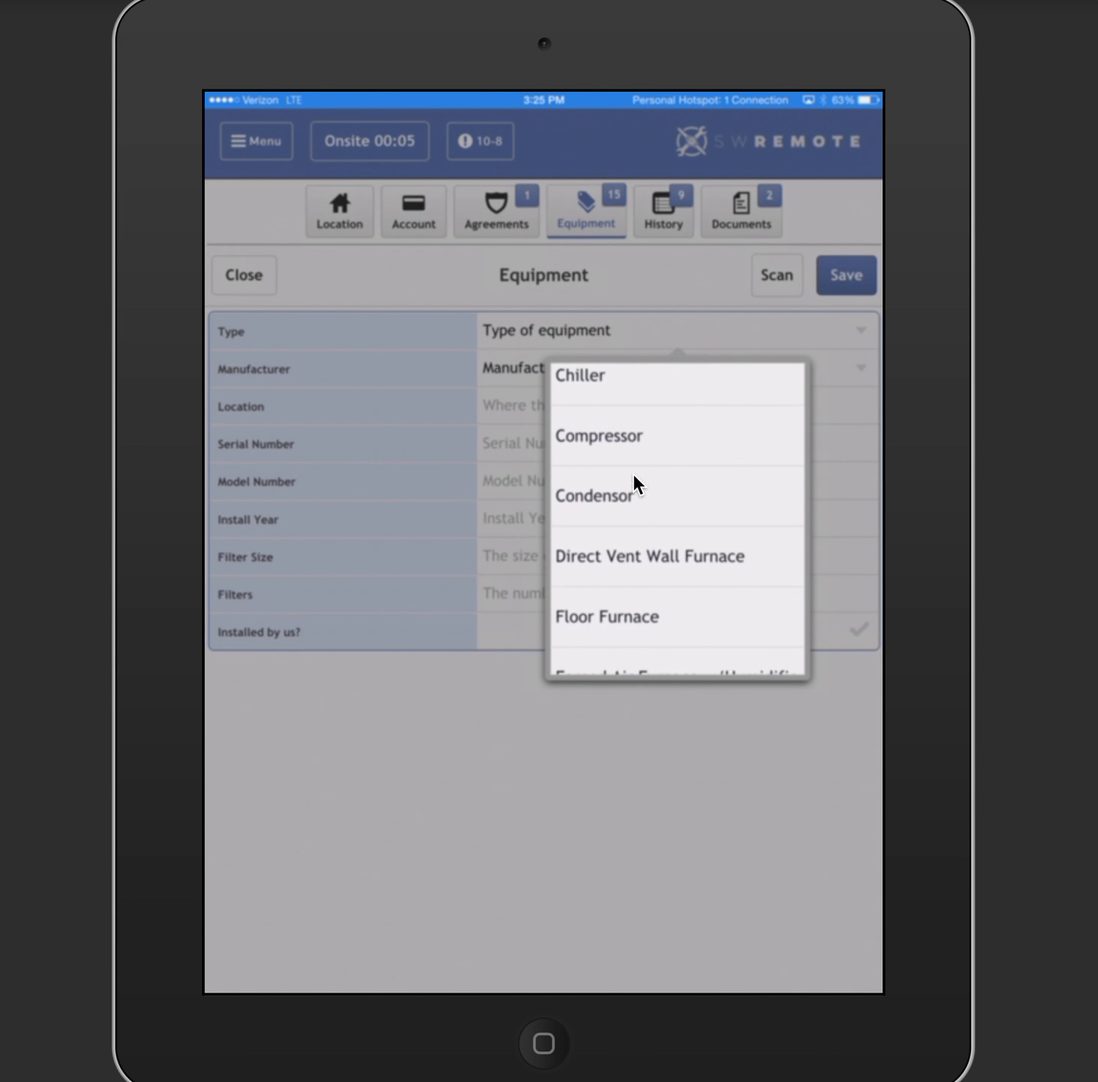
{"action": "left_click", "coordinate": [640, 496]}
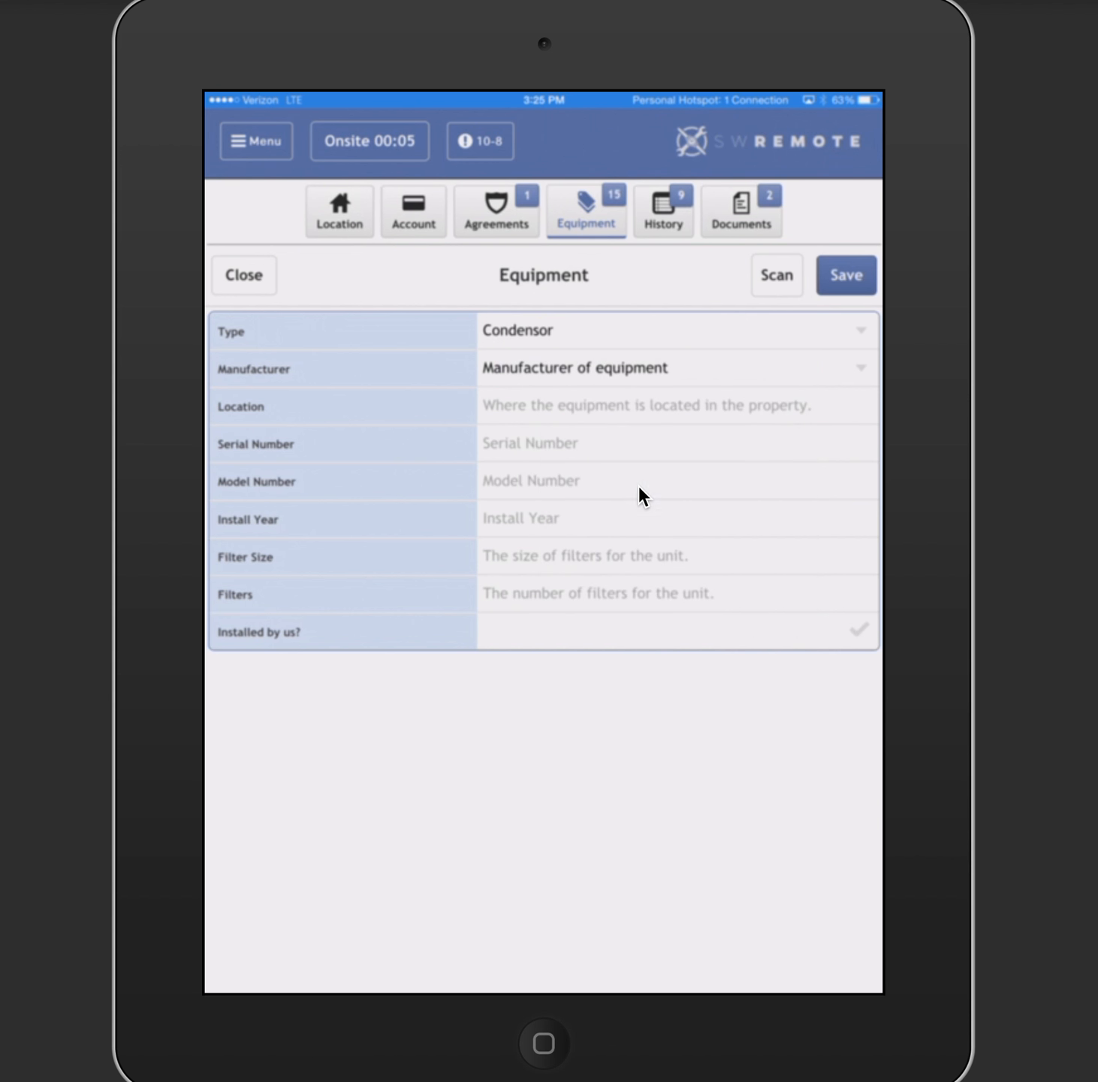
{"action": "left_click", "coordinate": [636, 379]}
{"action": "scroll", "coordinate": [636, 378], "scroll_direction": "down", "scroll_amount": 5}
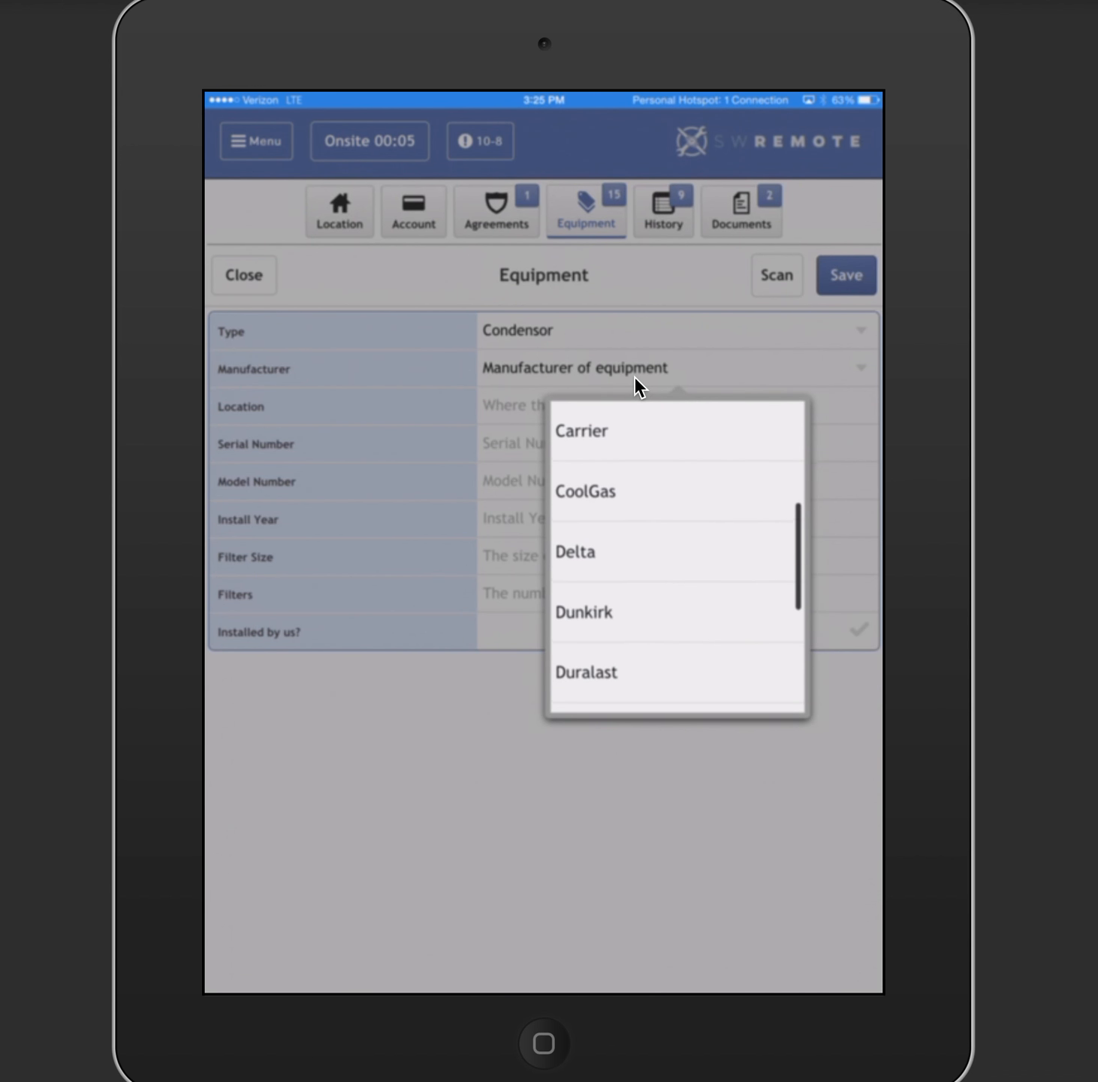
{"action": "scroll", "coordinate": [635, 379], "scroll_direction": "down", "scroll_amount": 4}
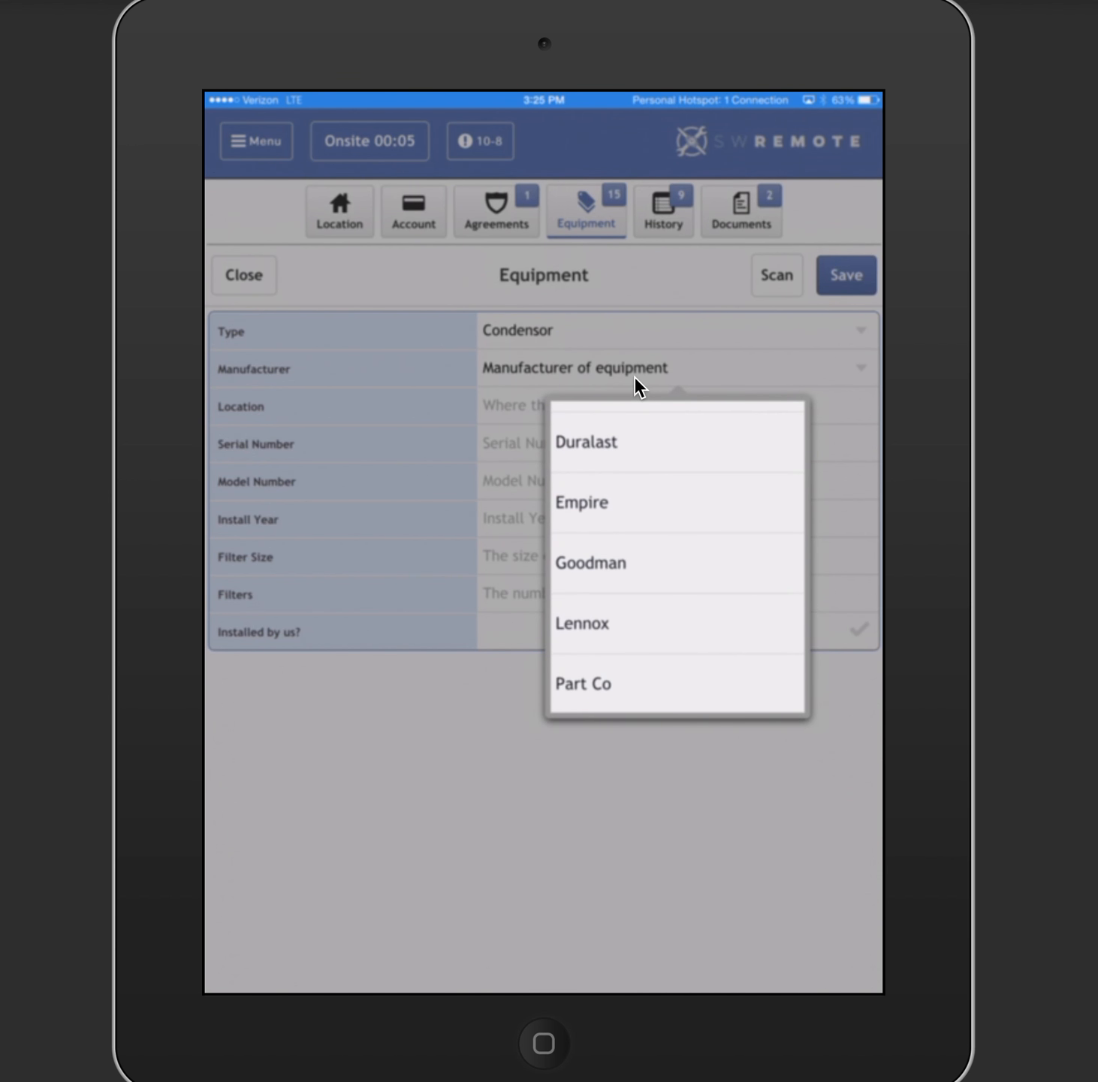
{"action": "left_click", "coordinate": [638, 563]}
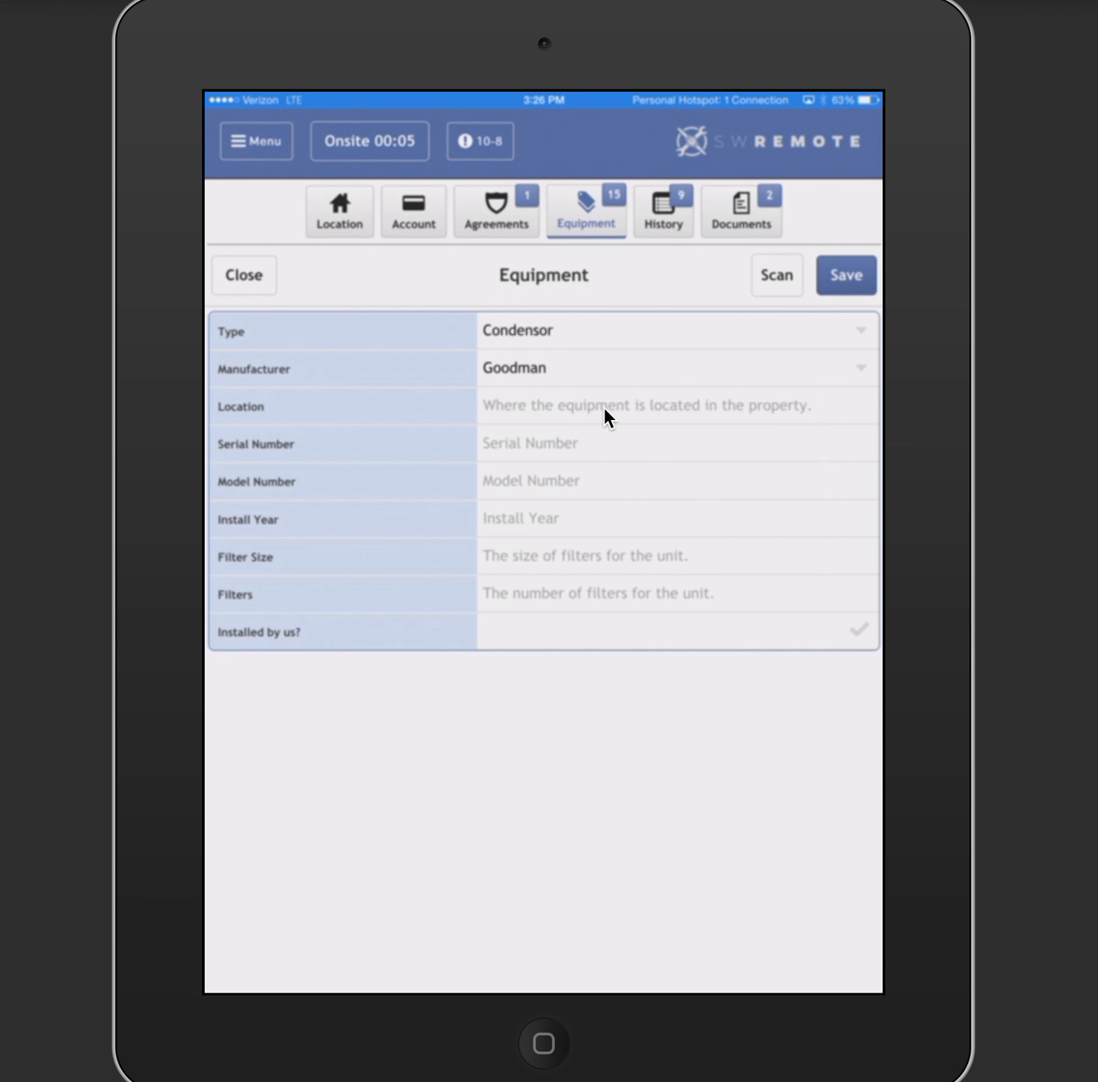
- Set the new condensor's location to Backyard and its serial number to 1234567
{"action": "left_click", "coordinate": [604, 406]}
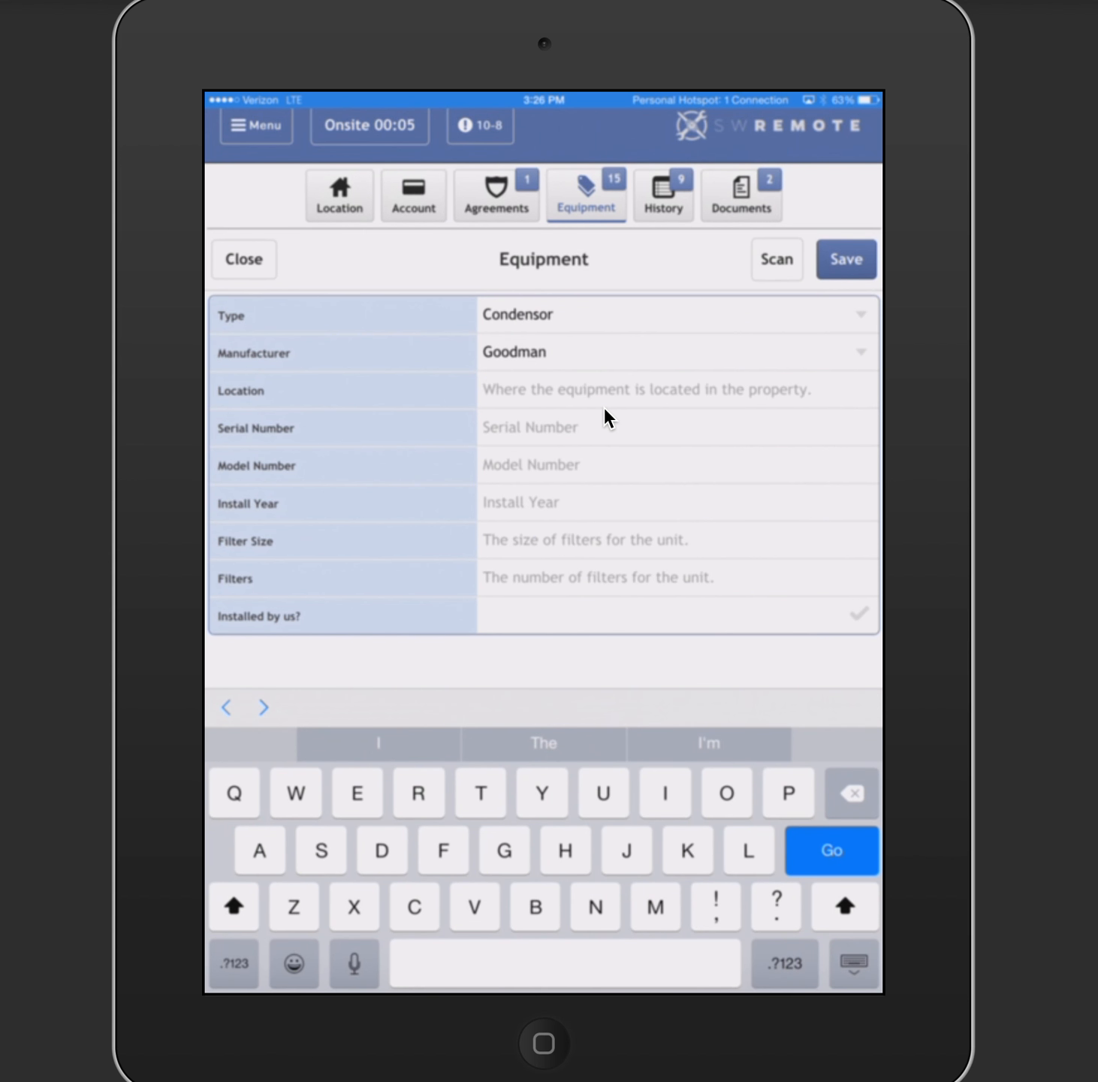
{"action": "type", "text": "Backyard"}
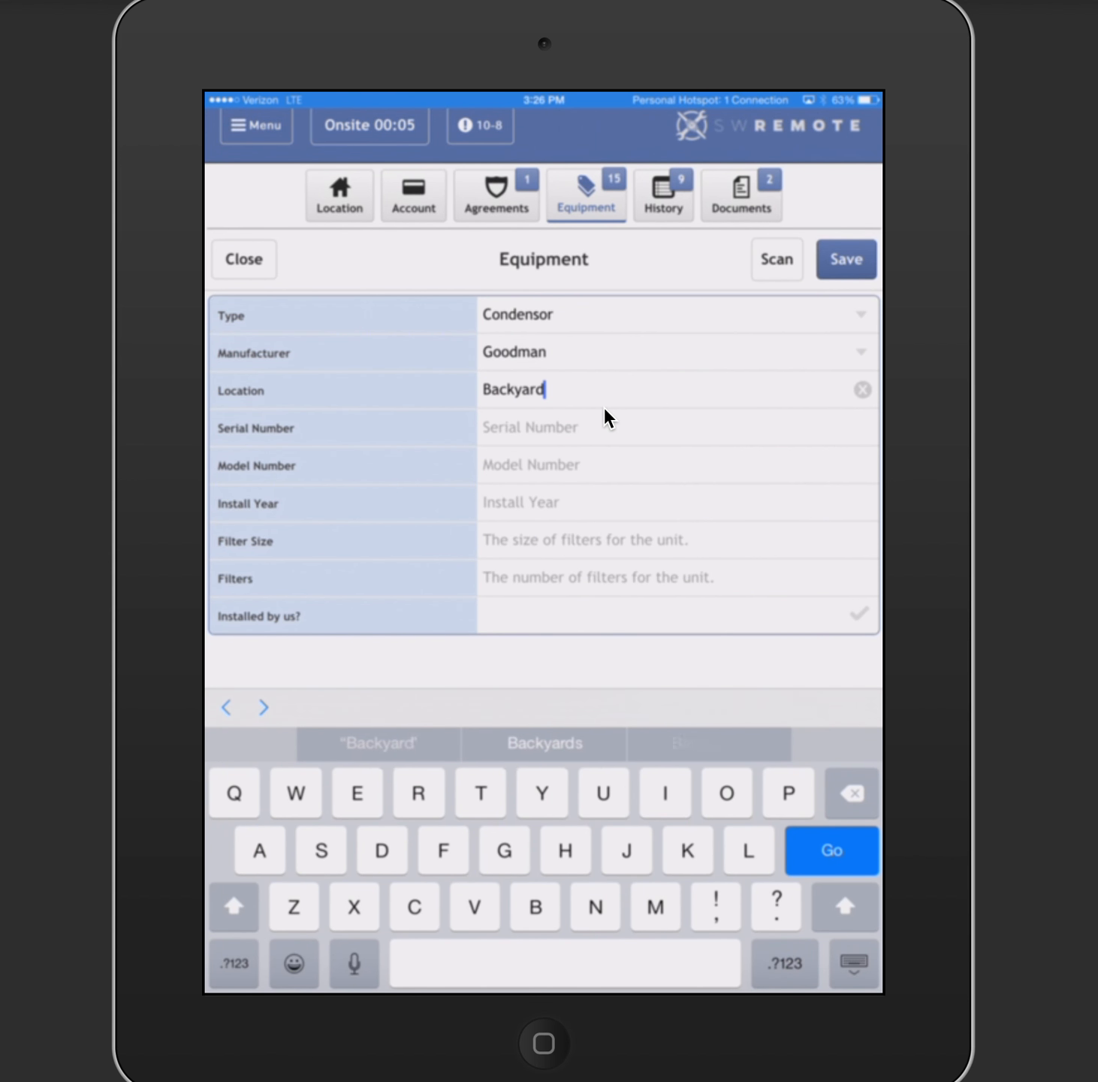
{"action": "key", "text": "Tab"}
{"action": "type", "text": "1"}
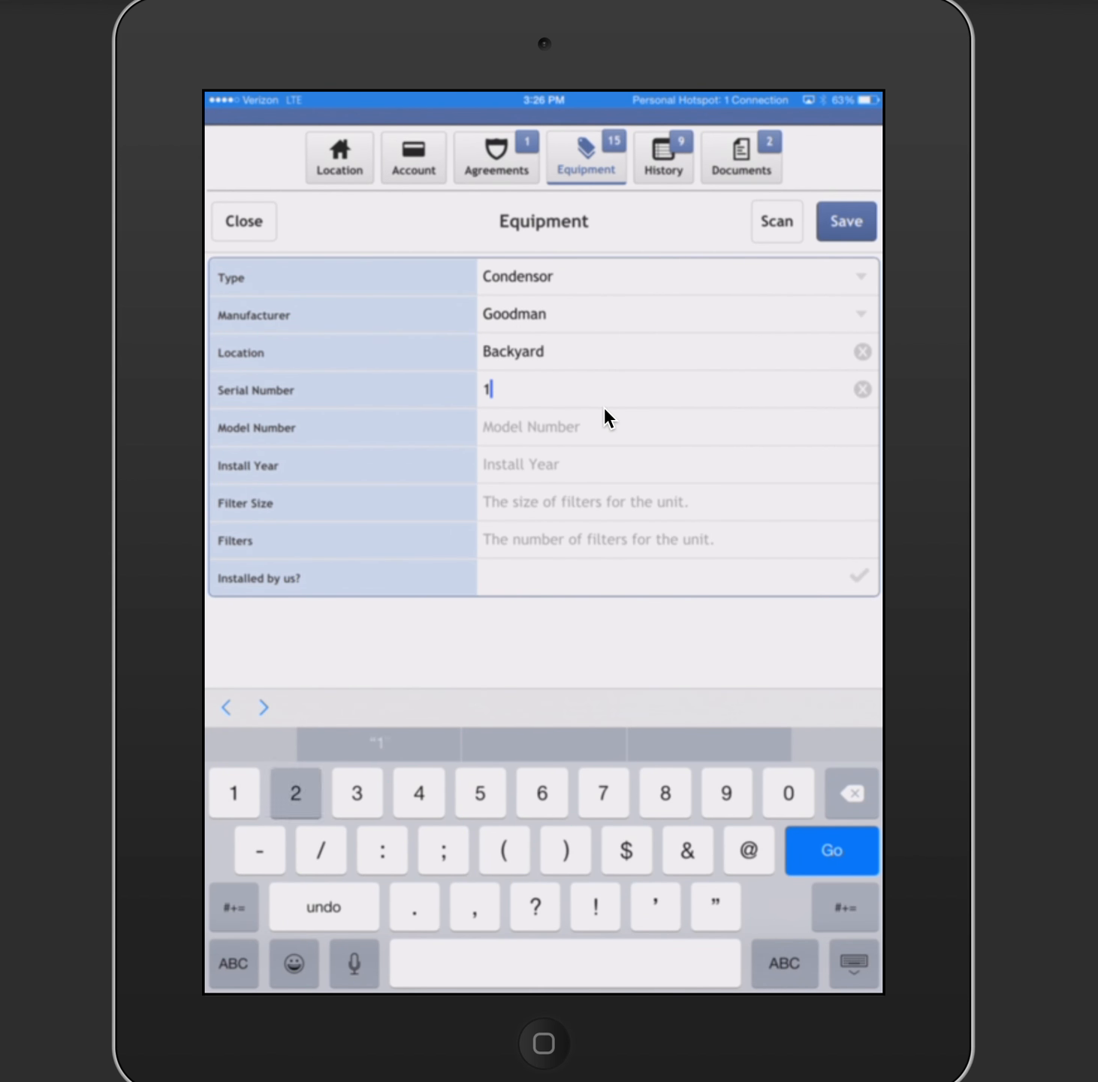
{"action": "type", "text": "234567"}
{"action": "key", "text": "Tab"}
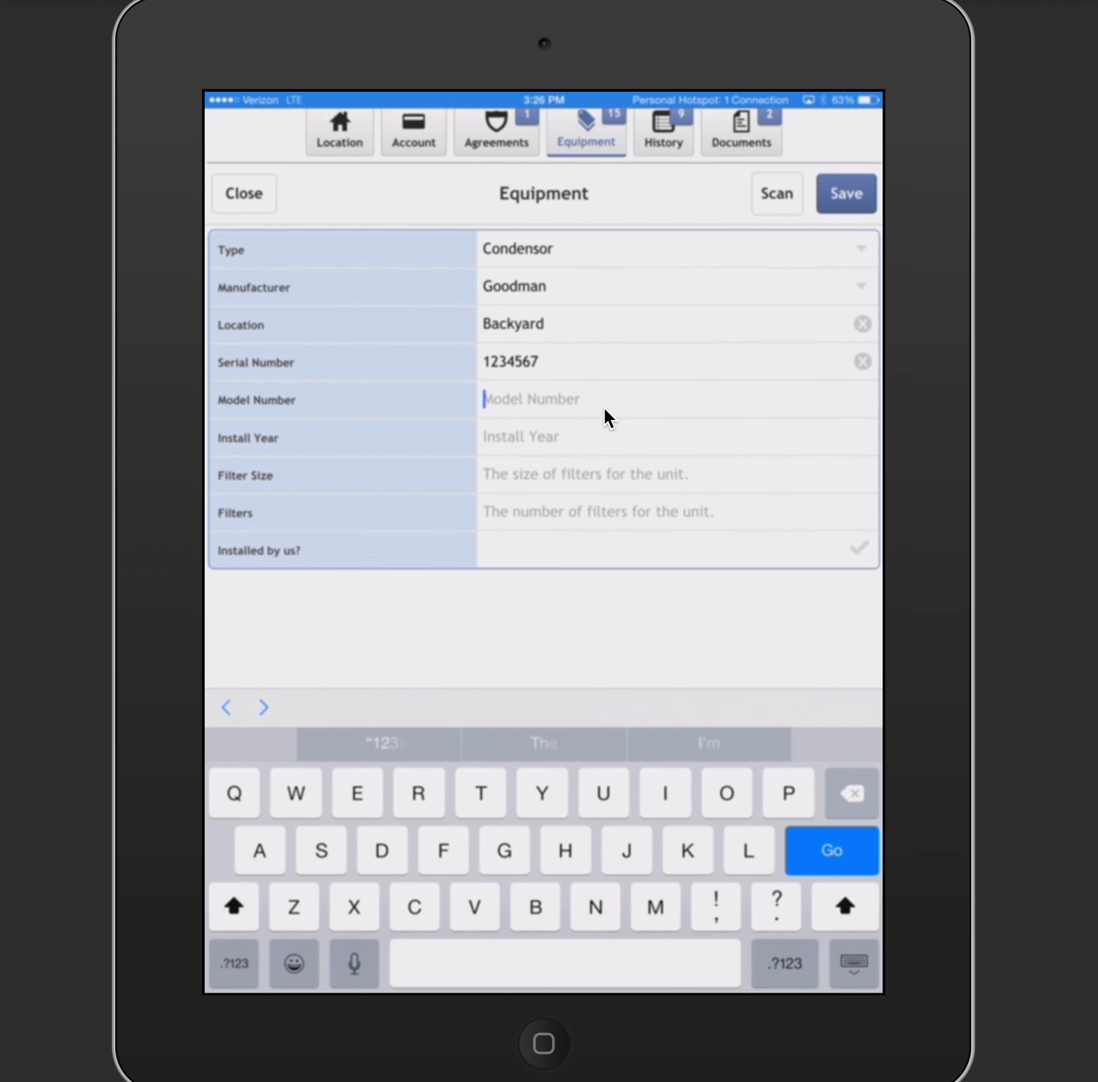
- Set the new condensor's model number to Gy12345 and its install year to 2012
{"action": "type", "text": "Gy"}
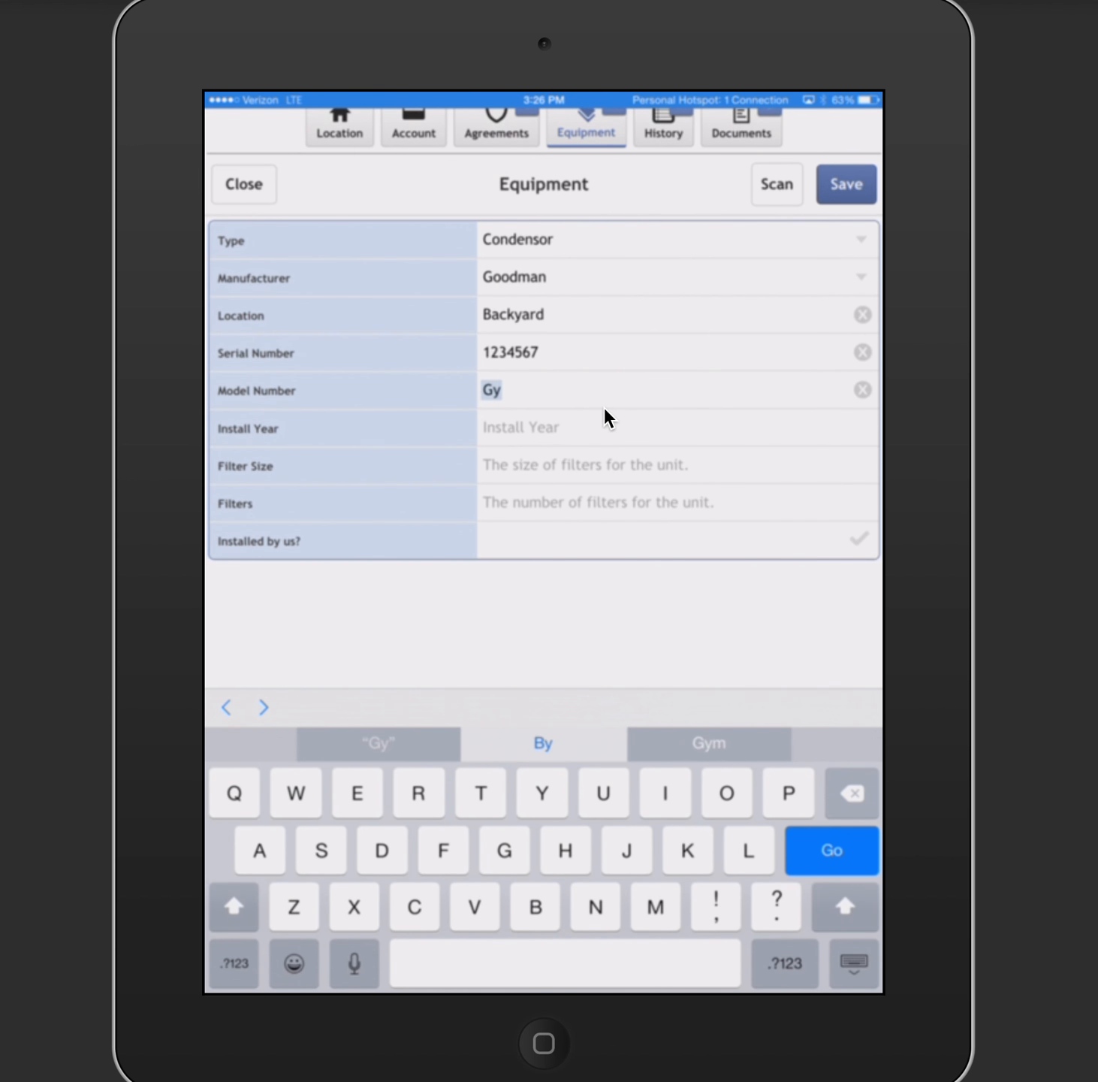
{"action": "type", "text": "12345"}
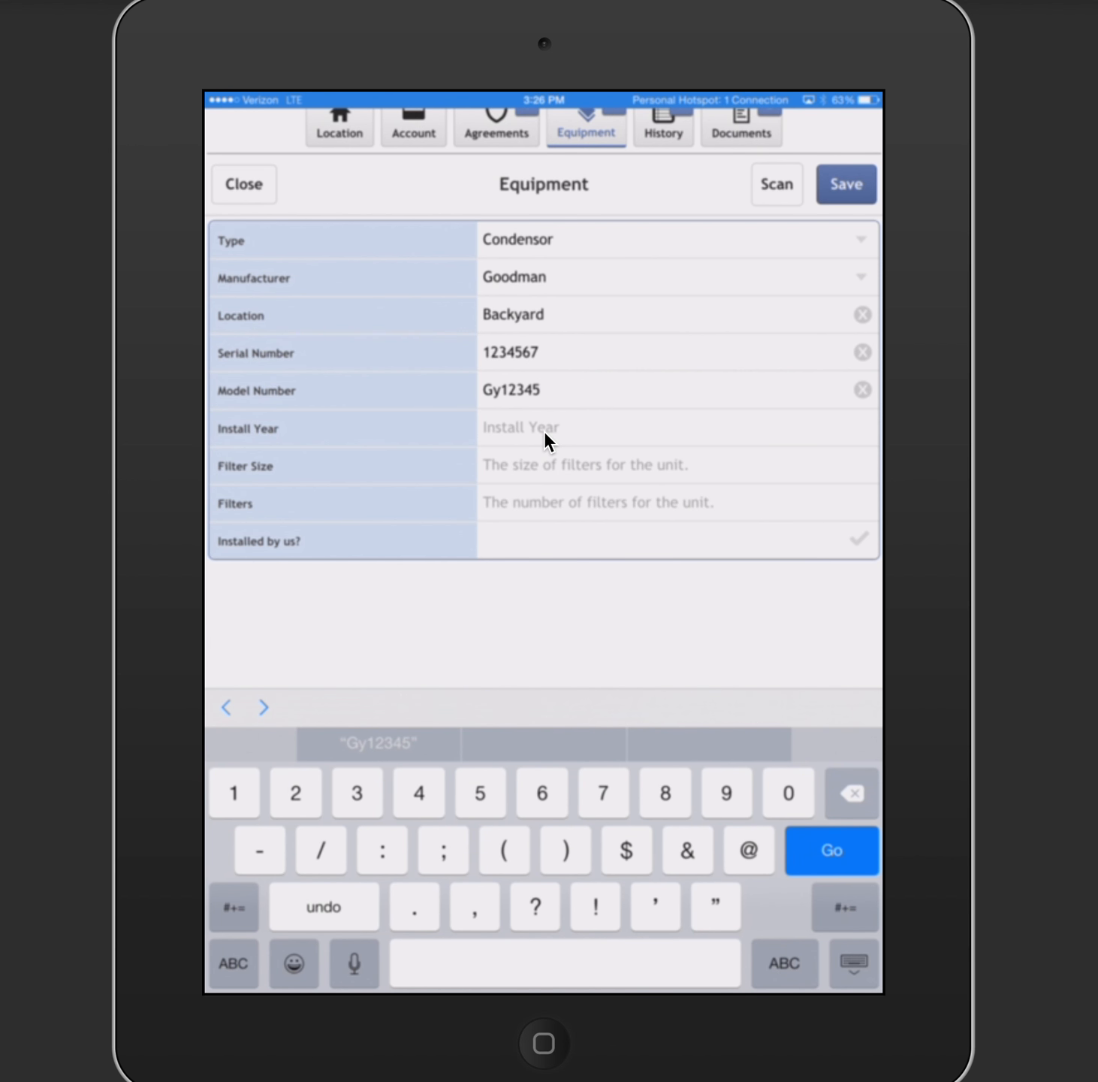
{"action": "key", "text": "Tab"}
{"action": "key", "text": "Tab"}
{"action": "key", "text": "shift+Tab"}
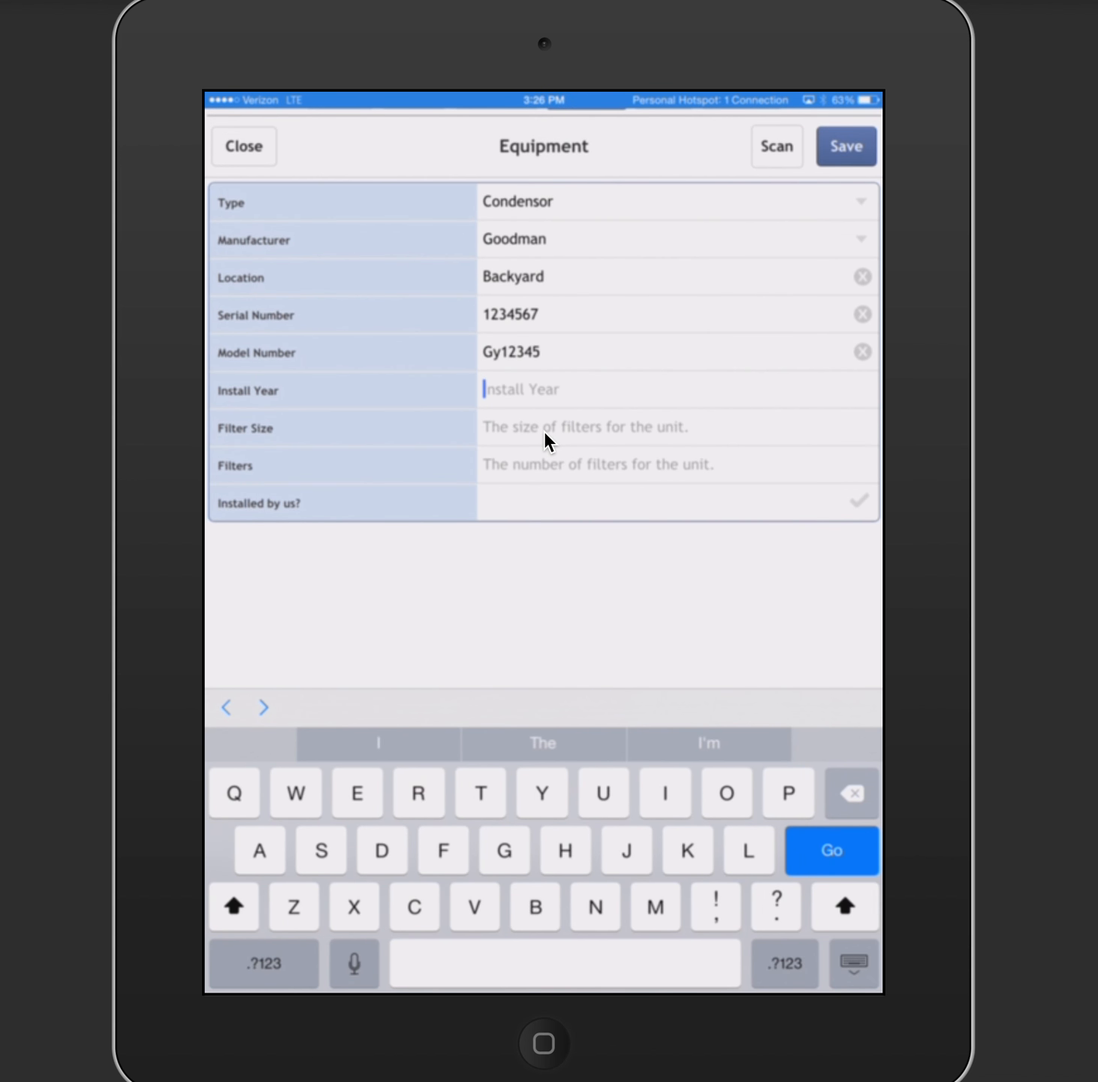
{"action": "type", "text": "2012"}
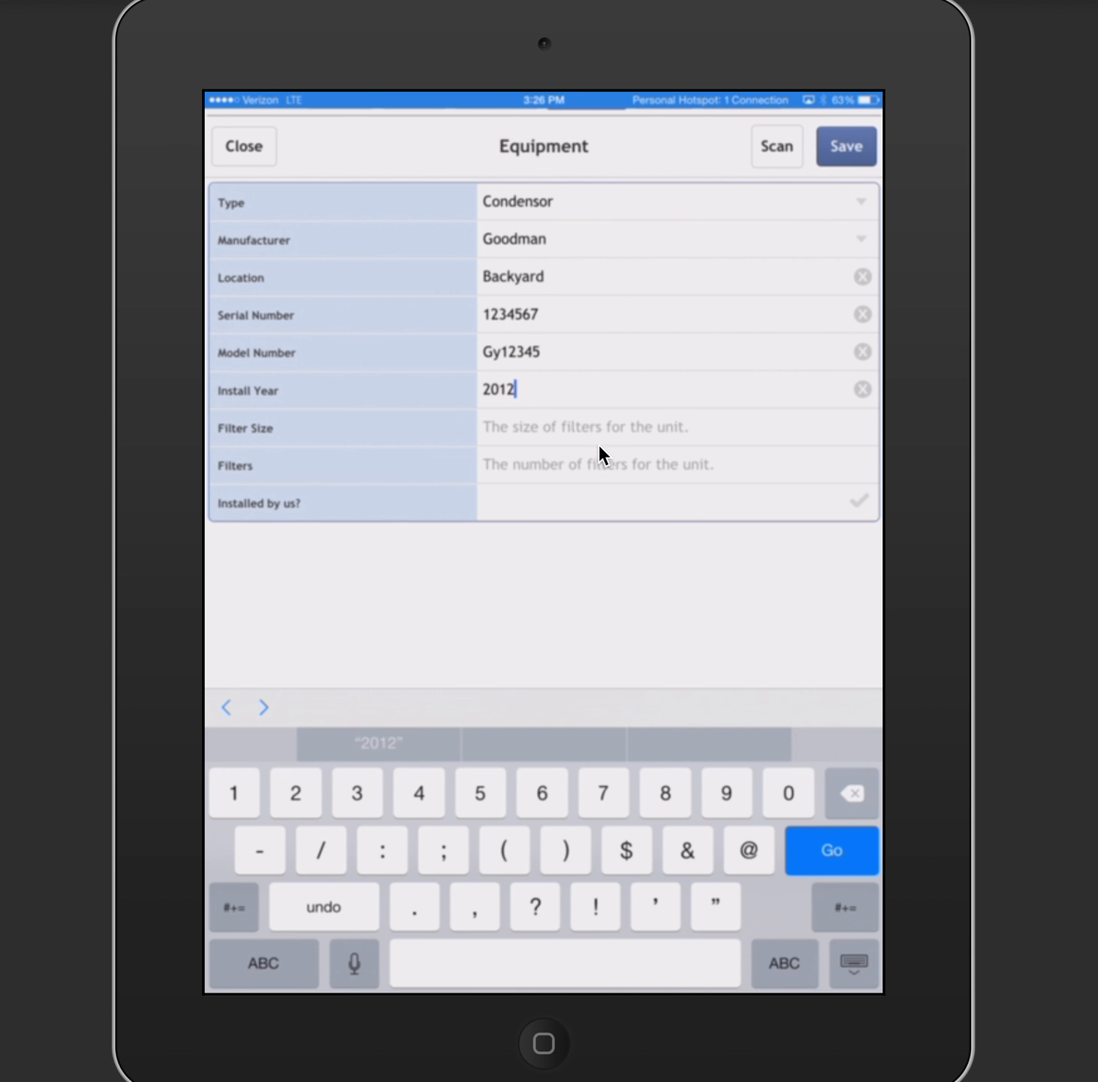
- Enter 2 as the filter size and 20x25 for the filters, and save the new equipment record
{"action": "left_click", "coordinate": [517, 425]}
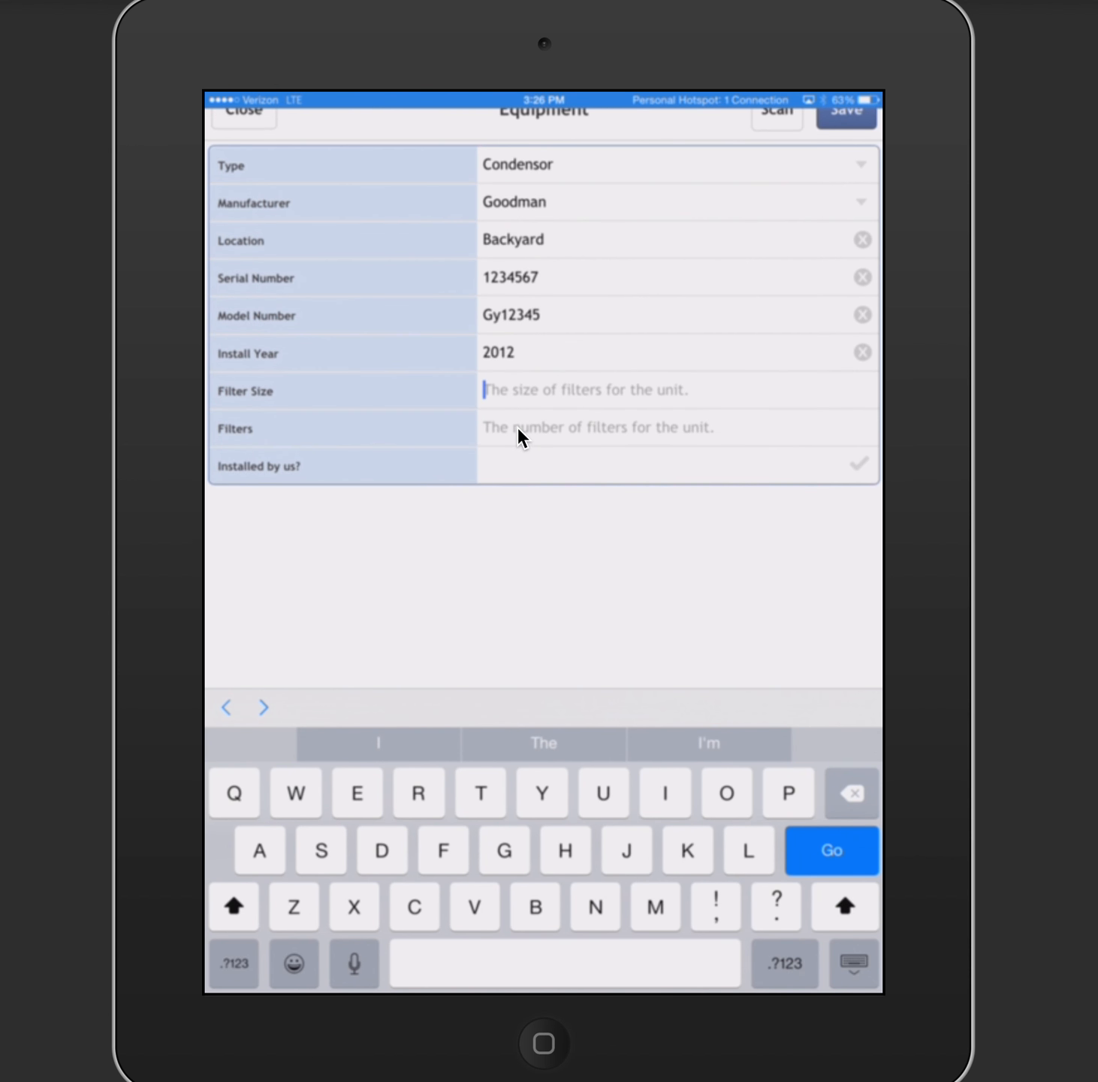
{"action": "type", "text": "2"}
{"action": "left_click", "coordinate": [518, 428]}
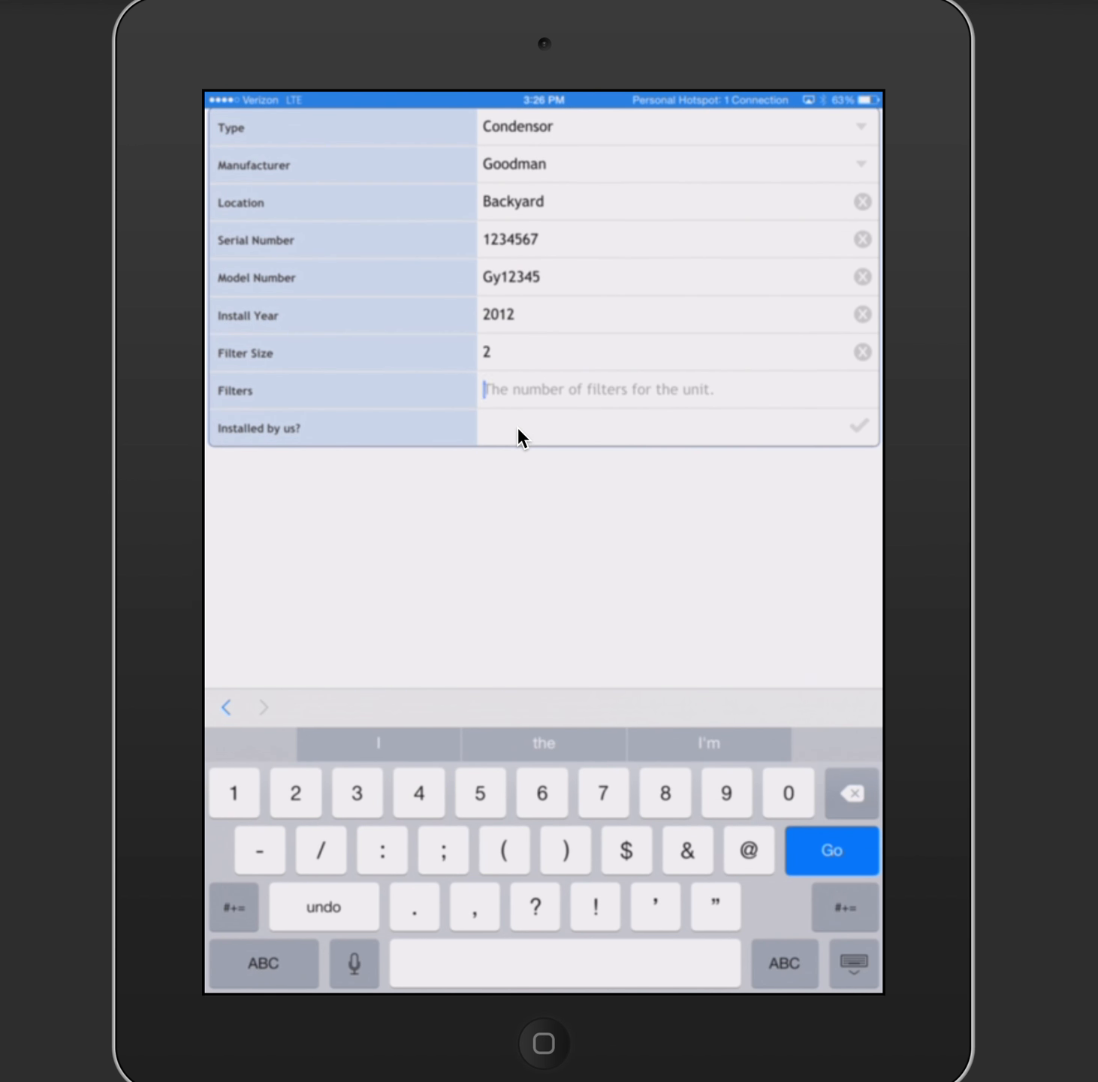
{"action": "type", "text": "20"}
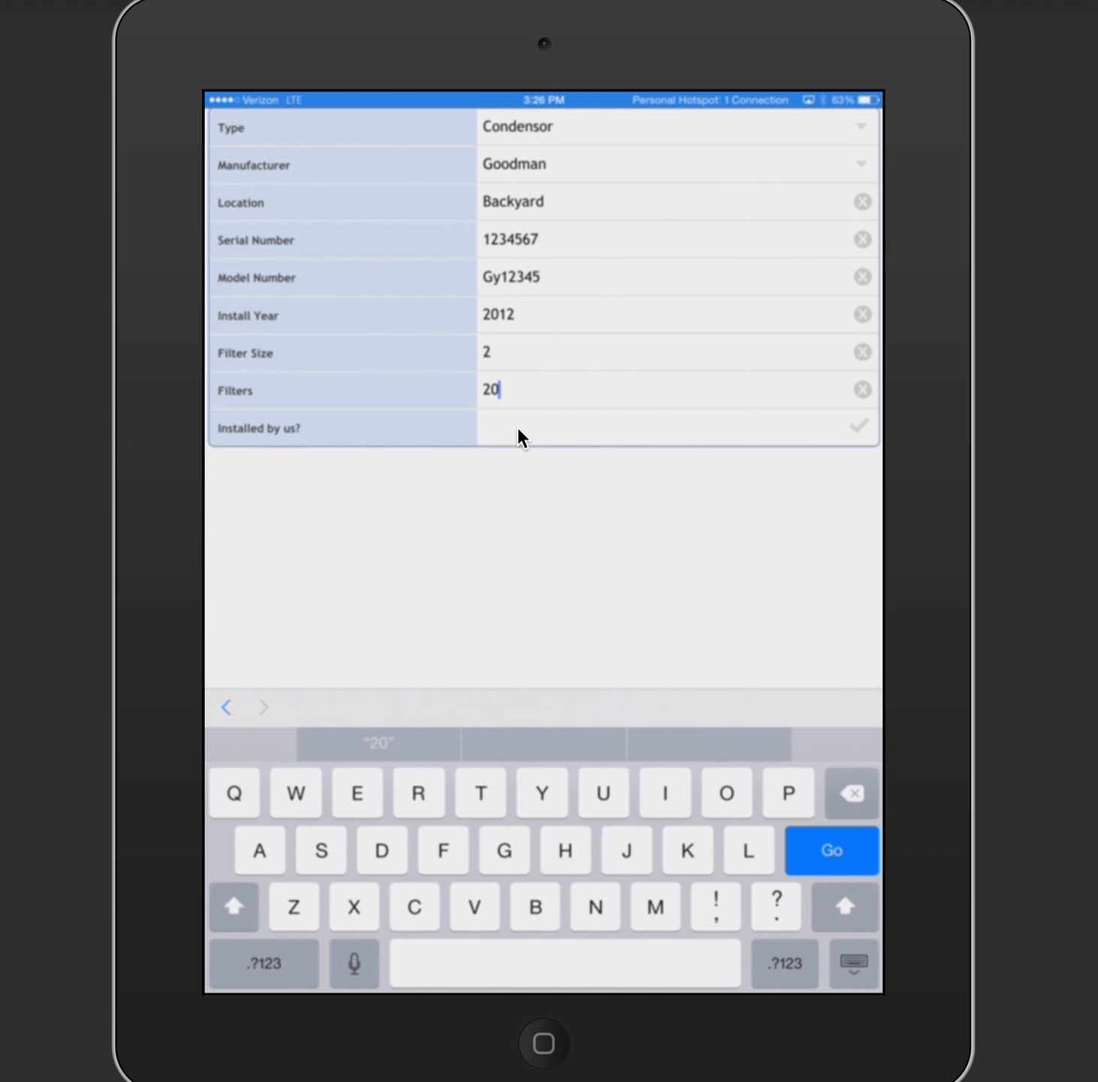
{"action": "type", "text": "x25"}
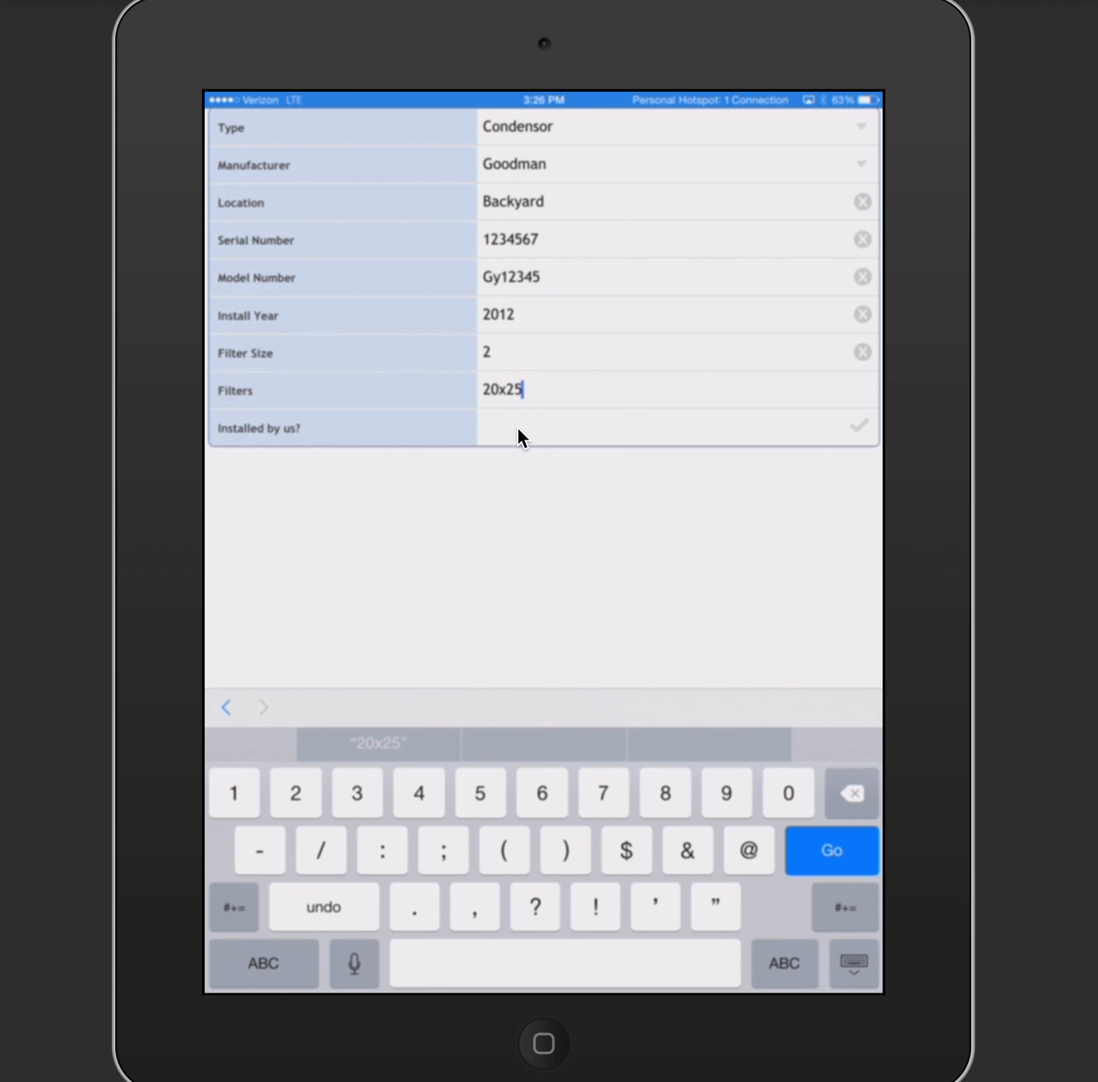
{"action": "left_click", "coordinate": [518, 353]}
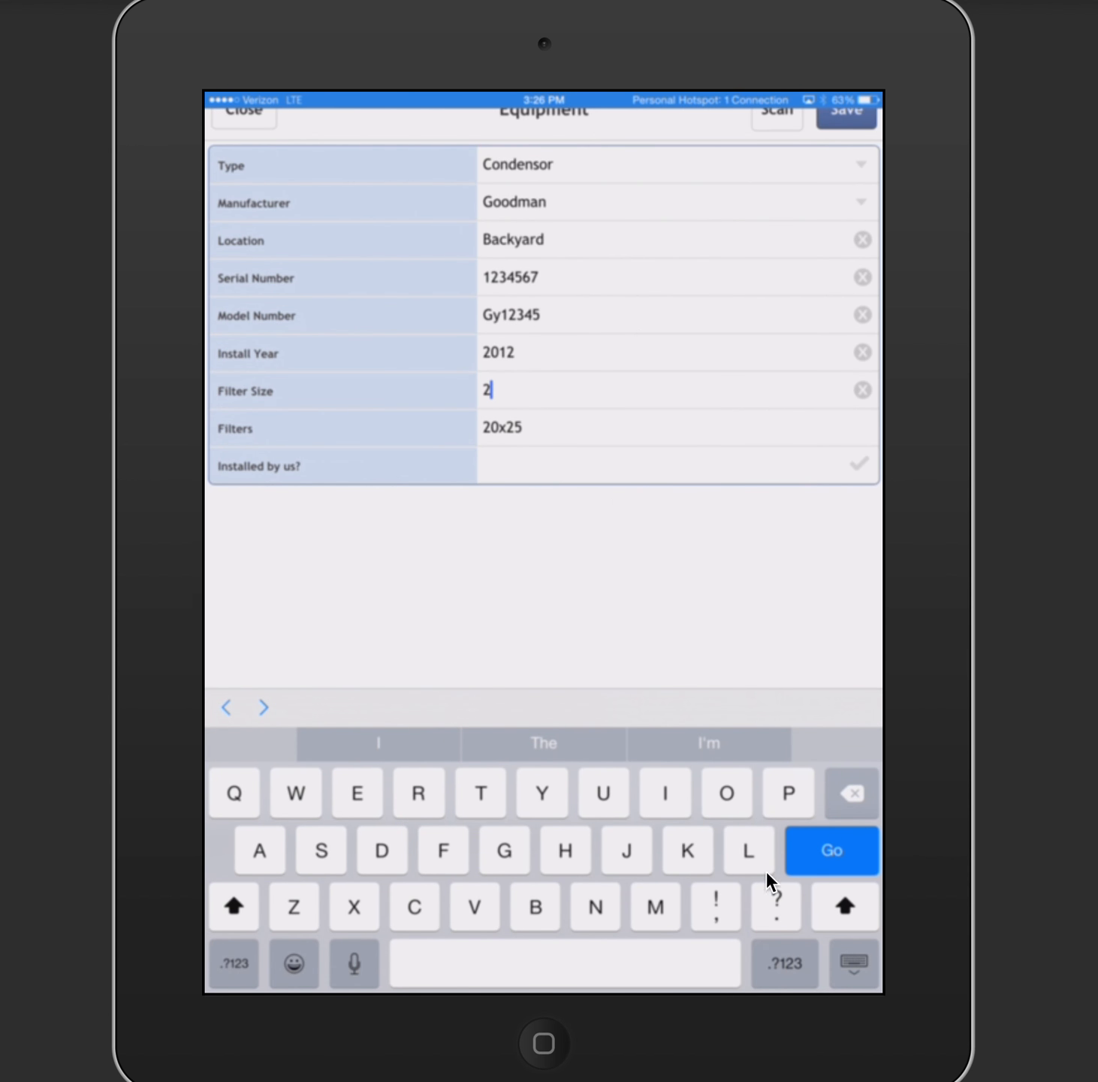
{"action": "left_click", "coordinate": [859, 970]}
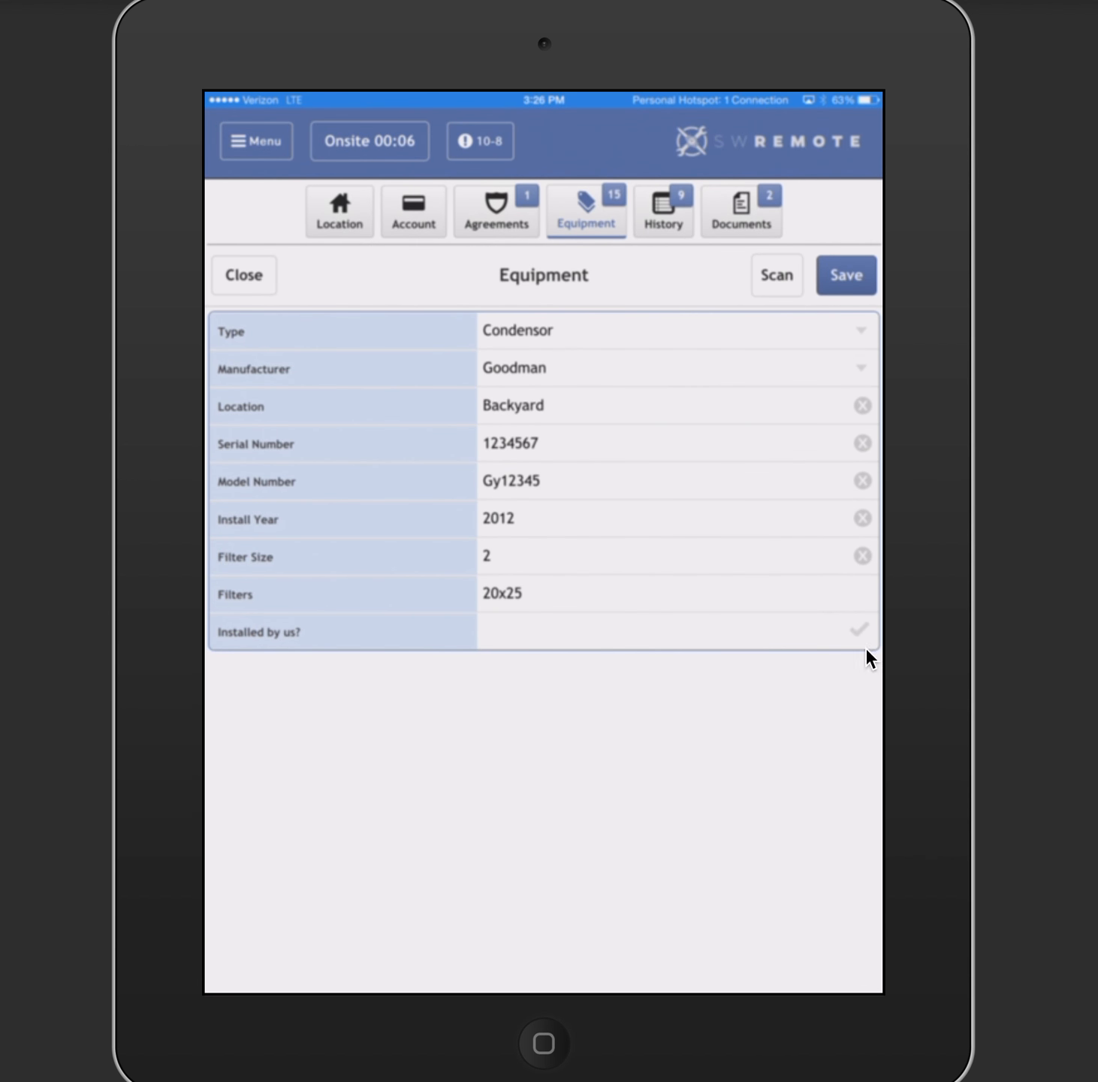
{"action": "left_click", "coordinate": [851, 269]}
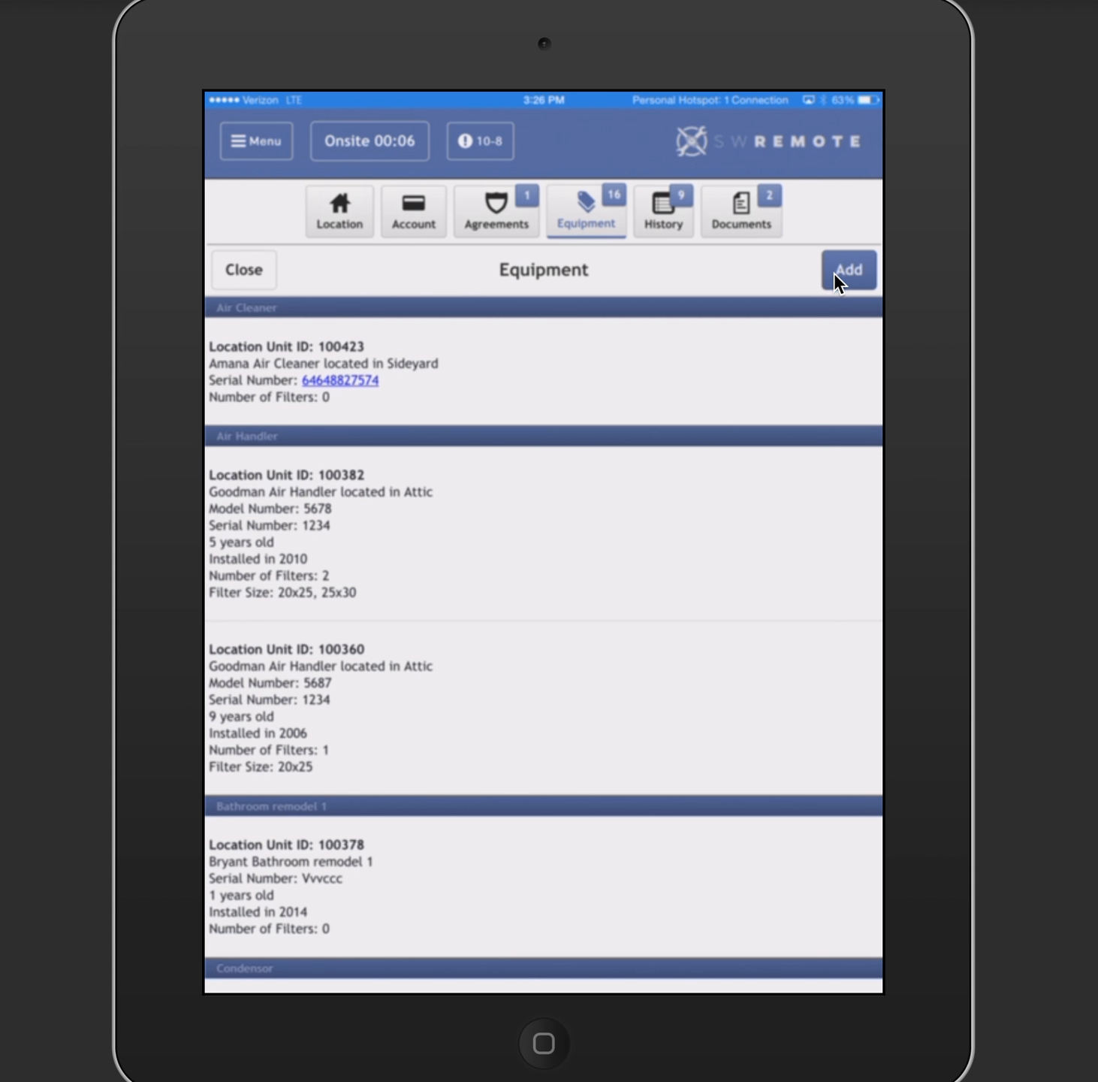
- Review the work done and work suggested on past jobs in the customer's history, and return to the invoice
{"action": "left_click", "coordinate": [673, 224]}
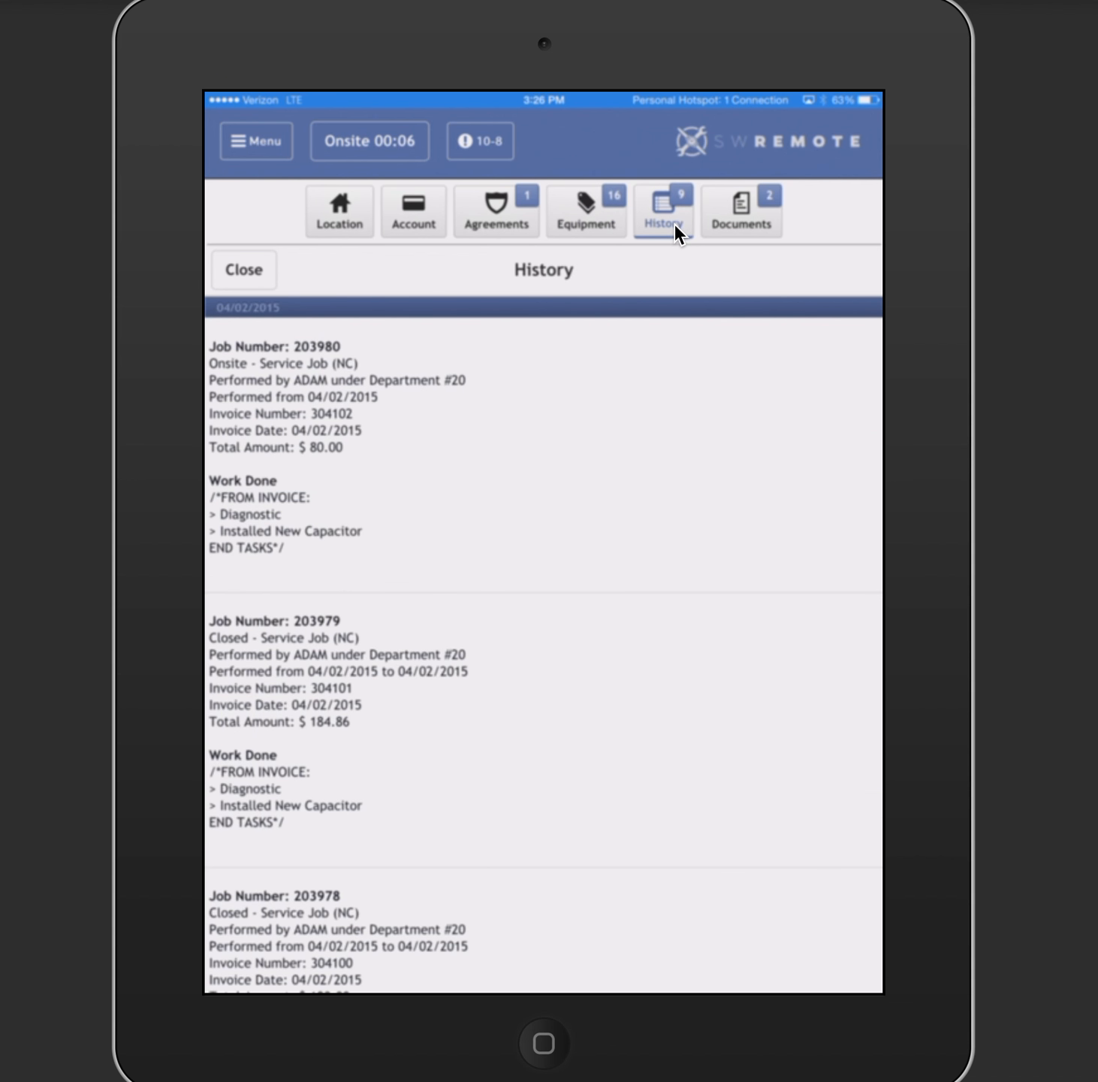
{"action": "scroll", "coordinate": [656, 421], "scroll_direction": "down", "scroll_amount": 10}
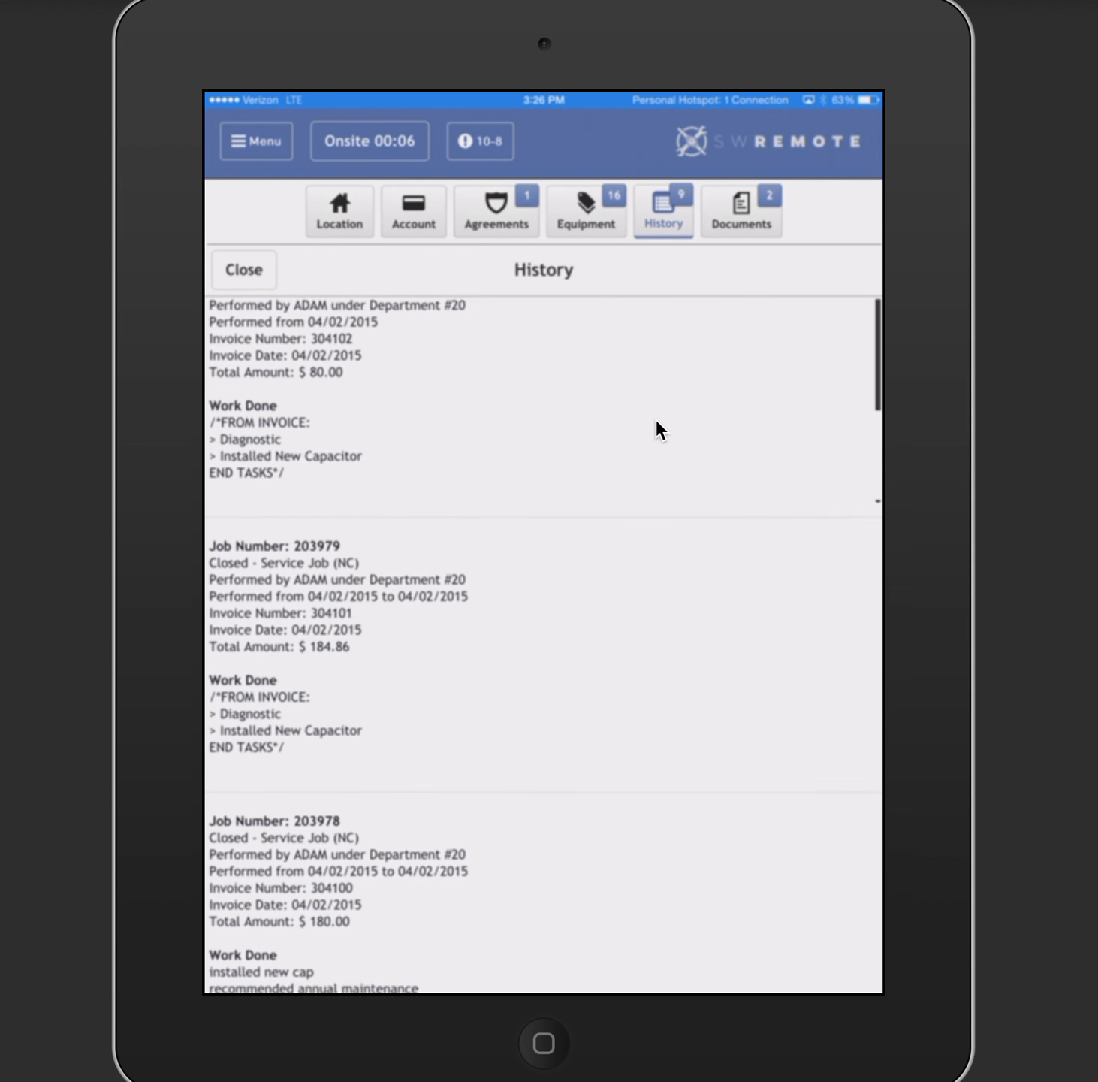
{"action": "scroll", "coordinate": [656, 420], "scroll_direction": "down", "scroll_amount": 10}
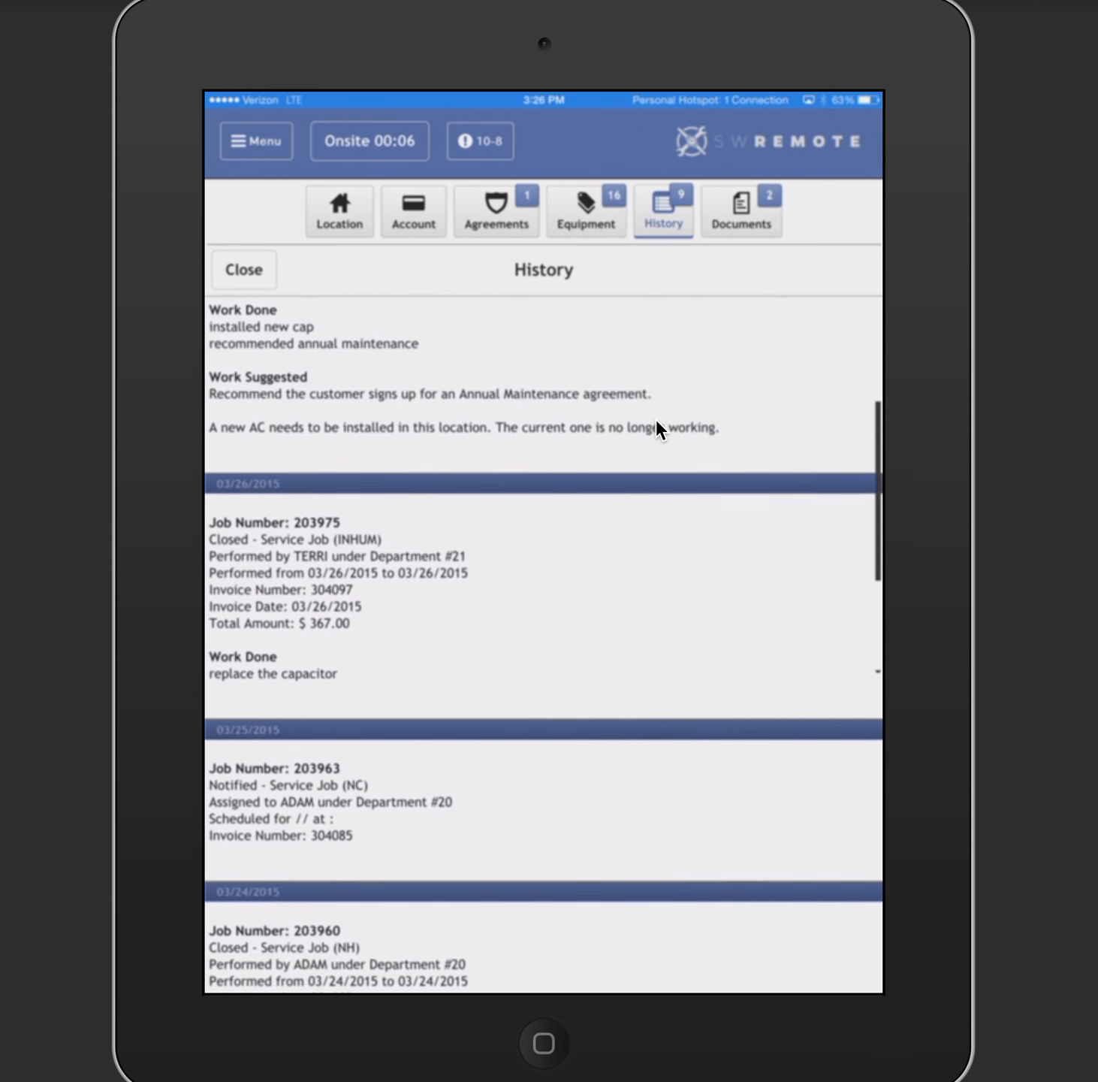
{"action": "scroll", "coordinate": [654, 419], "scroll_direction": "down", "scroll_amount": 8}
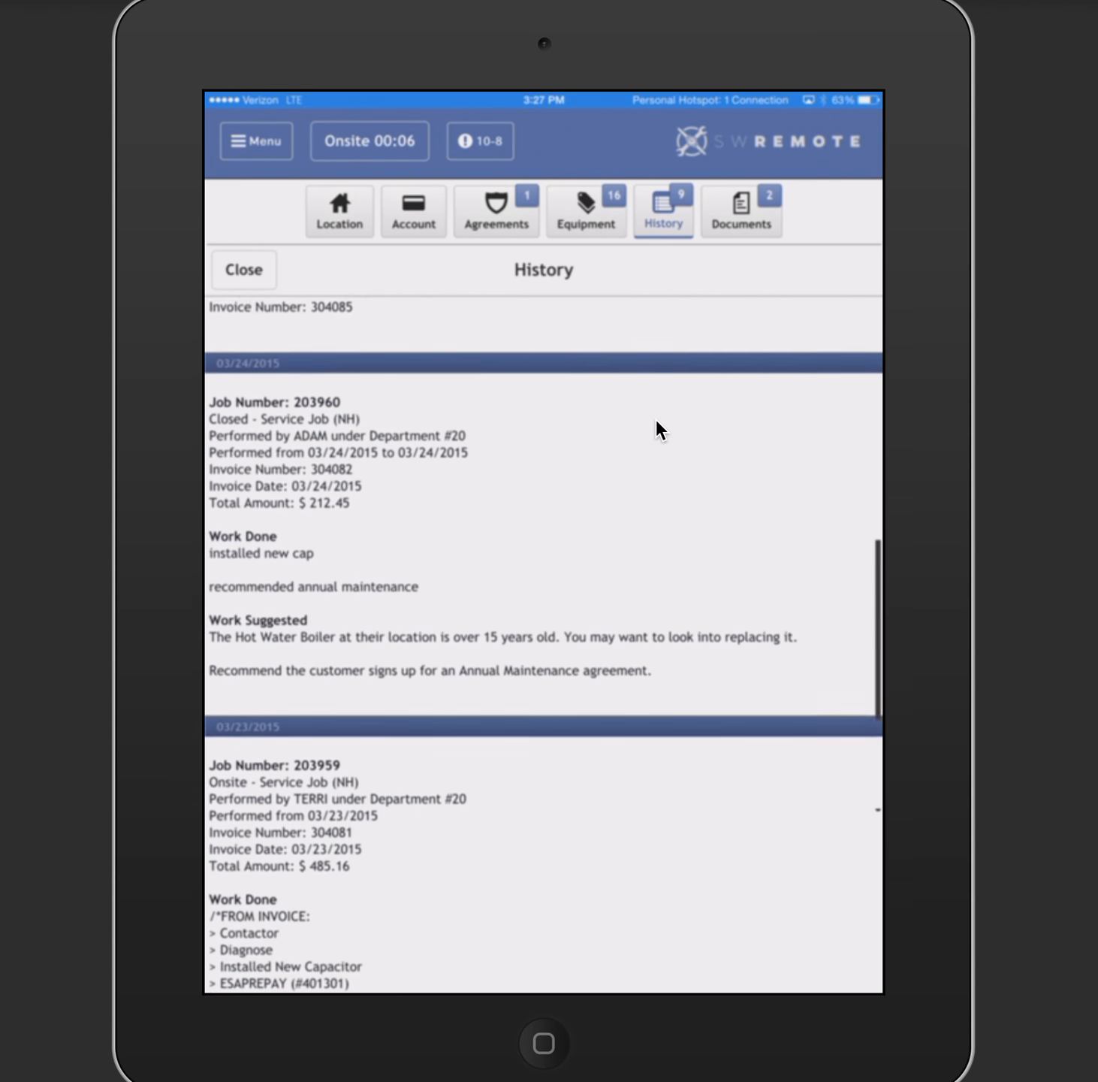
{"action": "scroll", "coordinate": [656, 418], "scroll_direction": "down", "scroll_amount": 8}
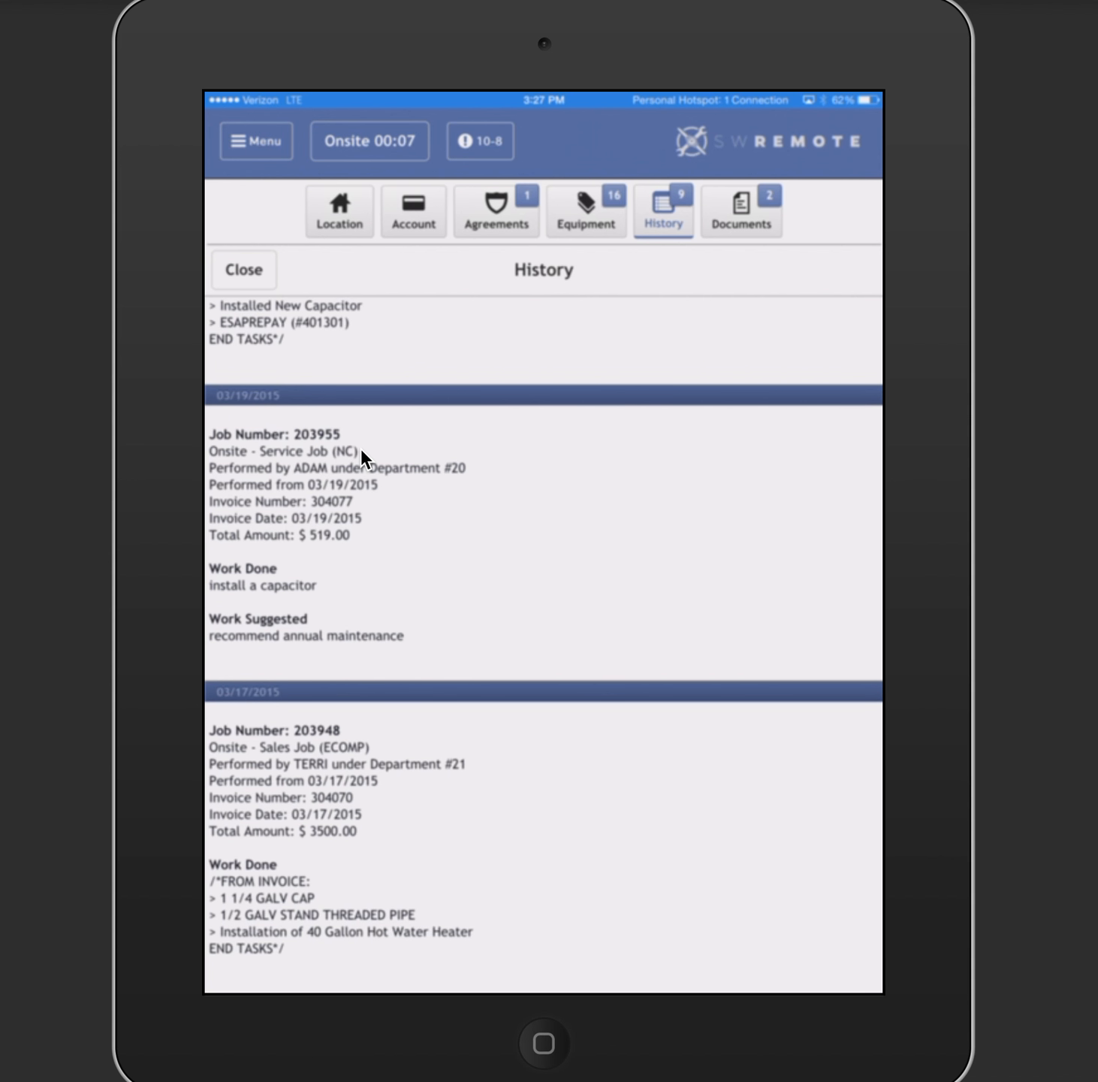
{"action": "scroll", "coordinate": [441, 488], "scroll_direction": "down", "scroll_amount": 2}
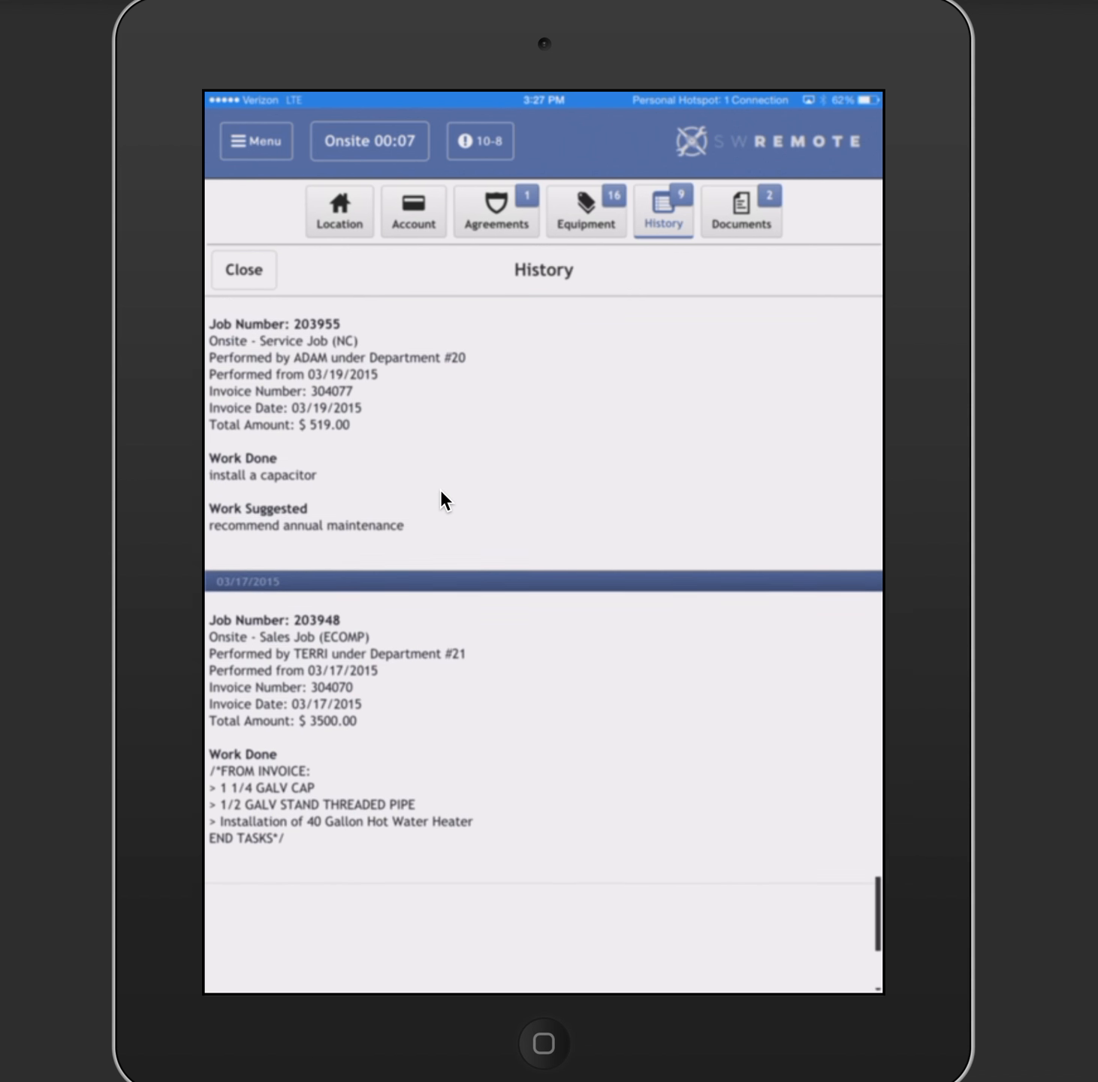
{"action": "scroll", "coordinate": [441, 488], "scroll_direction": "up", "scroll_amount": 5}
{"action": "scroll", "coordinate": [440, 489], "scroll_direction": "up", "scroll_amount": 5}
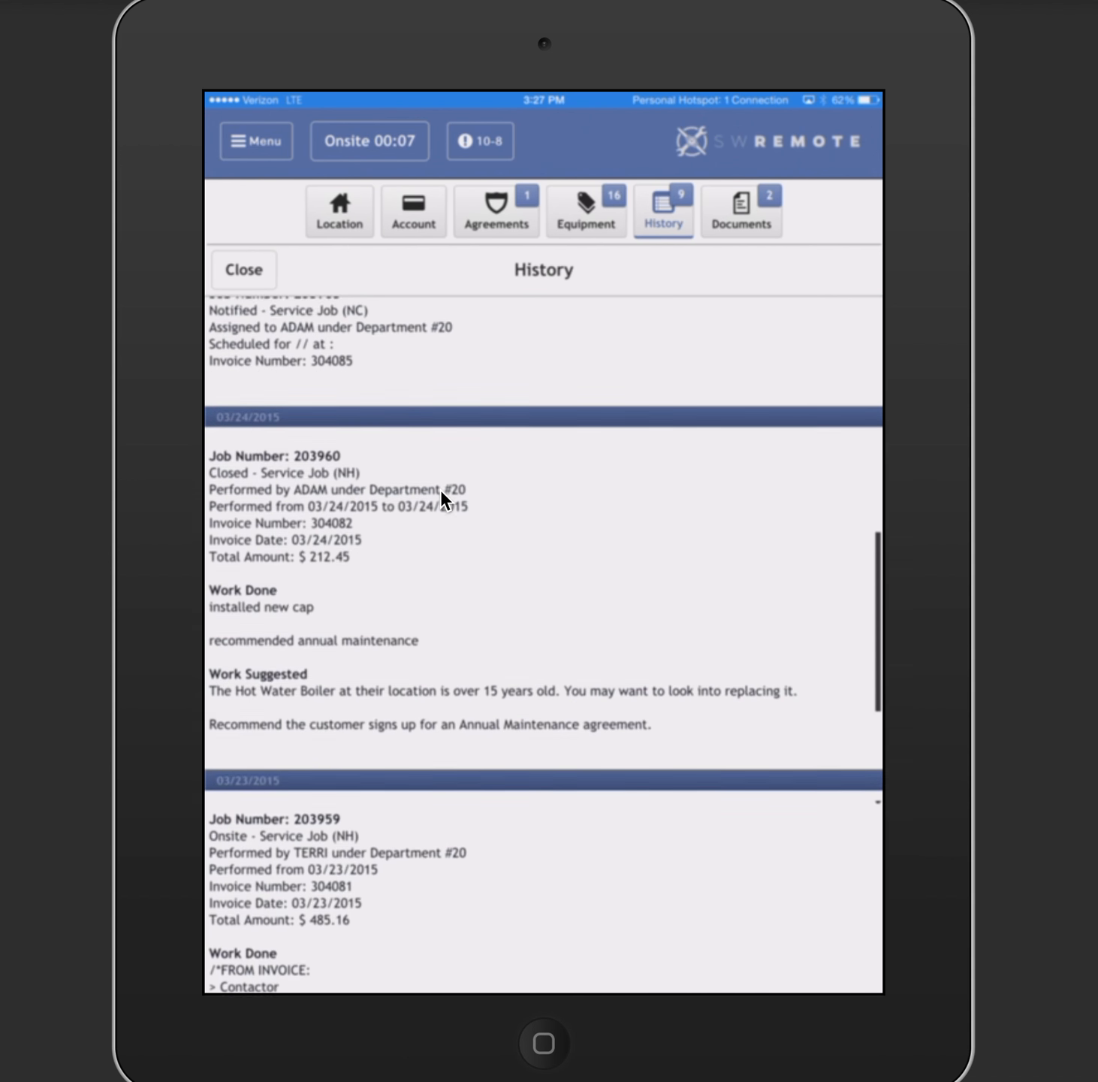
{"action": "scroll", "coordinate": [440, 488], "scroll_direction": "down", "scroll_amount": 2}
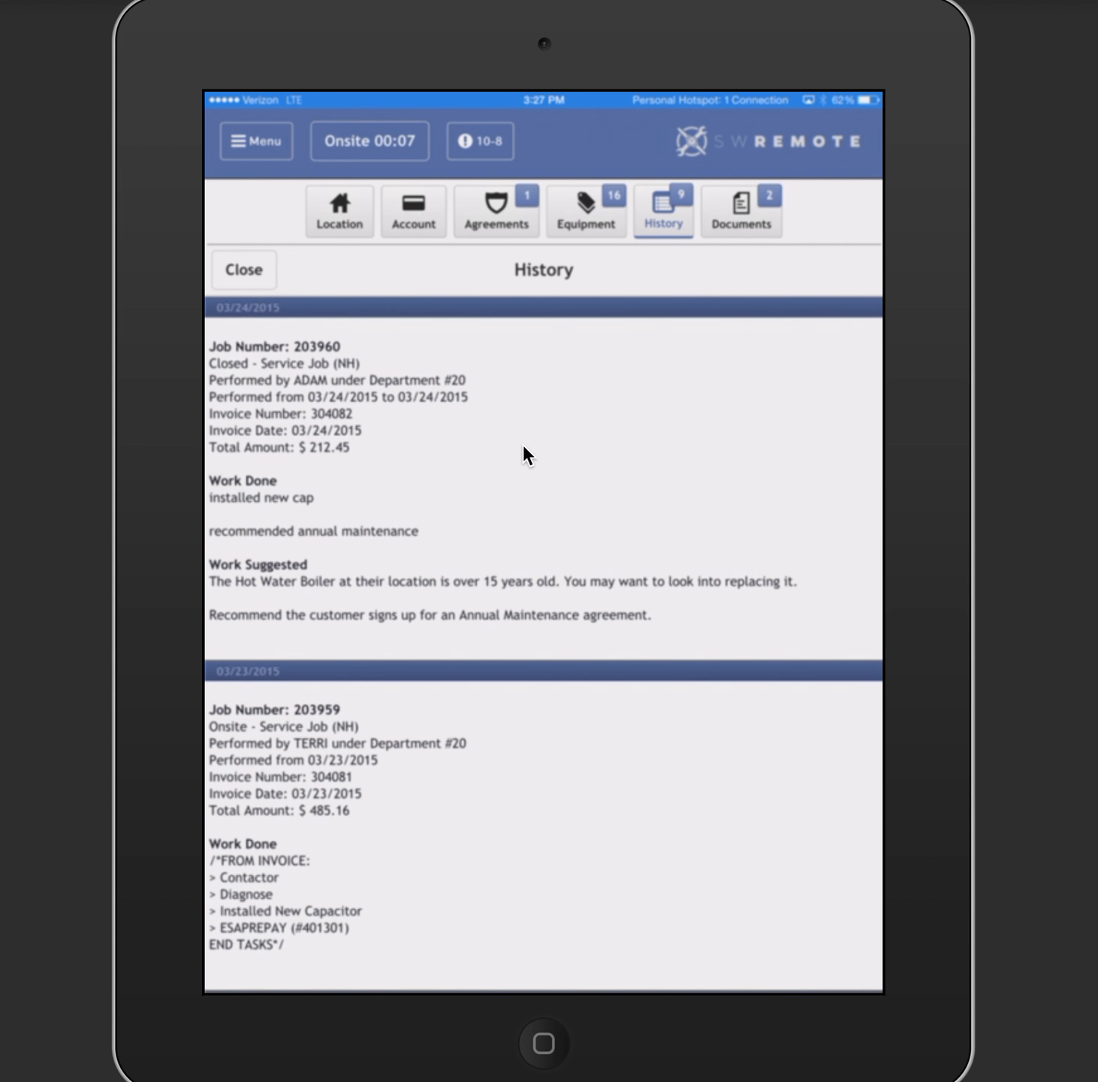
{"action": "scroll", "coordinate": [523, 446], "scroll_direction": "up", "scroll_amount": 2}
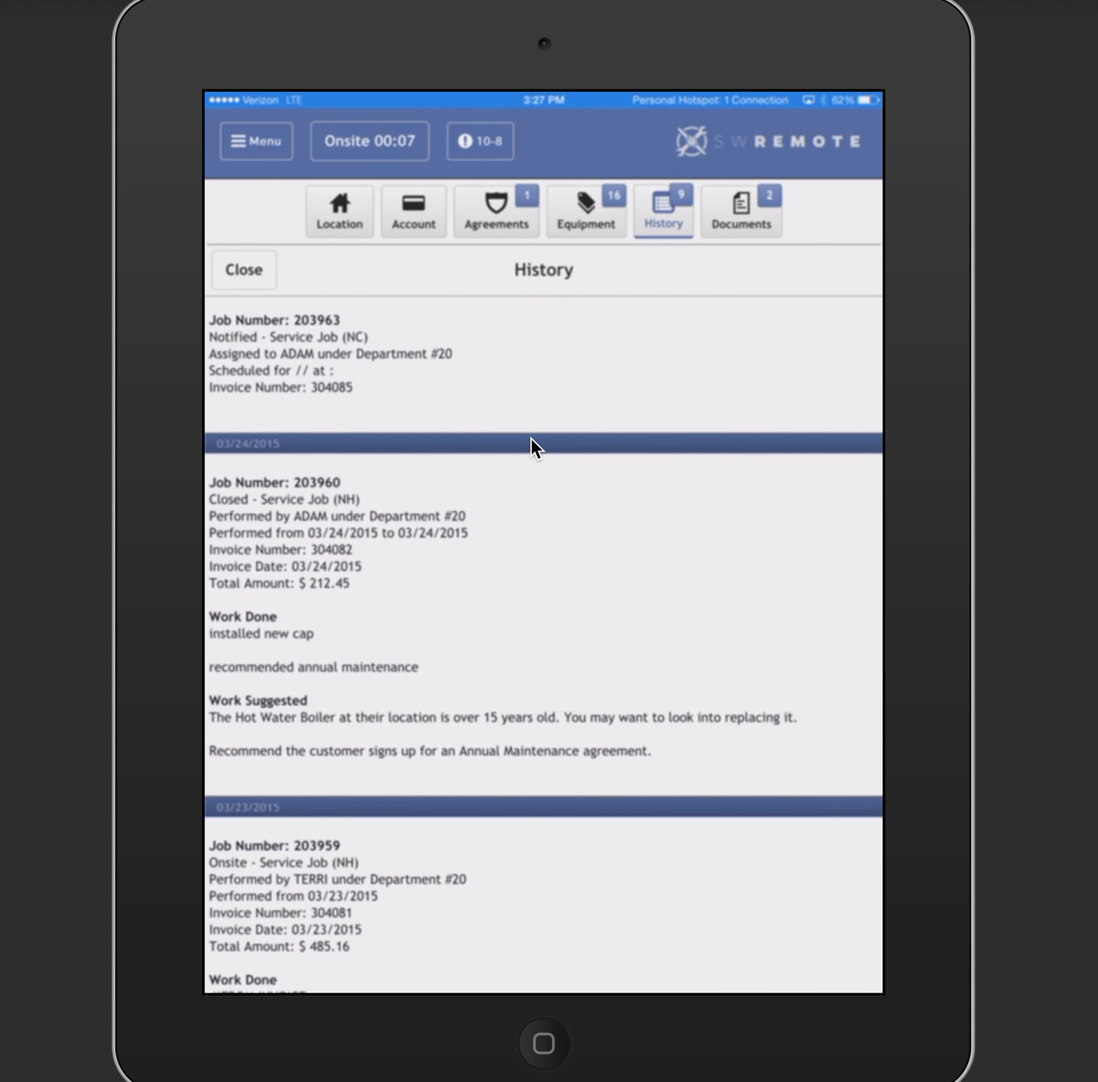
{"action": "left_click", "coordinate": [255, 268]}
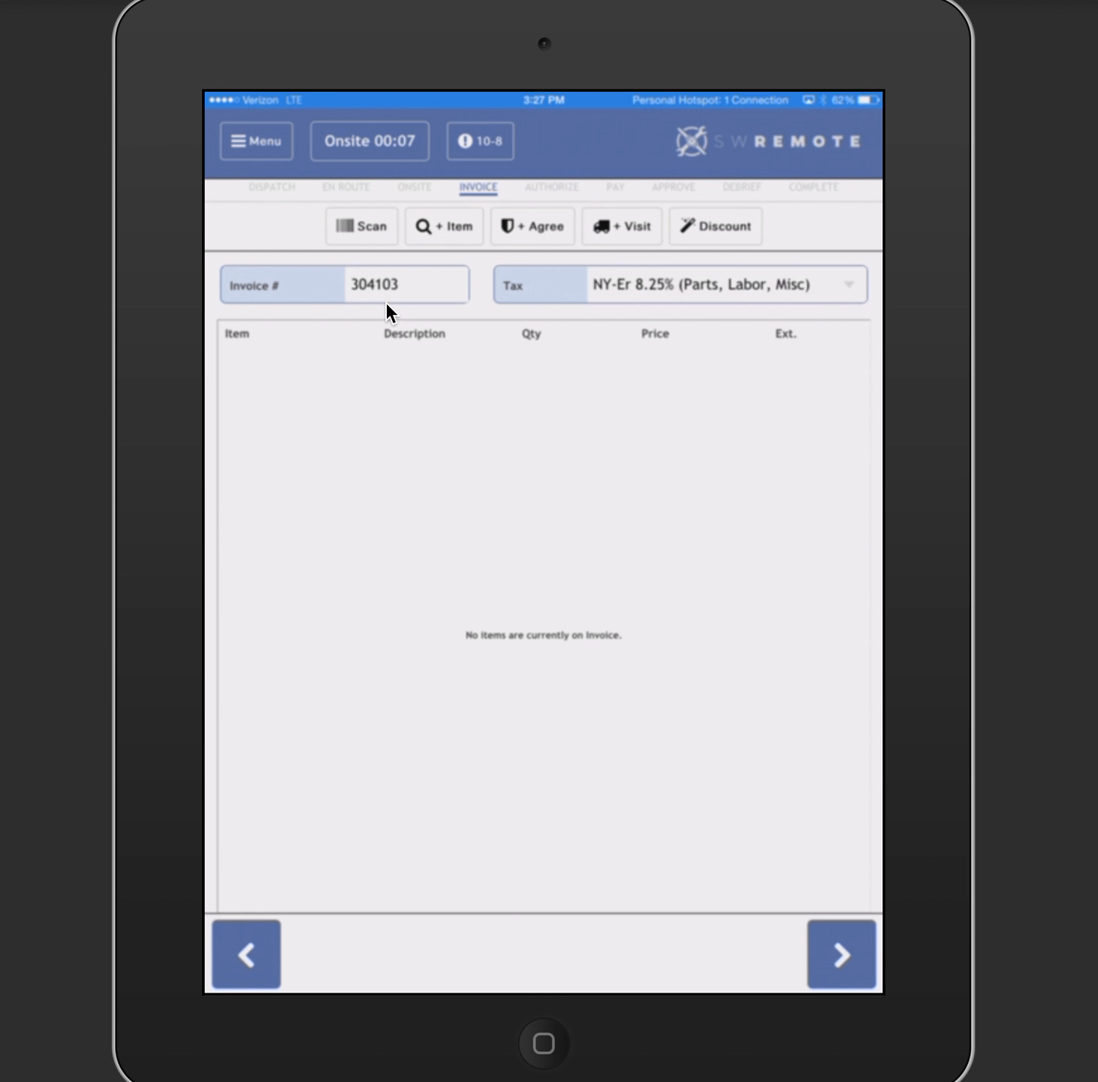
- Look over the tax rates available for the invoice without choosing a different one
{"action": "left_click", "coordinate": [696, 300]}
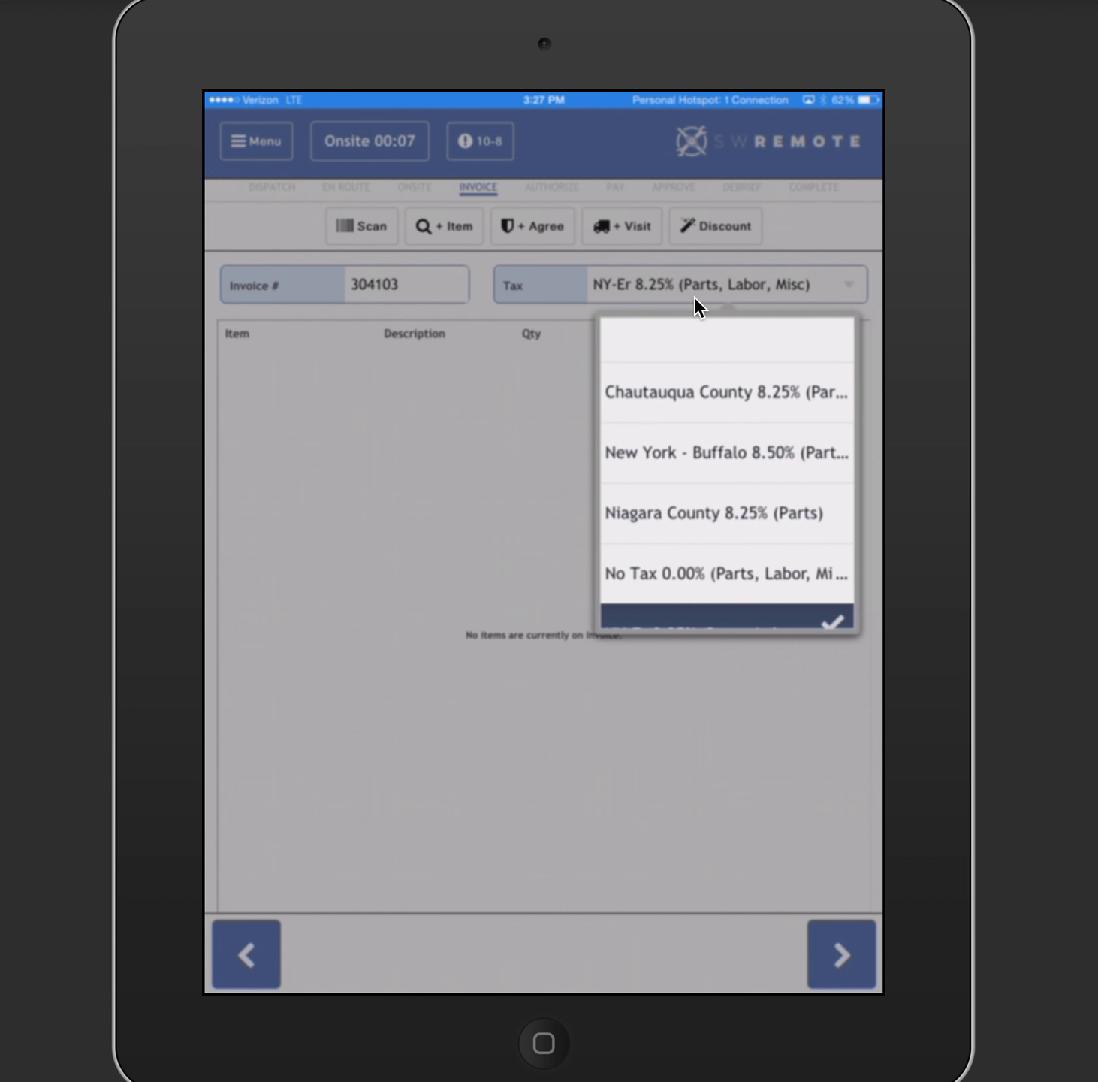
{"action": "left_click", "coordinate": [537, 420]}
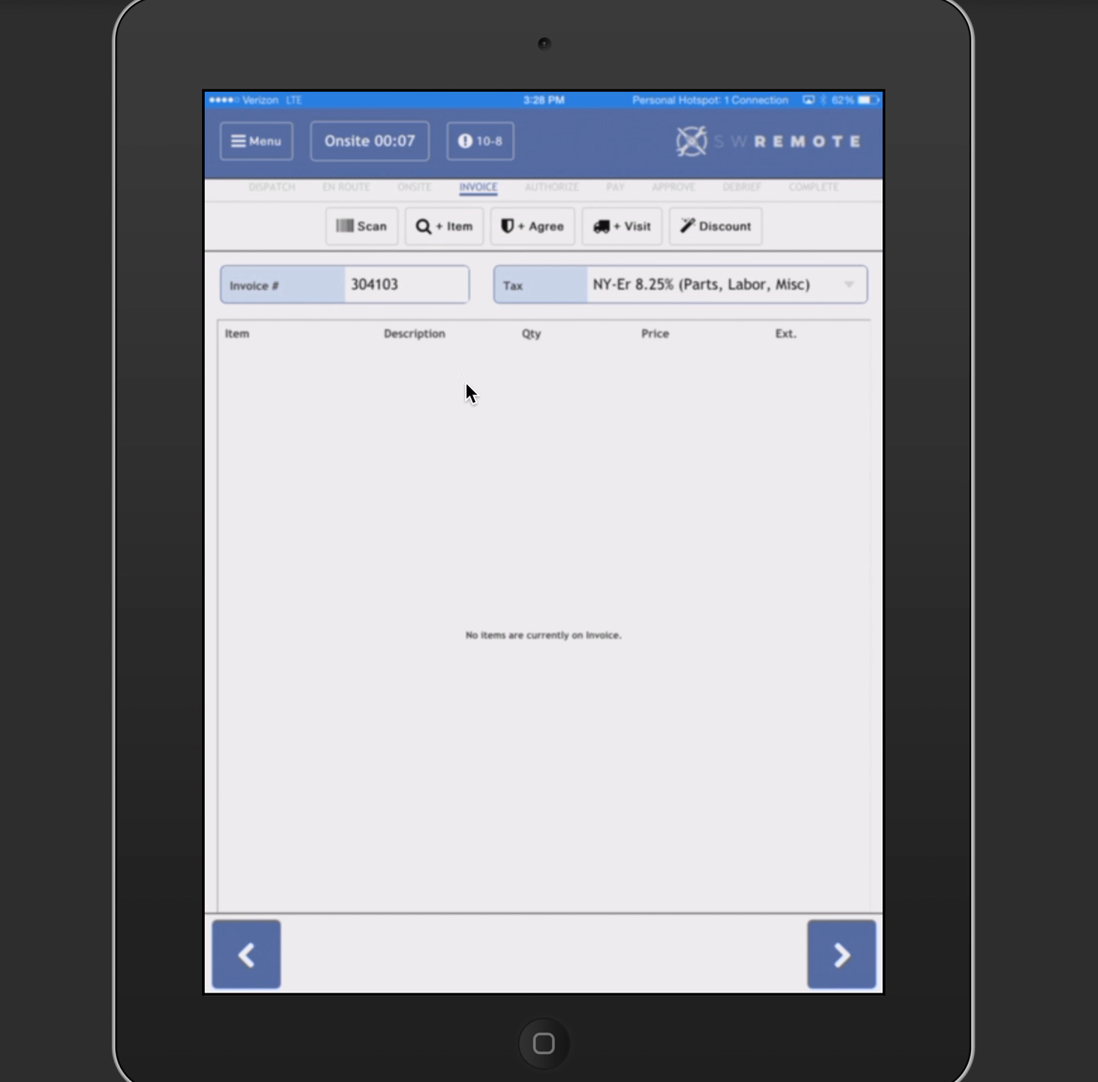
- Search for "Diag" in the items to add to the invoice and choose the SFP DIAG diagnostic task
{"action": "left_click", "coordinate": [455, 239]}
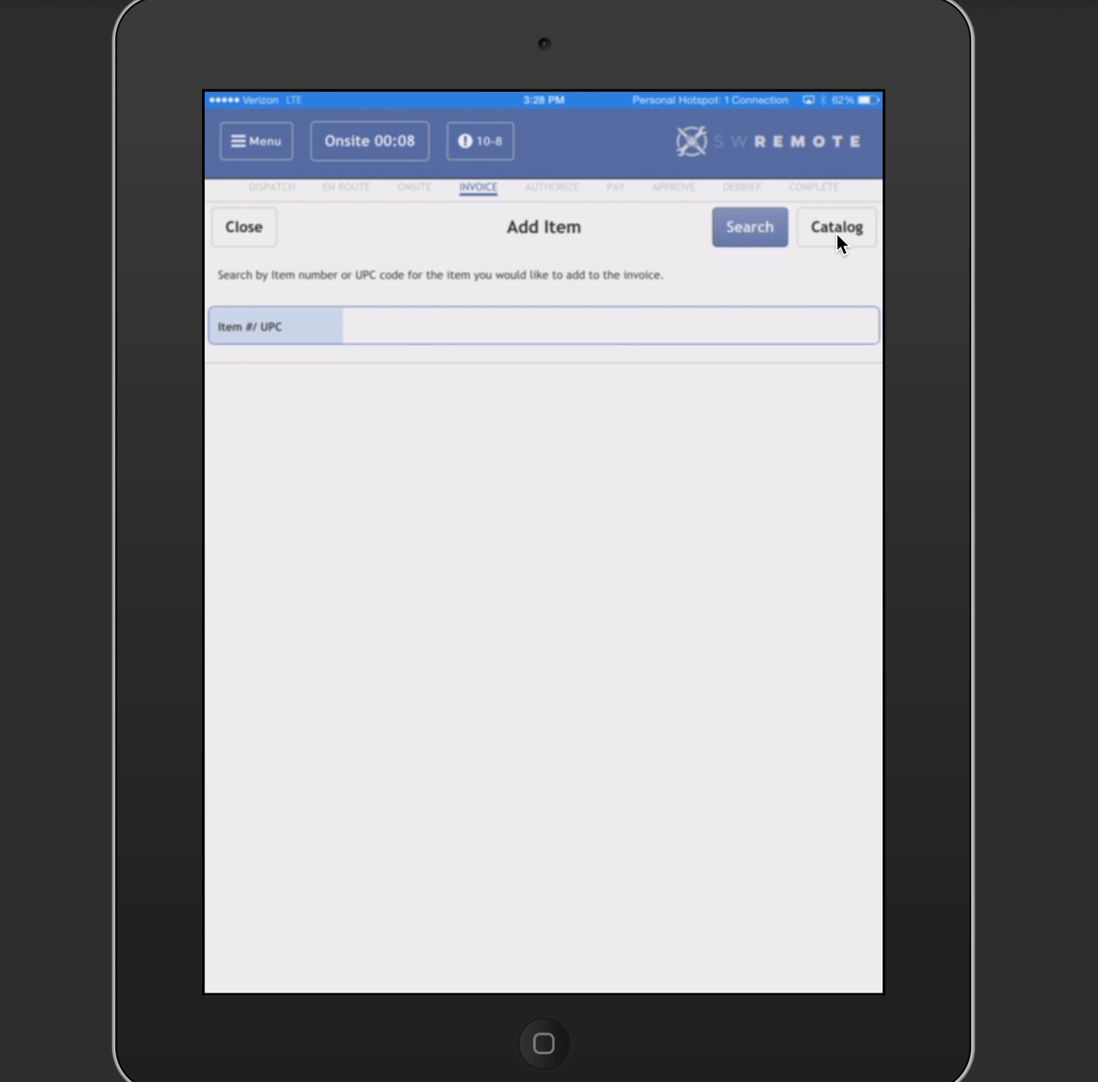
{"action": "left_click", "coordinate": [450, 322]}
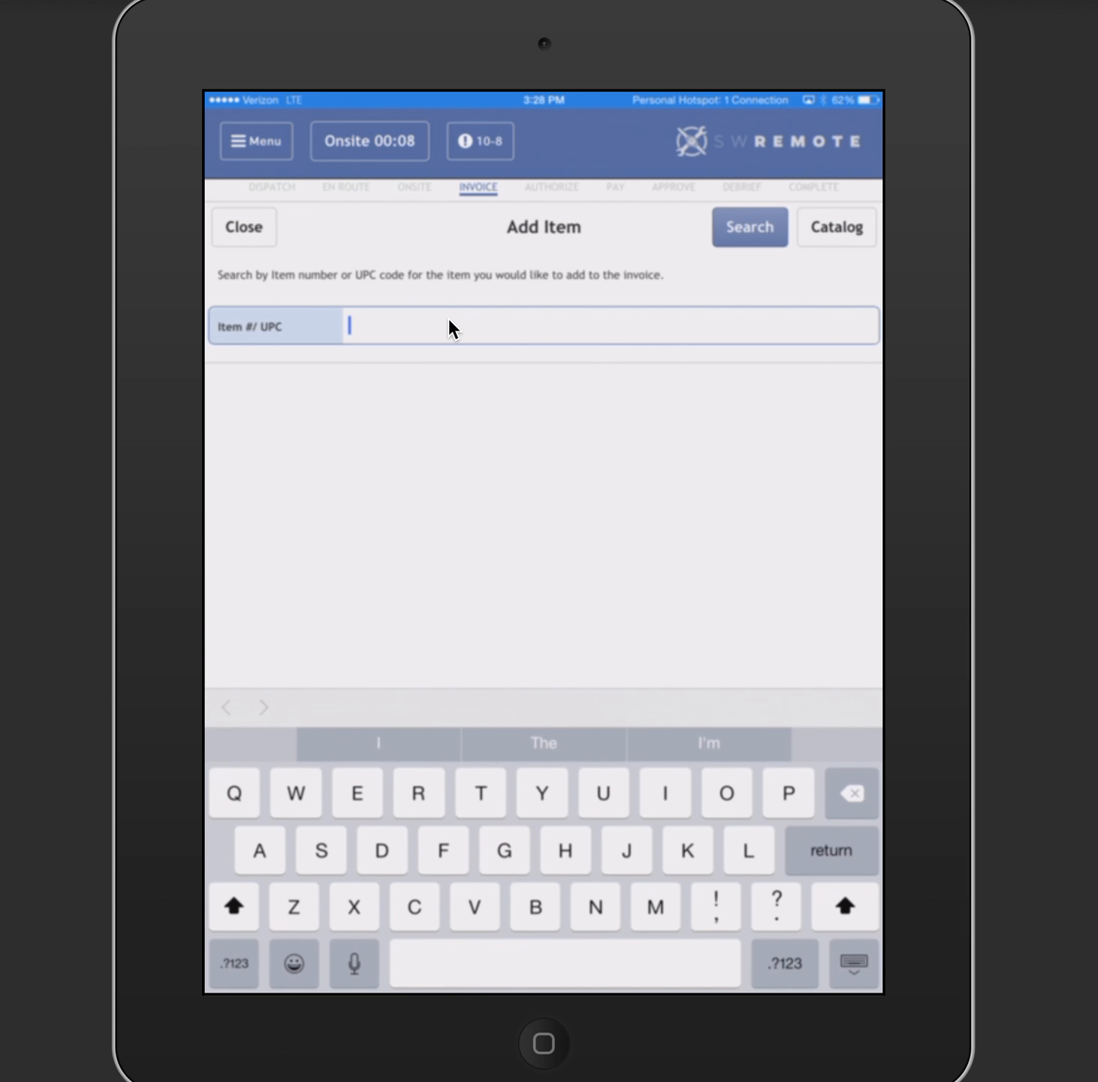
{"action": "type", "text": "Diag"}
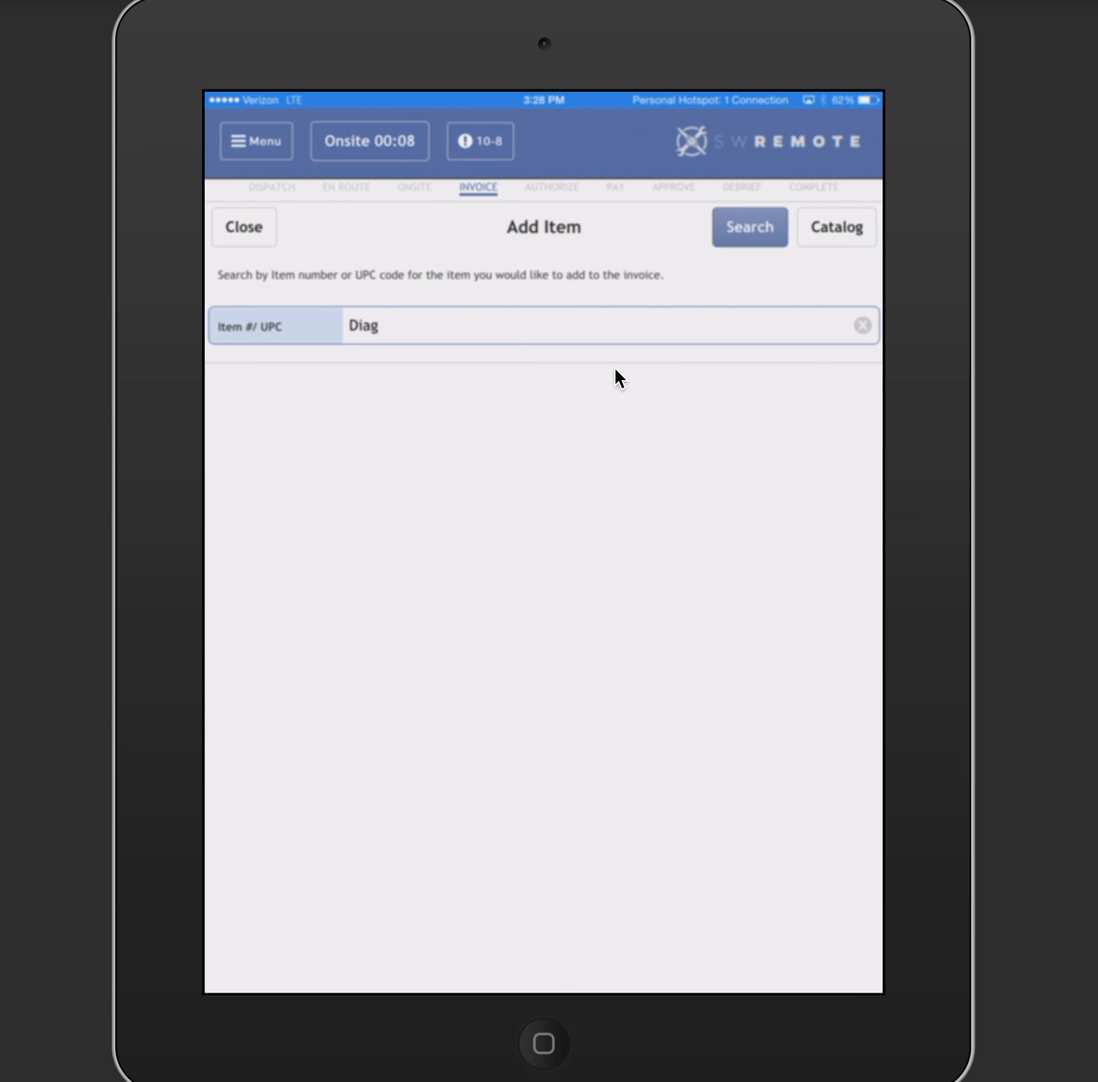
{"action": "left_click", "coordinate": [750, 227]}
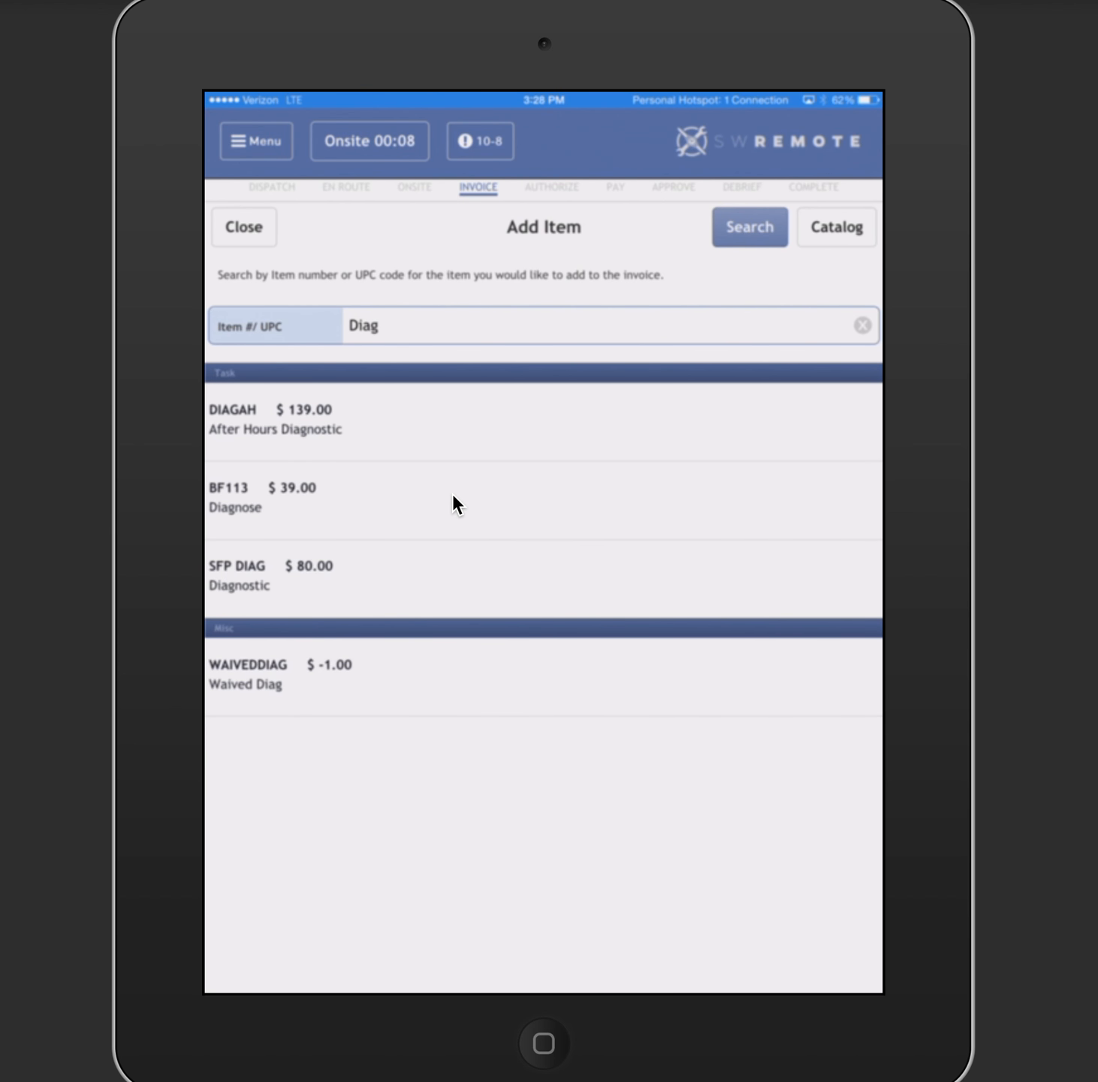
{"action": "scroll", "coordinate": [452, 492], "scroll_direction": "down", "scroll_amount": 2}
{"action": "scroll", "coordinate": [453, 493], "scroll_direction": "down", "scroll_amount": 2}
{"action": "left_click", "coordinate": [354, 577]}
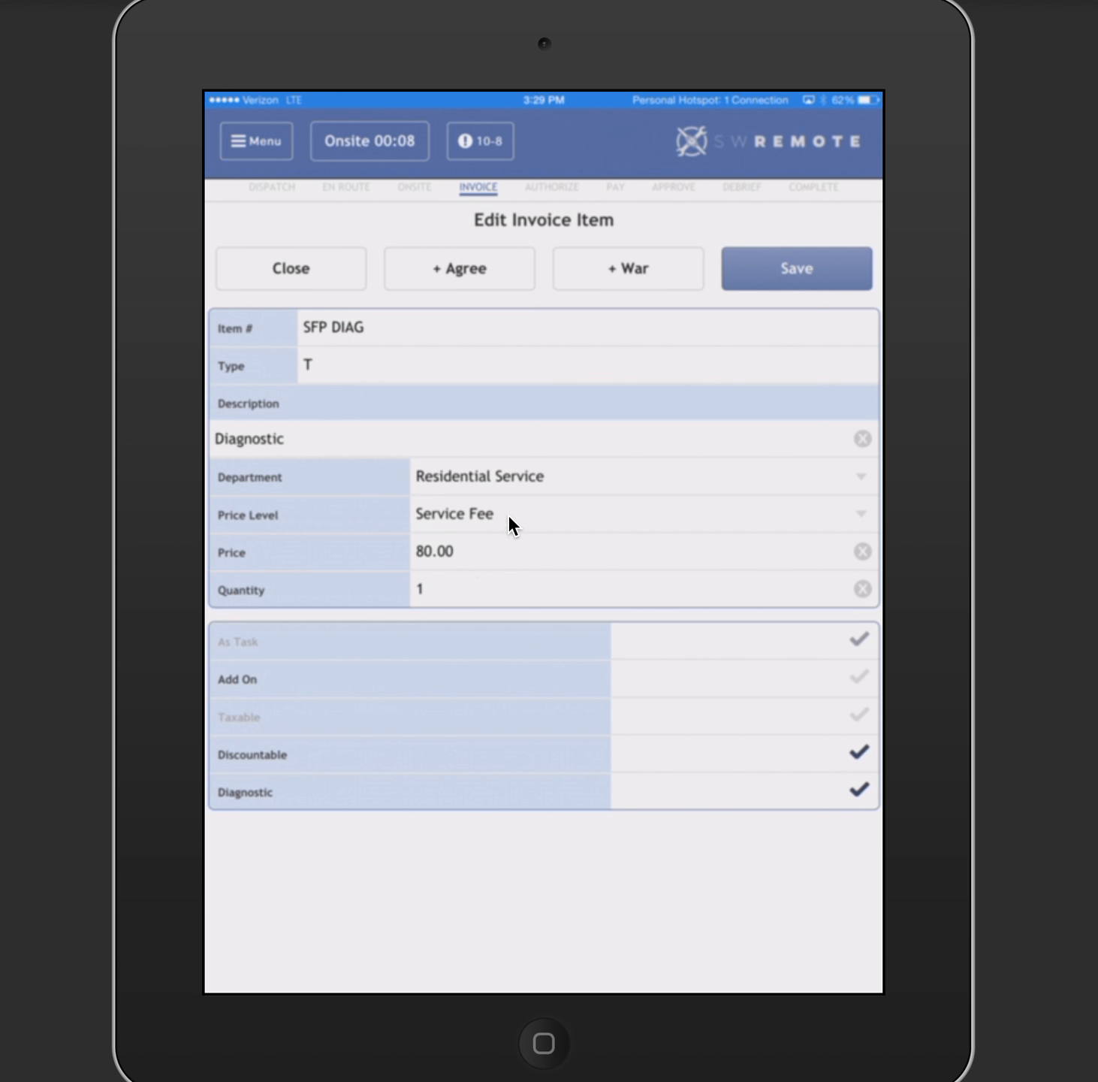
- Make the SFP DIAG item non-discountable, save it at the Service Fee price level, and return to the invoice
{"action": "left_click", "coordinate": [481, 516]}
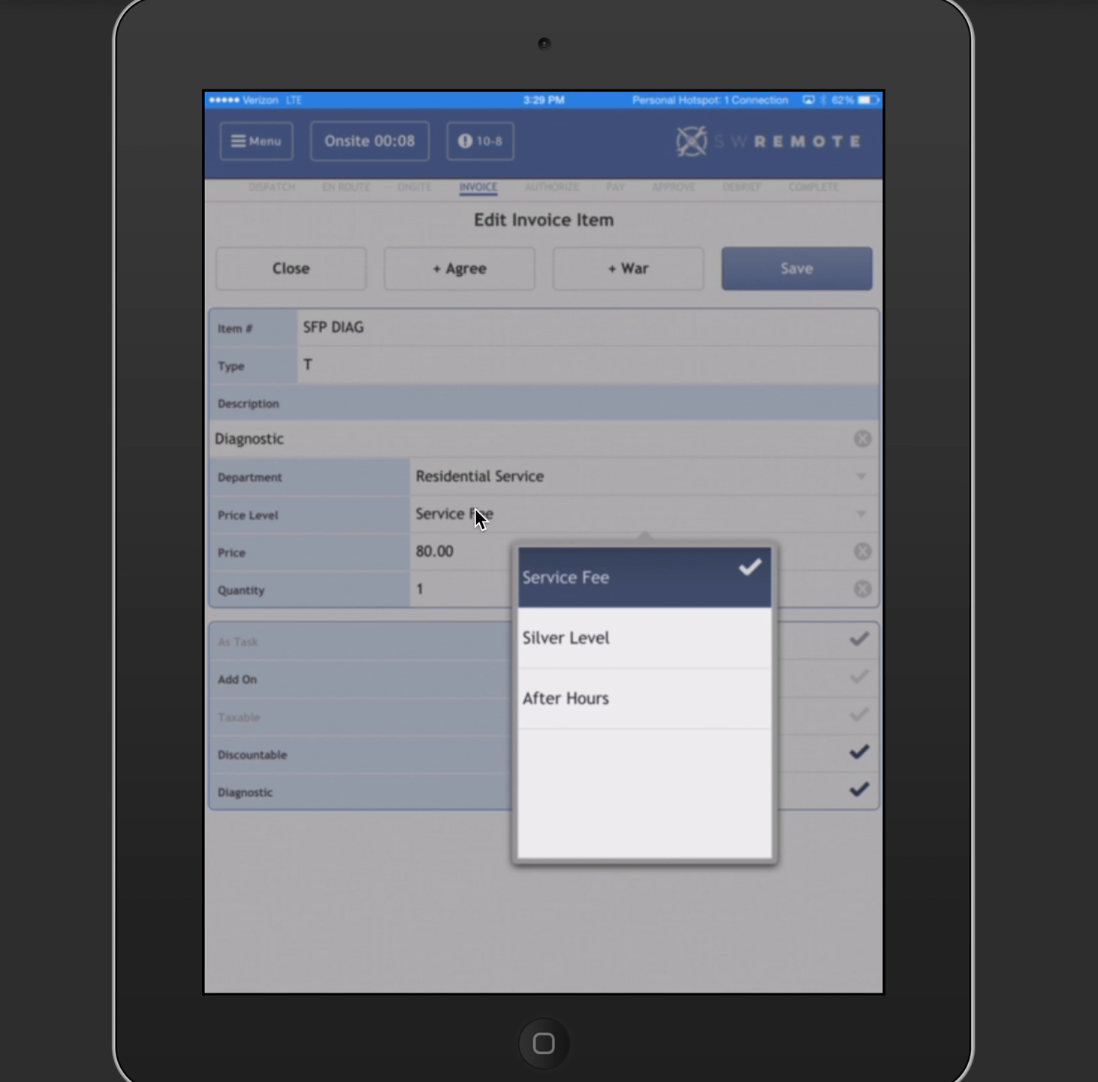
{"action": "left_click", "coordinate": [344, 512]}
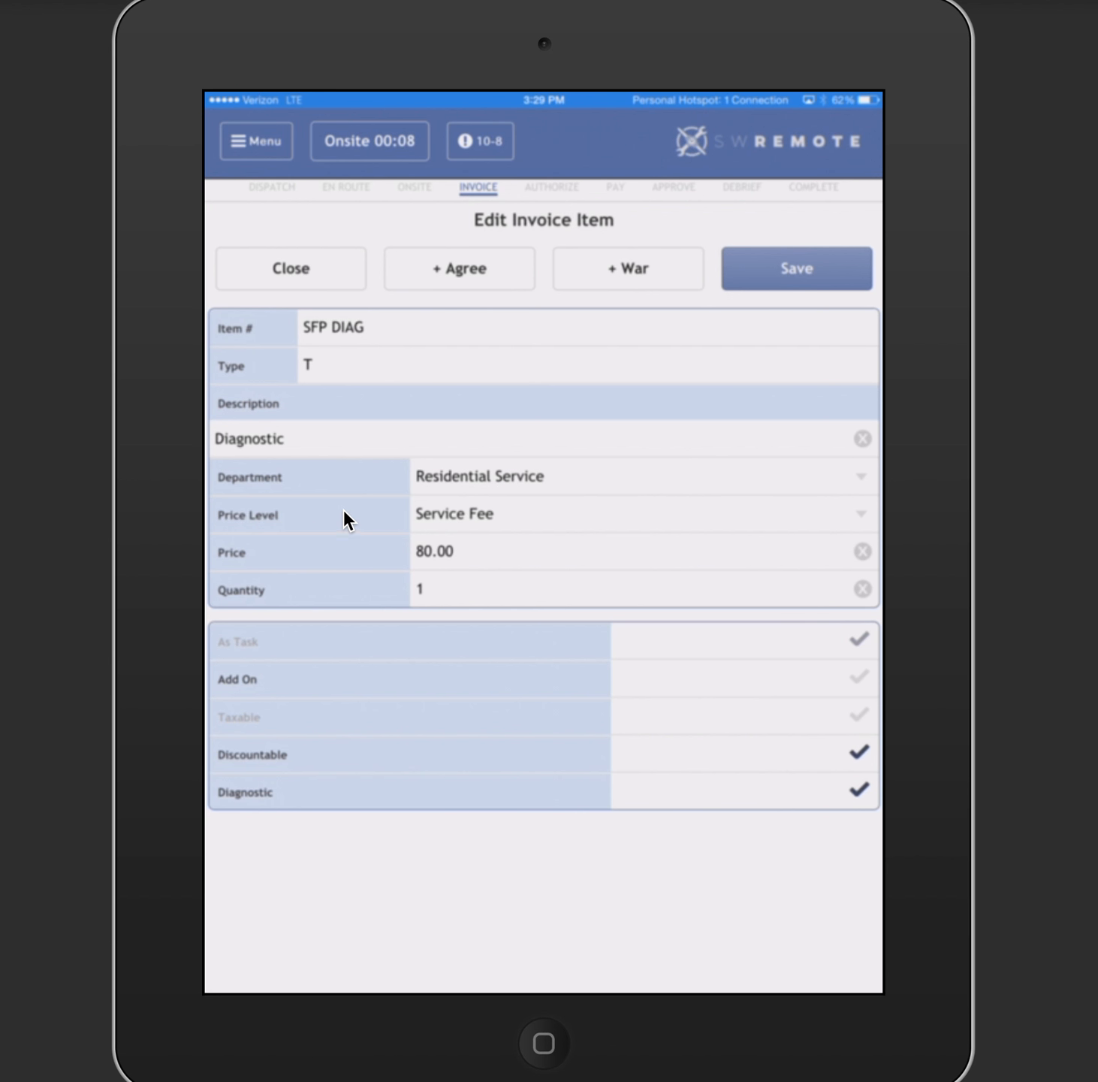
{"action": "left_click", "coordinate": [823, 754]}
{"action": "left_click", "coordinate": [825, 278]}
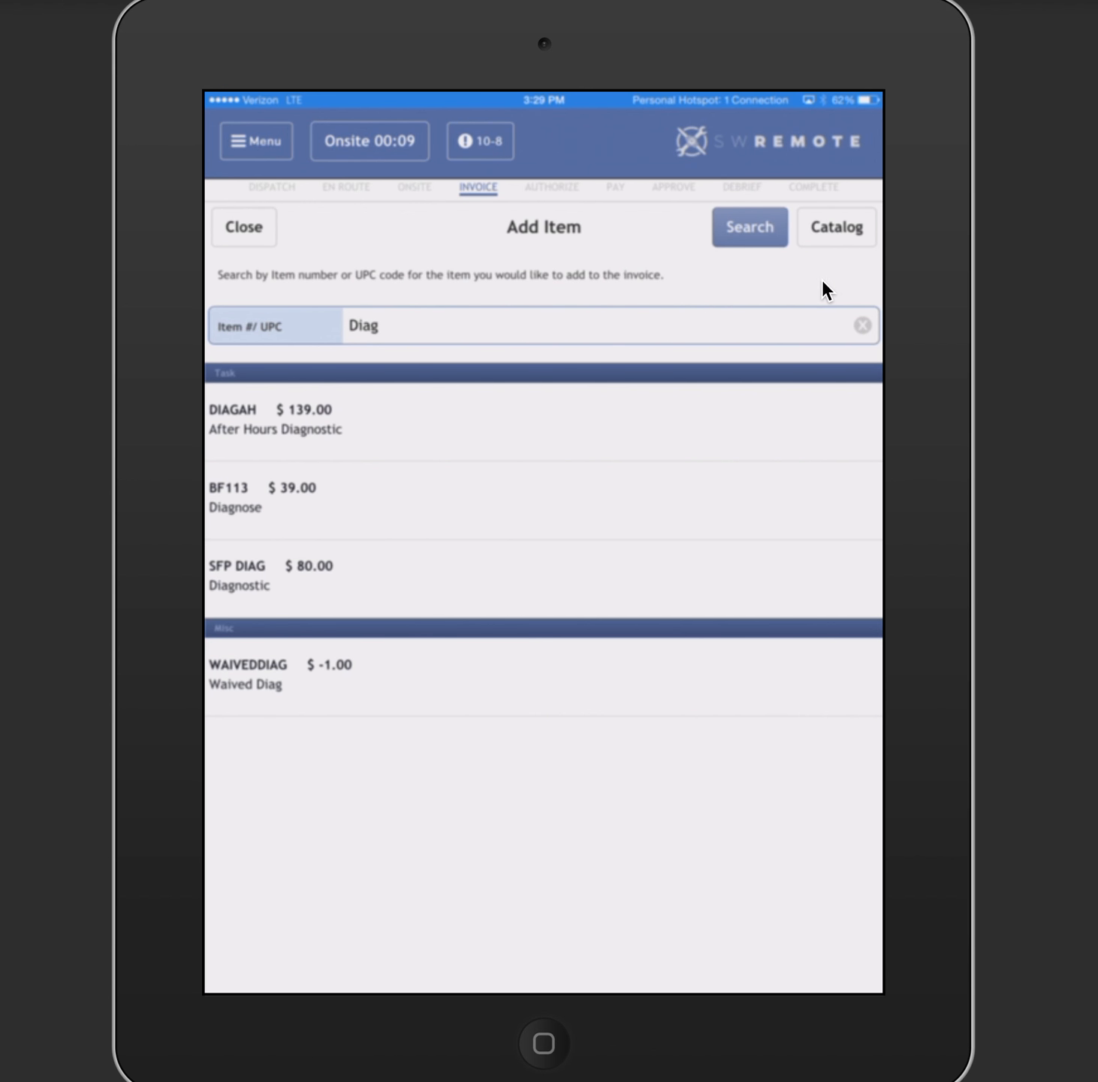
{"action": "left_click", "coordinate": [249, 235]}
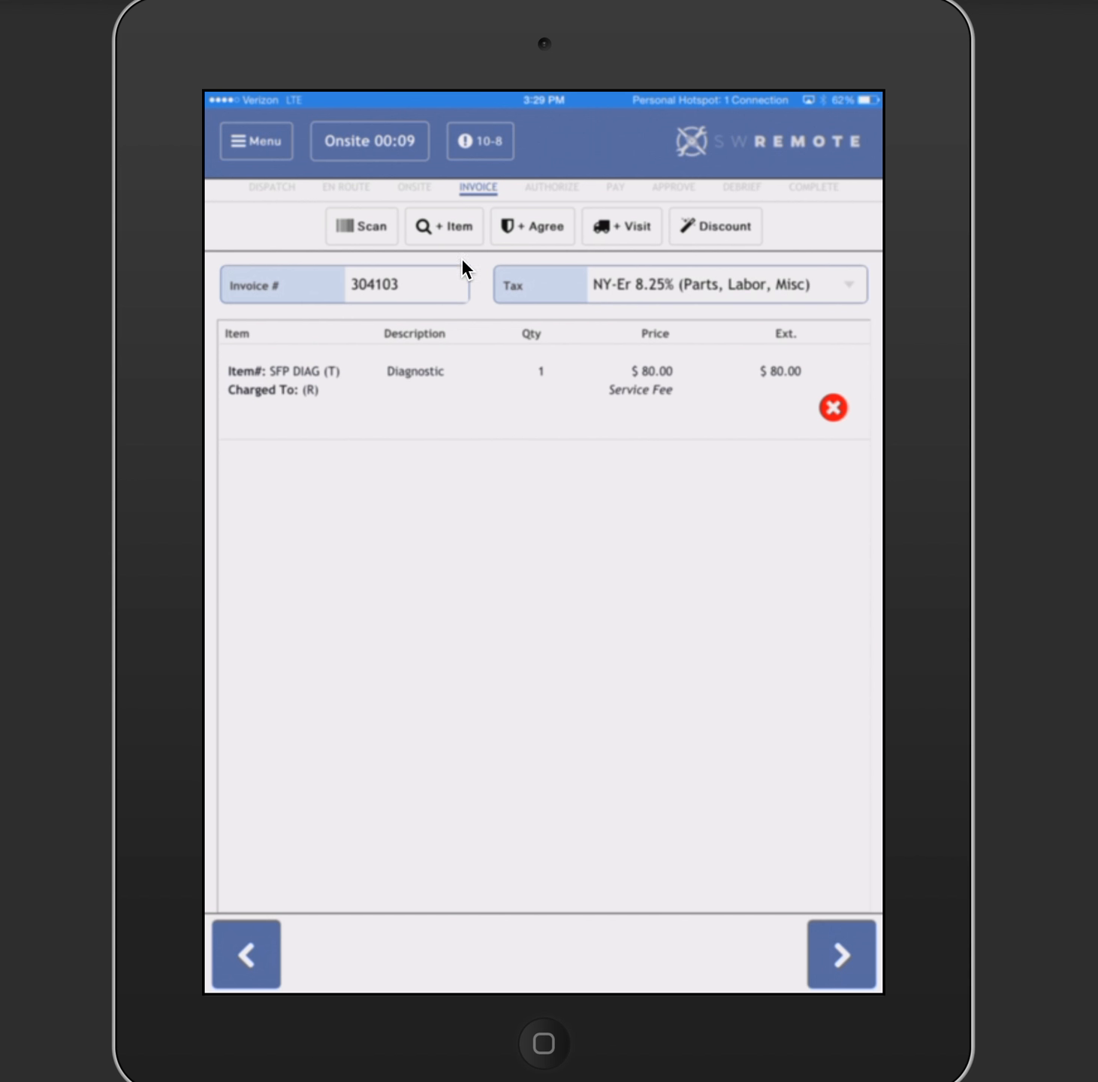
- Start adding another invoice item and browse the pricebook catalog to the LEVEL 2 tasks of One Hour SFP
{"action": "left_click", "coordinate": [461, 234]}
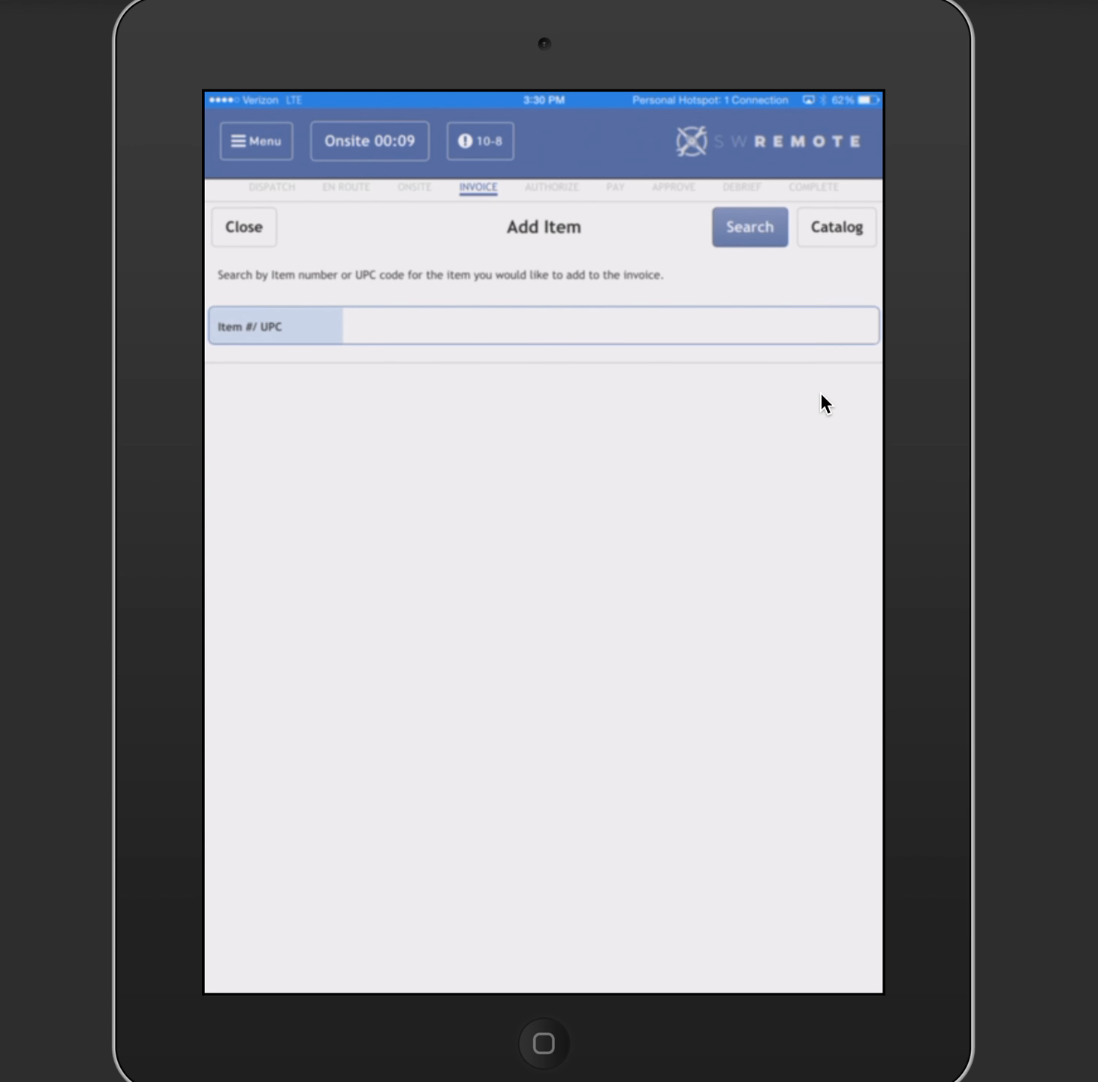
{"action": "left_click", "coordinate": [825, 237]}
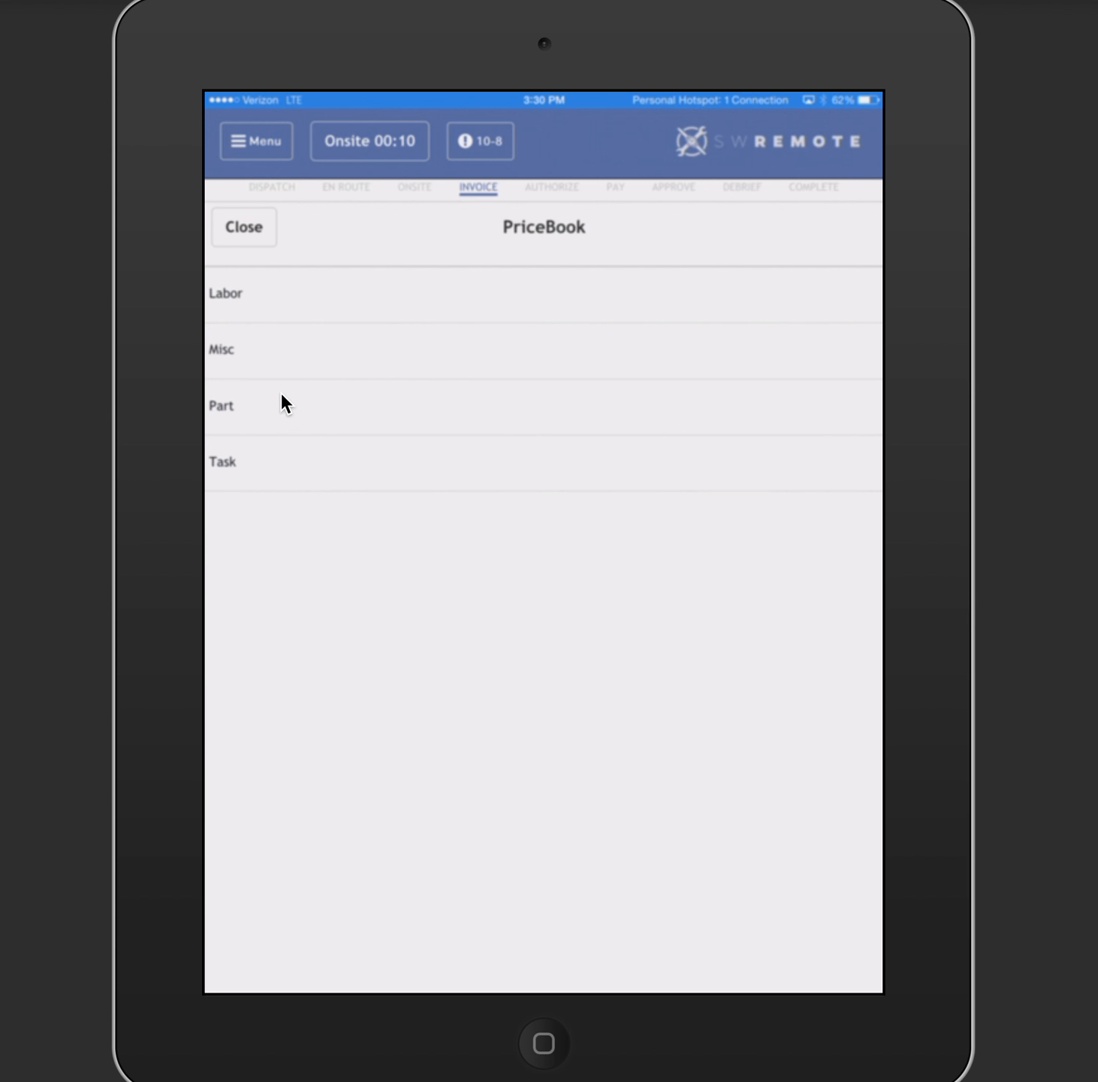
{"action": "left_click", "coordinate": [285, 461]}
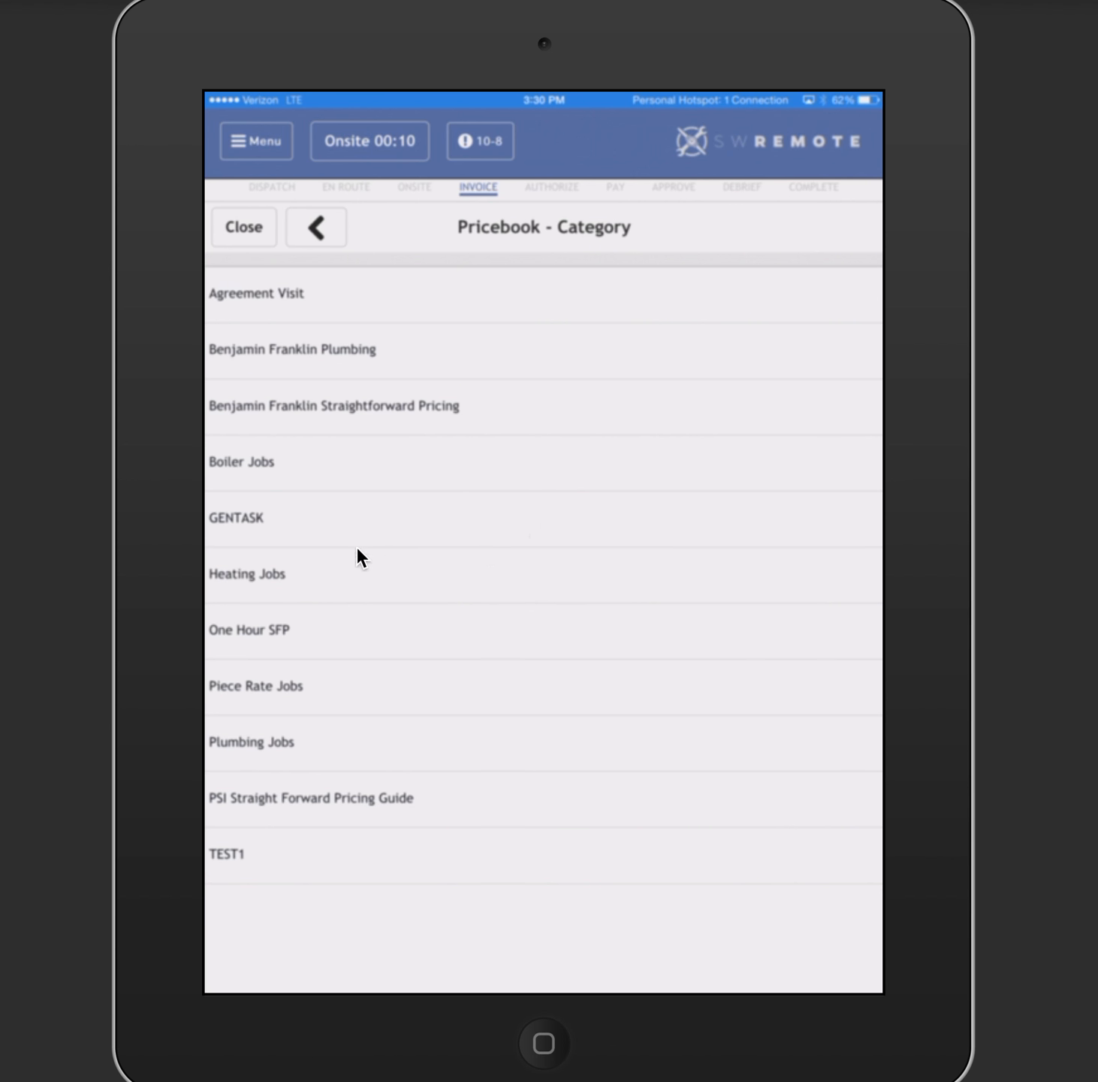
{"action": "left_click", "coordinate": [299, 633]}
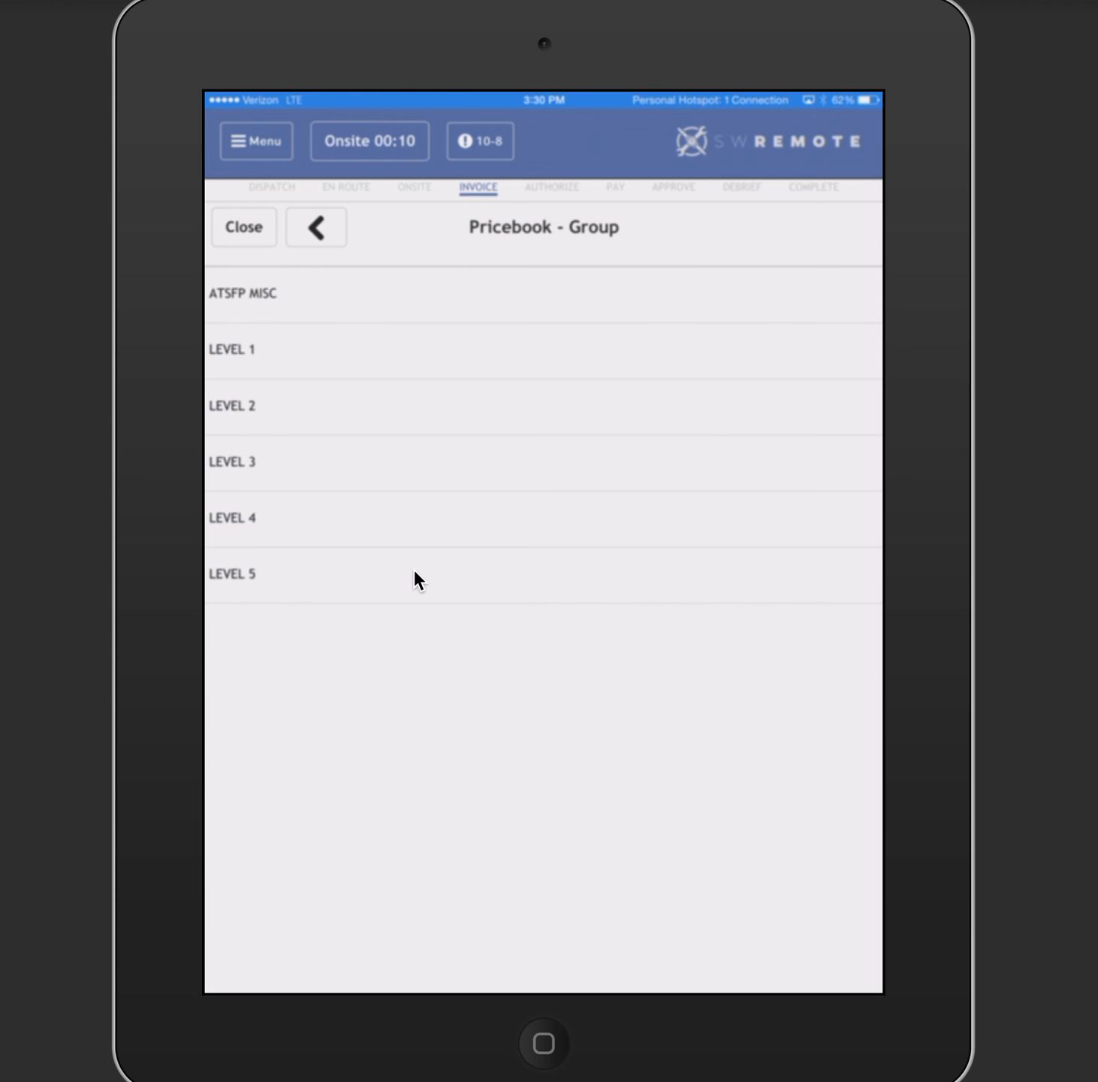
{"action": "left_click", "coordinate": [359, 415]}
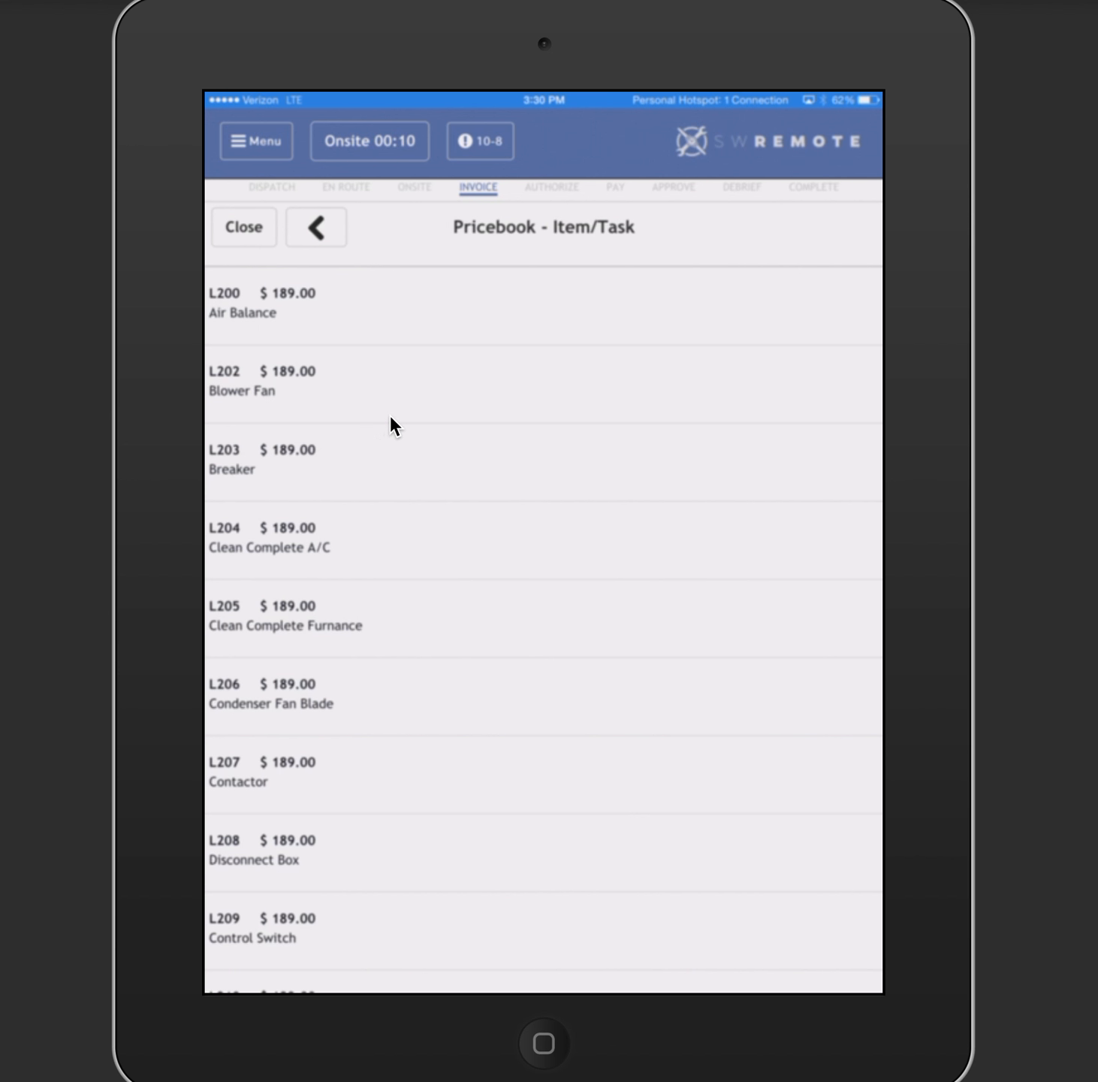
- Go back to the pricebook's task categories and reopen the LEVEL 2 group of One Hour SFP
{"action": "left_click", "coordinate": [315, 245]}
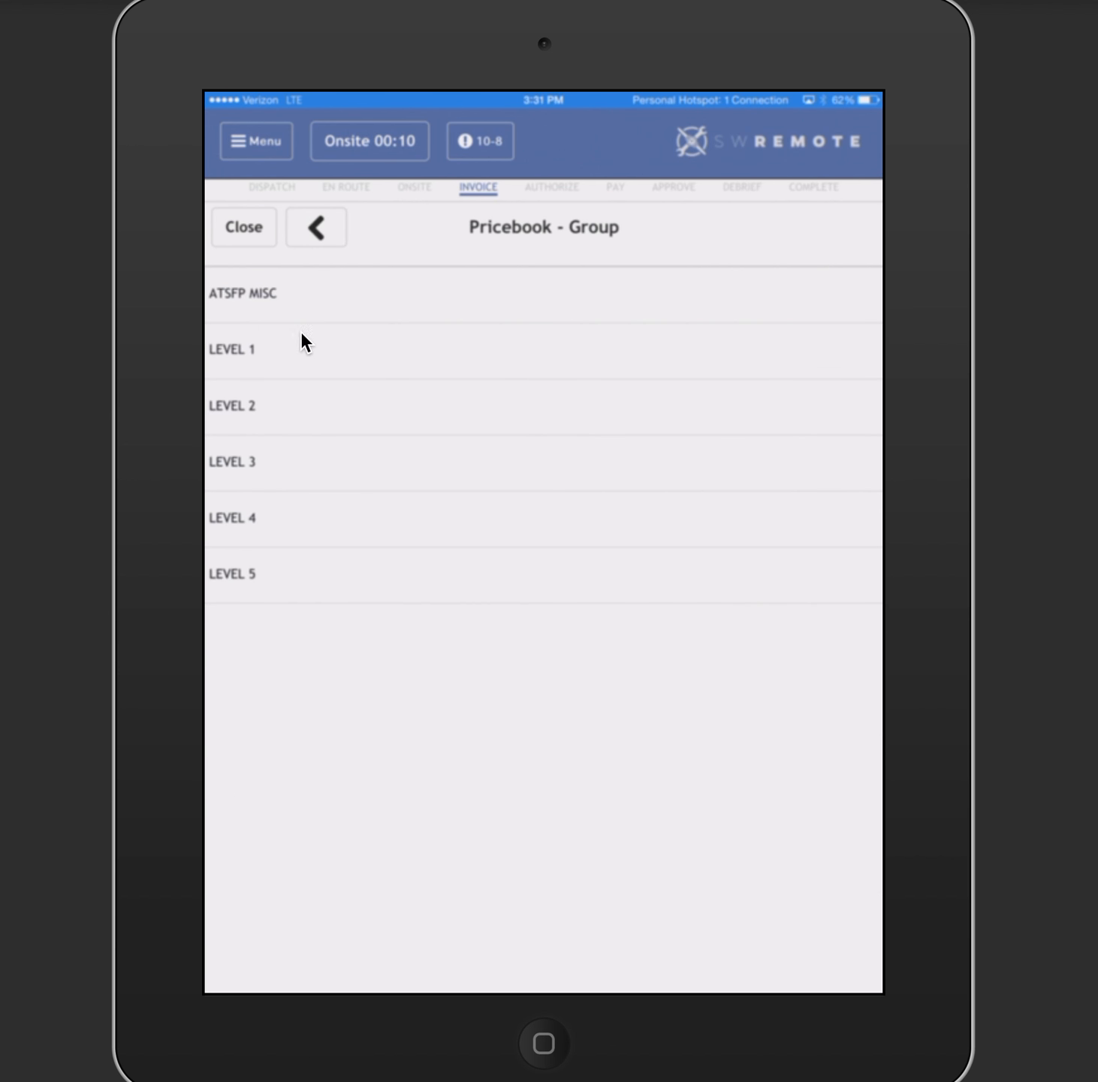
{"action": "left_click", "coordinate": [302, 258]}
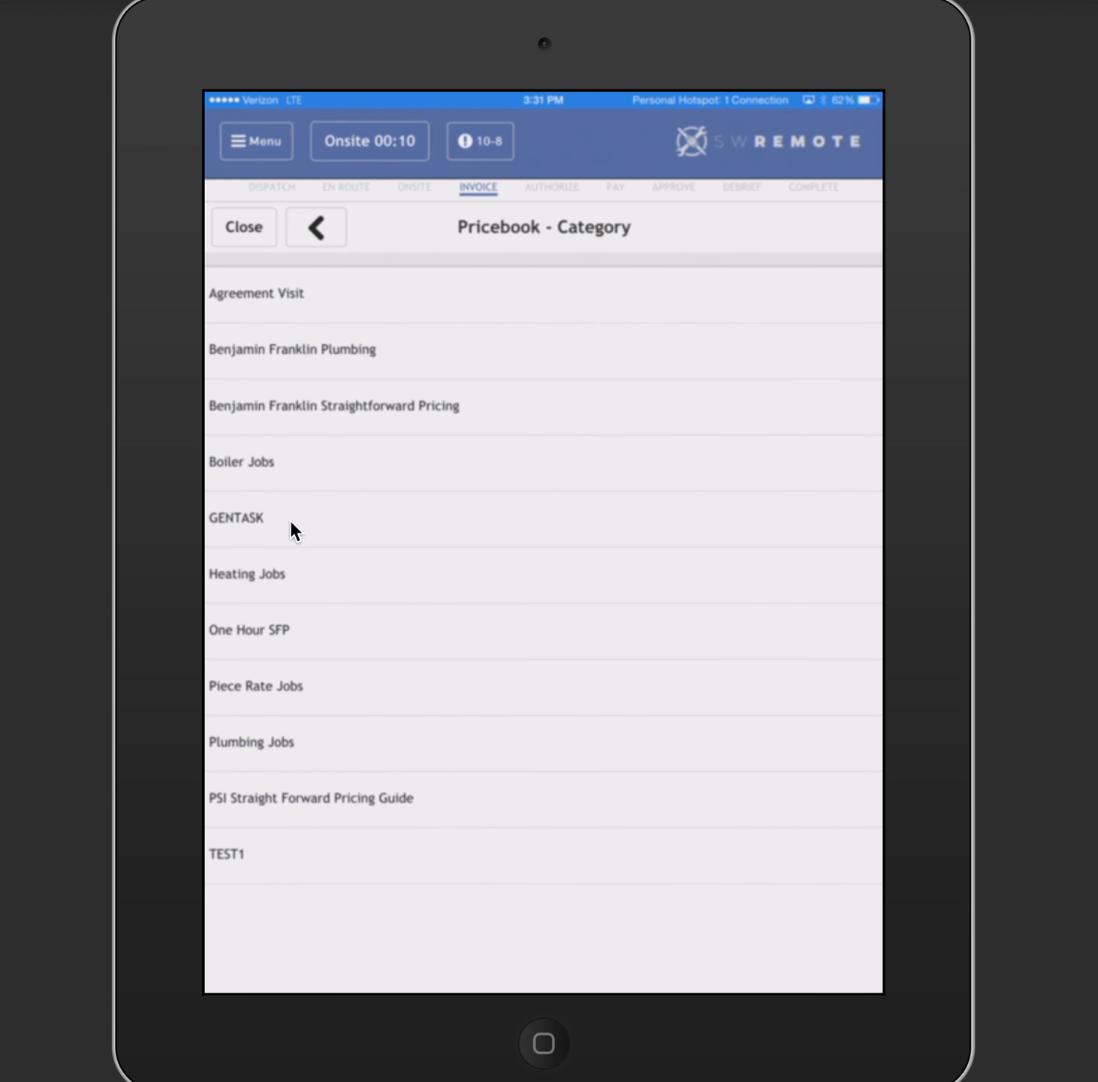
{"action": "left_click", "coordinate": [290, 625]}
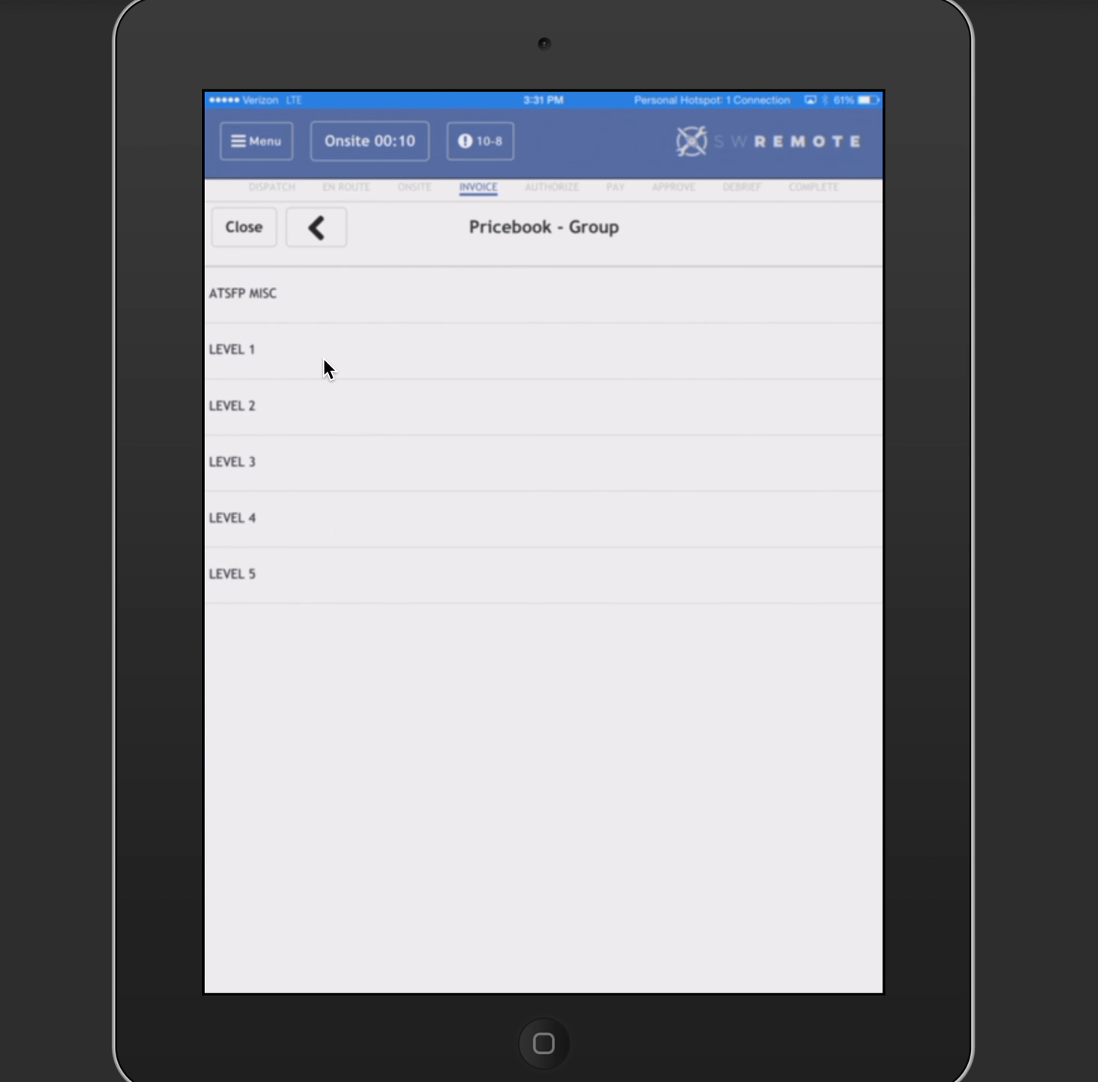
{"action": "left_click", "coordinate": [323, 401]}
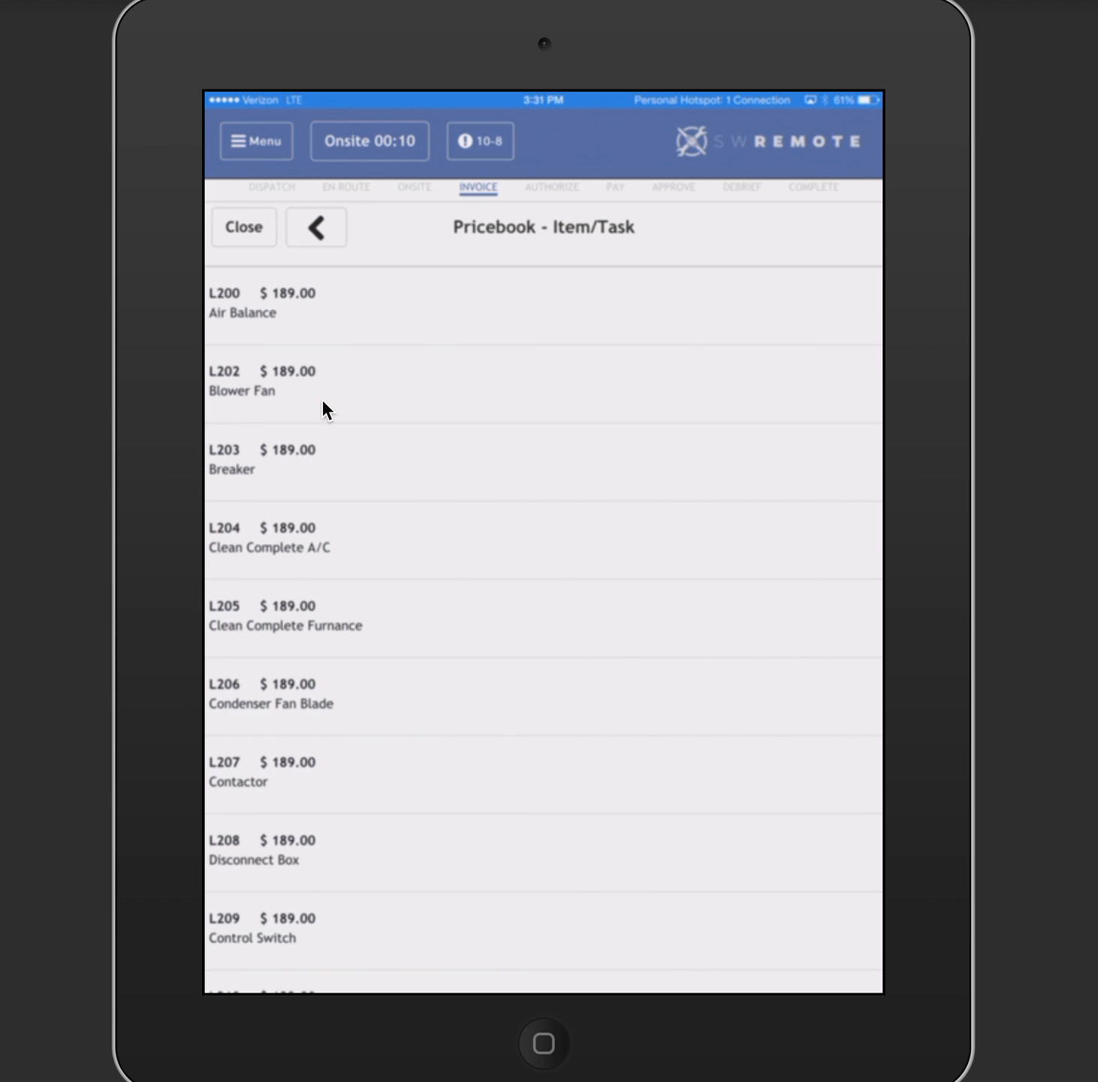
- Add the L207 Contactor task to the invoice at the Silver Level price level, and return to the invoice
{"action": "scroll", "coordinate": [323, 409], "scroll_direction": "down", "scroll_amount": 8}
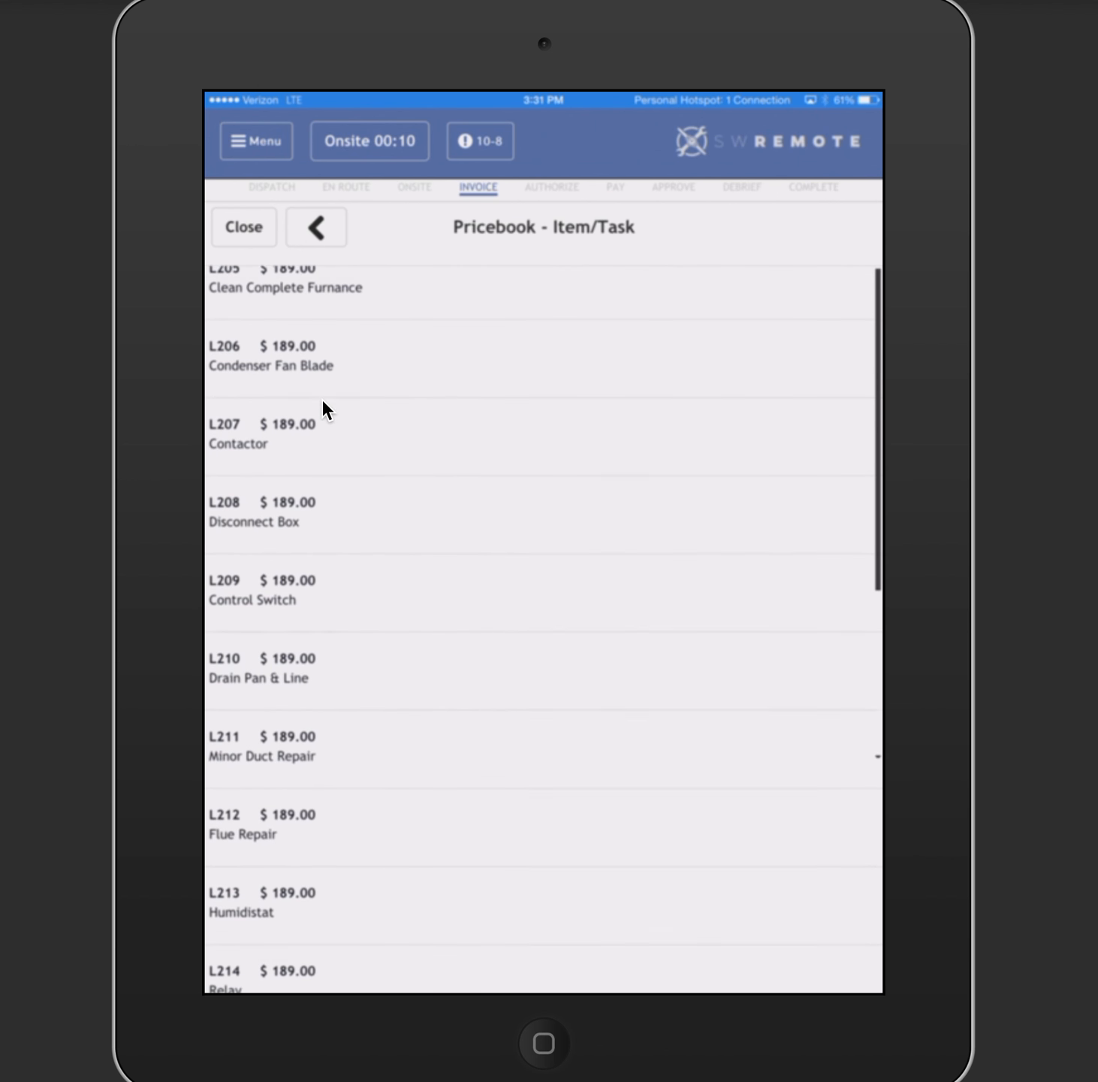
{"action": "scroll", "coordinate": [322, 398], "scroll_direction": "down", "scroll_amount": 5}
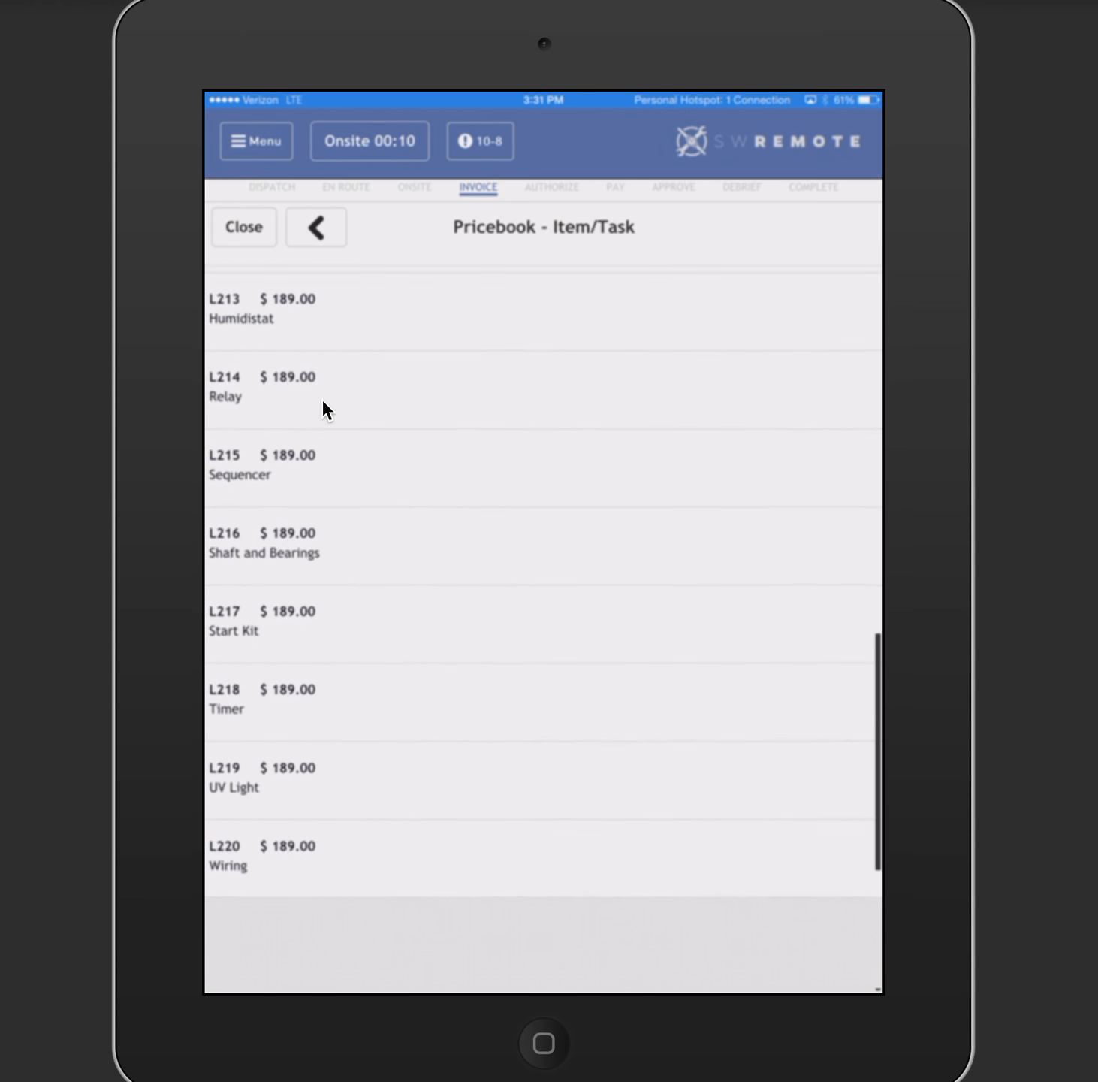
{"action": "scroll", "coordinate": [323, 402], "scroll_direction": "up", "scroll_amount": 6}
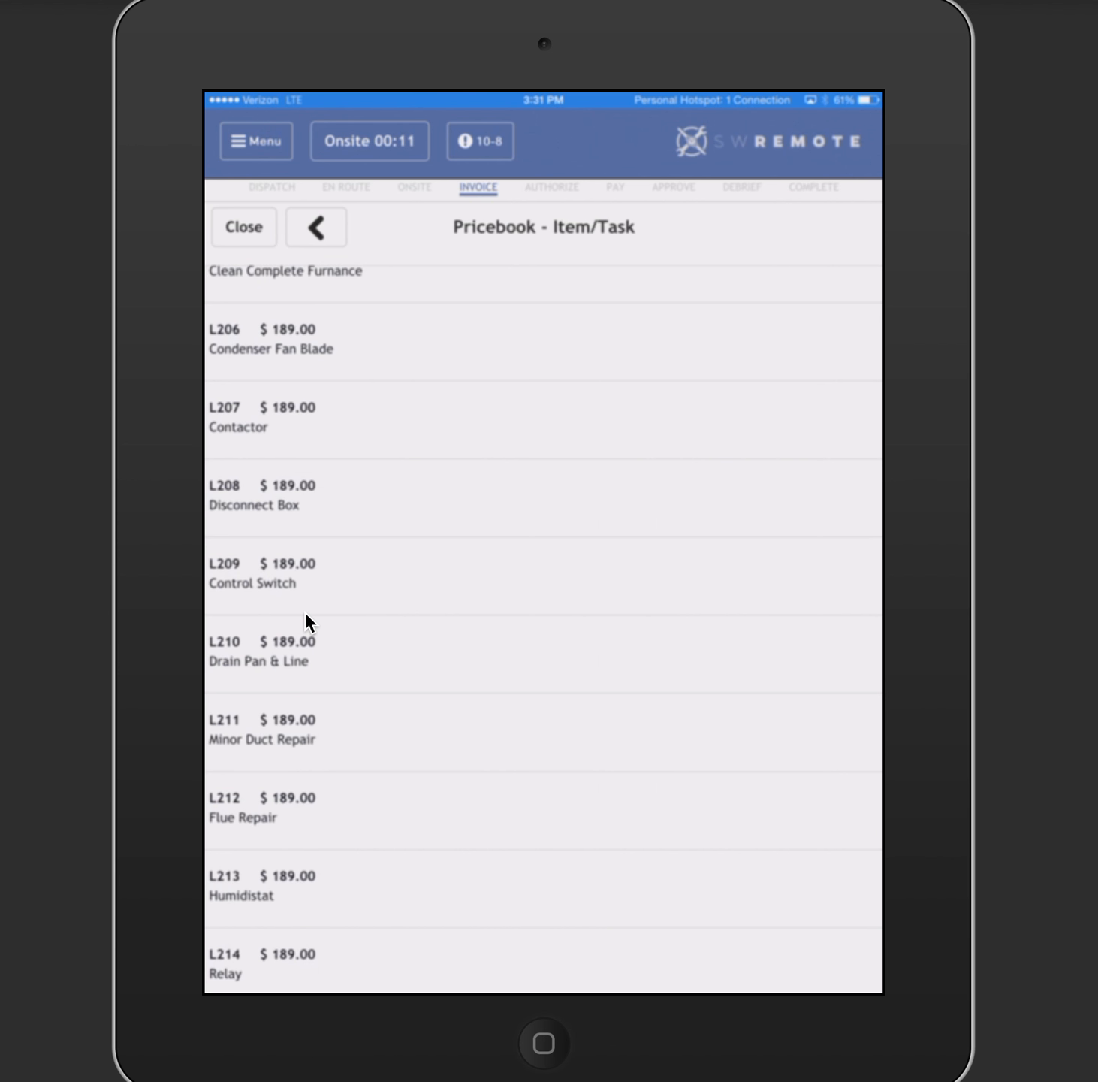
{"action": "left_click", "coordinate": [339, 438]}
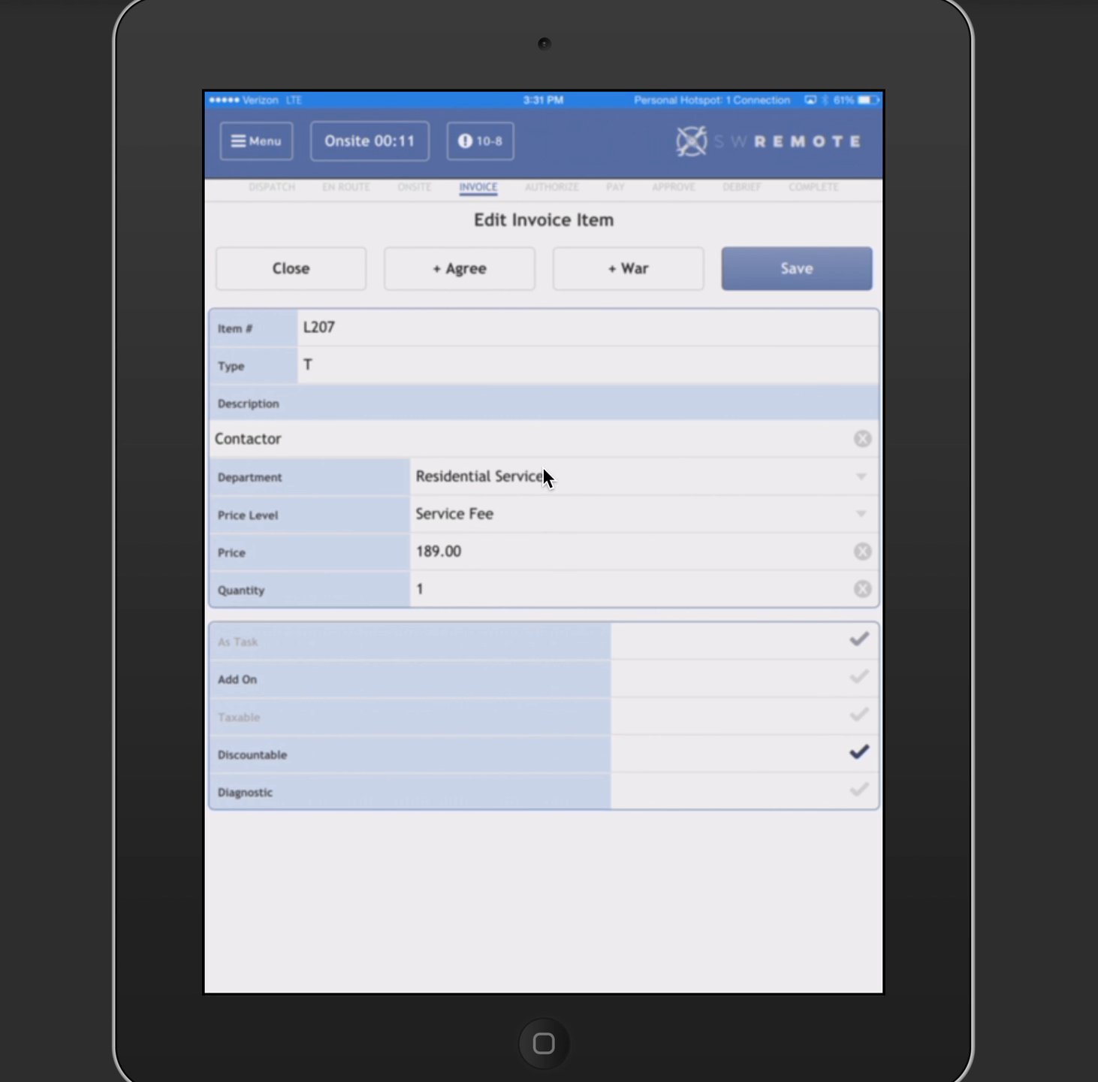
{"action": "left_click", "coordinate": [516, 520]}
{"action": "left_click", "coordinate": [804, 277]}
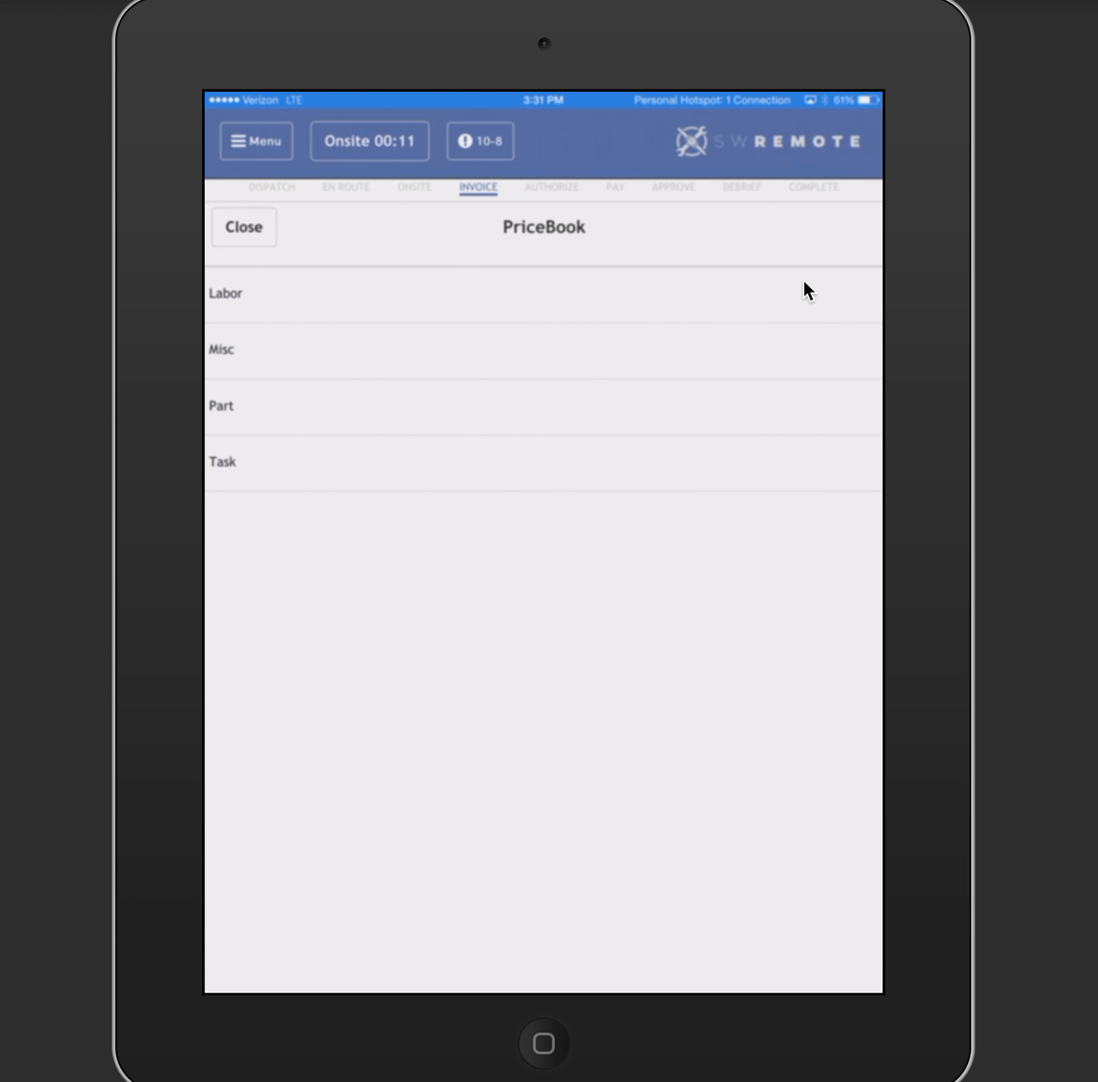
{"action": "left_click", "coordinate": [804, 282]}
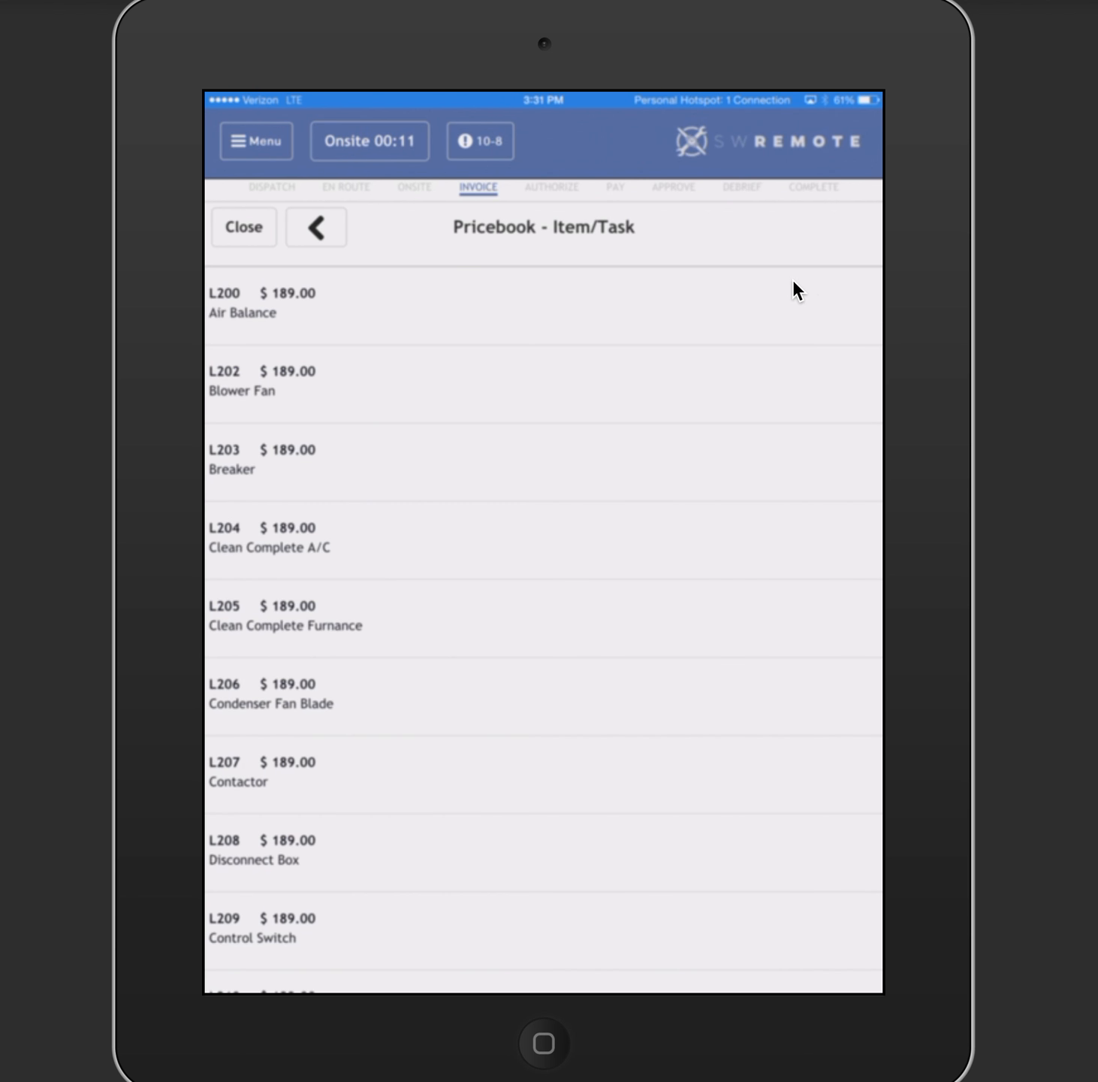
{"action": "left_click", "coordinate": [244, 235]}
{"action": "left_click", "coordinate": [244, 232]}
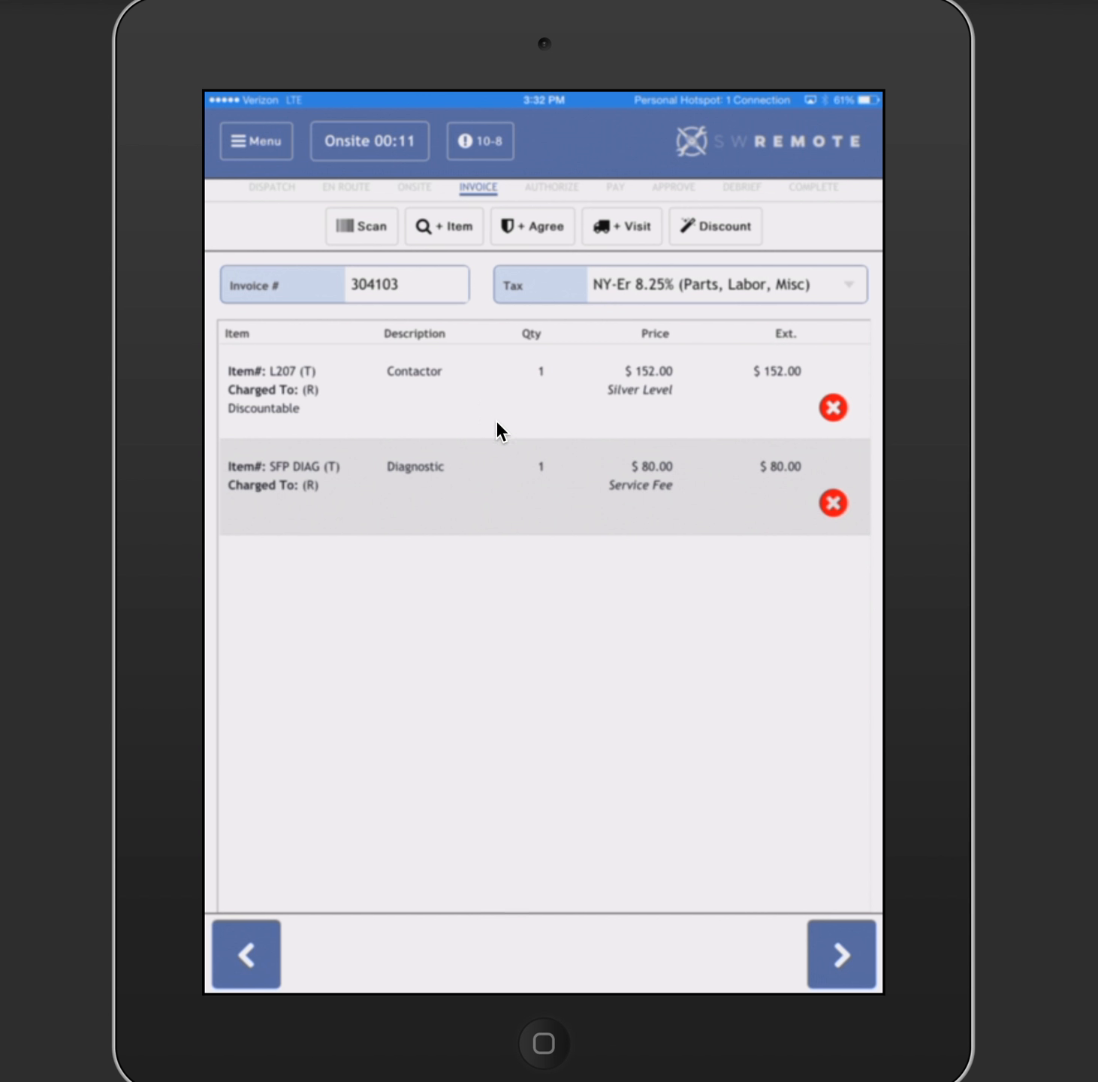
- Choose the L102 Installed New Capacitor task from the LEVEL 1 group of One Hour SFP as another invoice item
{"action": "left_click", "coordinate": [454, 229]}
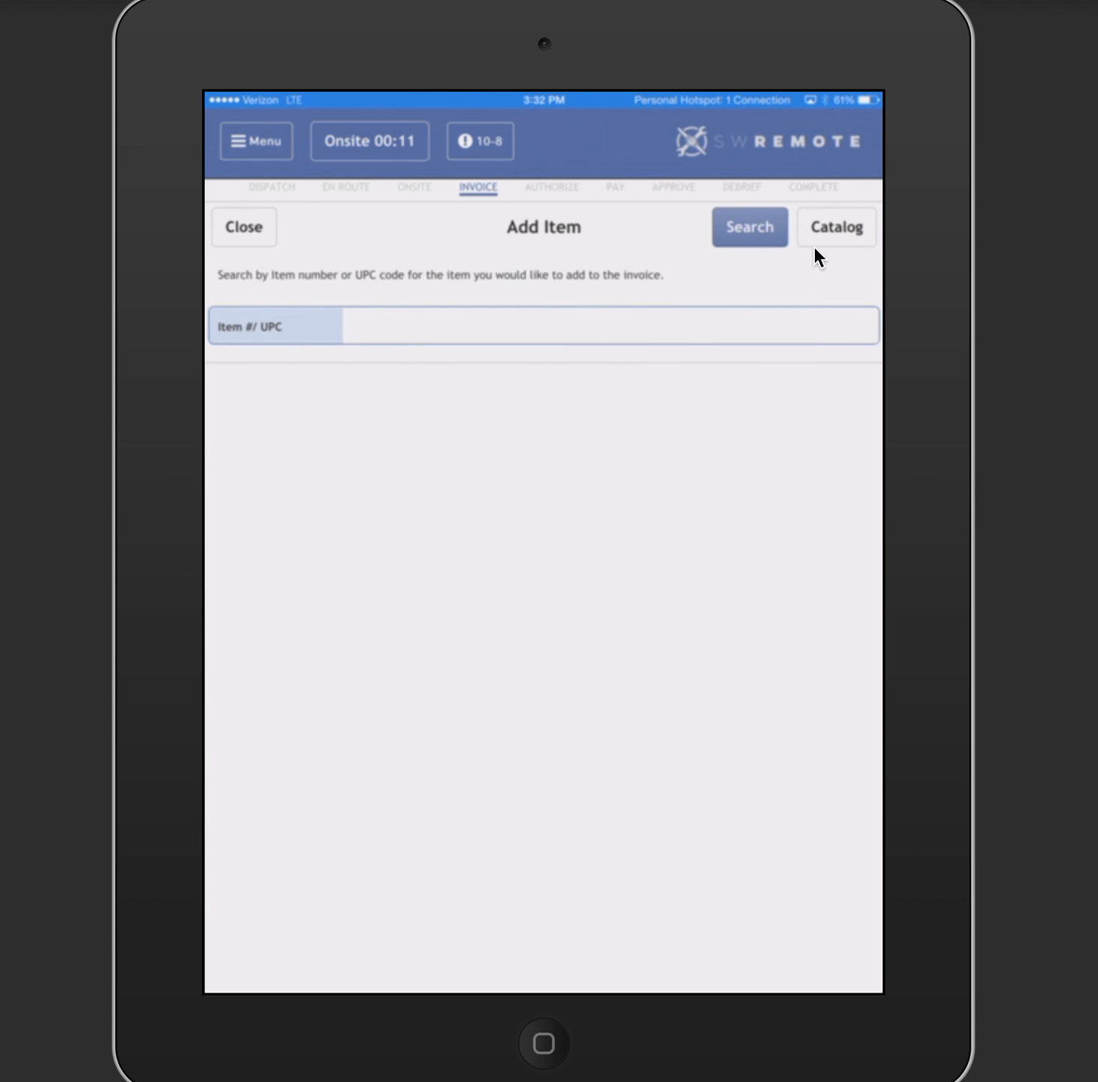
{"action": "left_click", "coordinate": [836, 239]}
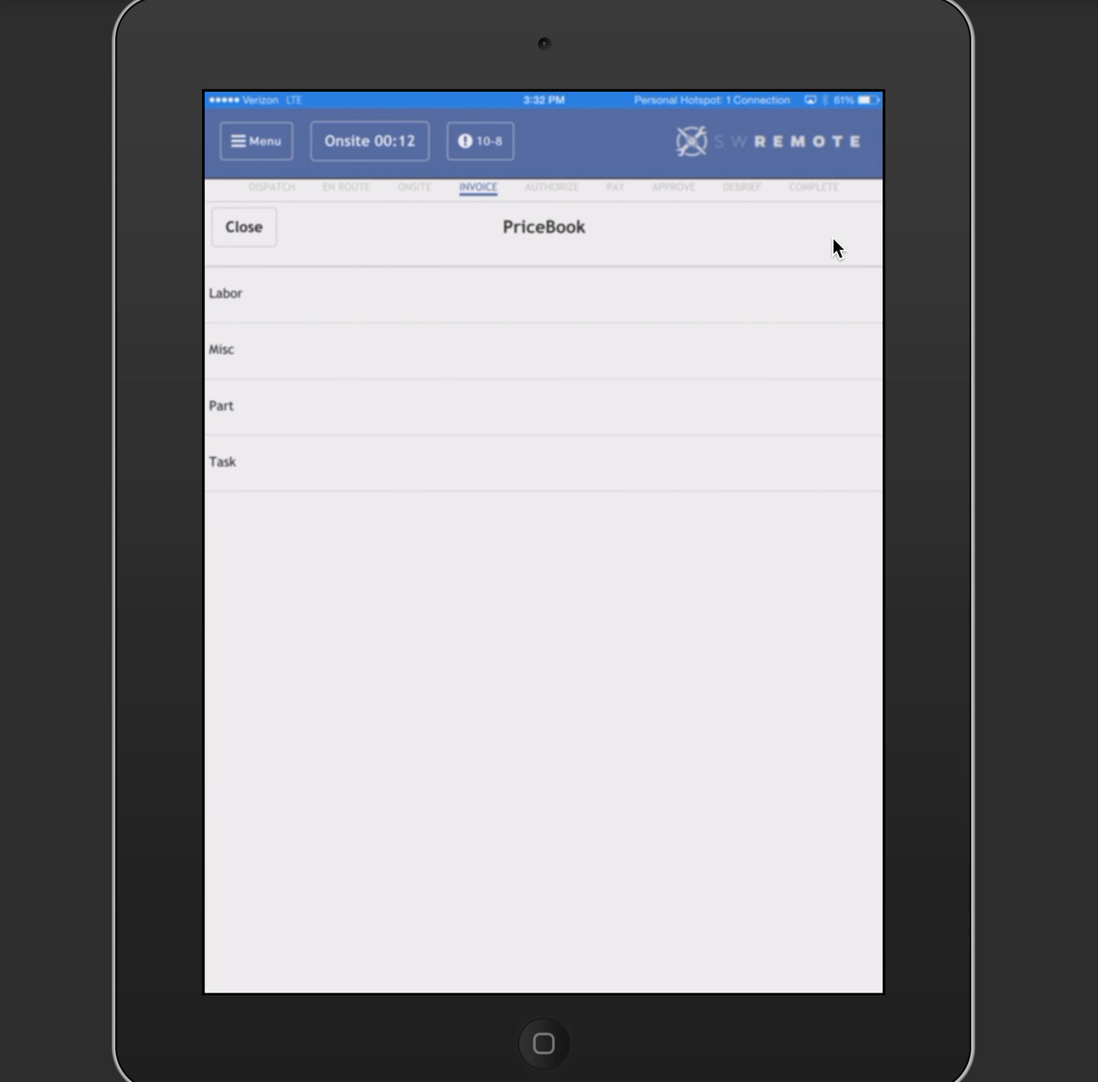
{"action": "left_click", "coordinate": [311, 469]}
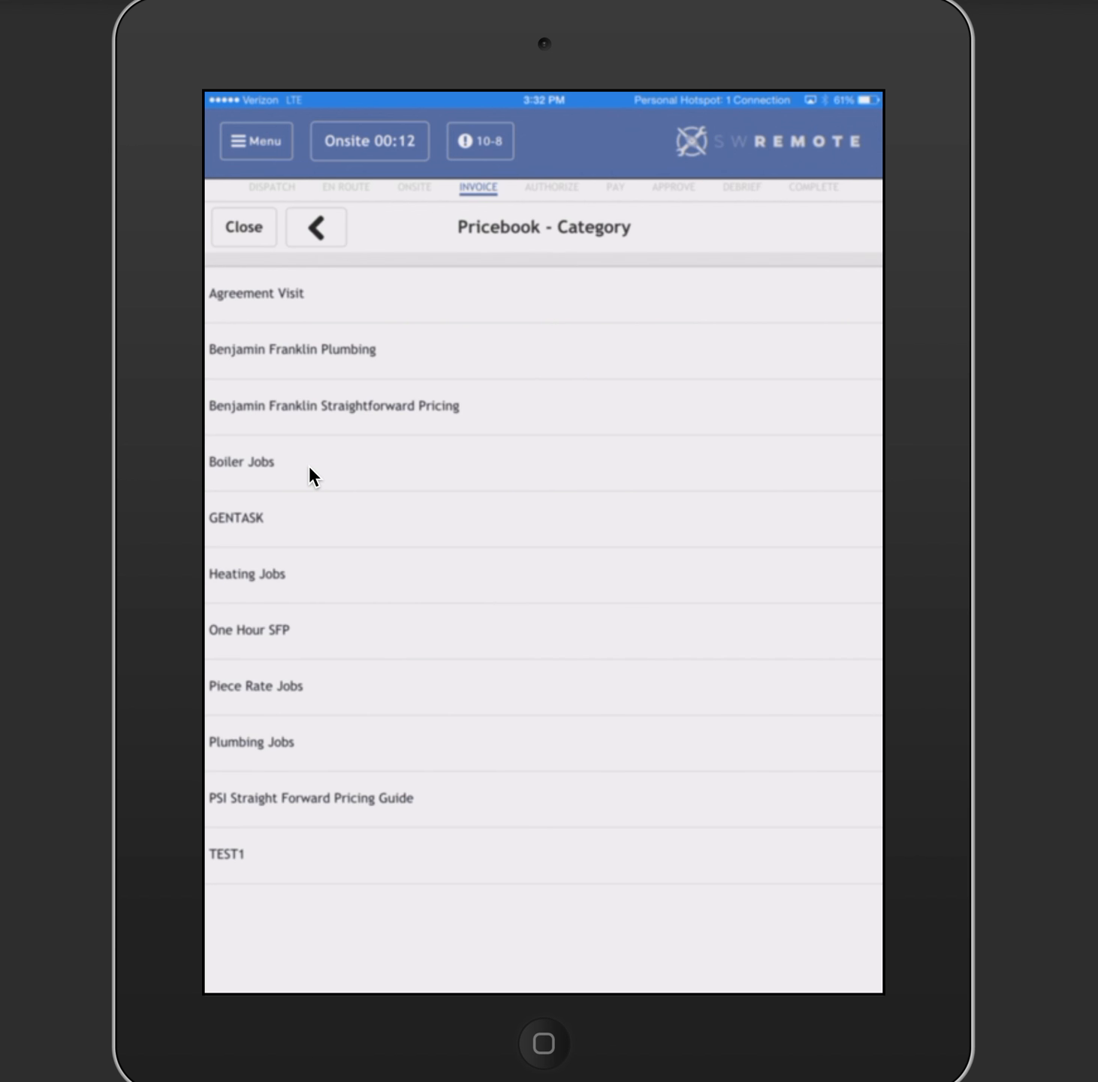
{"action": "left_click", "coordinate": [311, 635]}
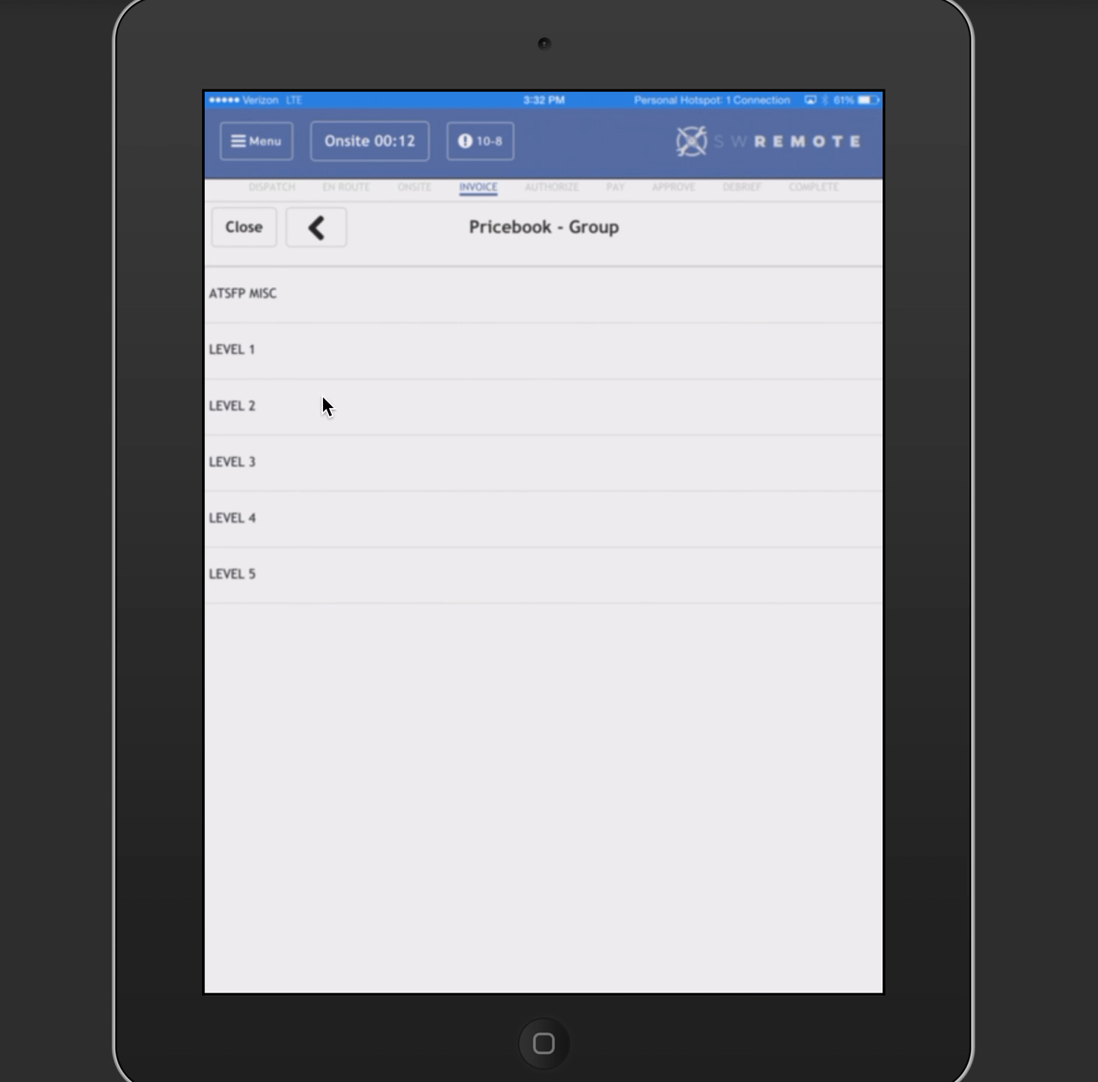
{"action": "left_click", "coordinate": [331, 358]}
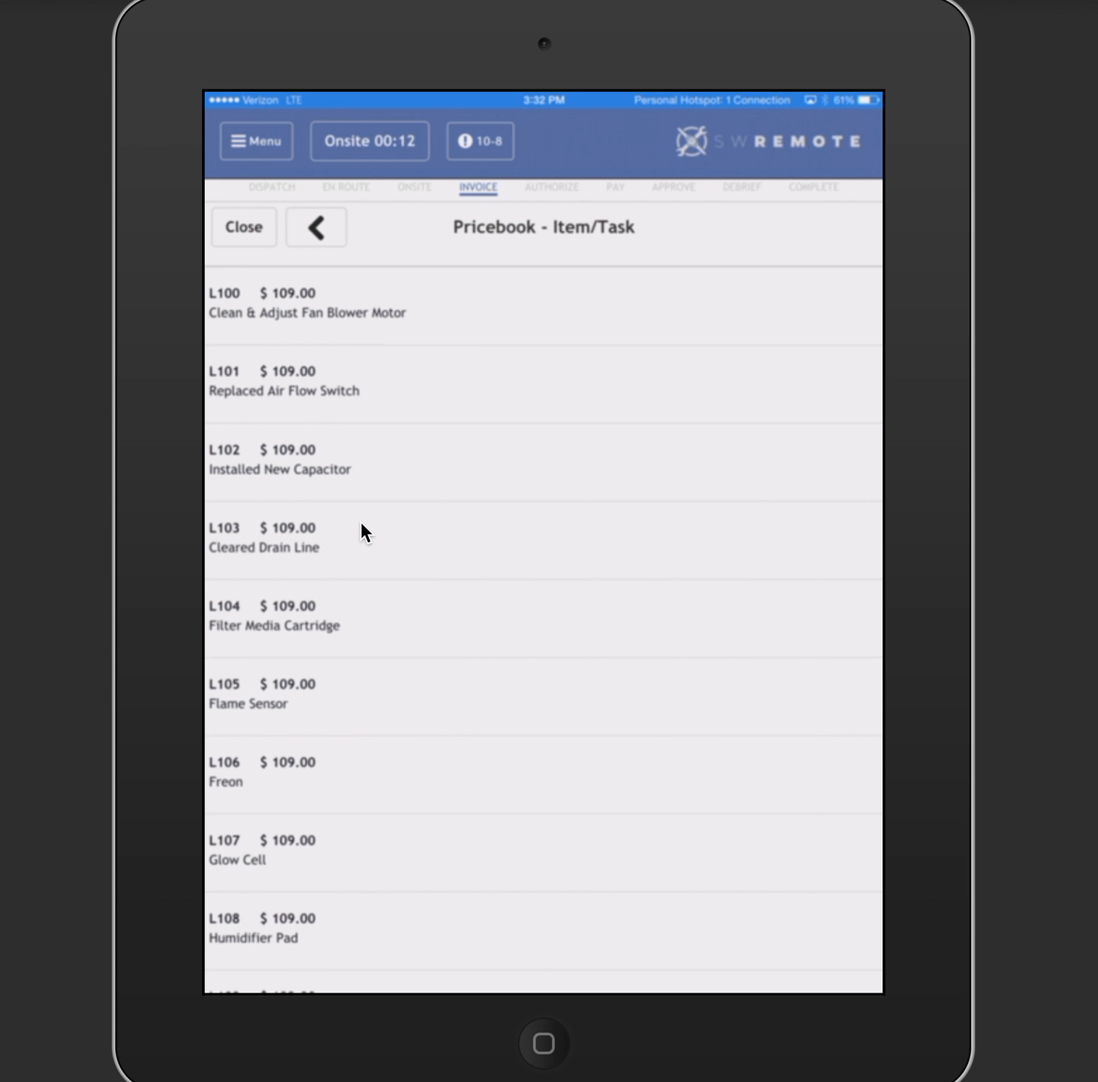
{"action": "left_click", "coordinate": [376, 475]}
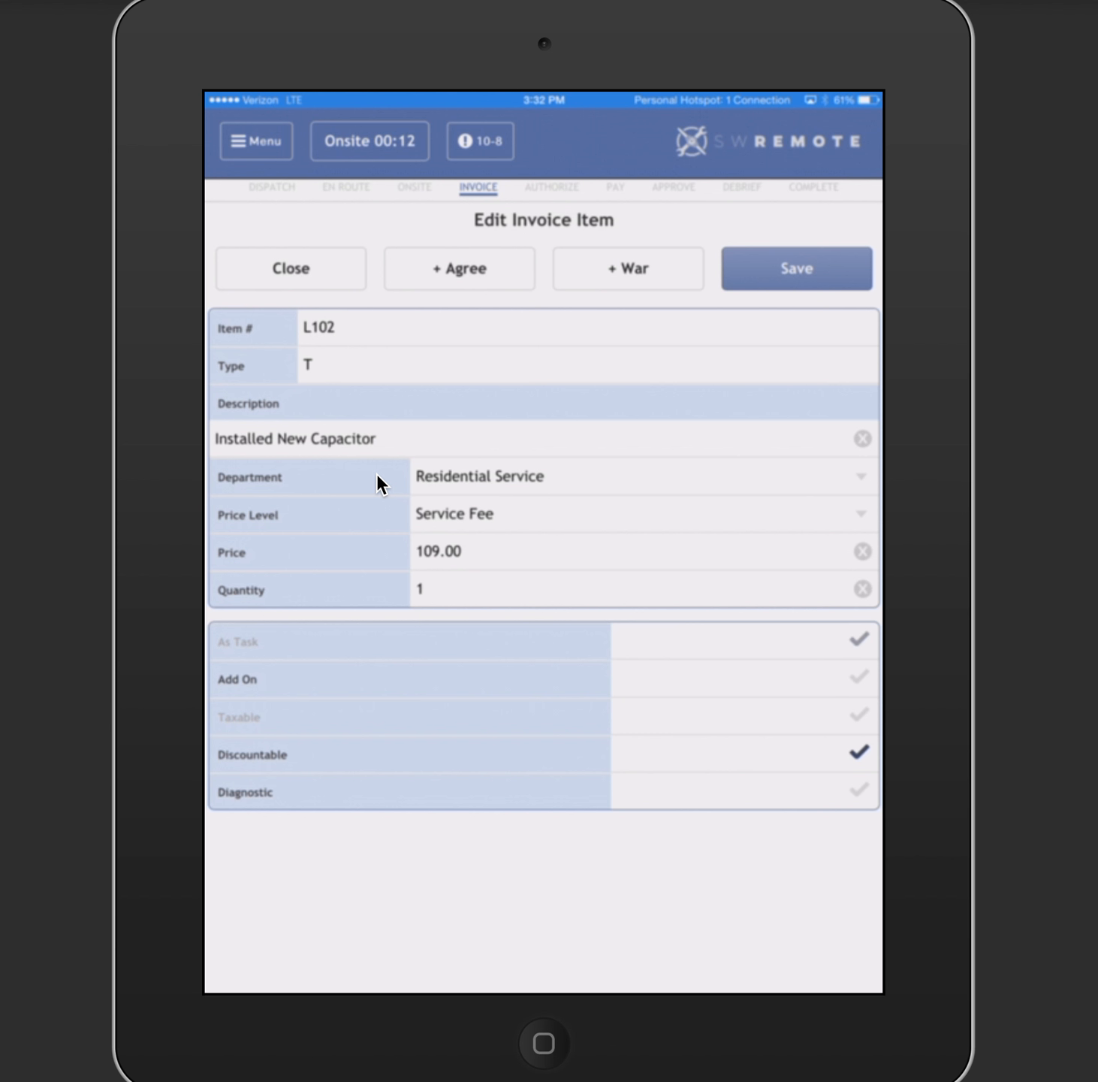
- Set the L102 Installed New Capacitor item's price level to Silver Level, save it, and return to the invoice
{"action": "left_click", "coordinate": [524, 525]}
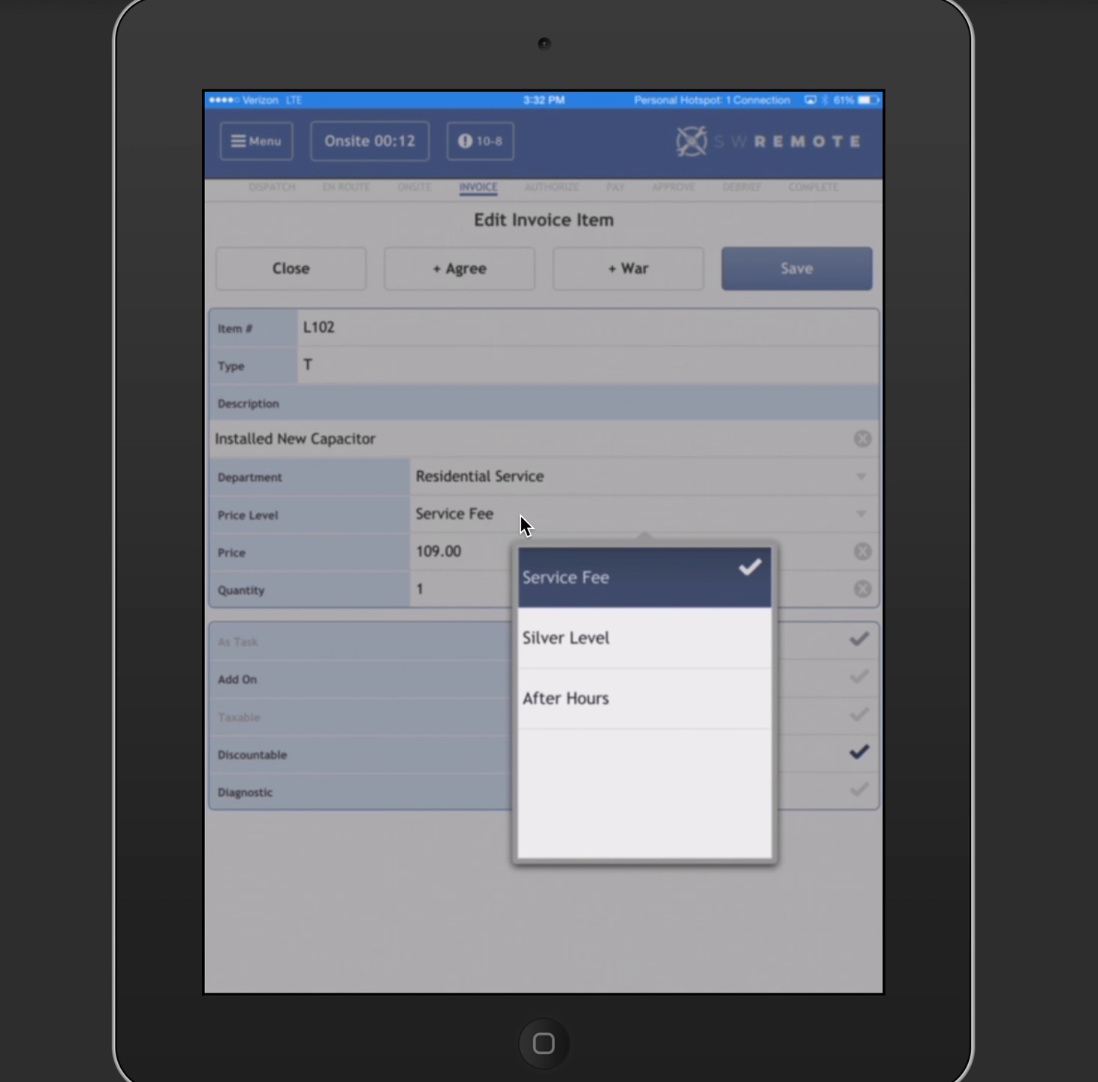
{"action": "left_click", "coordinate": [605, 652]}
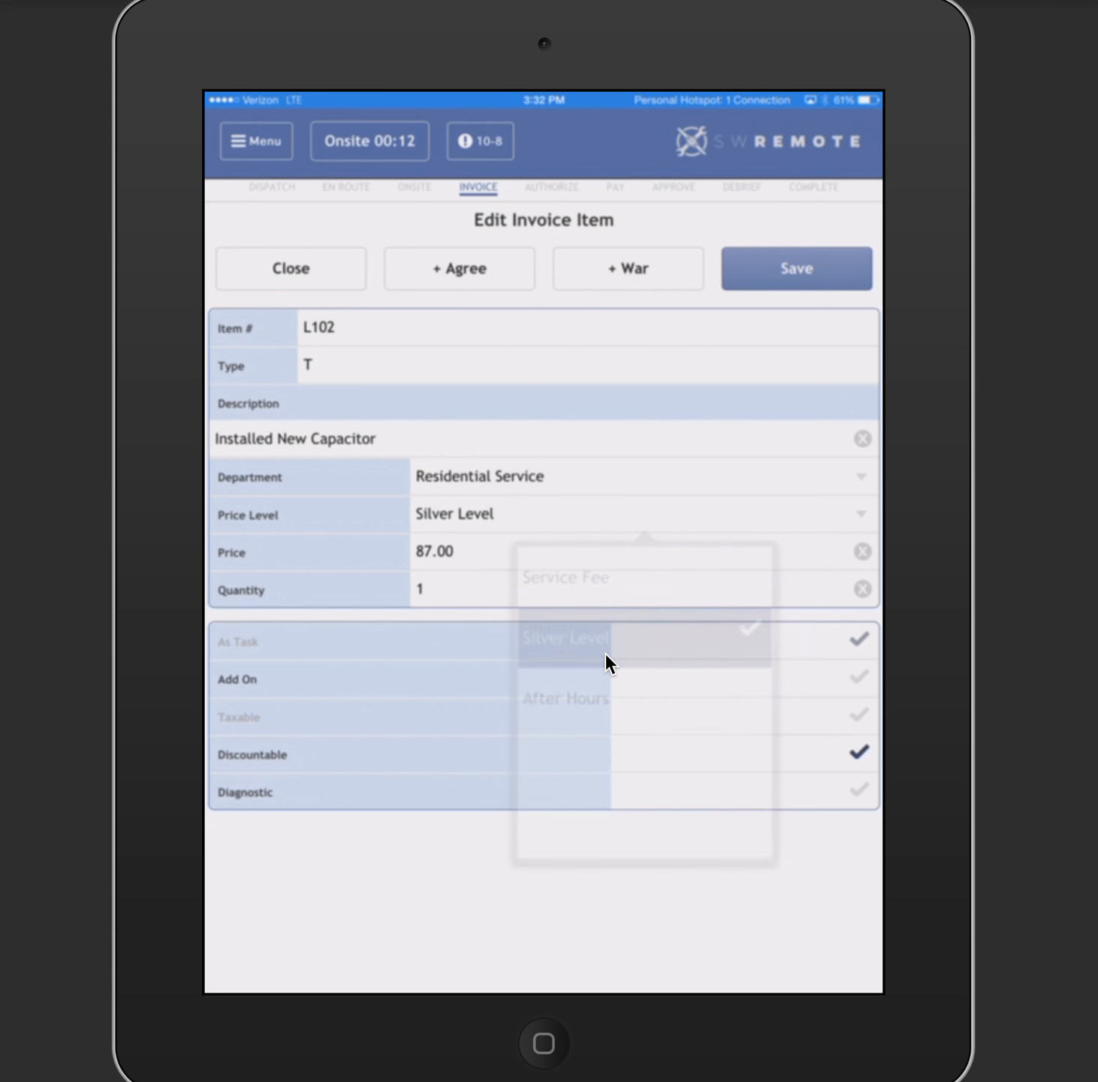
{"action": "left_click", "coordinate": [772, 280]}
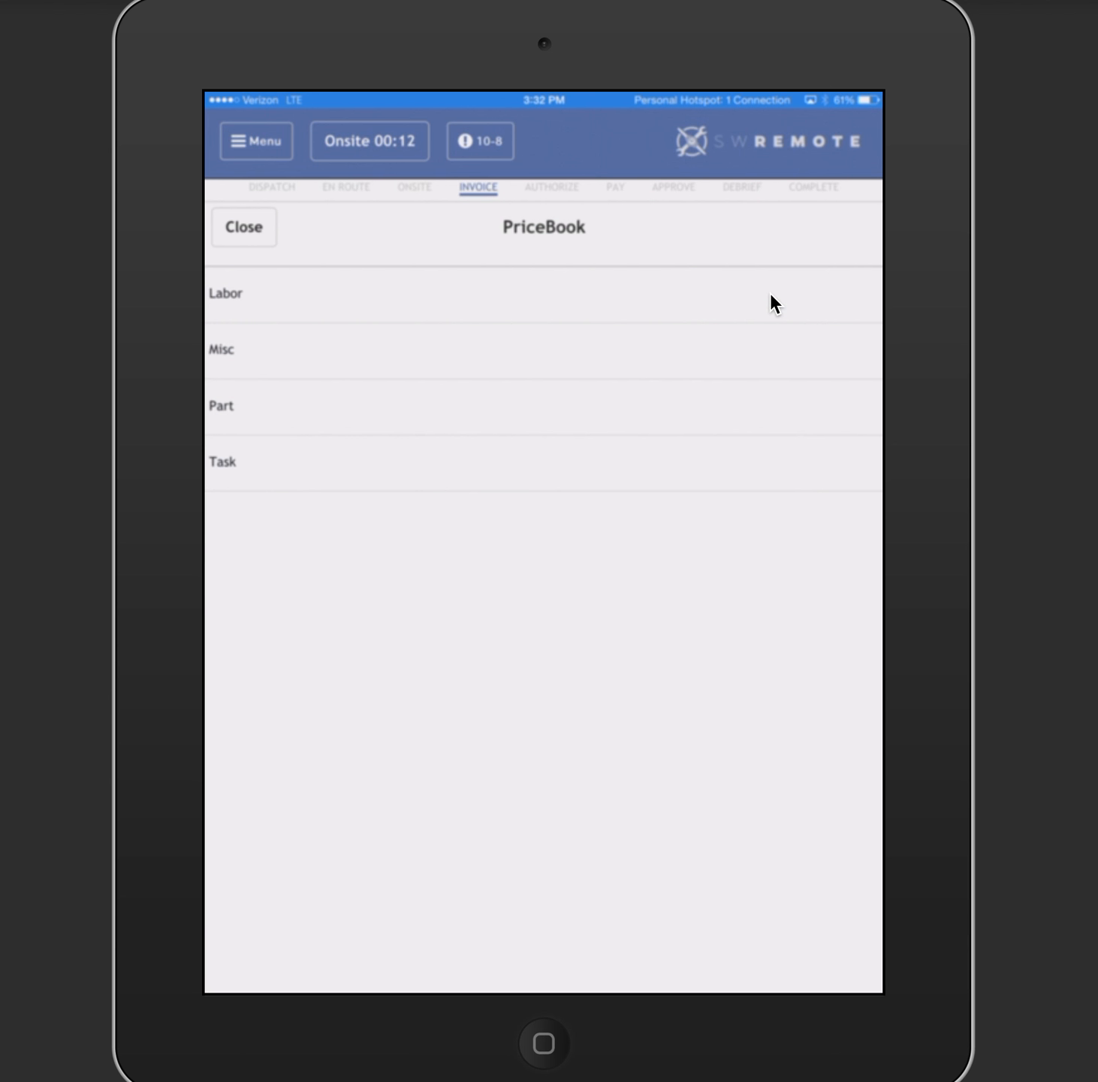
{"action": "left_click", "coordinate": [772, 295]}
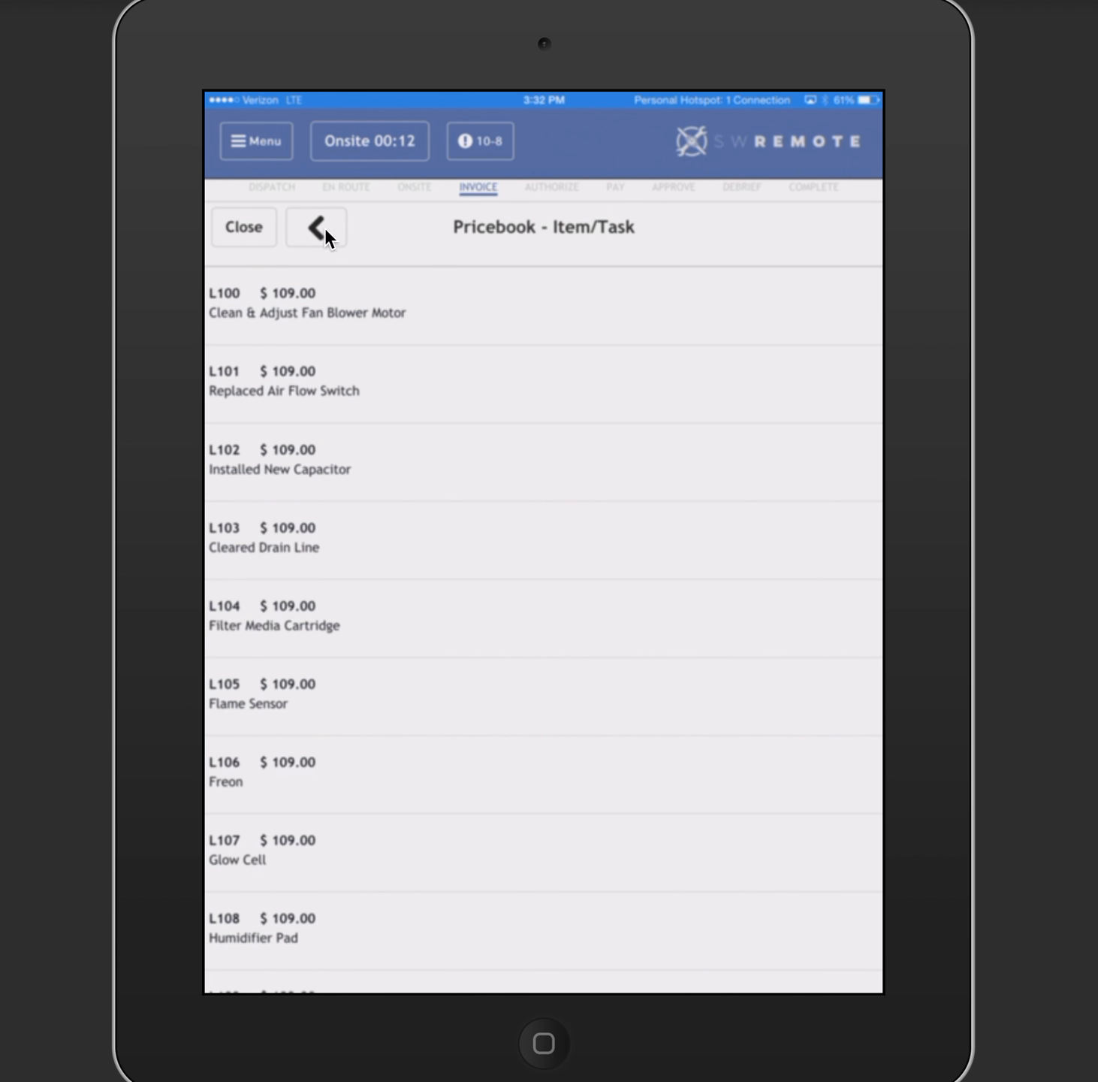
{"action": "left_click", "coordinate": [233, 228]}
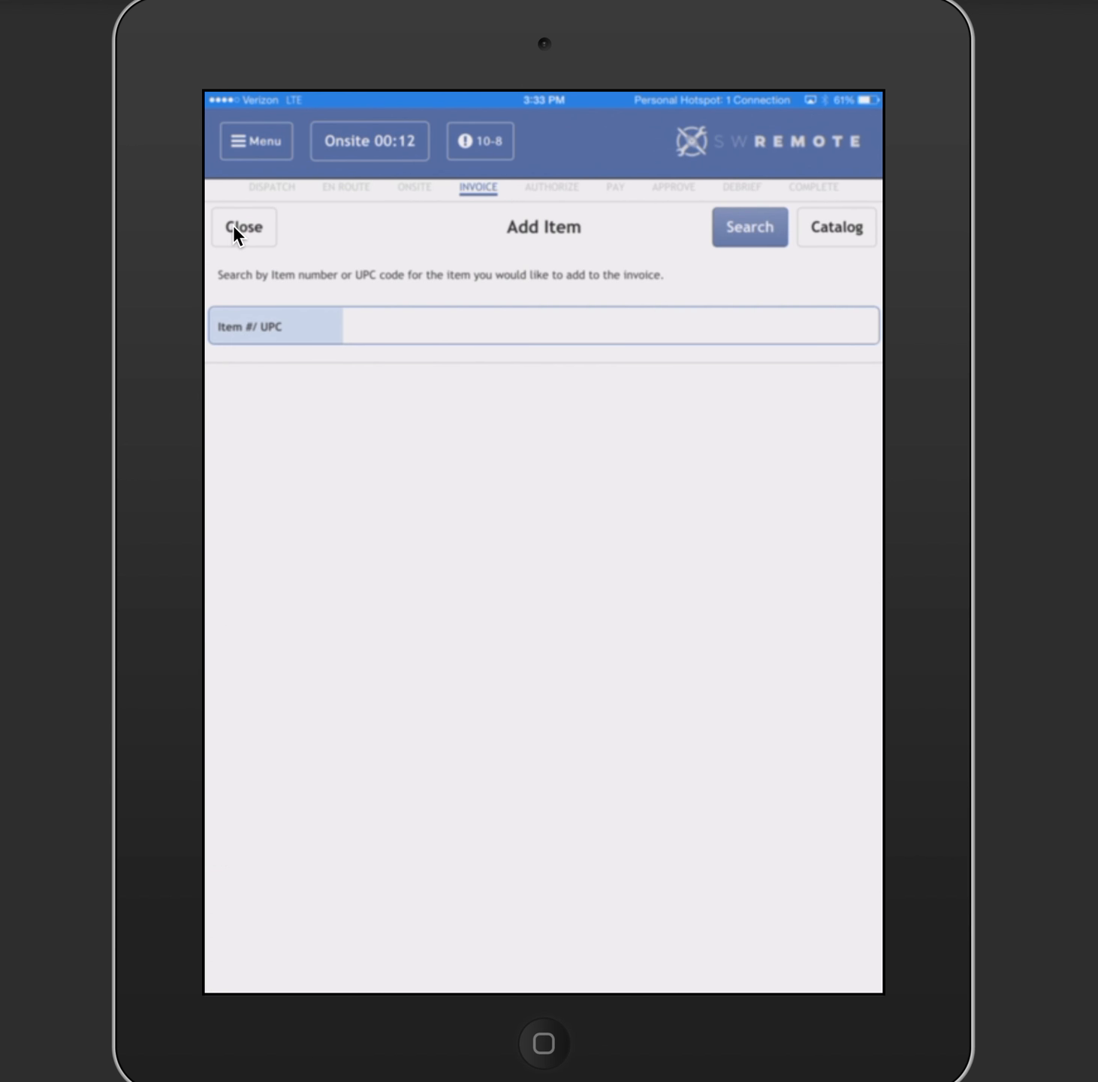
{"action": "left_click", "coordinate": [236, 226]}
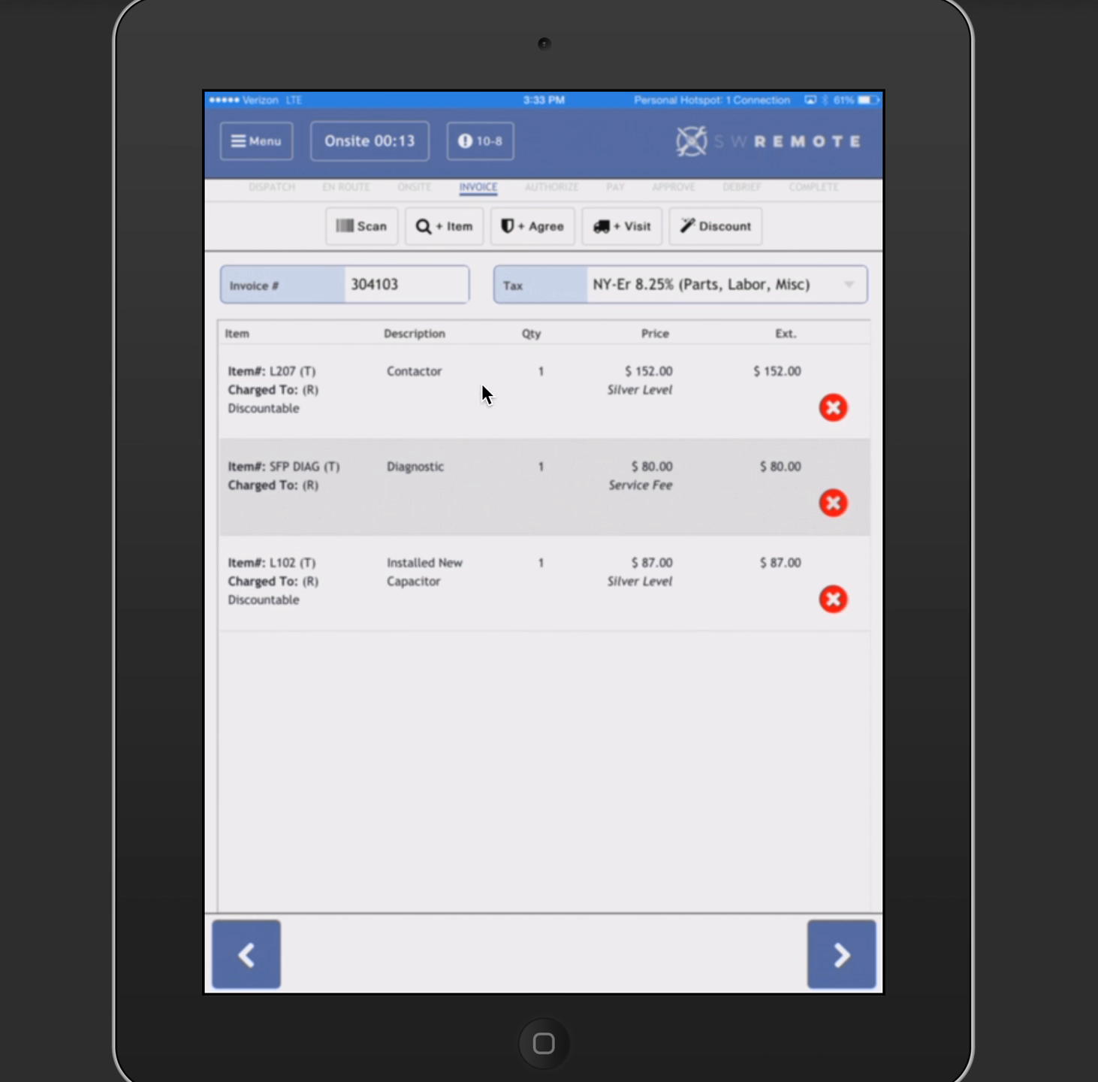
- Start adding an agreement to the invoice and choose the type ESAPREPAY - ESA PrePaid 1-3
{"action": "left_click", "coordinate": [539, 226]}
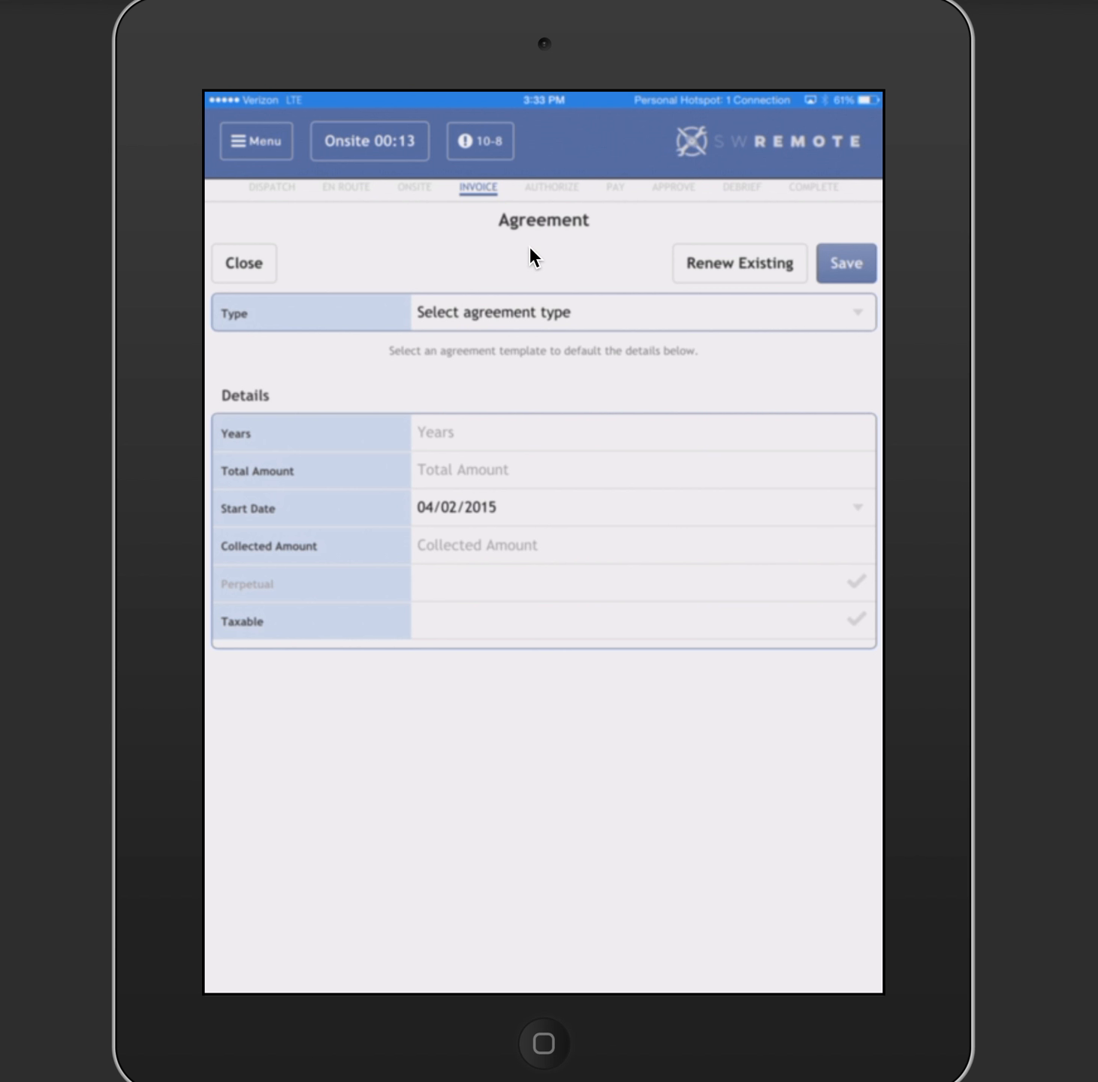
{"action": "left_click", "coordinate": [516, 321]}
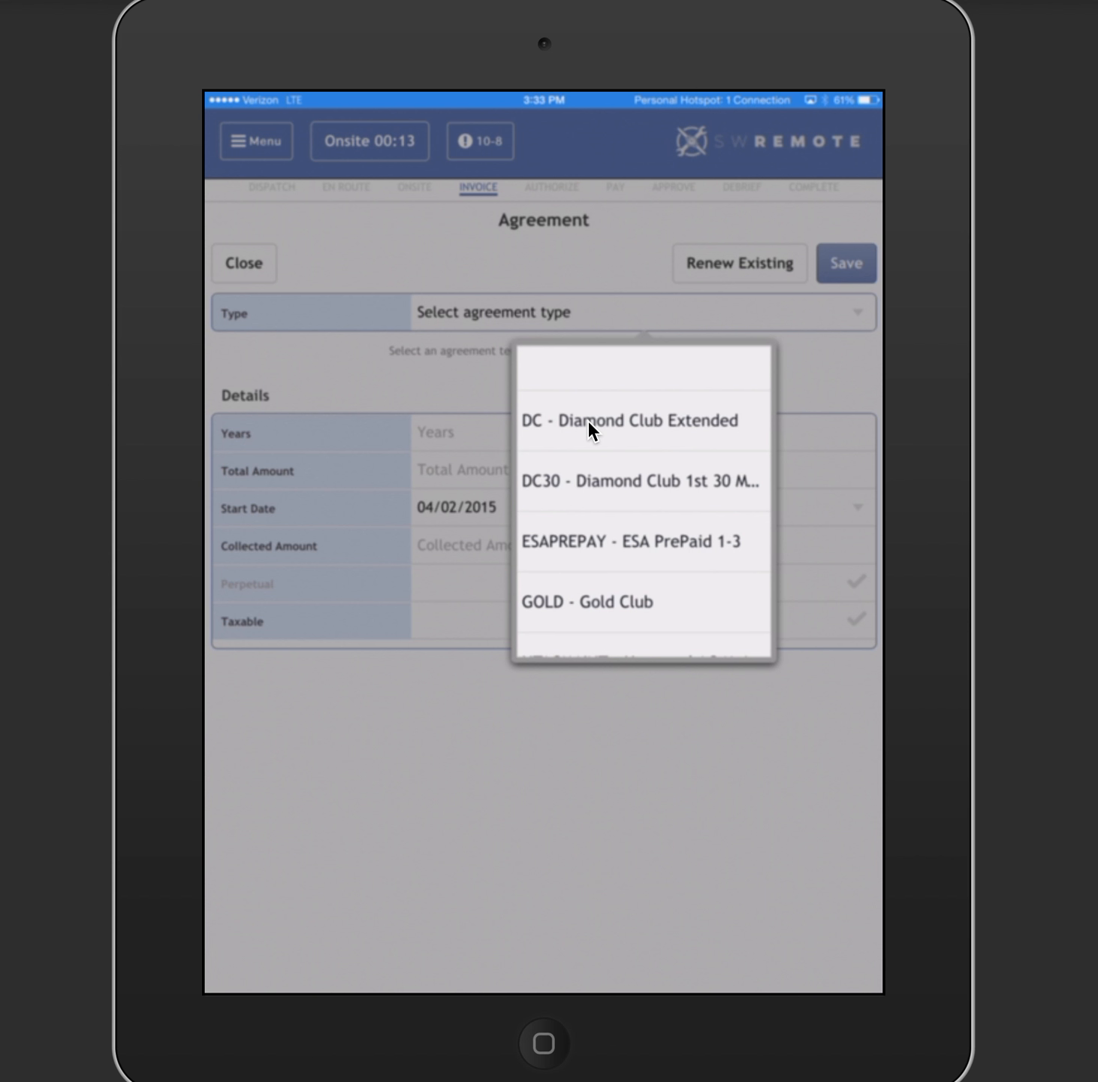
{"action": "left_click", "coordinate": [651, 545]}
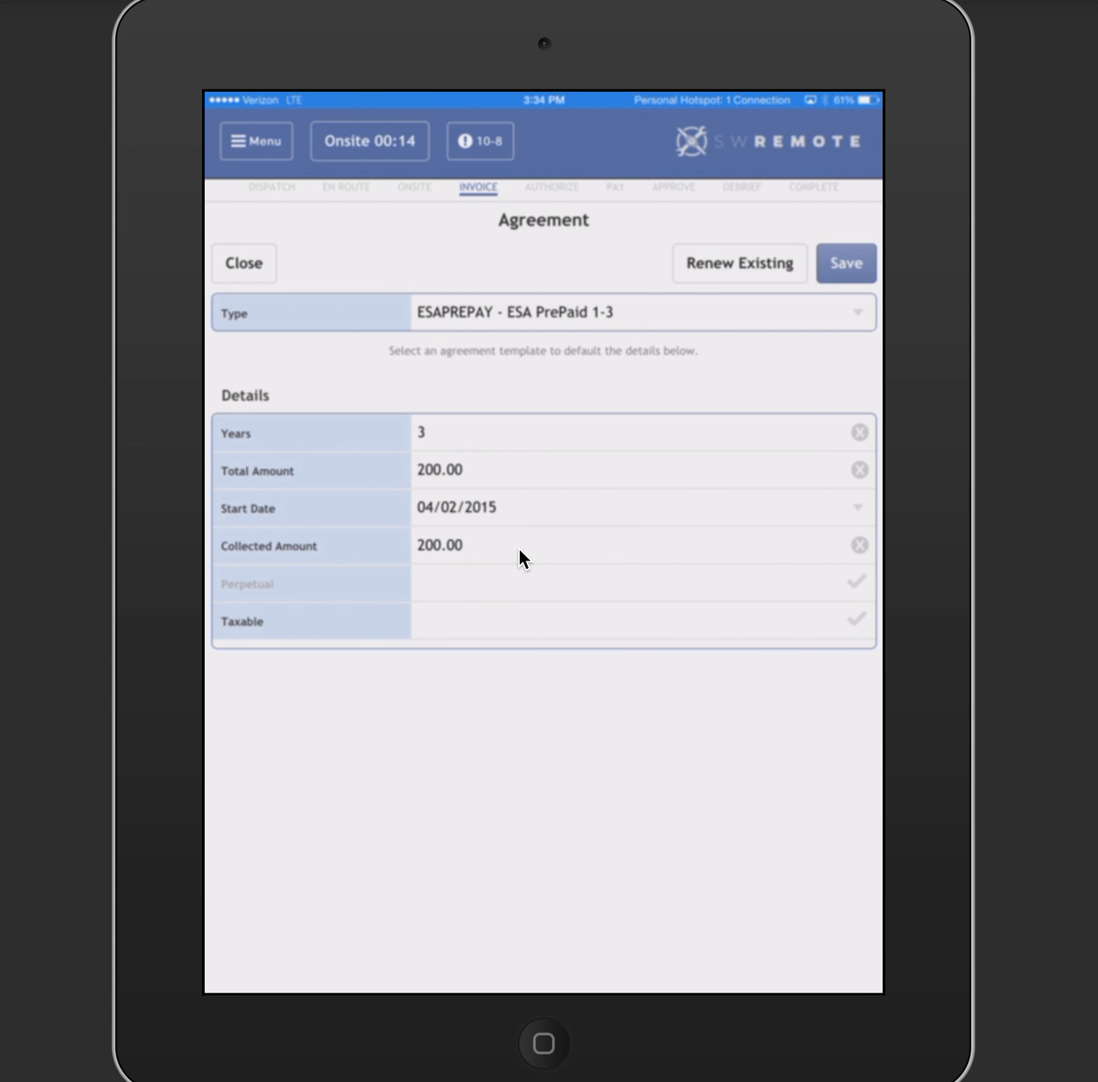
- Change the agreement type to TOTSERV - Total Services
{"action": "left_click", "coordinate": [639, 314]}
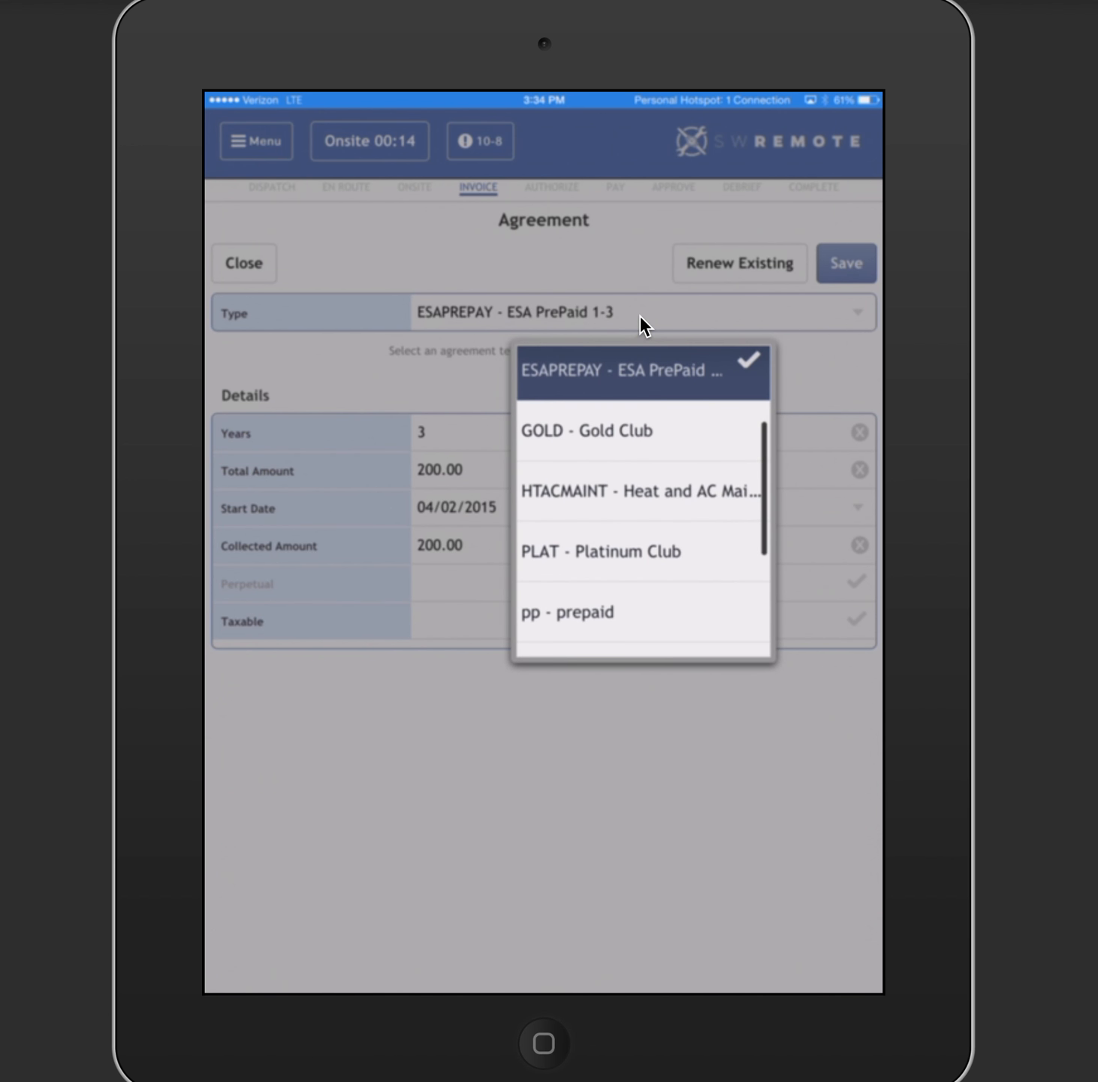
{"action": "scroll", "coordinate": [643, 501], "scroll_direction": "down", "scroll_amount": 2}
{"action": "scroll", "coordinate": [642, 501], "scroll_direction": "down", "scroll_amount": 1}
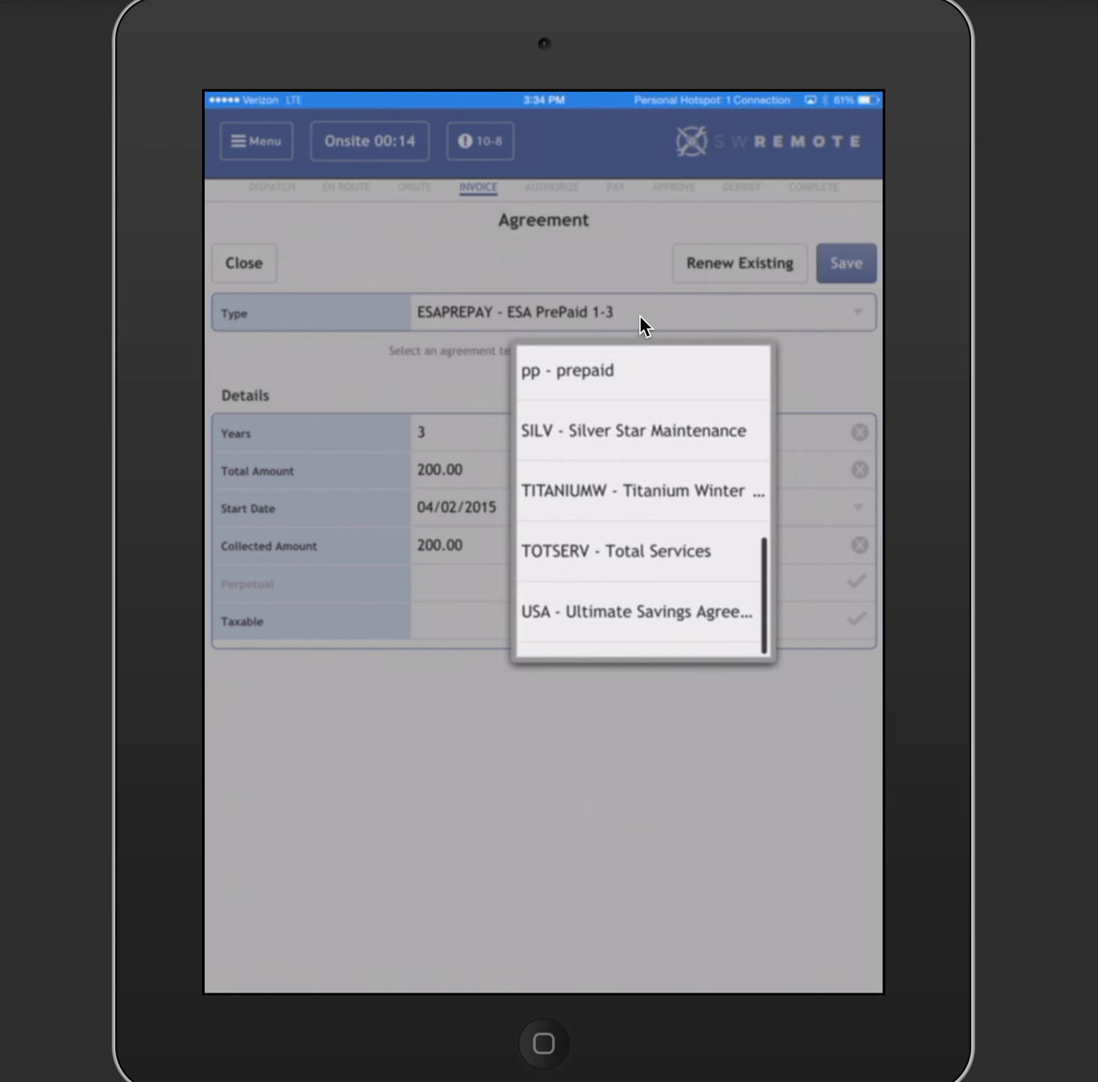
{"action": "left_click", "coordinate": [616, 564]}
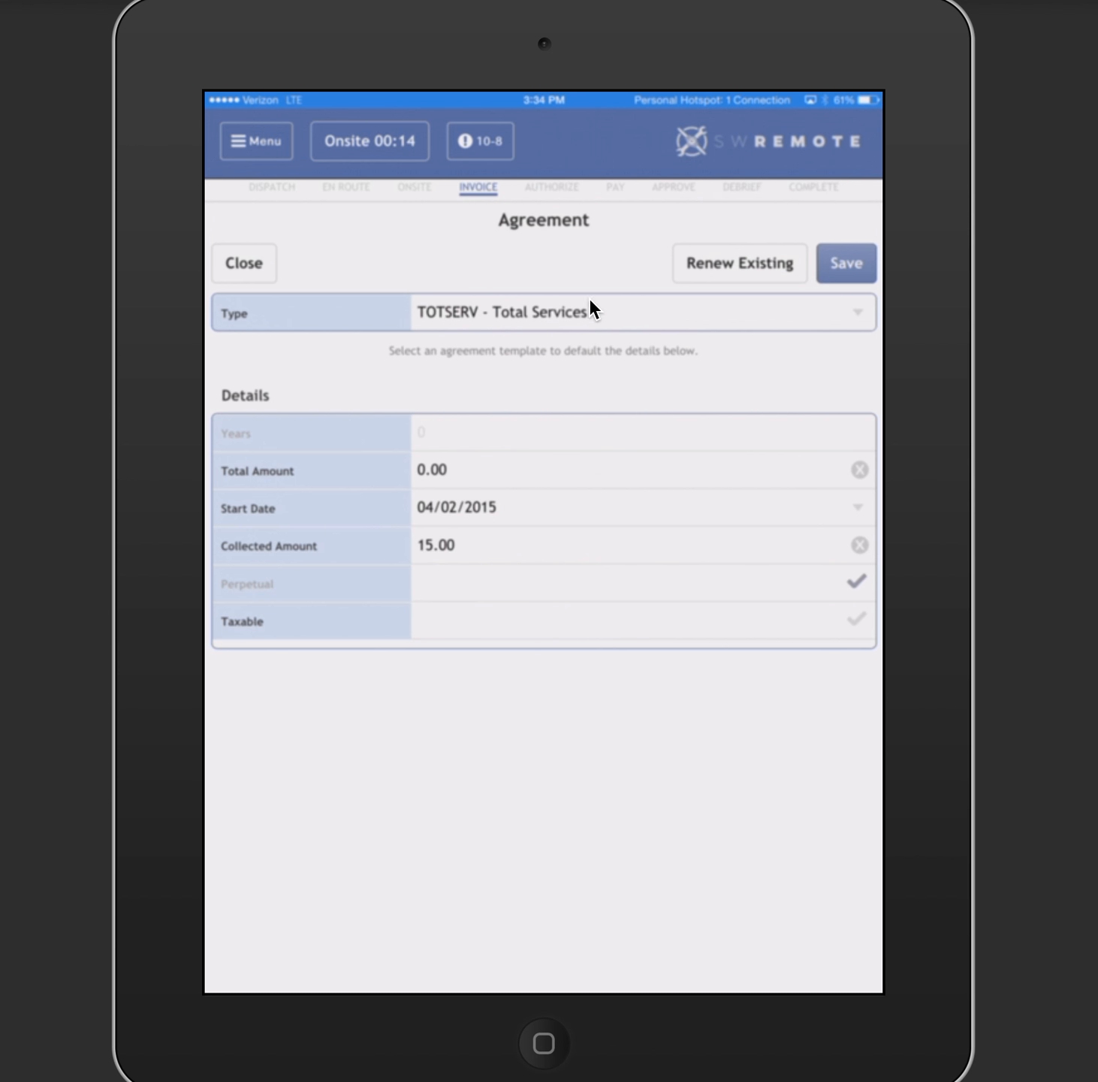
- Switch the agreement type back to ESAPREPAY - ESA PrePaid 1-3 and save the agreement to the invoice
{"action": "left_click", "coordinate": [565, 311]}
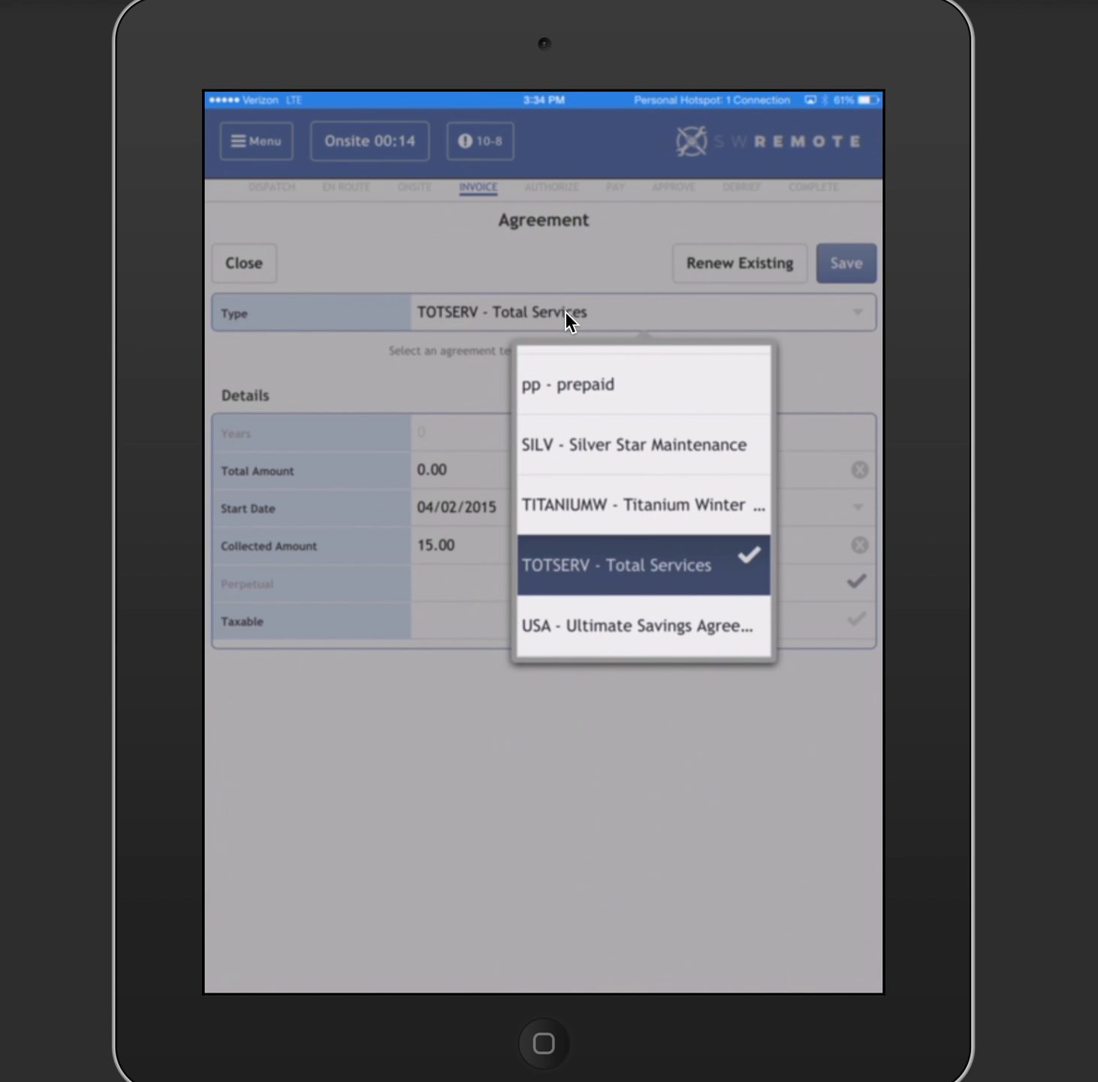
{"action": "scroll", "coordinate": [643, 501], "scroll_direction": "up", "scroll_amount": 3}
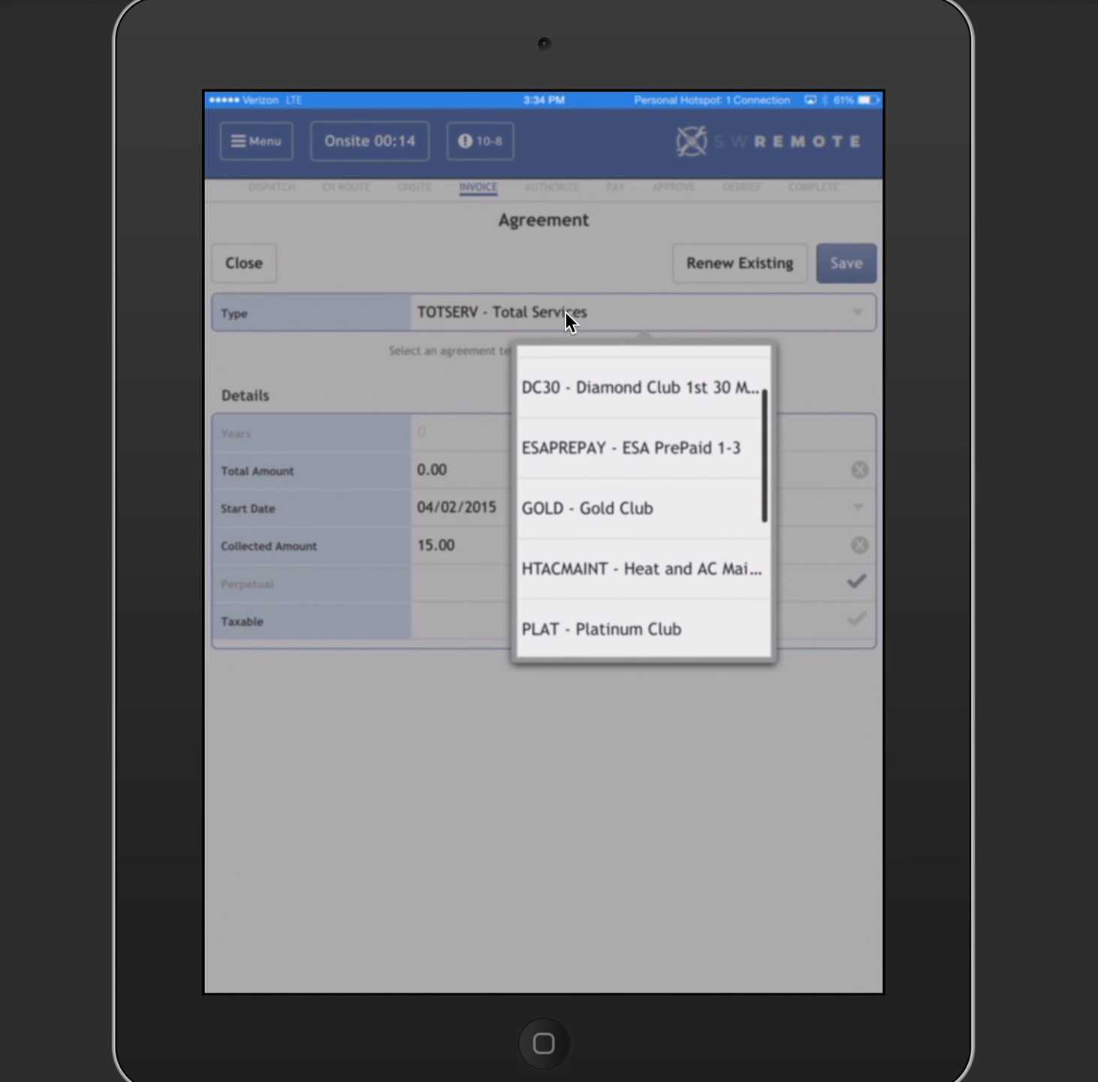
{"action": "left_click", "coordinate": [642, 449]}
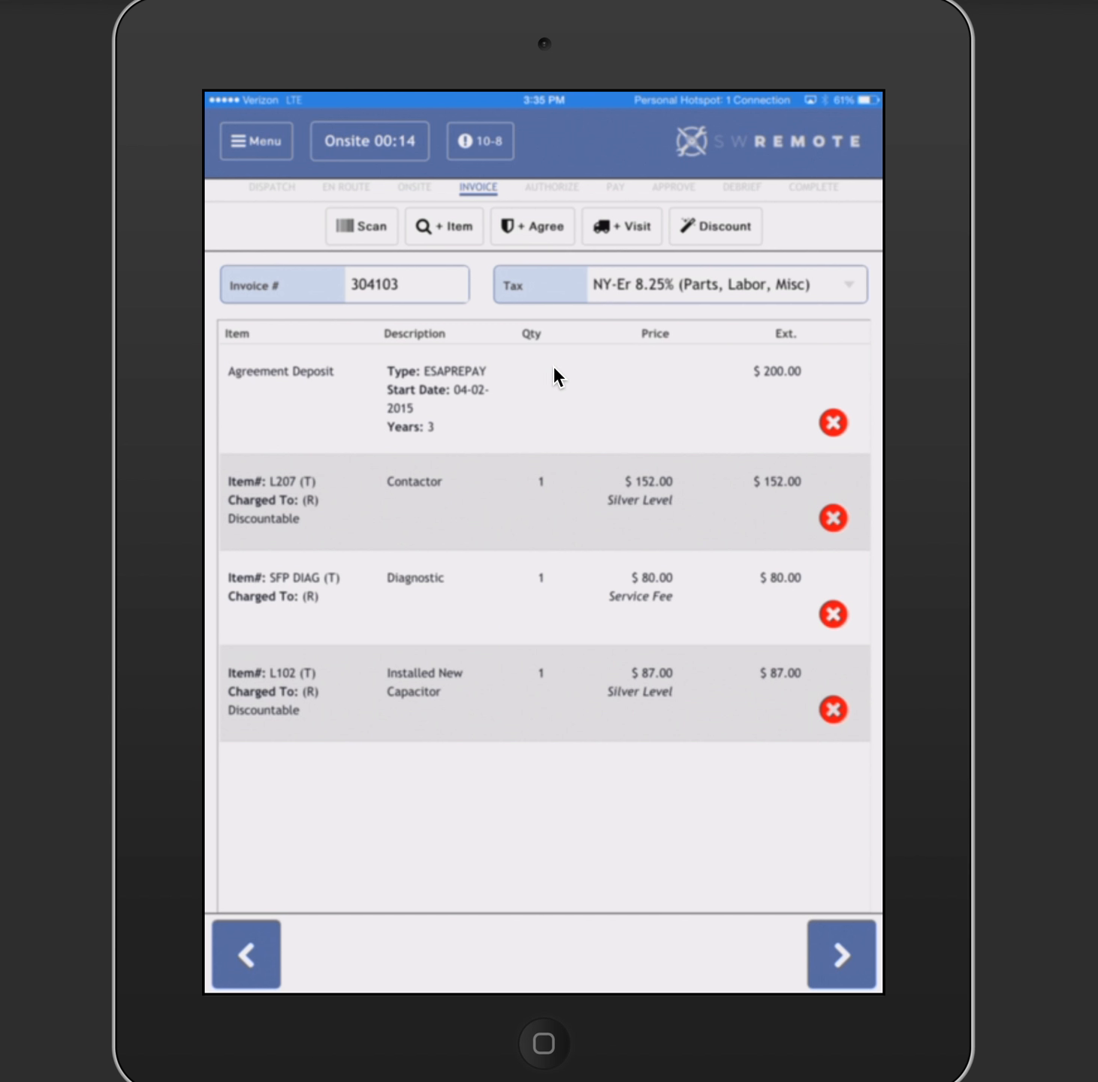
- Check which agreement visits can be completed for the location, and return to the invoice
{"action": "left_click", "coordinate": [633, 232]}
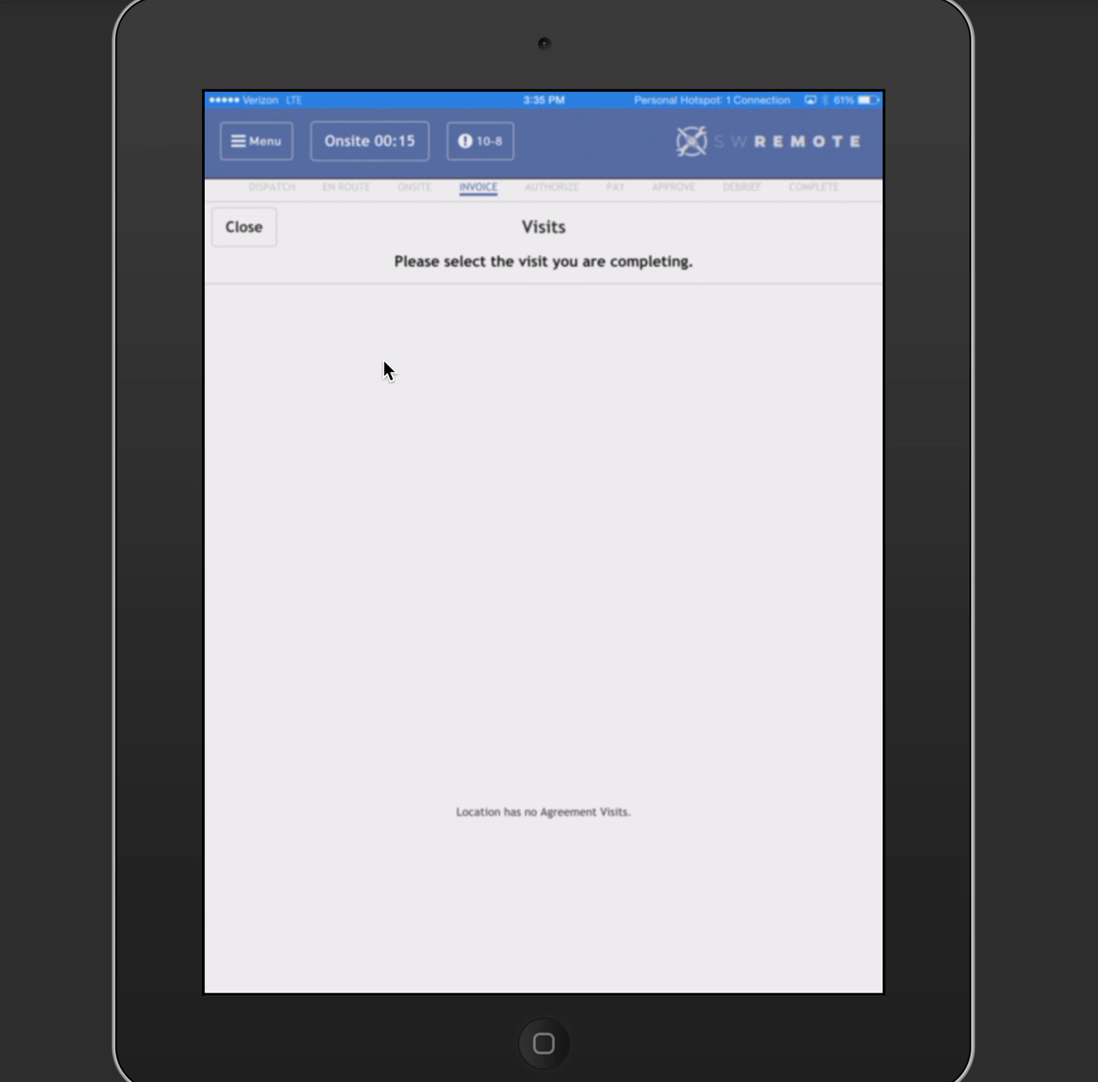
{"action": "left_click", "coordinate": [256, 244]}
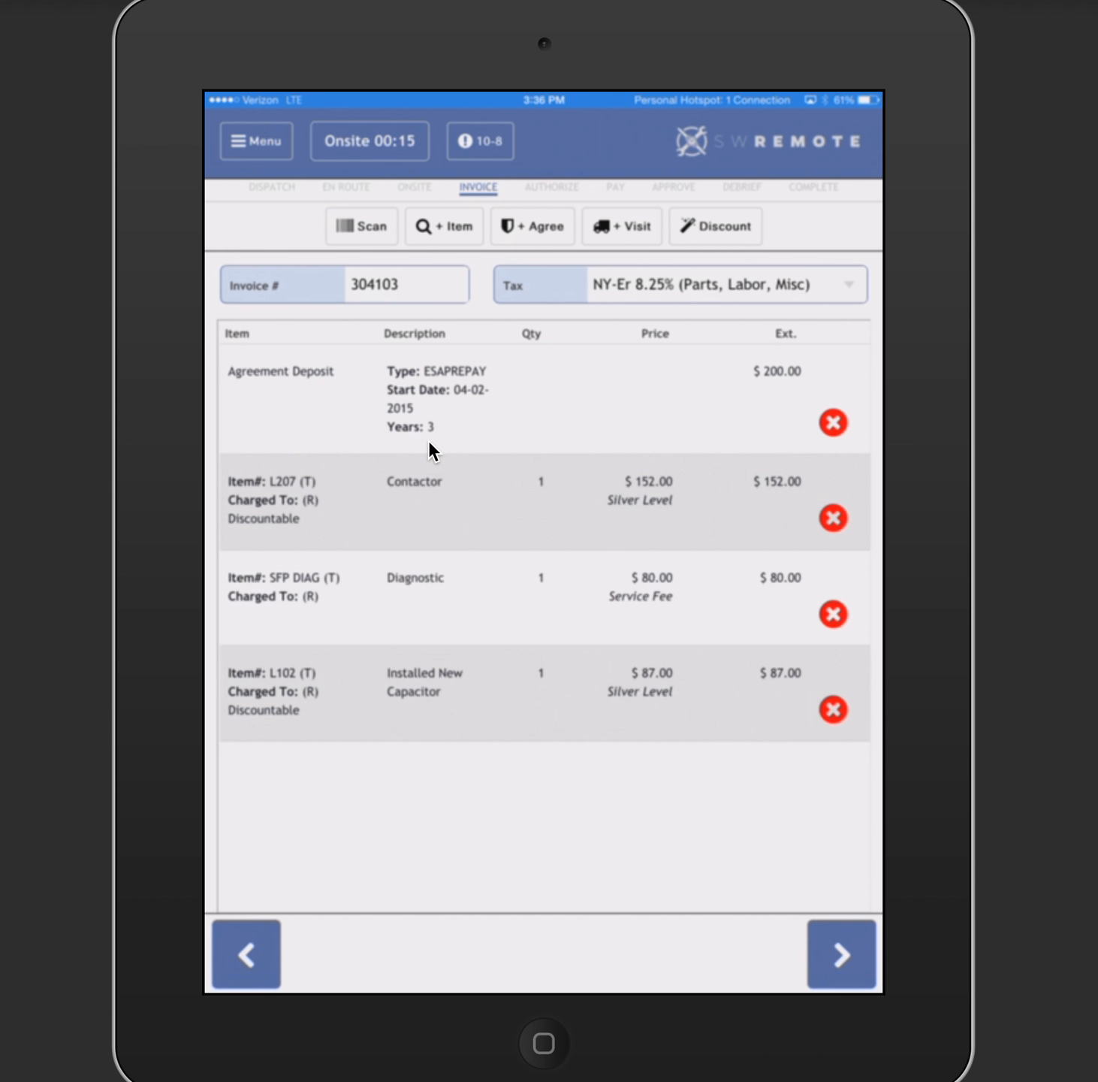
- Examine the invoice discount options for amount, percent and type, and go back to the invoice with no discount applied
{"action": "left_click", "coordinate": [715, 238]}
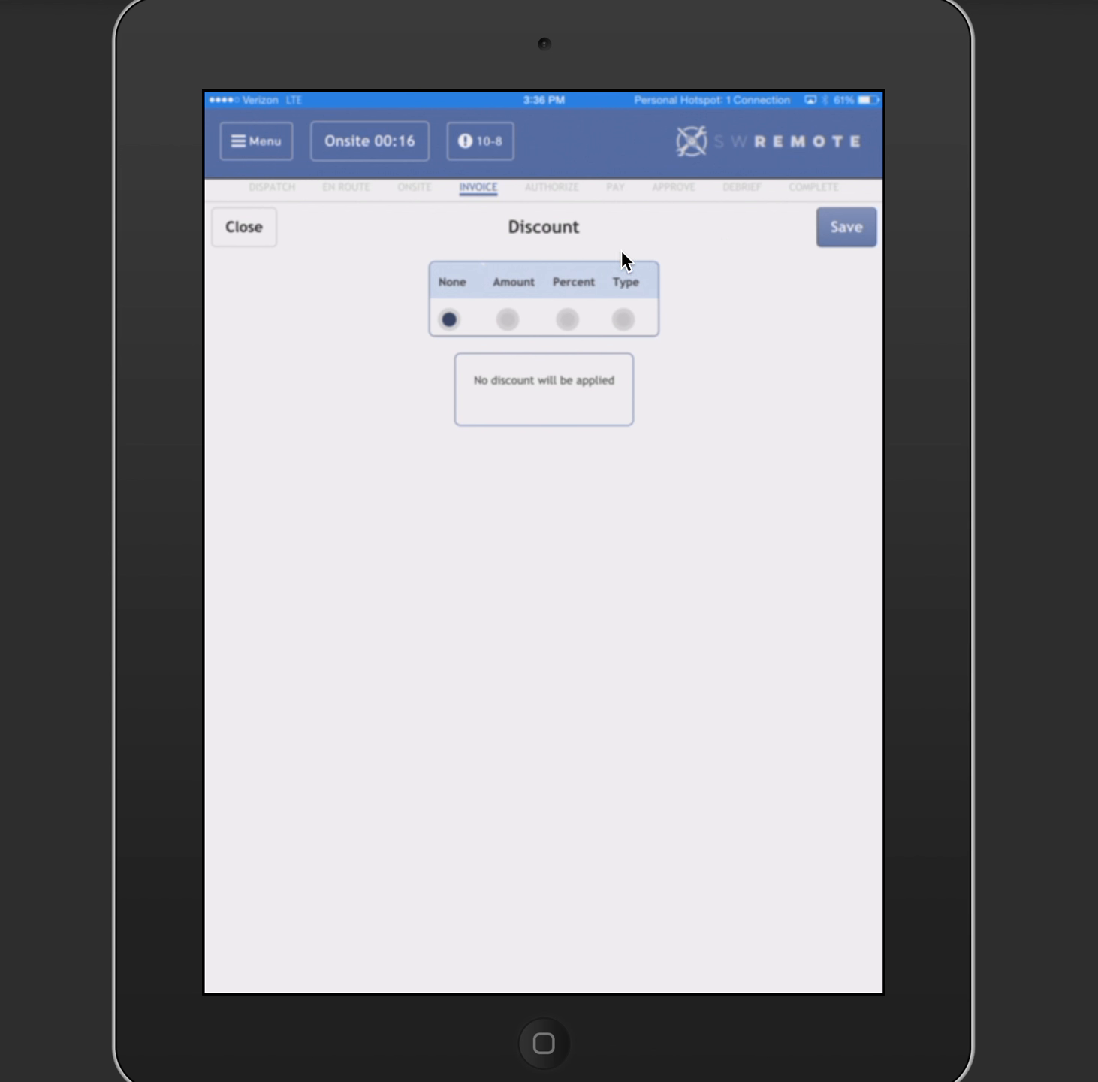
{"action": "left_click", "coordinate": [507, 317]}
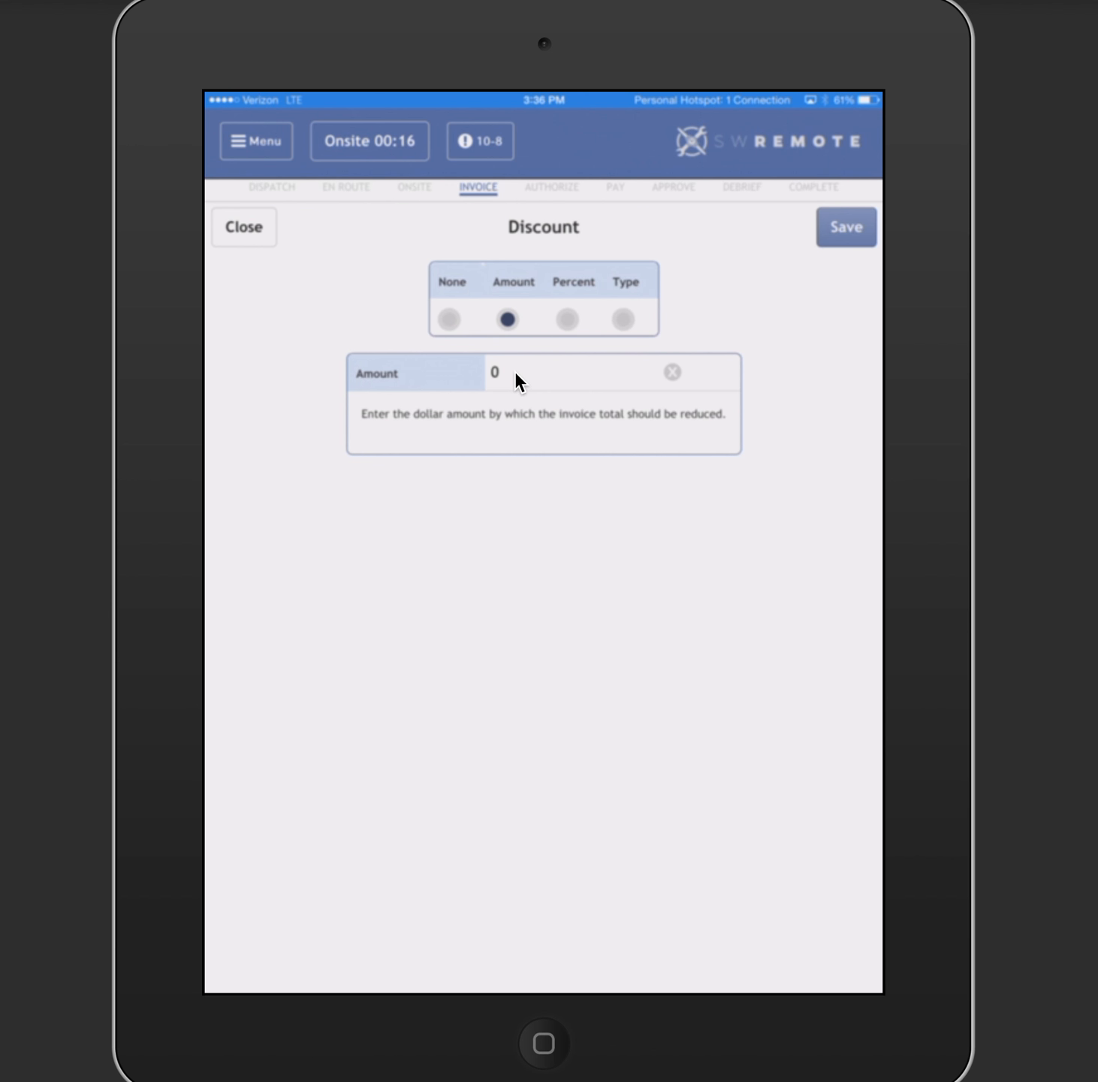
{"action": "left_click", "coordinate": [570, 322]}
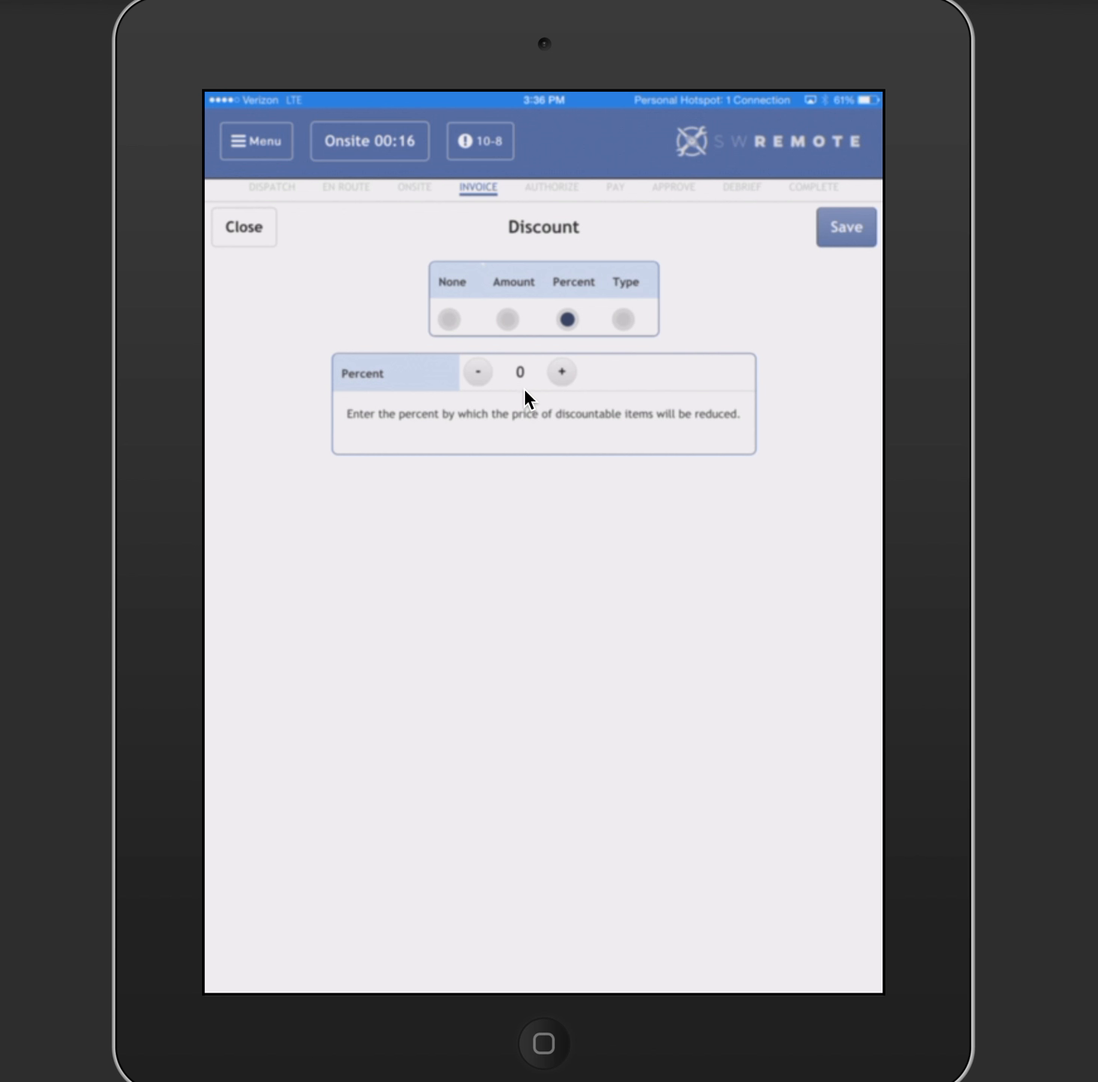
{"action": "left_click", "coordinate": [624, 321]}
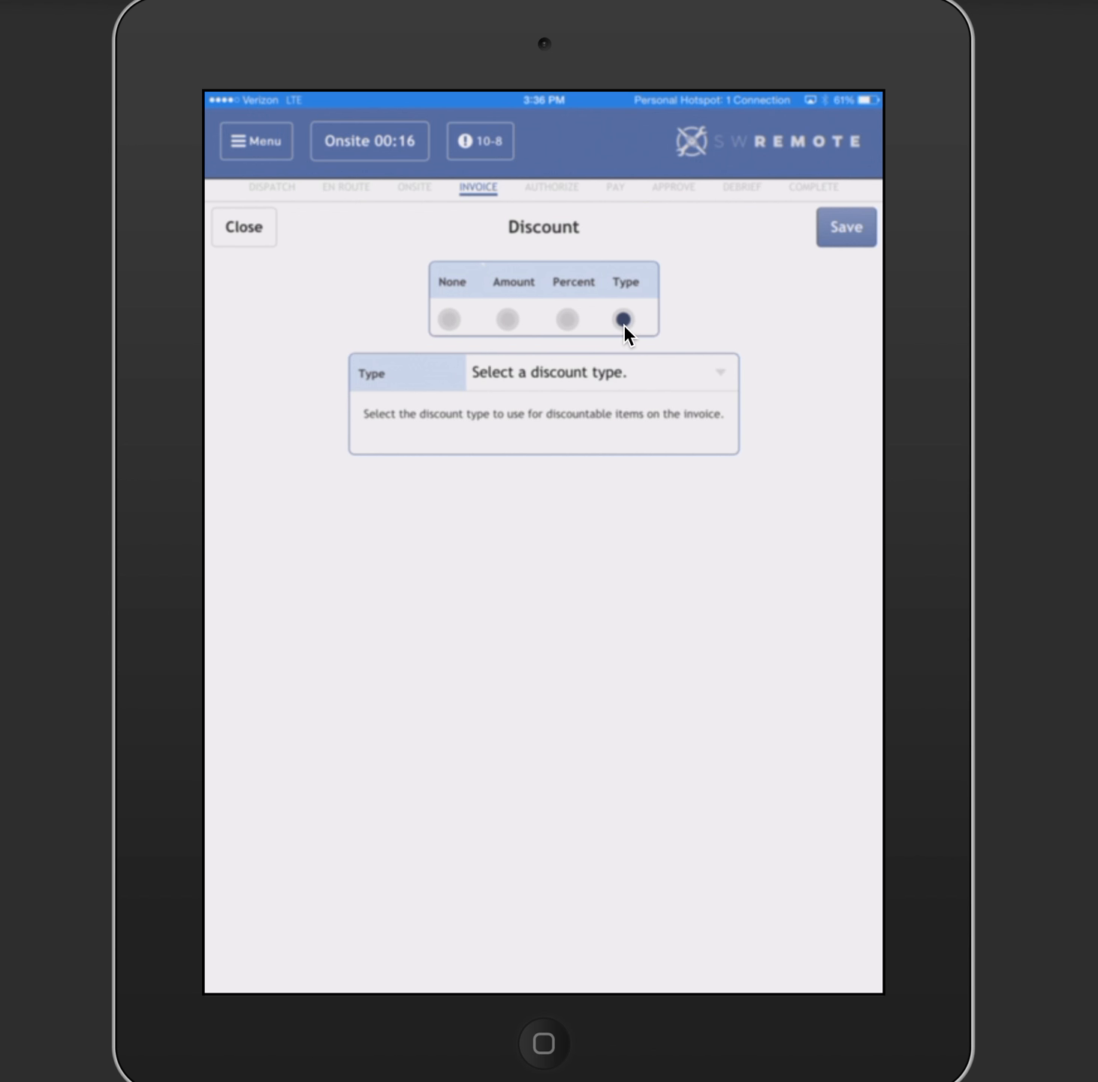
{"action": "left_click", "coordinate": [566, 374]}
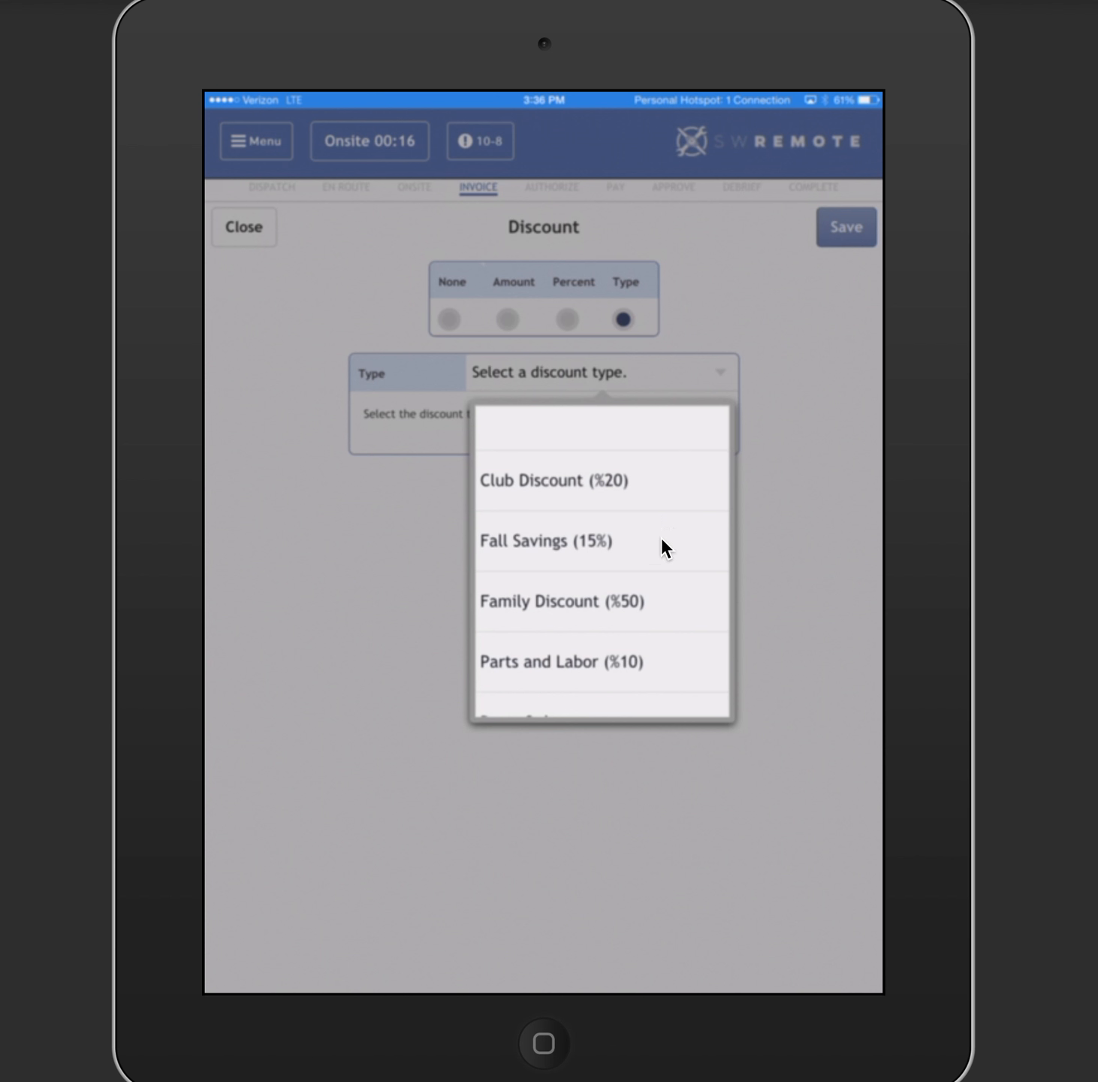
{"action": "scroll", "coordinate": [656, 585], "scroll_direction": "down", "scroll_amount": 3}
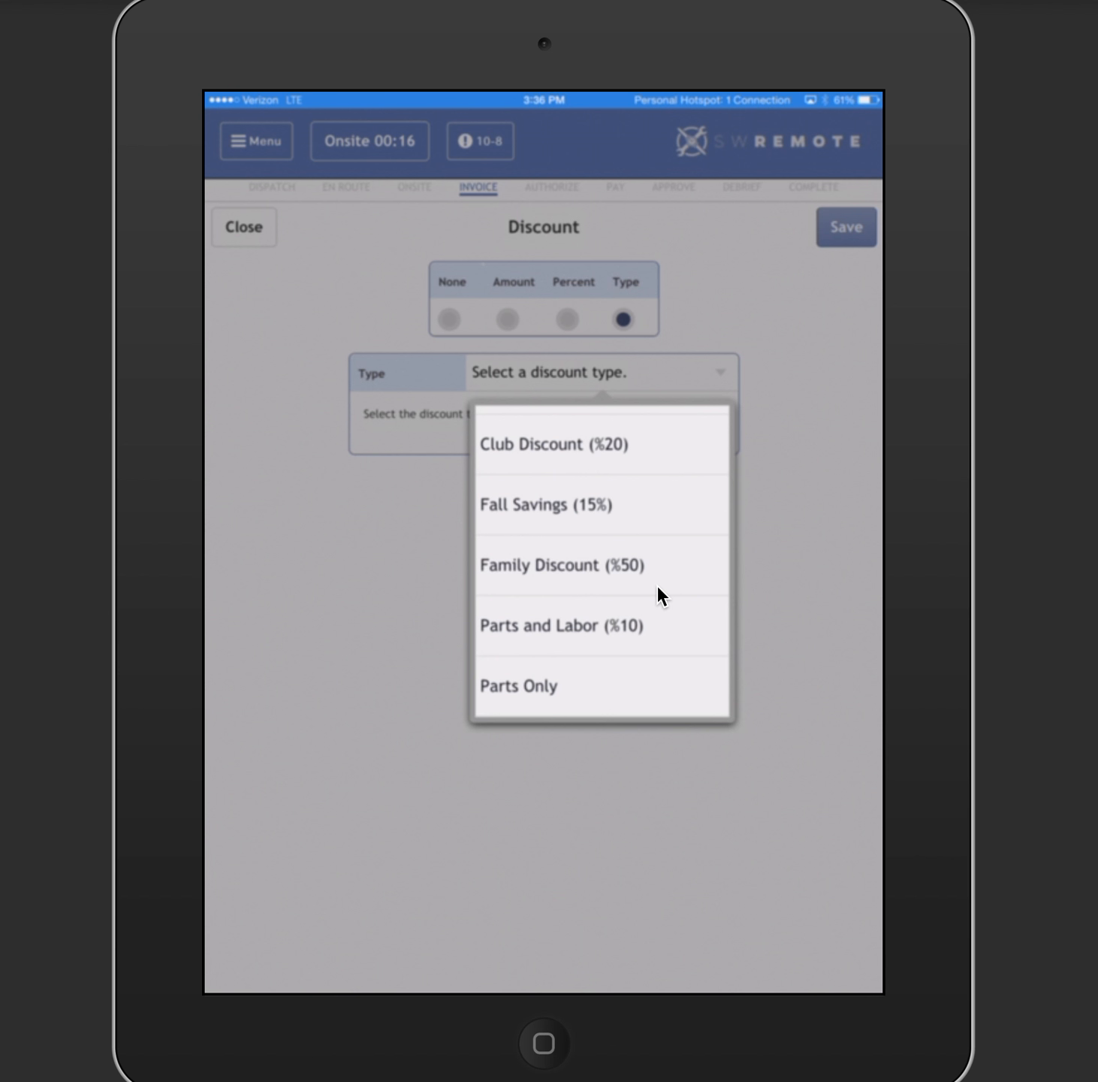
{"action": "left_click", "coordinate": [798, 536]}
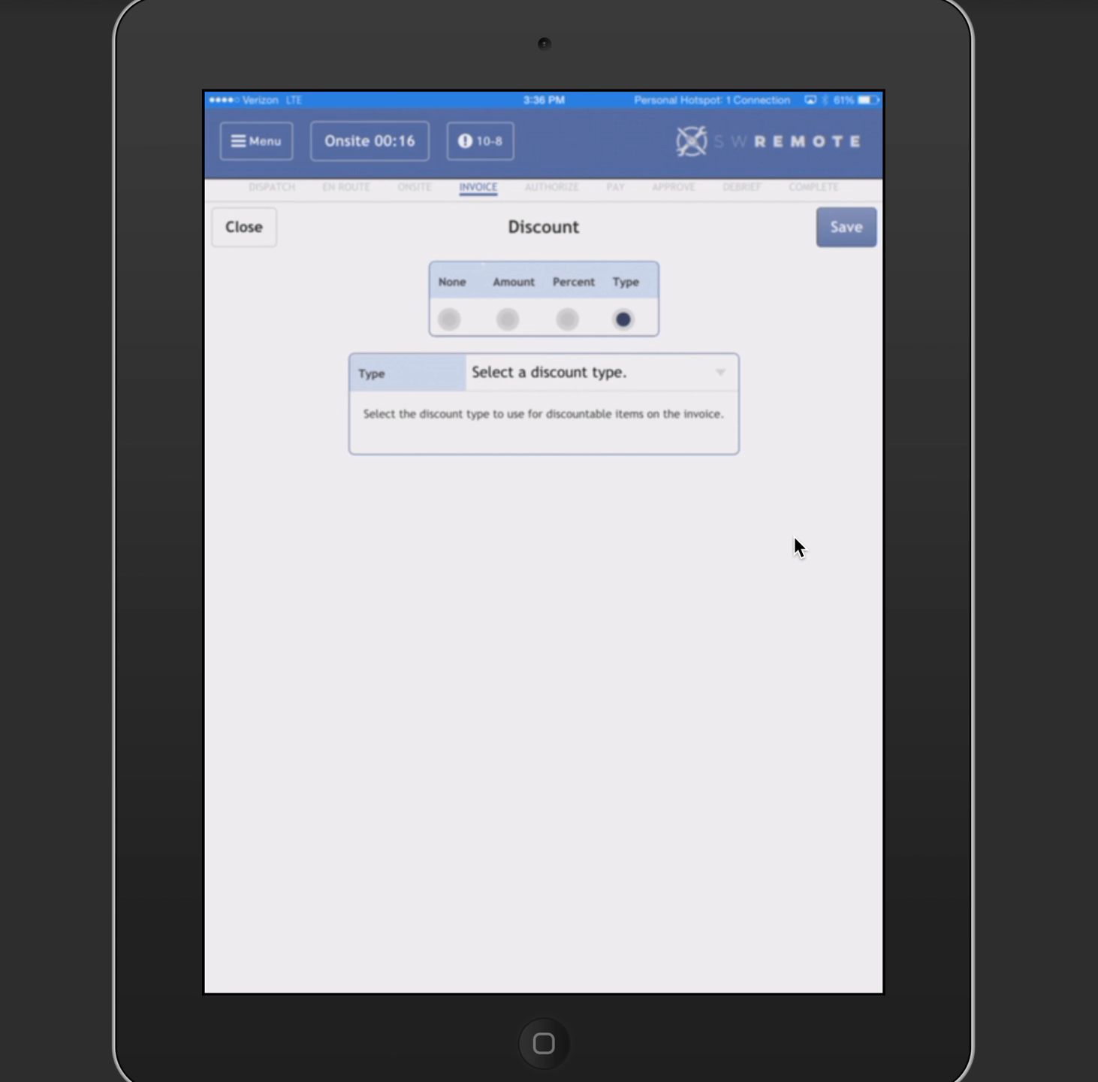
{"action": "left_click", "coordinate": [449, 321]}
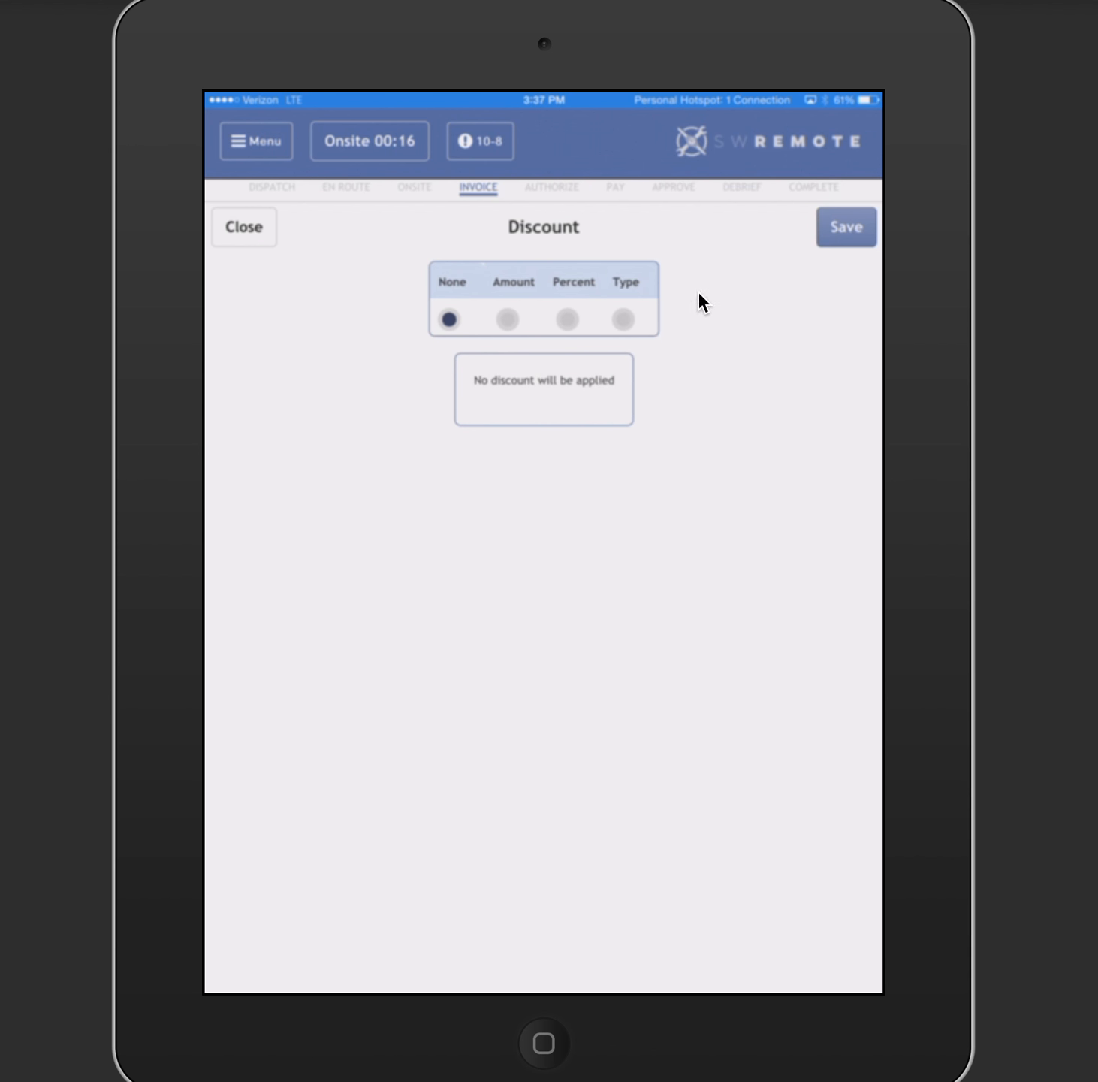
{"action": "left_click", "coordinate": [240, 224]}
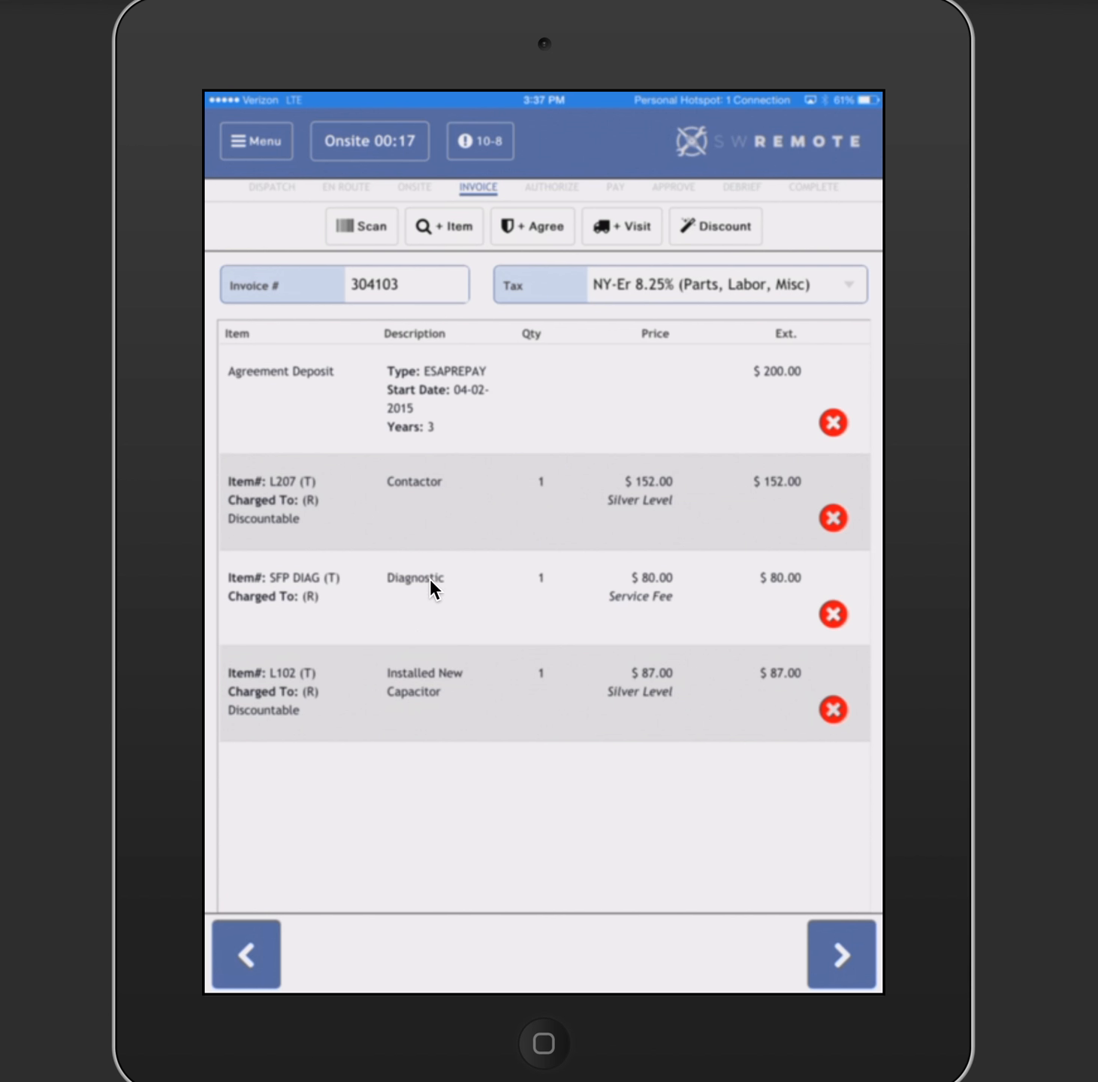
- Open the L207 Contactor invoice item to check its Discountable setting, and save it as it is
{"action": "left_click", "coordinate": [428, 524]}
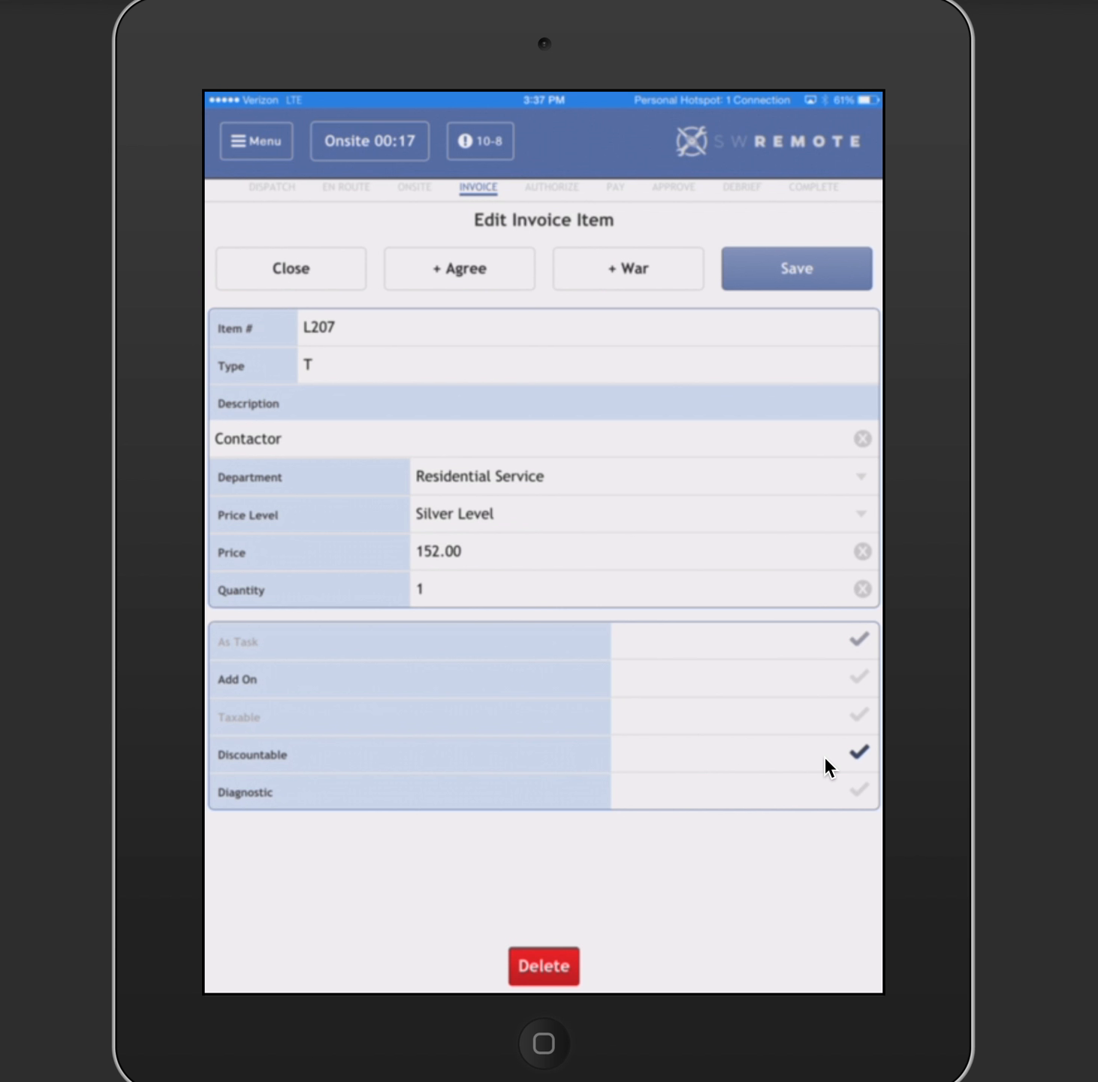
{"action": "left_click", "coordinate": [782, 269]}
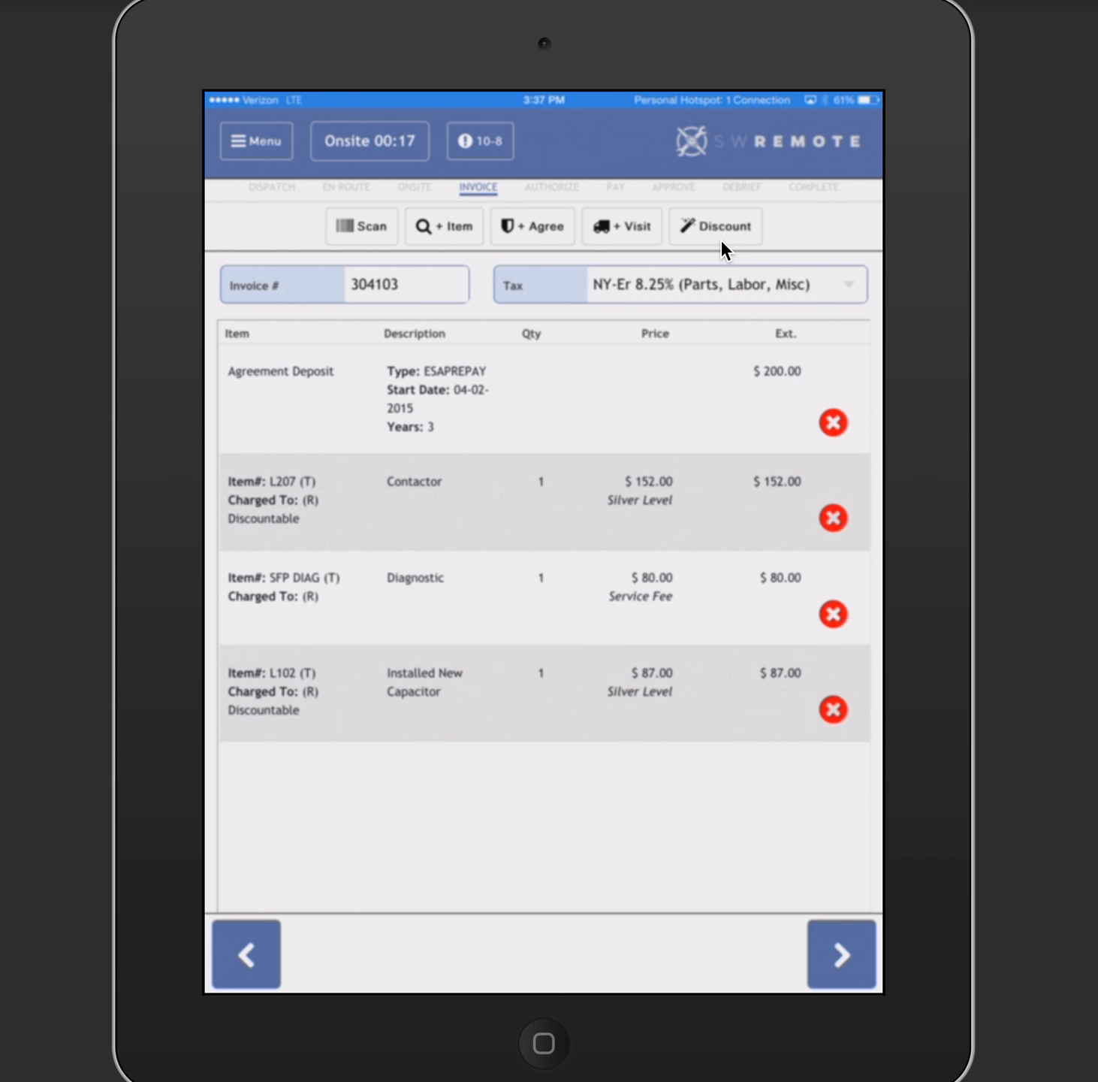
- Proceed to the work authorization, review the invoice details and terms, and draw a signature
{"action": "left_click", "coordinate": [830, 954]}
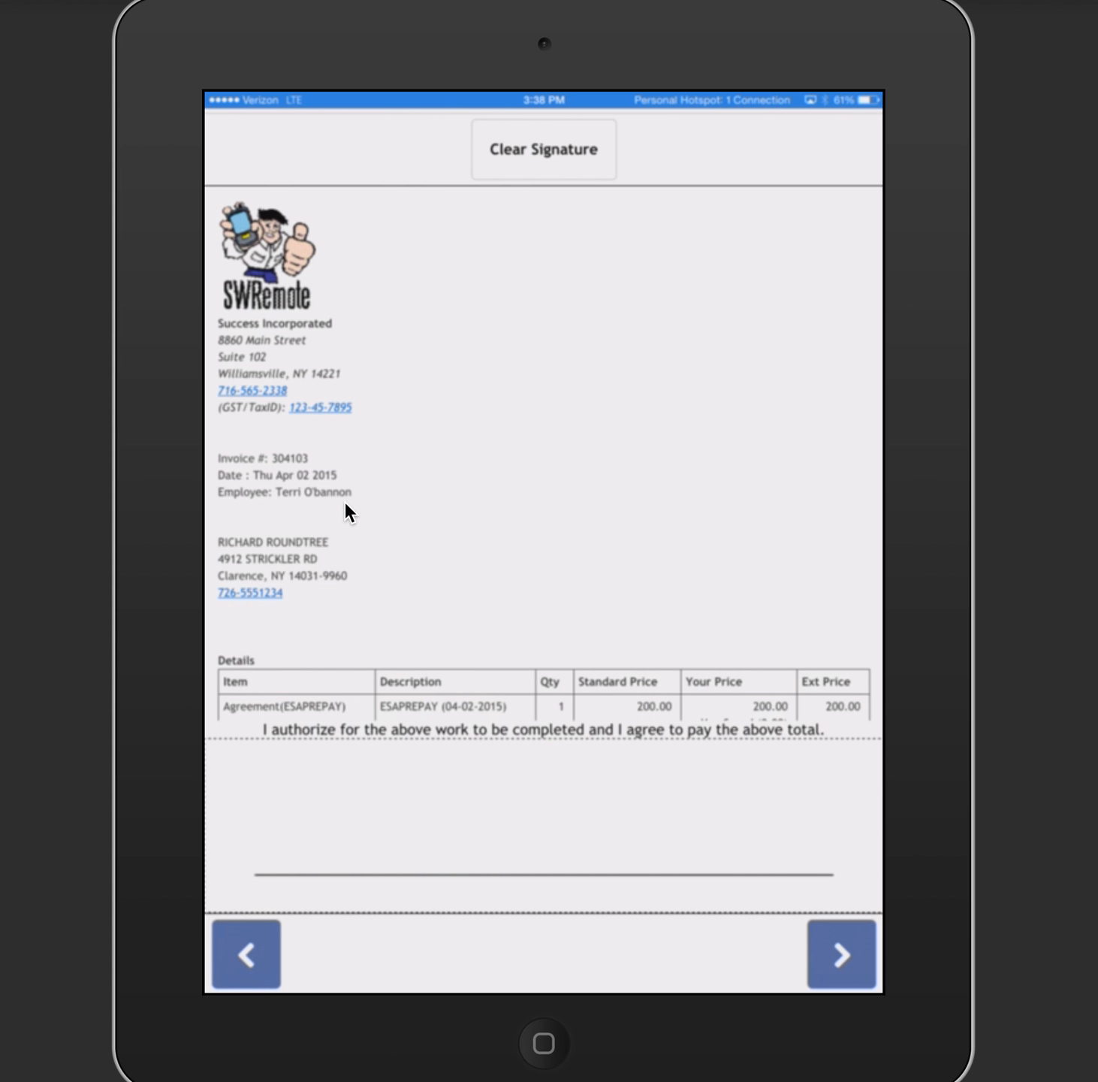
{"action": "scroll", "coordinate": [345, 512], "scroll_direction": "down", "scroll_amount": 3}
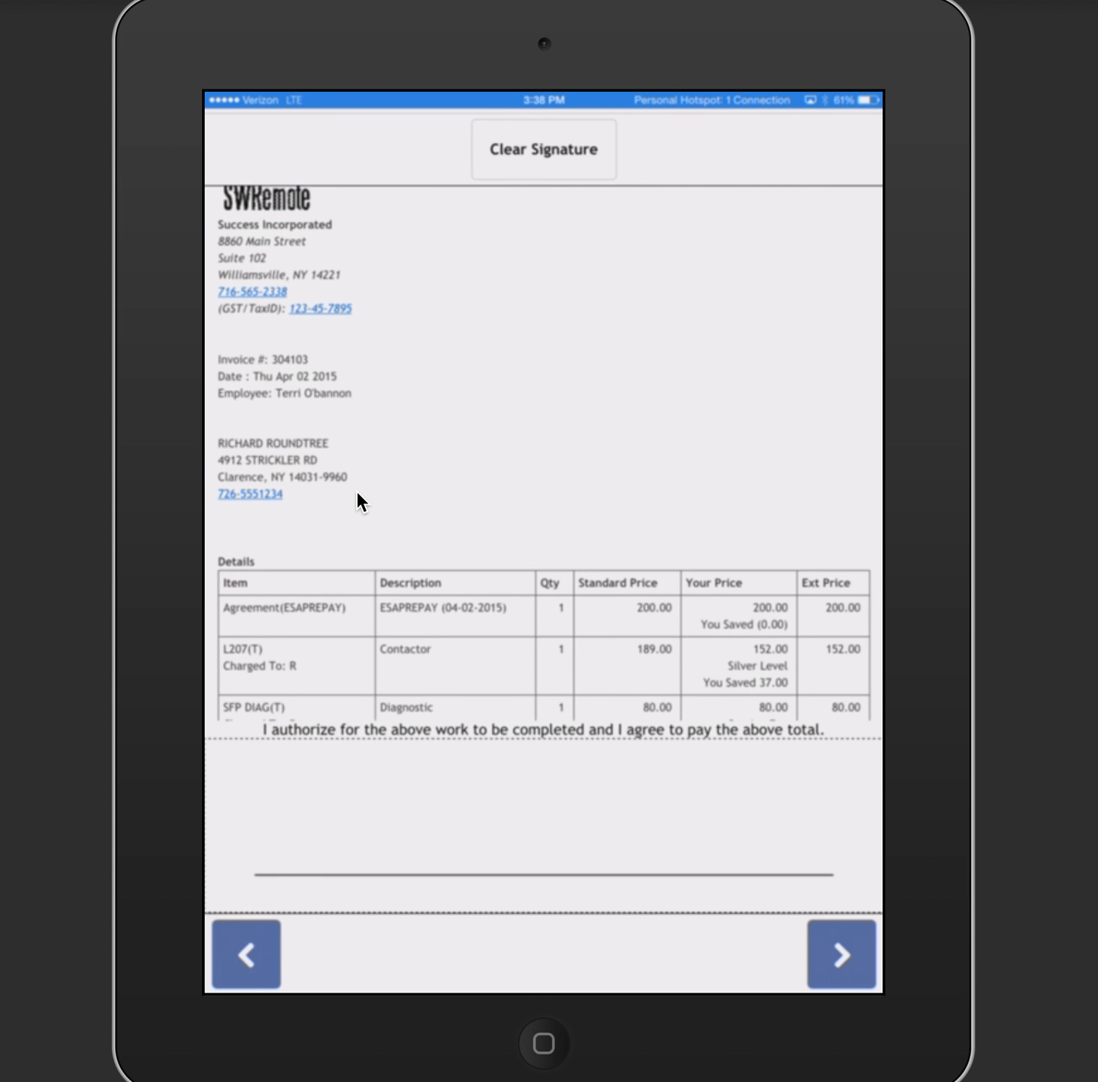
{"action": "scroll", "coordinate": [501, 516], "scroll_direction": "down", "scroll_amount": 3}
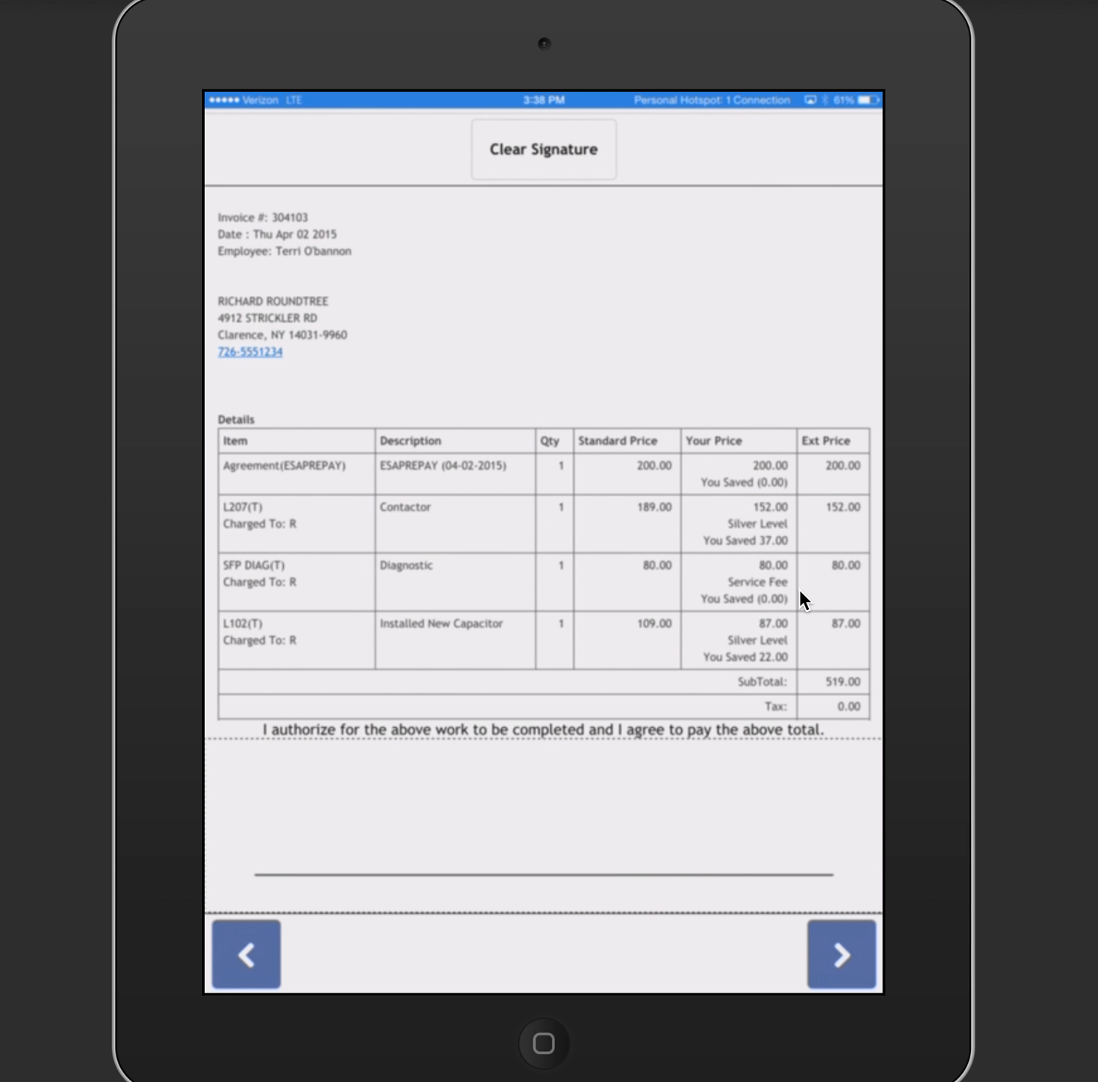
{"action": "scroll", "coordinate": [795, 607], "scroll_direction": "down", "scroll_amount": 5}
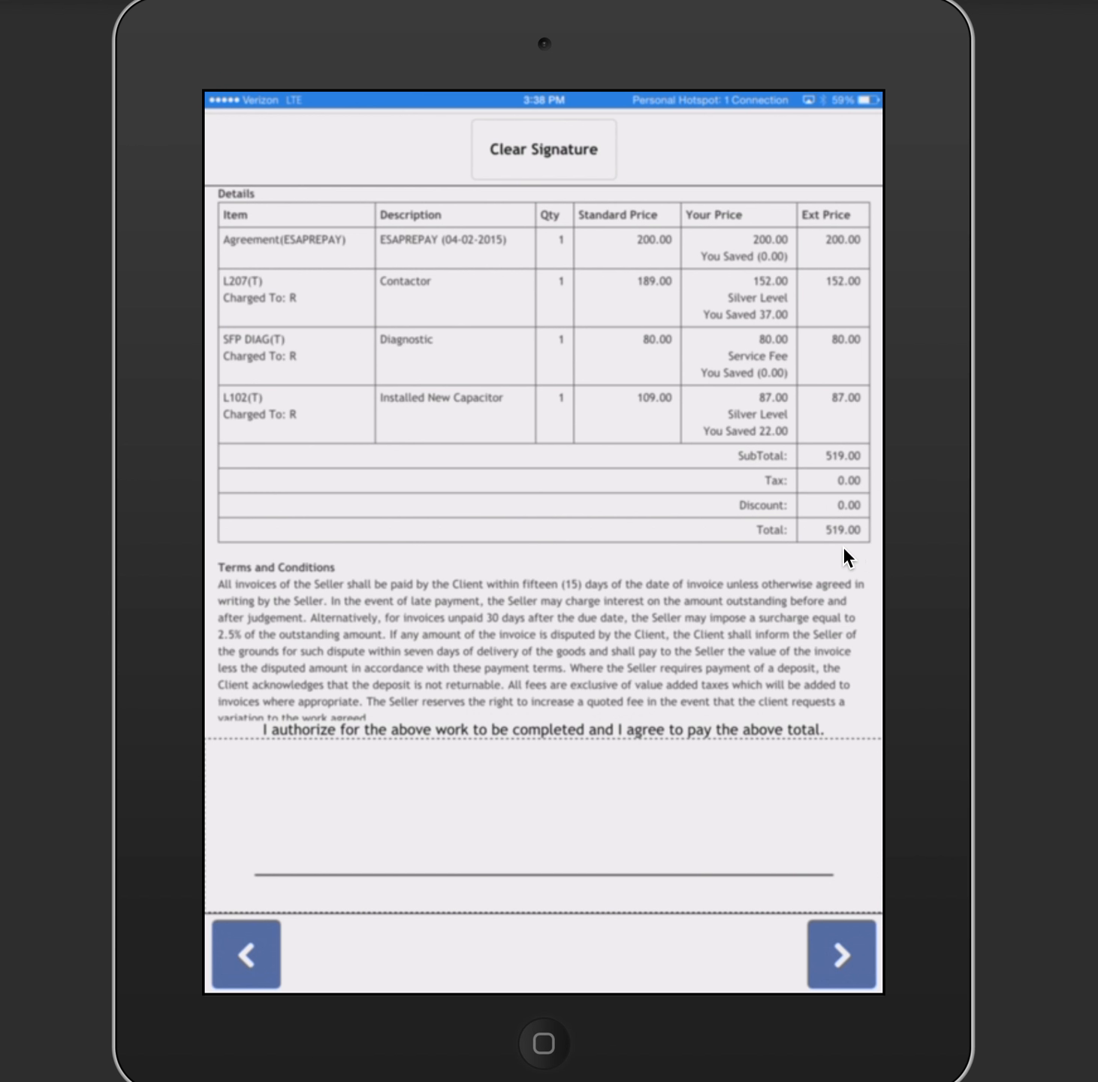
{"action": "scroll", "coordinate": [845, 551], "scroll_direction": "down", "scroll_amount": 5}
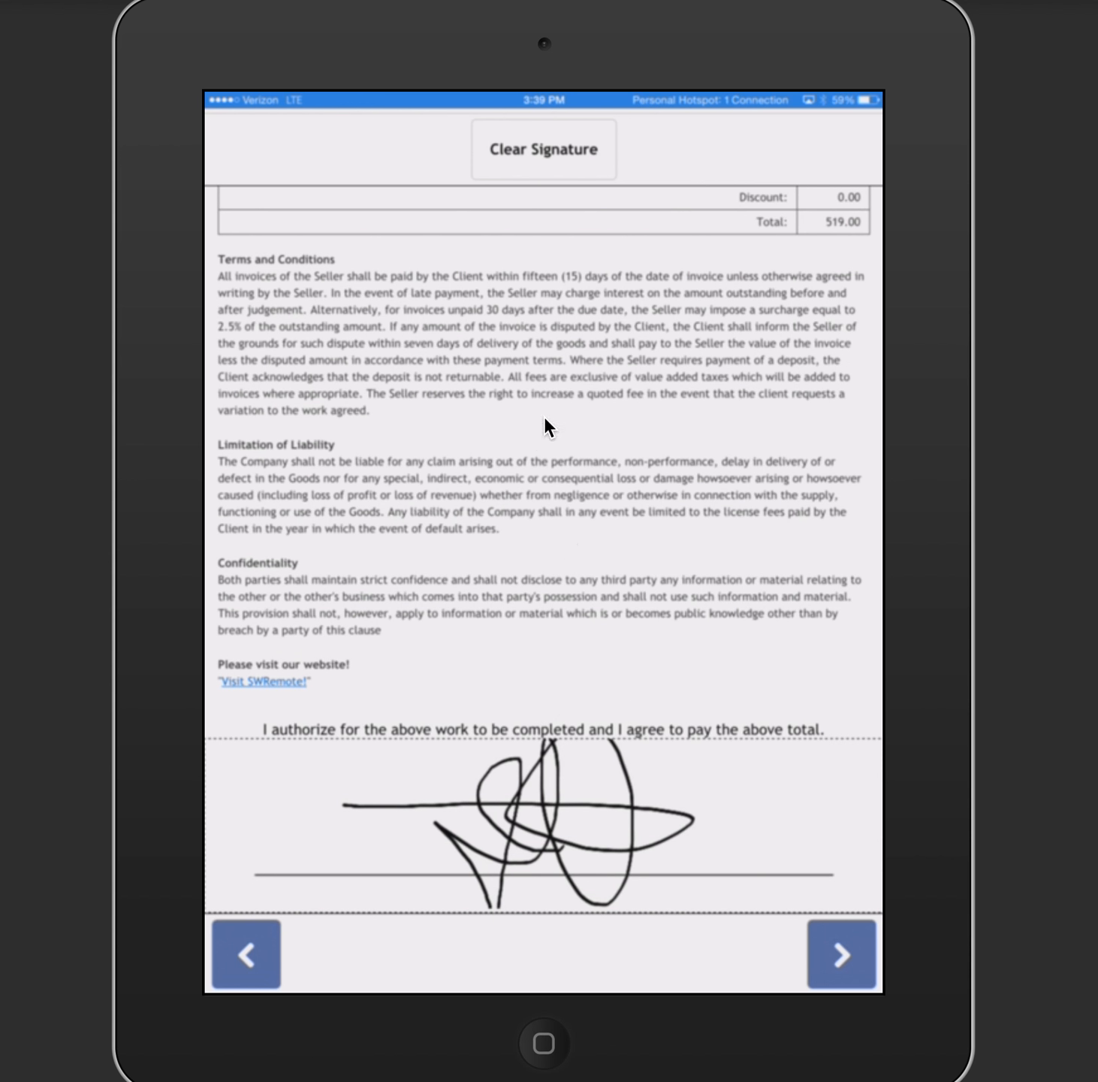
- Clear the authorization signature, sign again on the line, and continue to the payment stage
{"action": "left_click", "coordinate": [553, 168]}
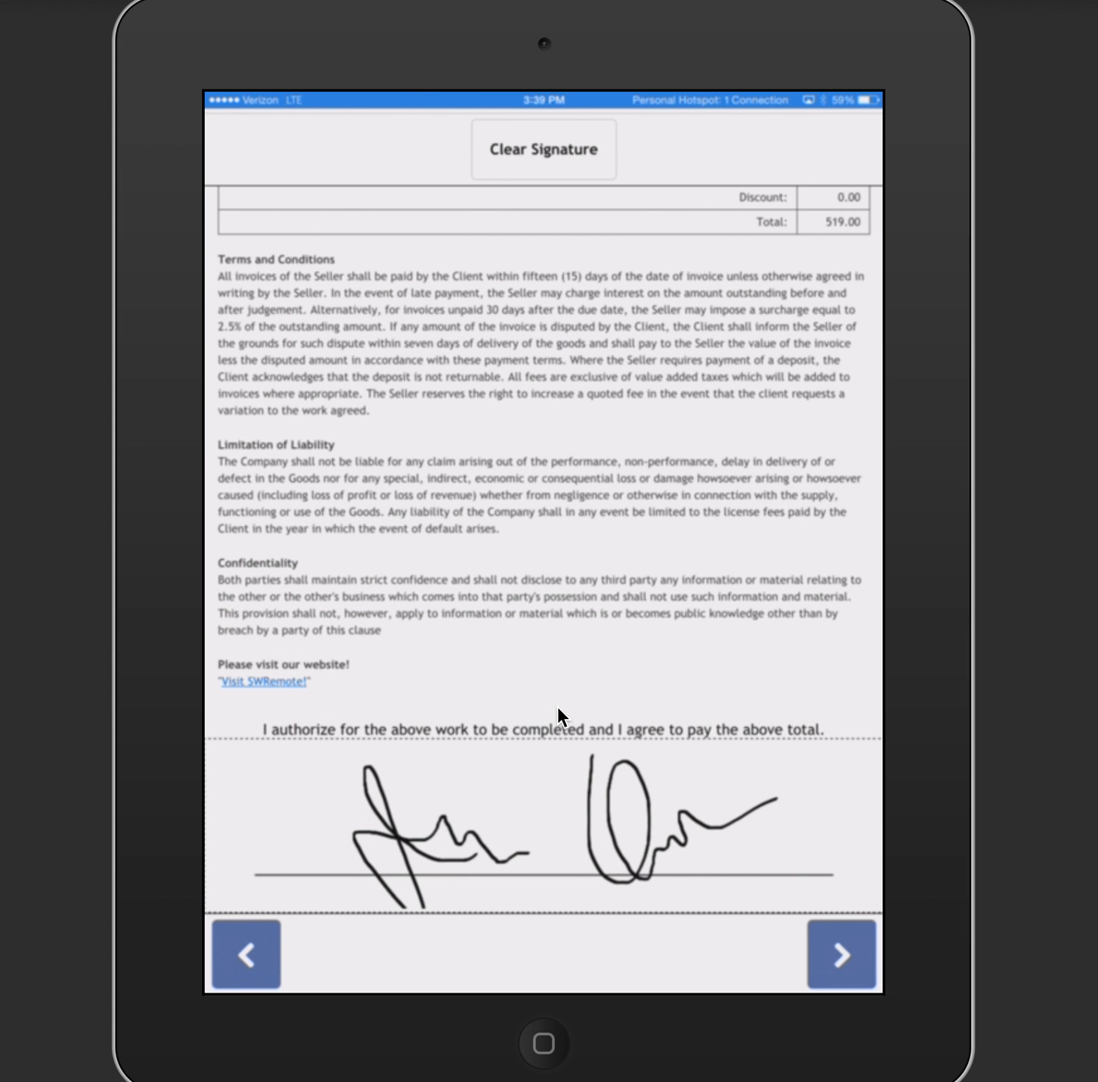
{"action": "left_click", "coordinate": [825, 958]}
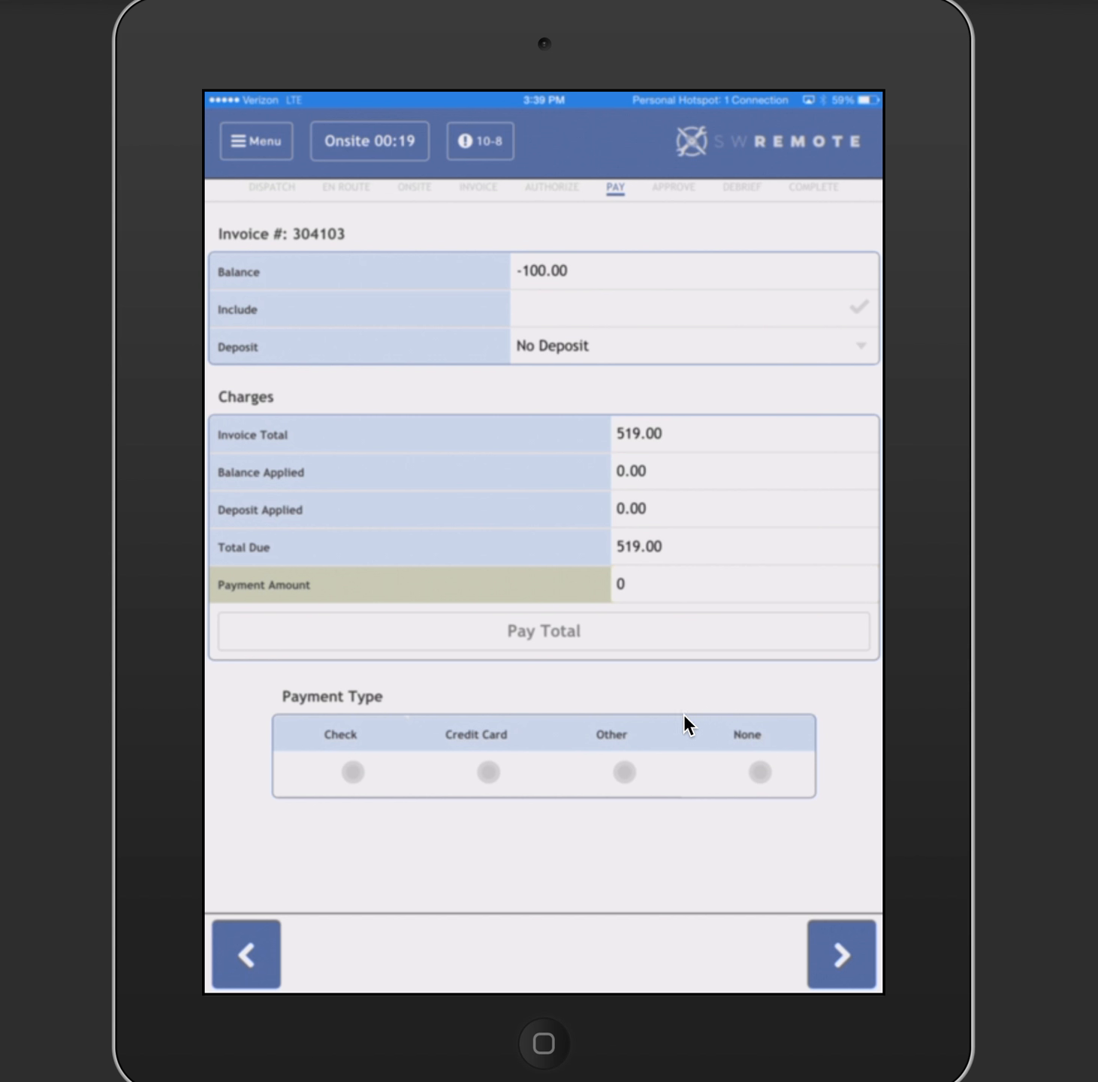
- Open the assignment's notes and look over the Work Done and Work Suggested sections
{"action": "left_click", "coordinate": [256, 152]}
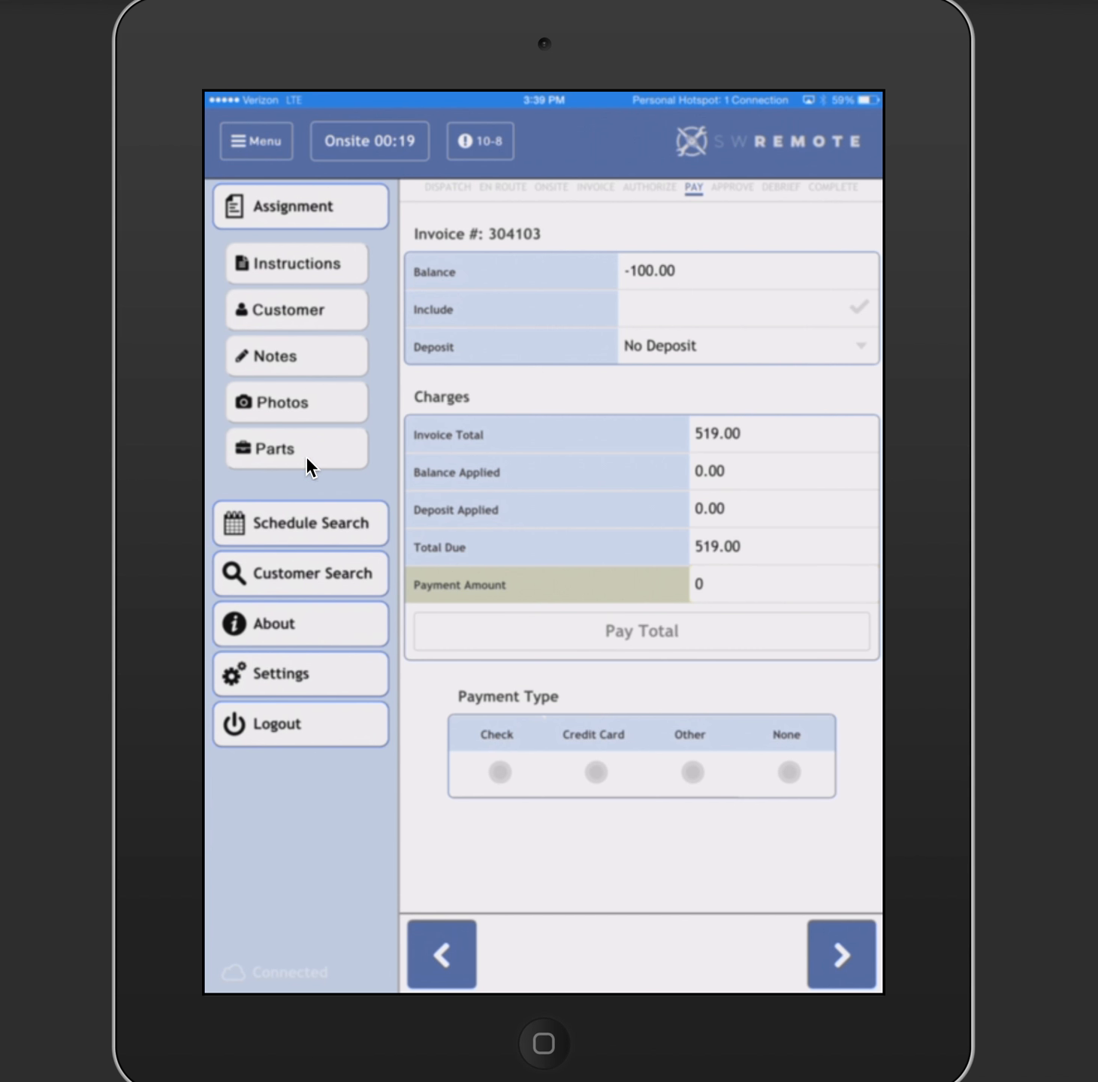
{"action": "left_click", "coordinate": [328, 365]}
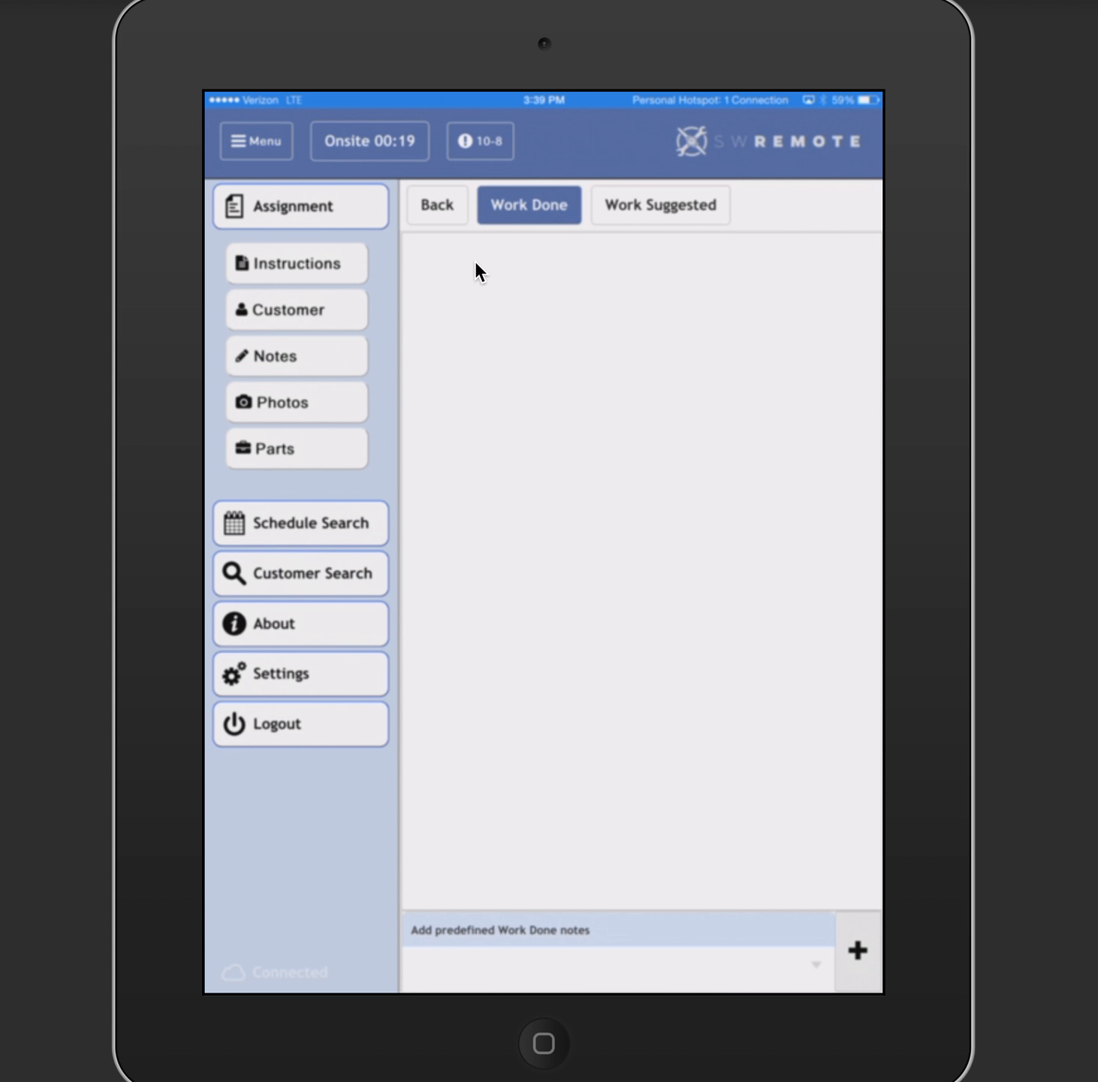
{"action": "left_click", "coordinate": [651, 219]}
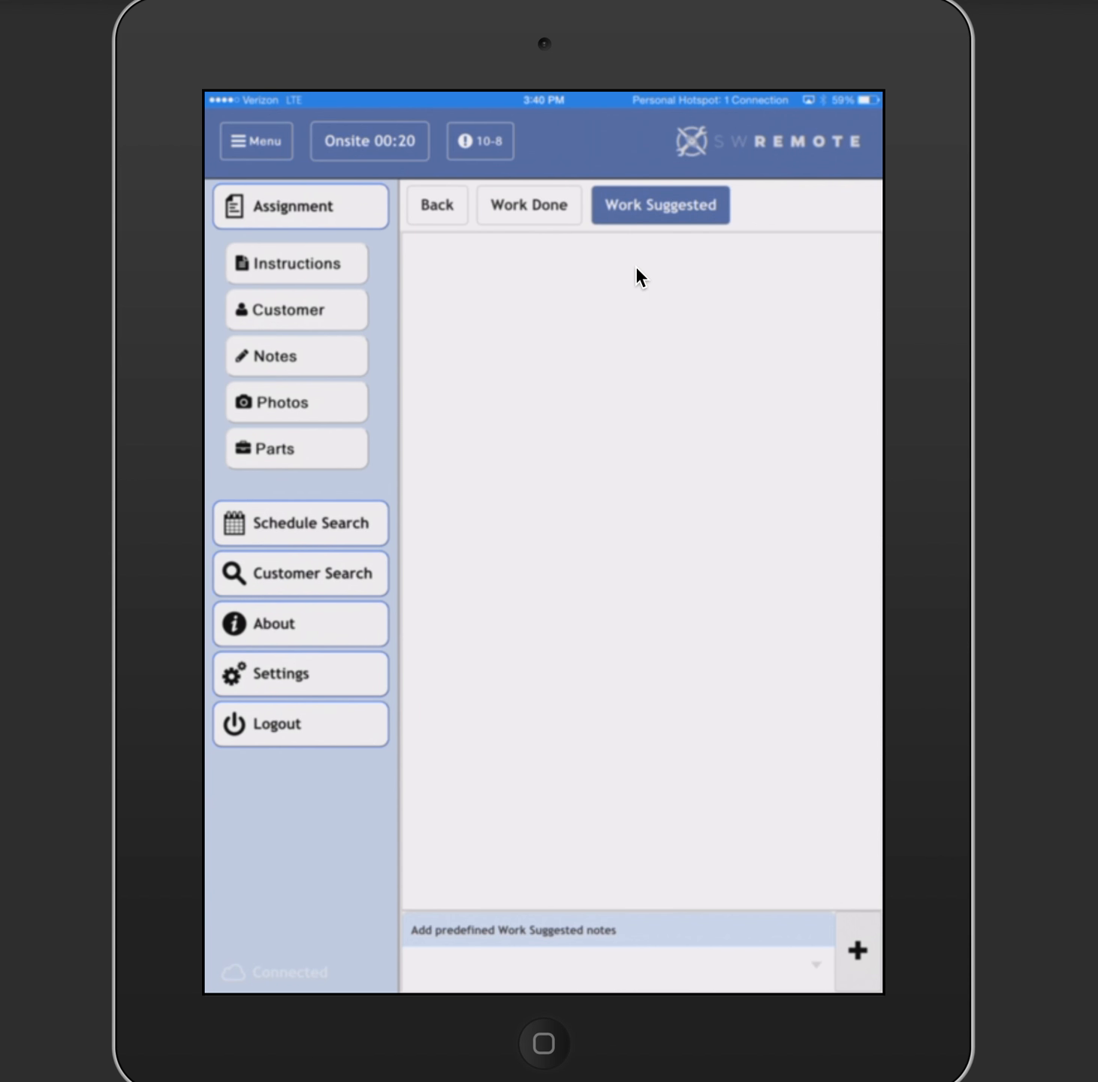
{"action": "left_click", "coordinate": [534, 206]}
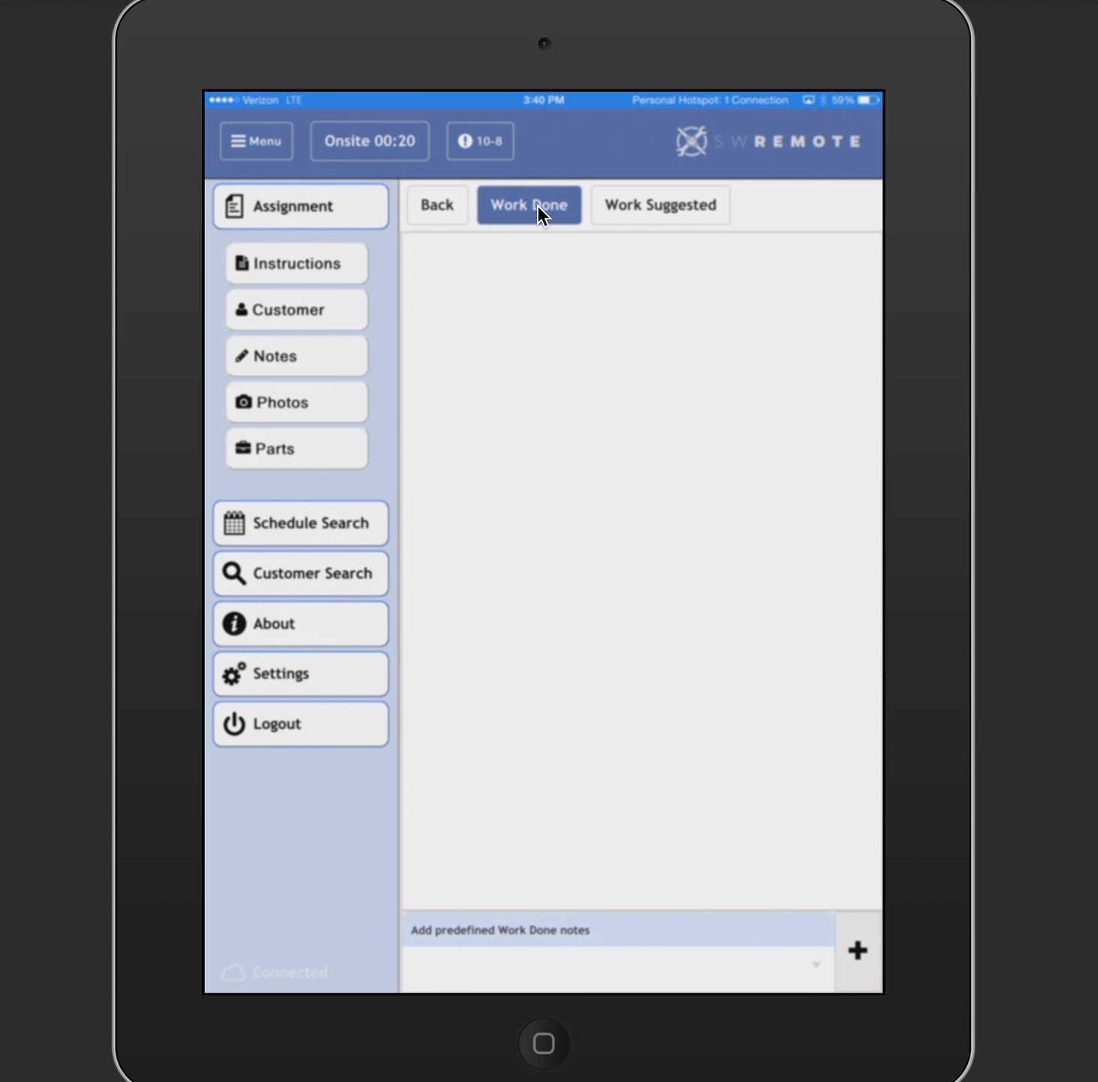
{"action": "left_click", "coordinate": [524, 256]}
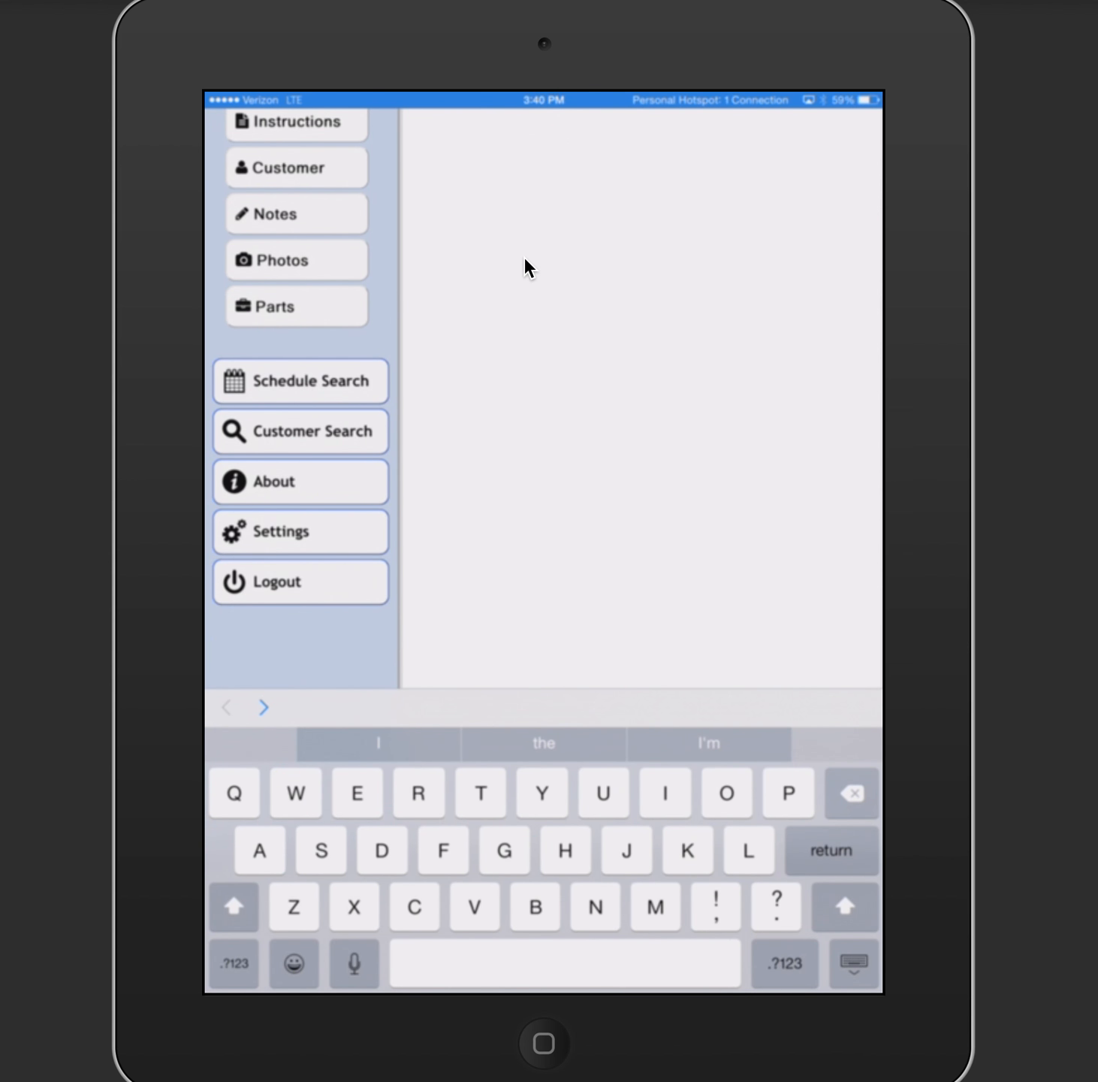
{"action": "left_click", "coordinate": [884, 988]}
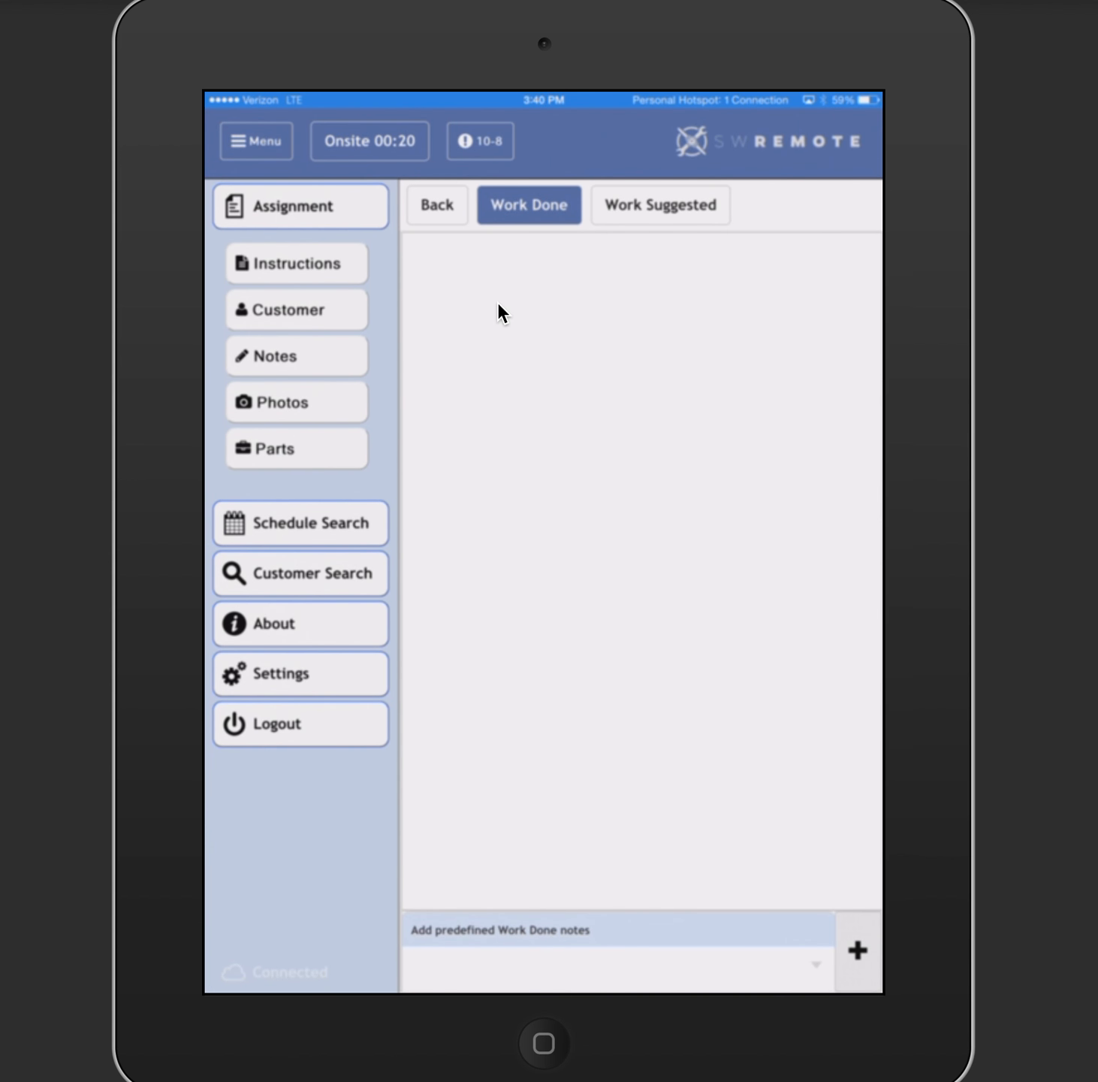
- Add the predefined Precision Tune-Up note to the Work Done notes
{"action": "left_click", "coordinate": [496, 301]}
{"action": "left_click", "coordinate": [805, 965]}
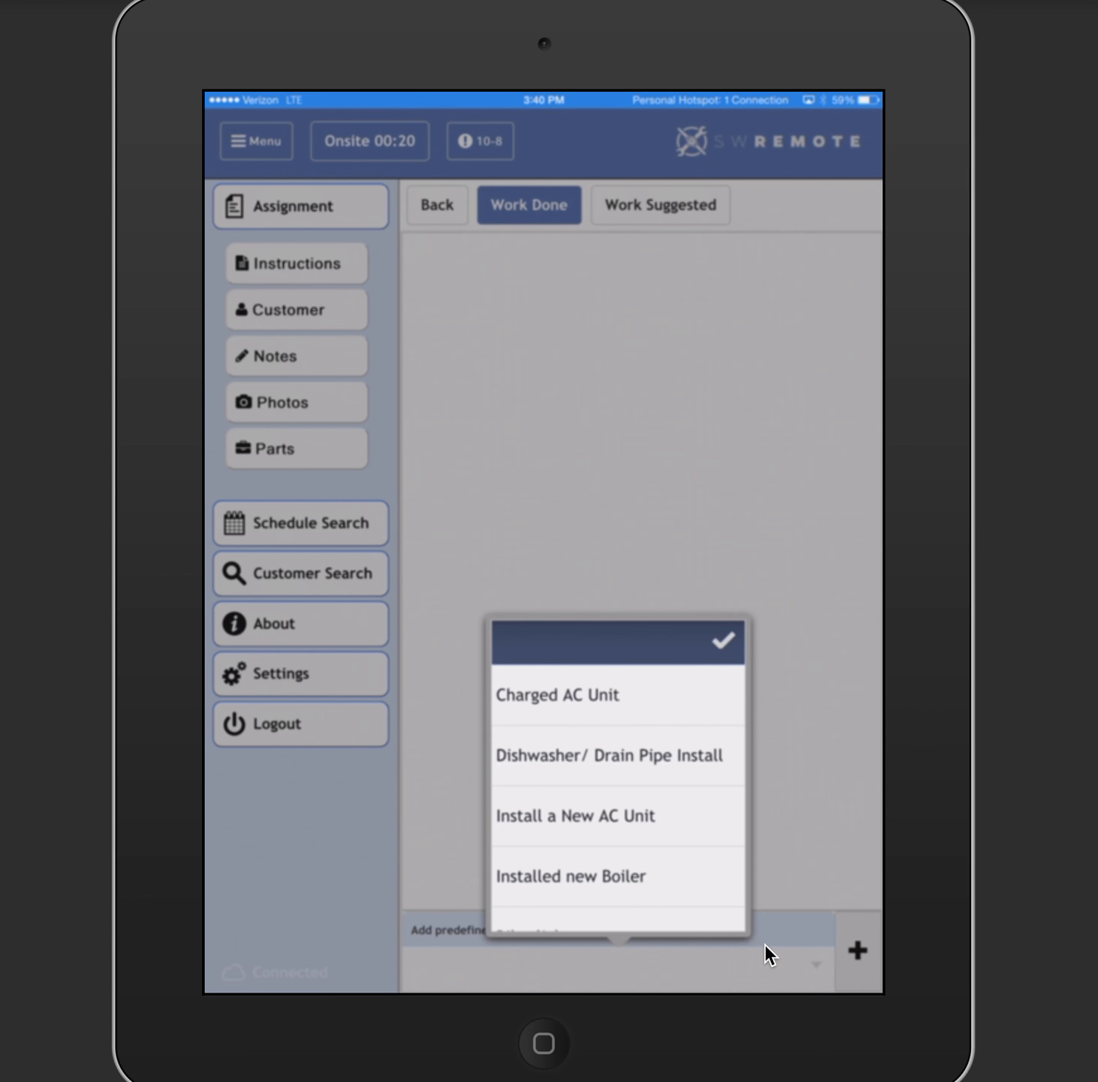
{"action": "scroll", "coordinate": [618, 776], "scroll_direction": "down", "scroll_amount": 3}
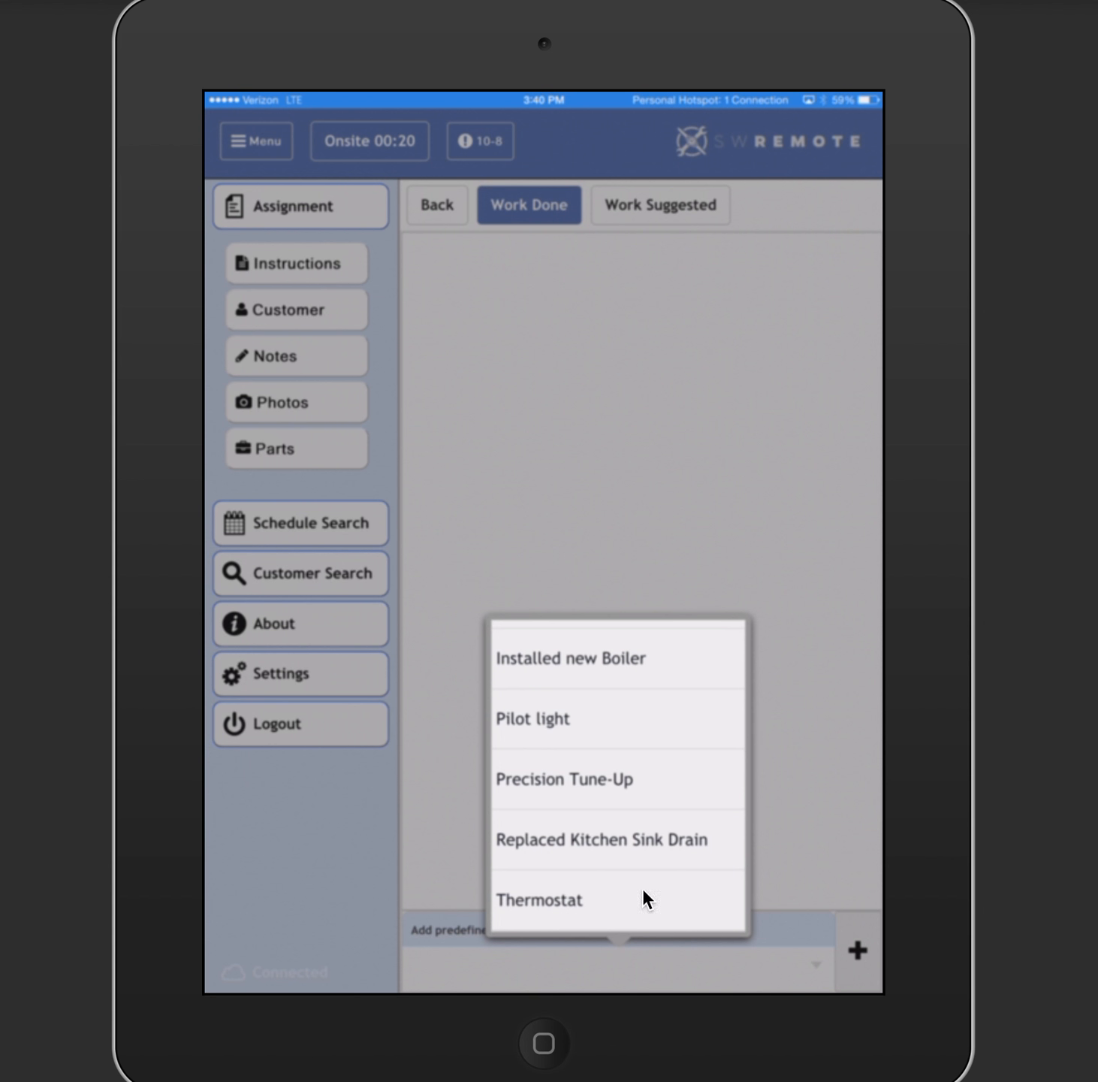
{"action": "left_click", "coordinate": [631, 778]}
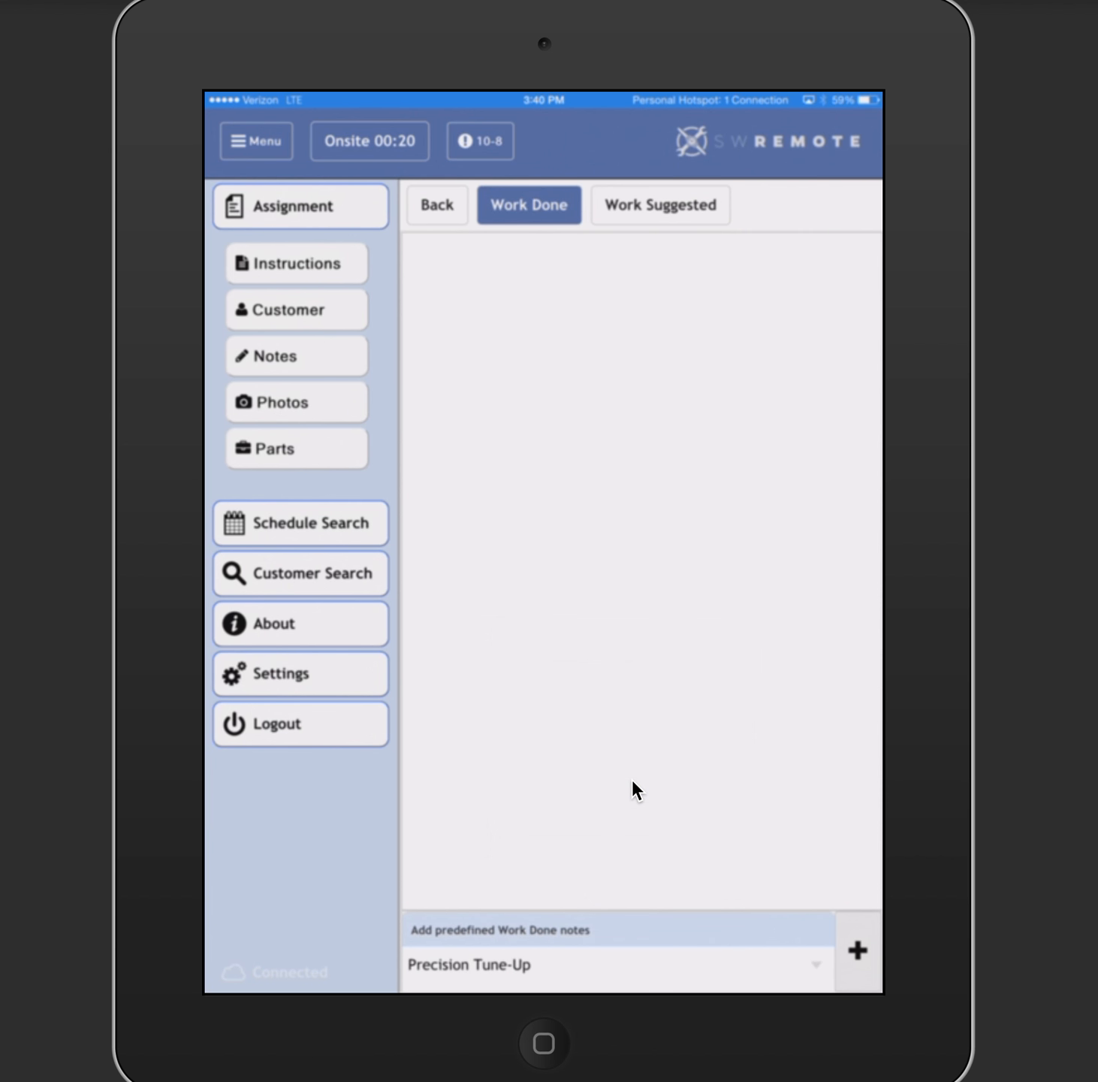
{"action": "left_click", "coordinate": [854, 954]}
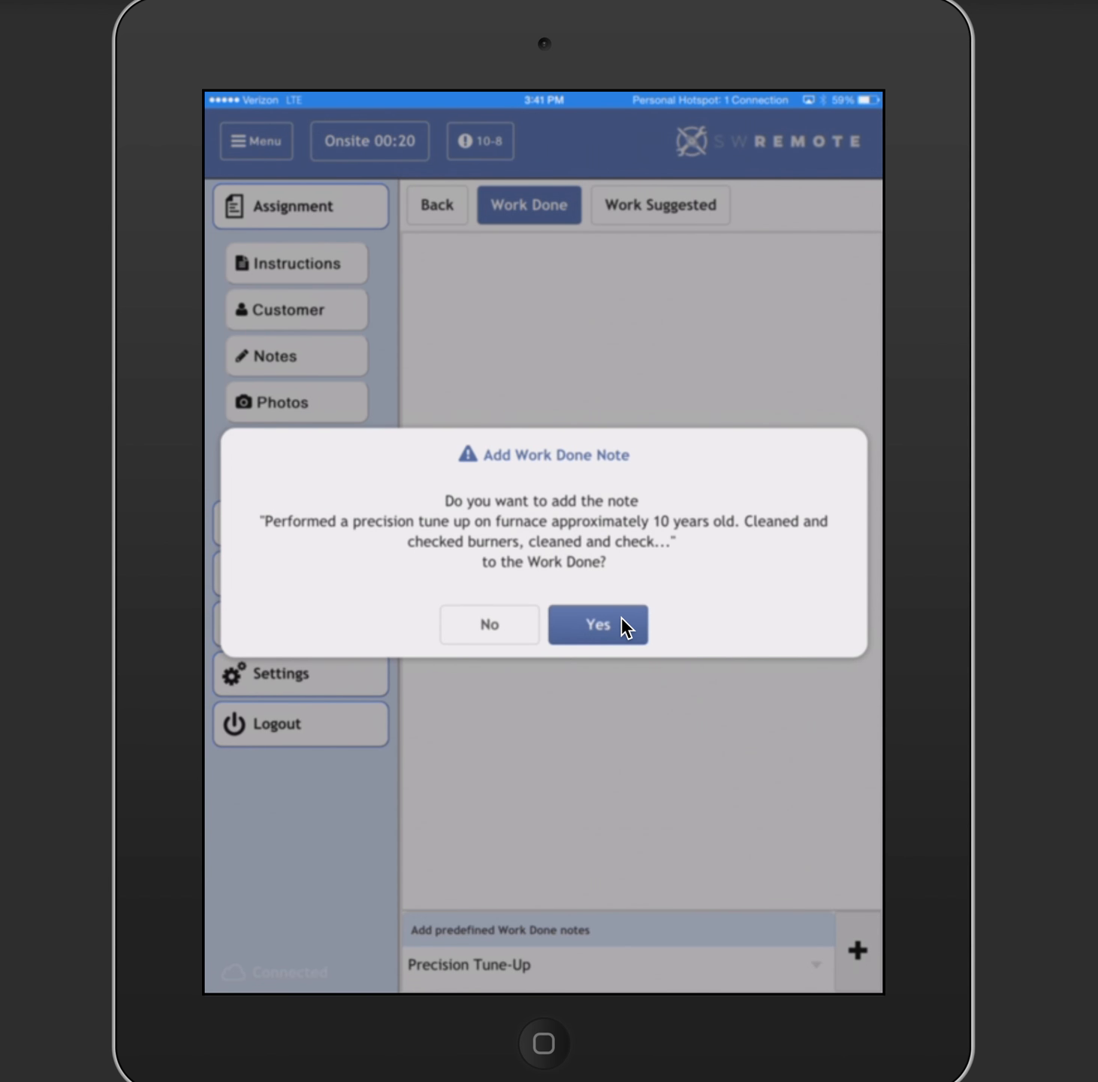
{"action": "left_click", "coordinate": [598, 625]}
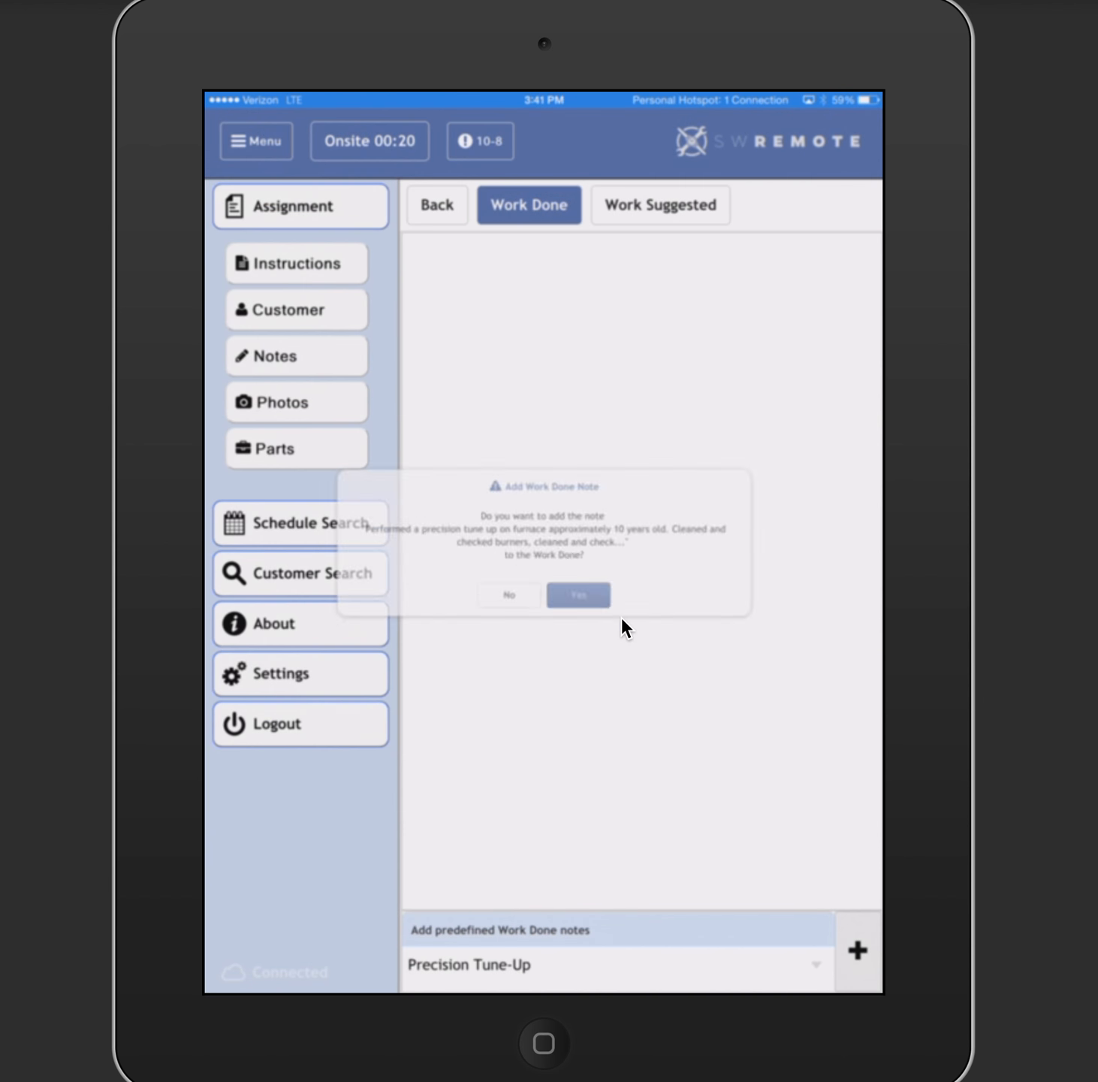
- Append a separate line reading "install the capacitor and a contactor" below the tune-up text in Work Done
{"action": "left_click", "coordinate": [553, 325]}
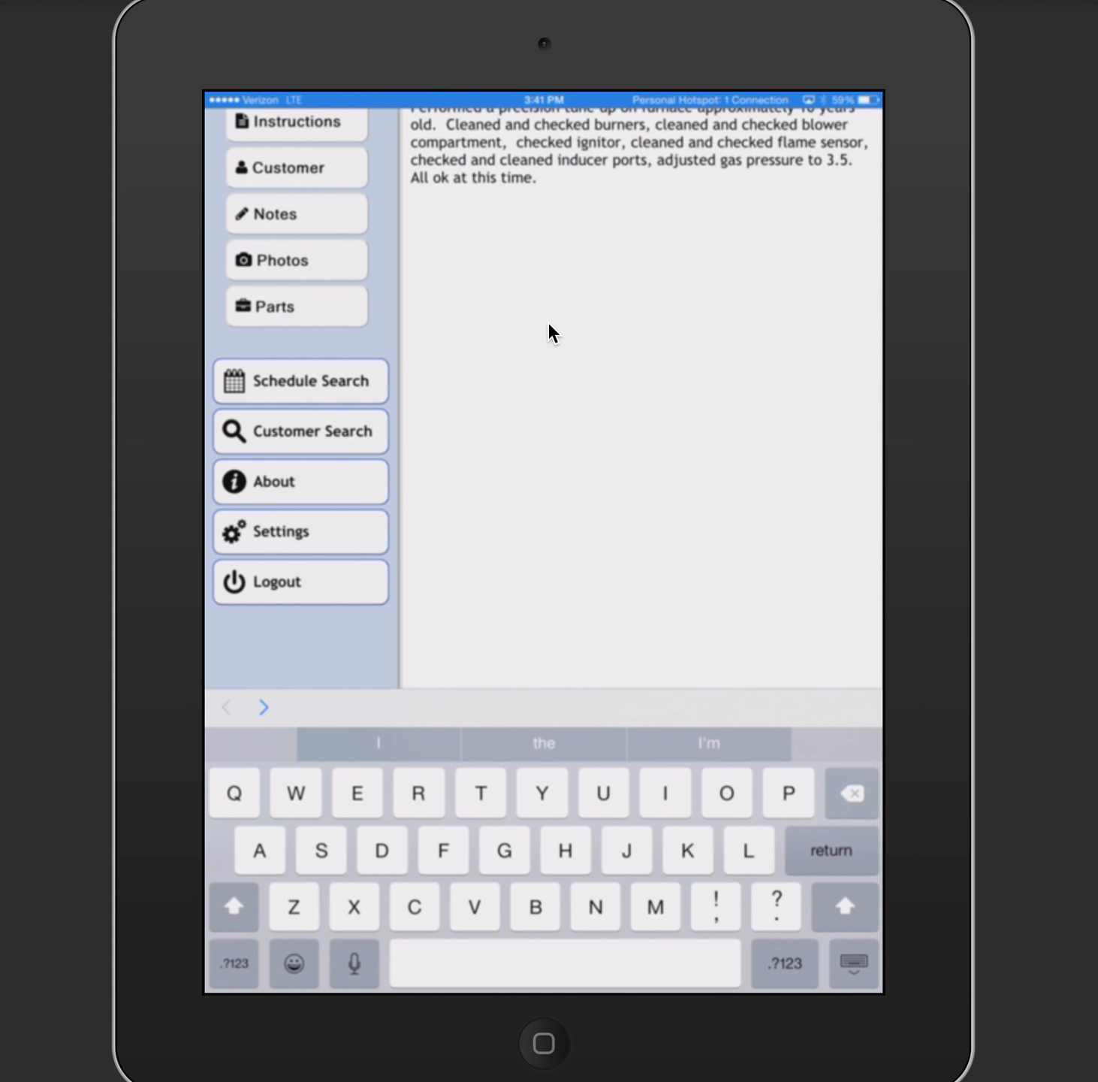
{"action": "left_click", "coordinate": [547, 321]}
{"action": "key", "text": "Return"}
{"action": "left_click", "coordinate": [360, 975]}
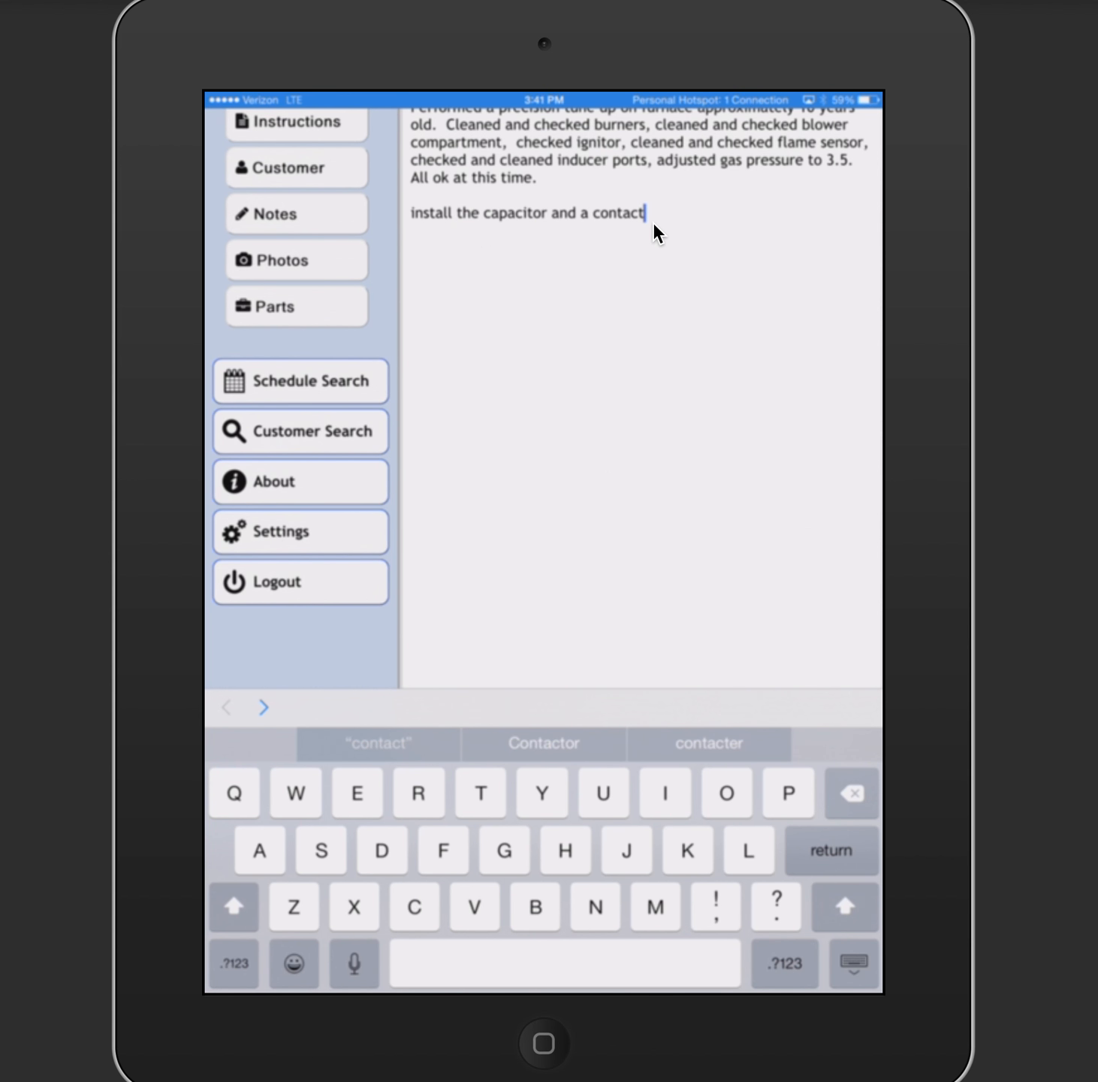
{"action": "type", "text": "or"}
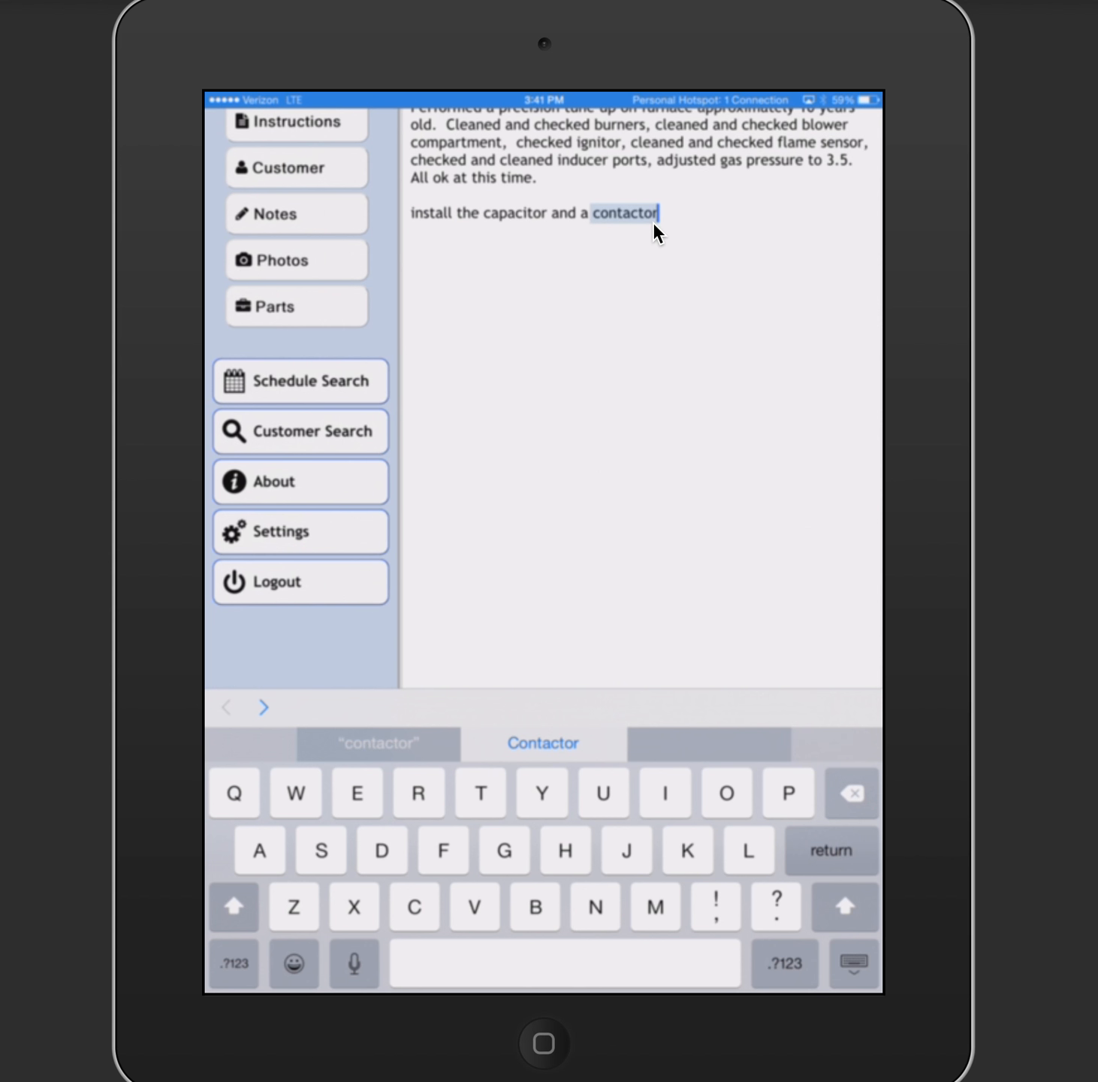
- Reword the start of the added Work Done line from "install the" to "installed a"
{"action": "left_click", "coordinate": [478, 211]}
{"action": "key", "text": "BackSpace"}
{"action": "key", "text": "BackSpace"}
{"action": "key", "text": "BackSpace"}
{"action": "key", "text": "BackSpace"}
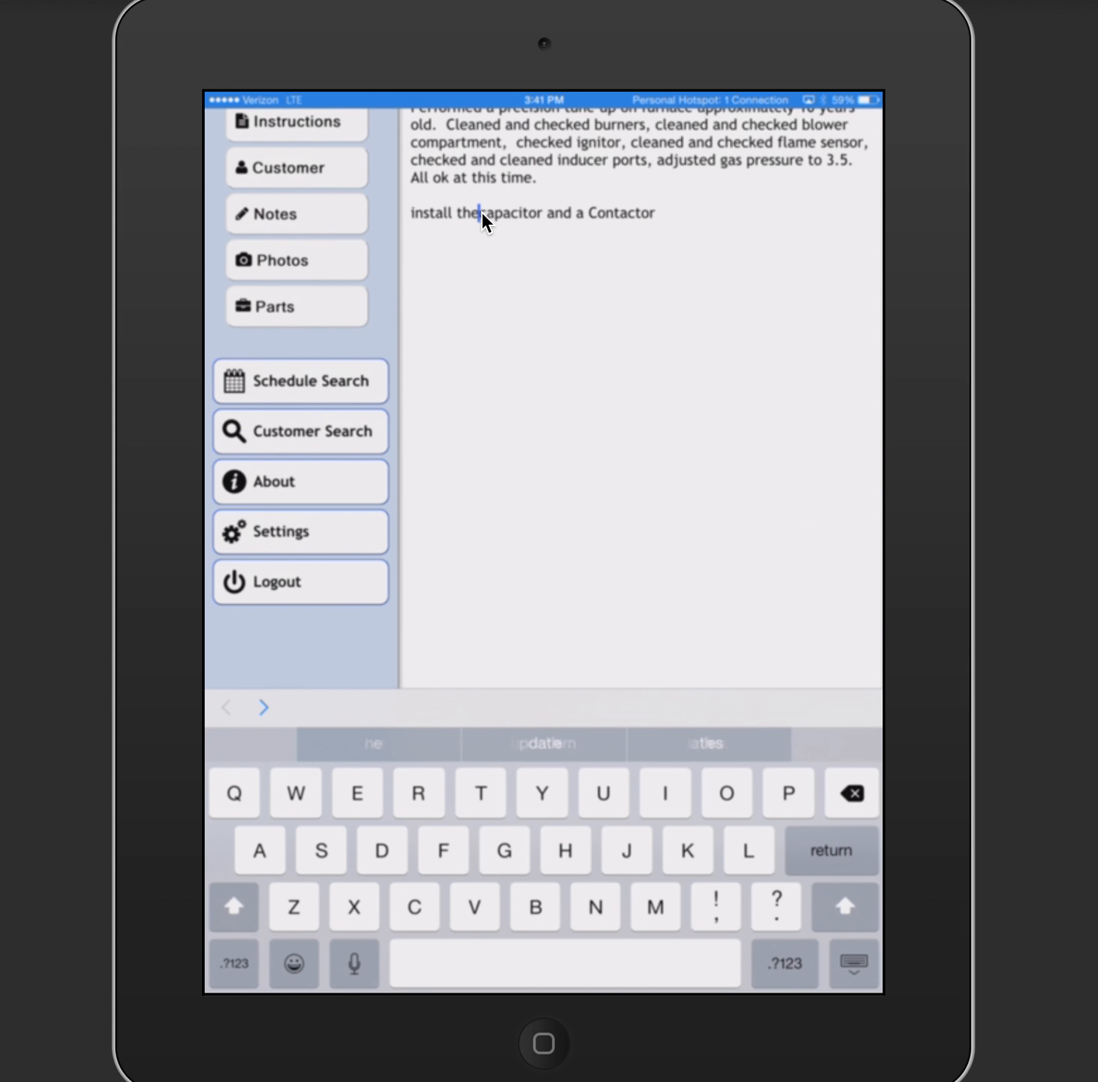
{"action": "key", "text": "BackSpace"}
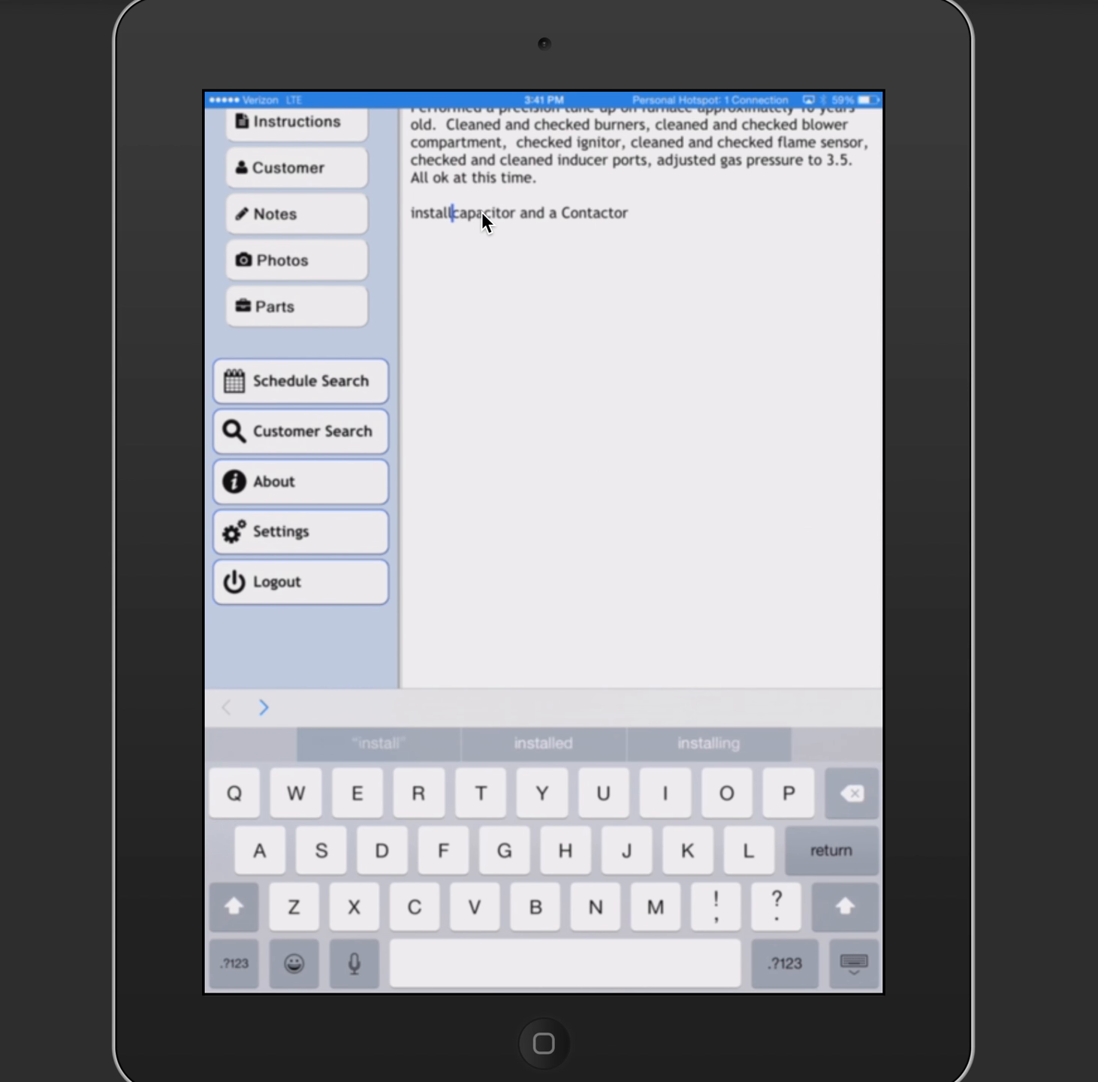
{"action": "type", "text": "ed a"}
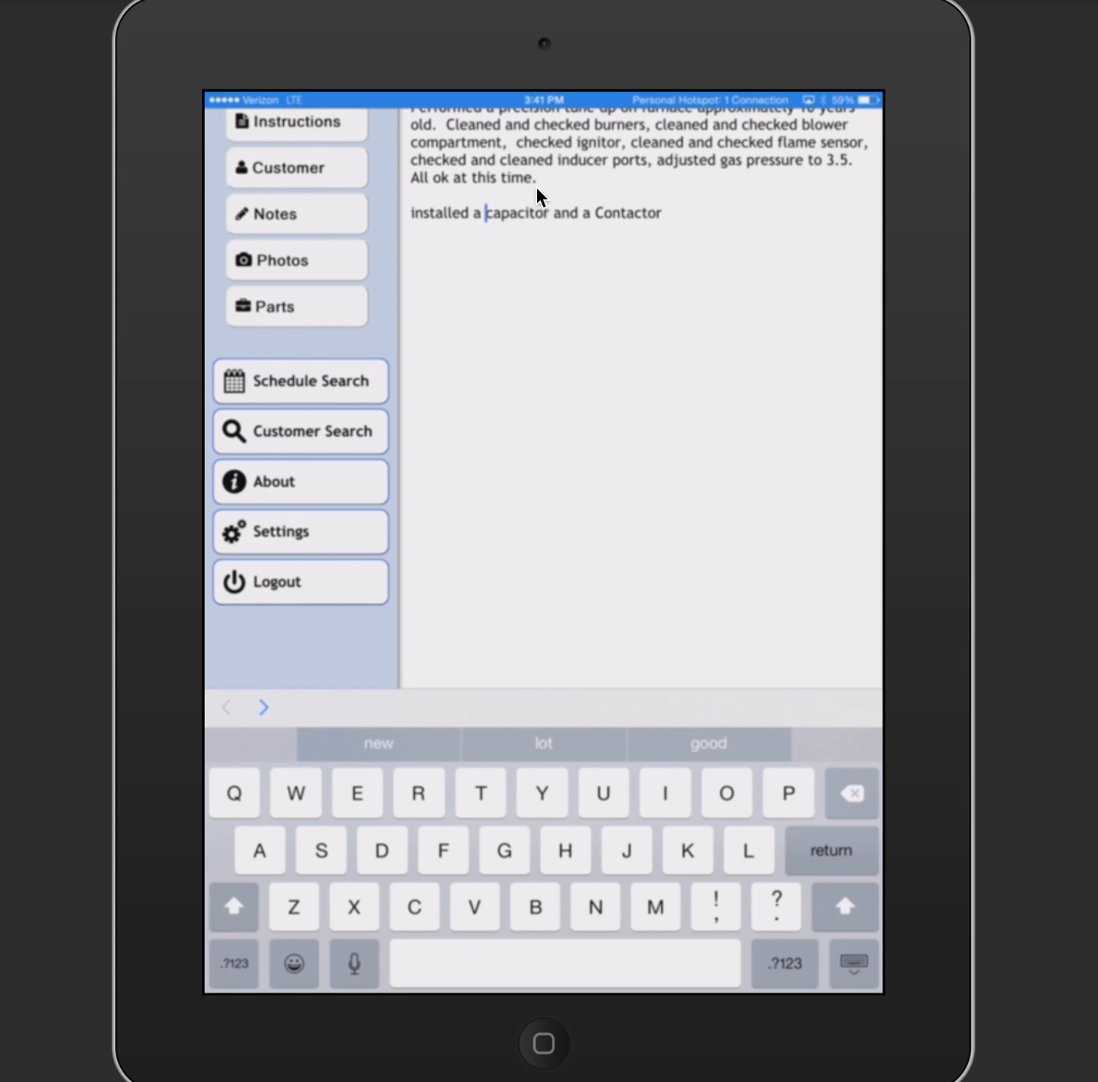
- Correct the end of the added Work Done line to read "contactor." in lowercase with a period, and finish editing
{"action": "left_click", "coordinate": [670, 205]}
{"action": "left_click", "coordinate": [670, 206]}
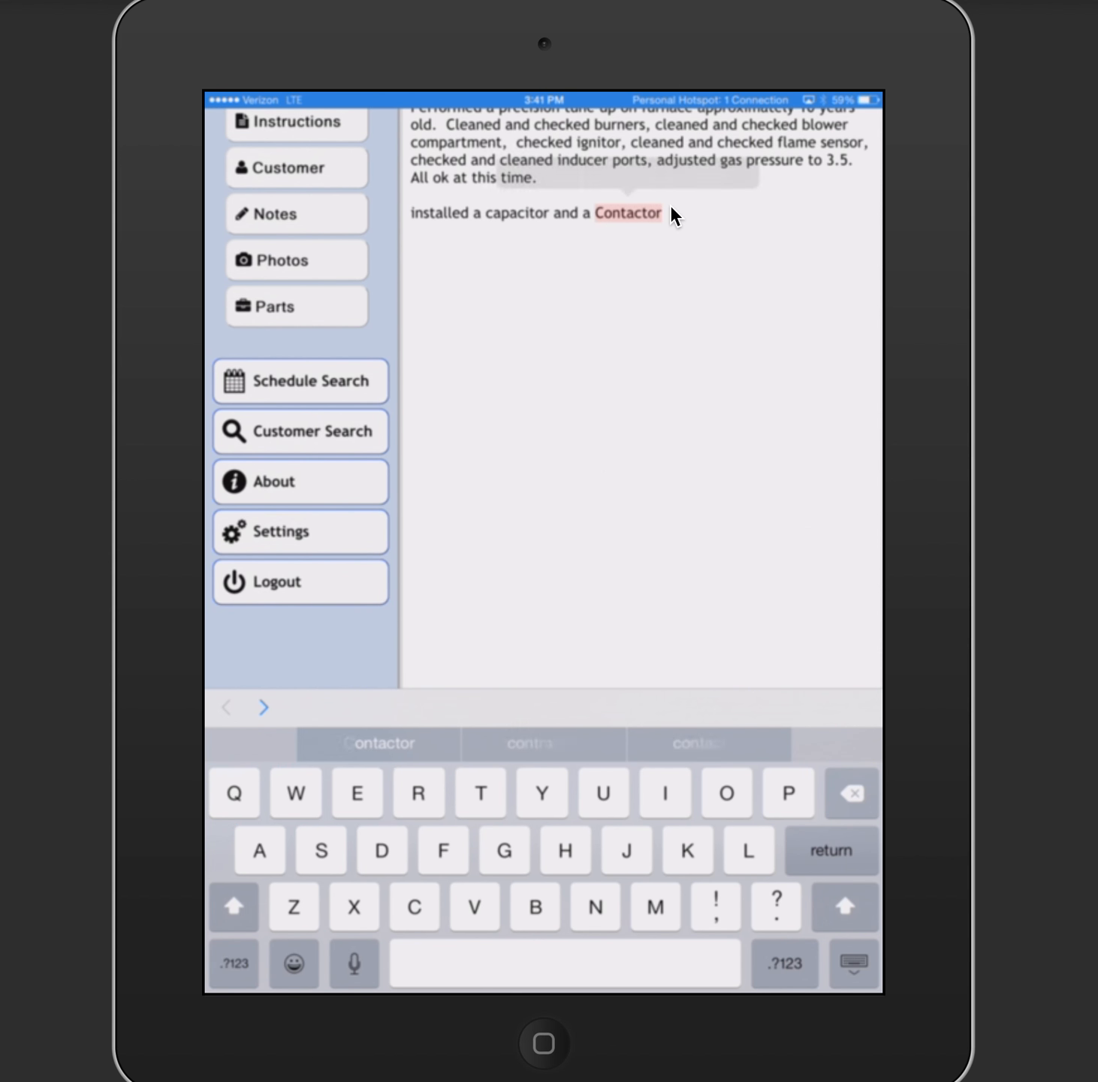
{"action": "left_click", "coordinate": [625, 173]}
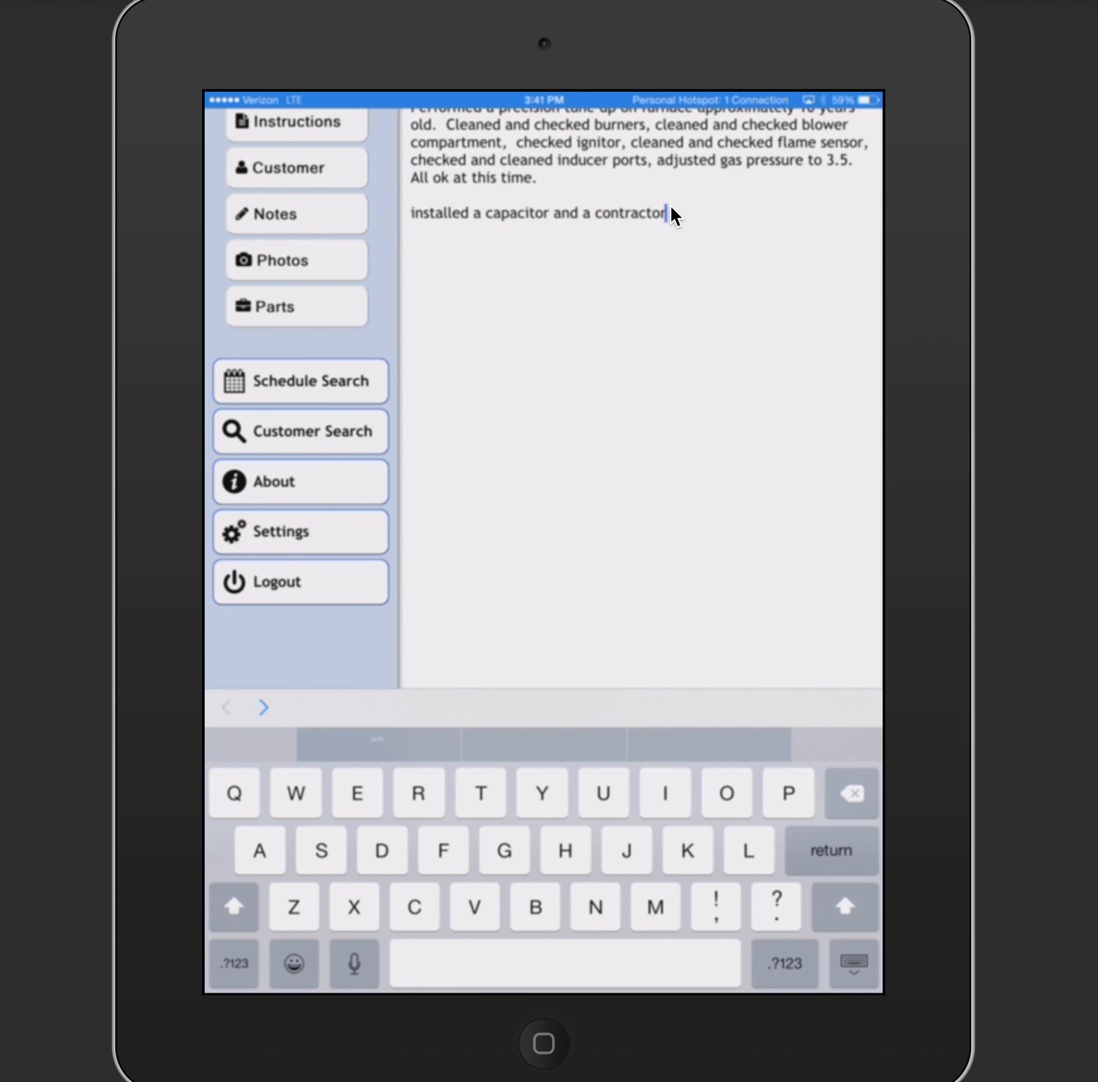
{"action": "left_click", "coordinate": [670, 205]}
{"action": "key", "text": "BackSpace"}
{"action": "key", "text": "BackSpace"}
{"action": "key", "text": "BackSpace"}
{"action": "key", "text": "BackSpace"}
{"action": "key", "text": "BackSpace"}
{"action": "key", "text": "BackSpace"}
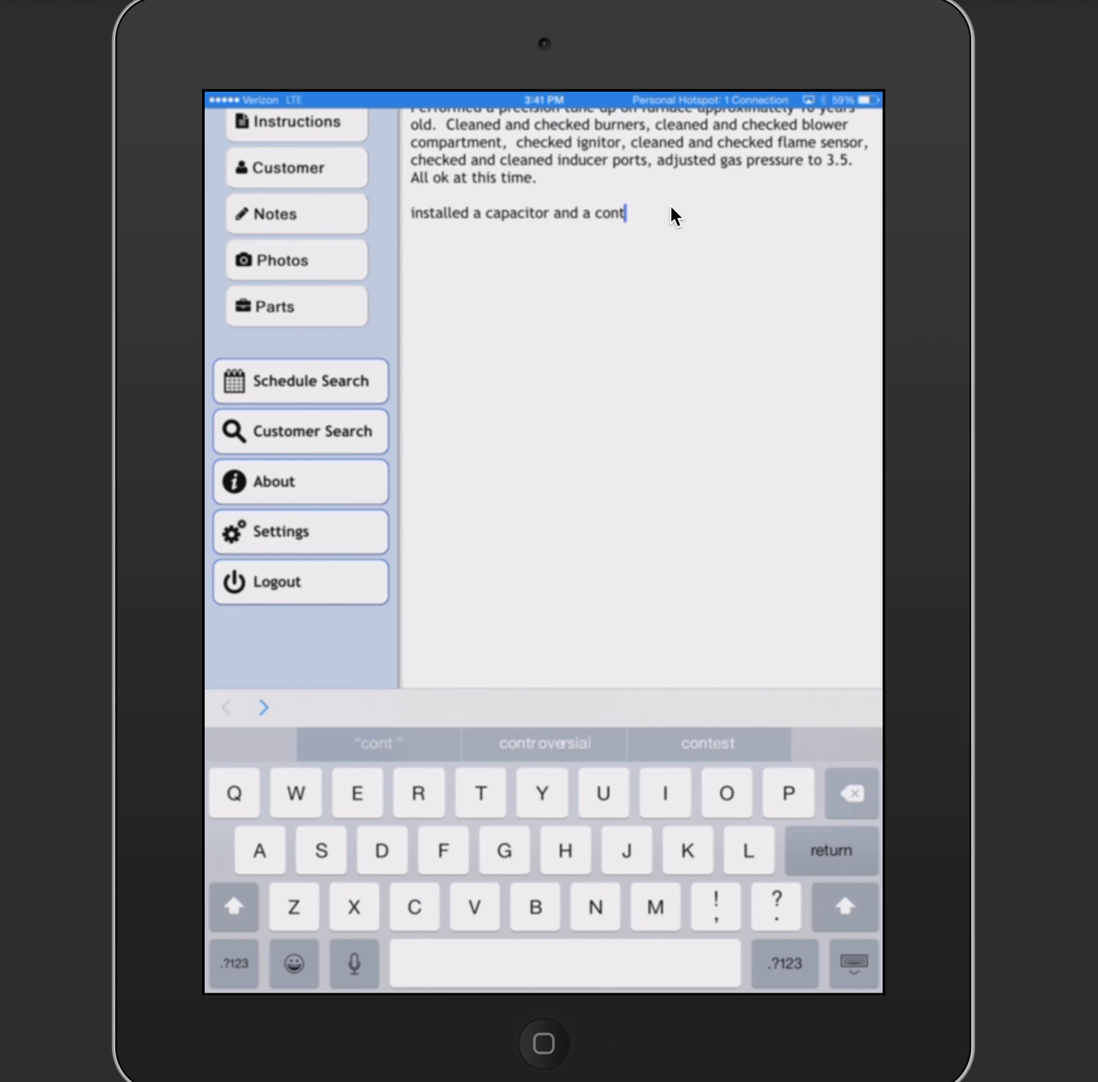
{"action": "type", "text": "act or."}
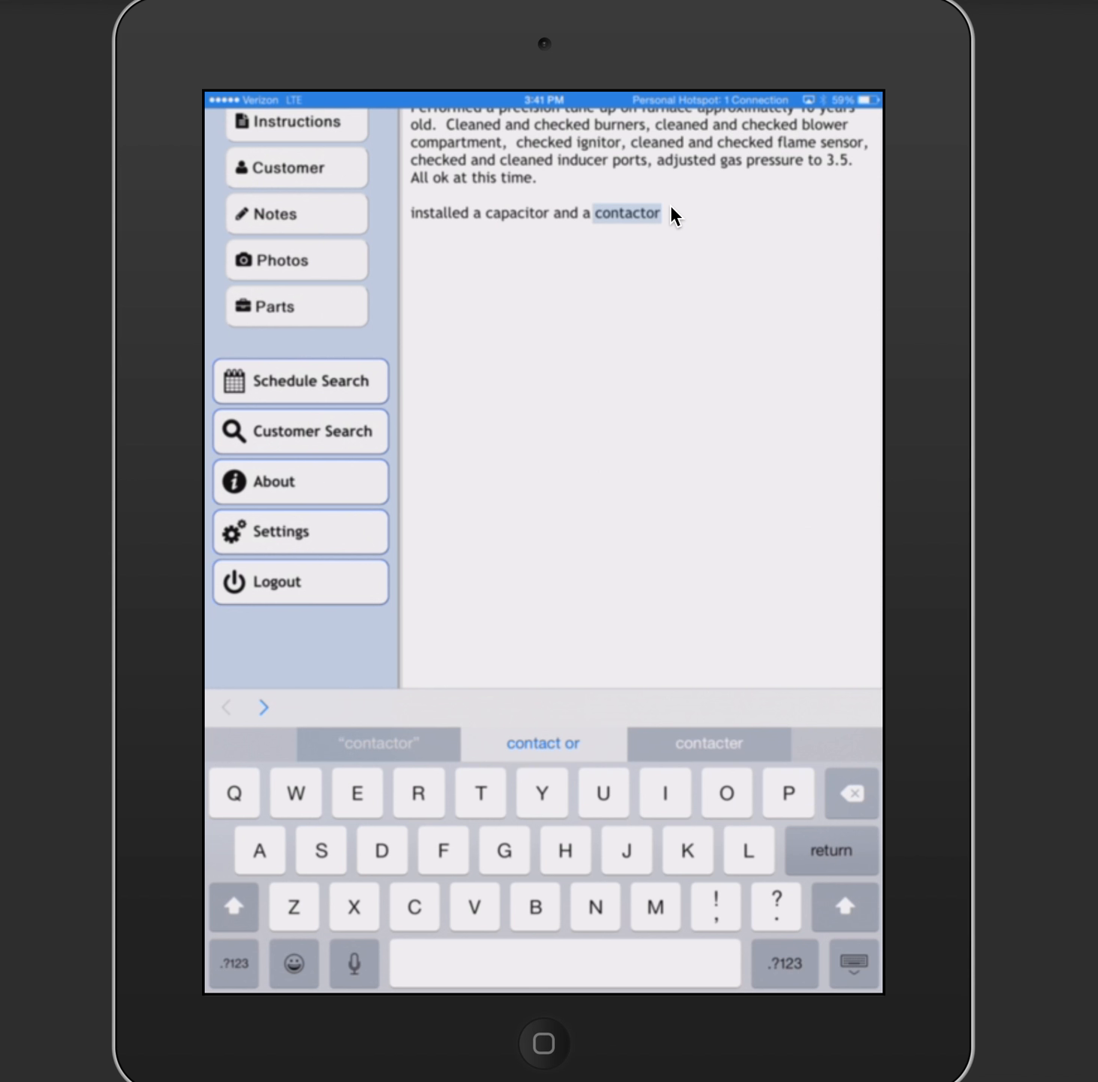
{"action": "key", "text": "BackSpace"}
{"action": "key", "text": "BackSpace"}
{"action": "key", "text": "BackSpace"}
{"action": "key", "text": "BackSpace"}
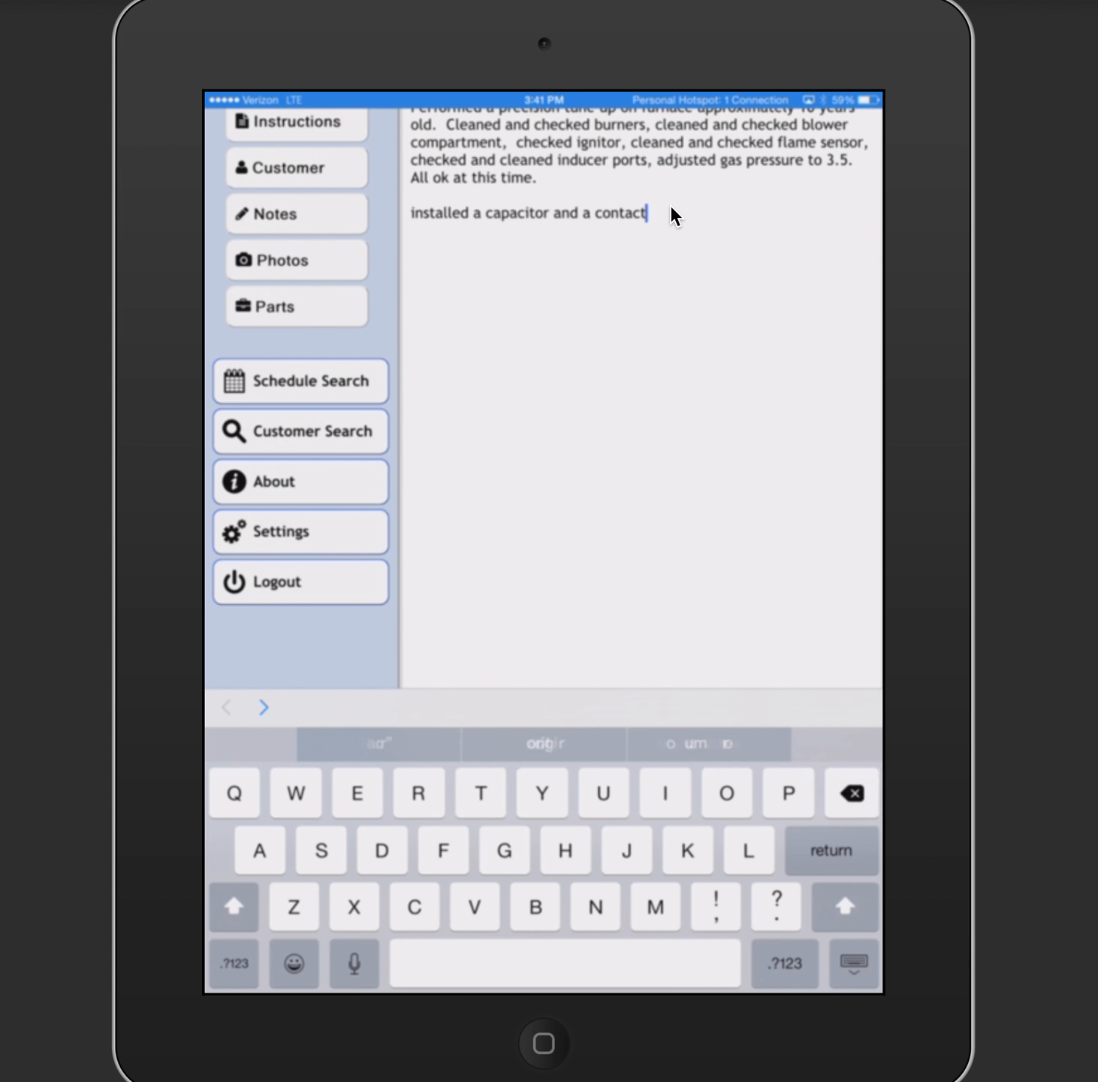
{"action": "type", "text": "or."}
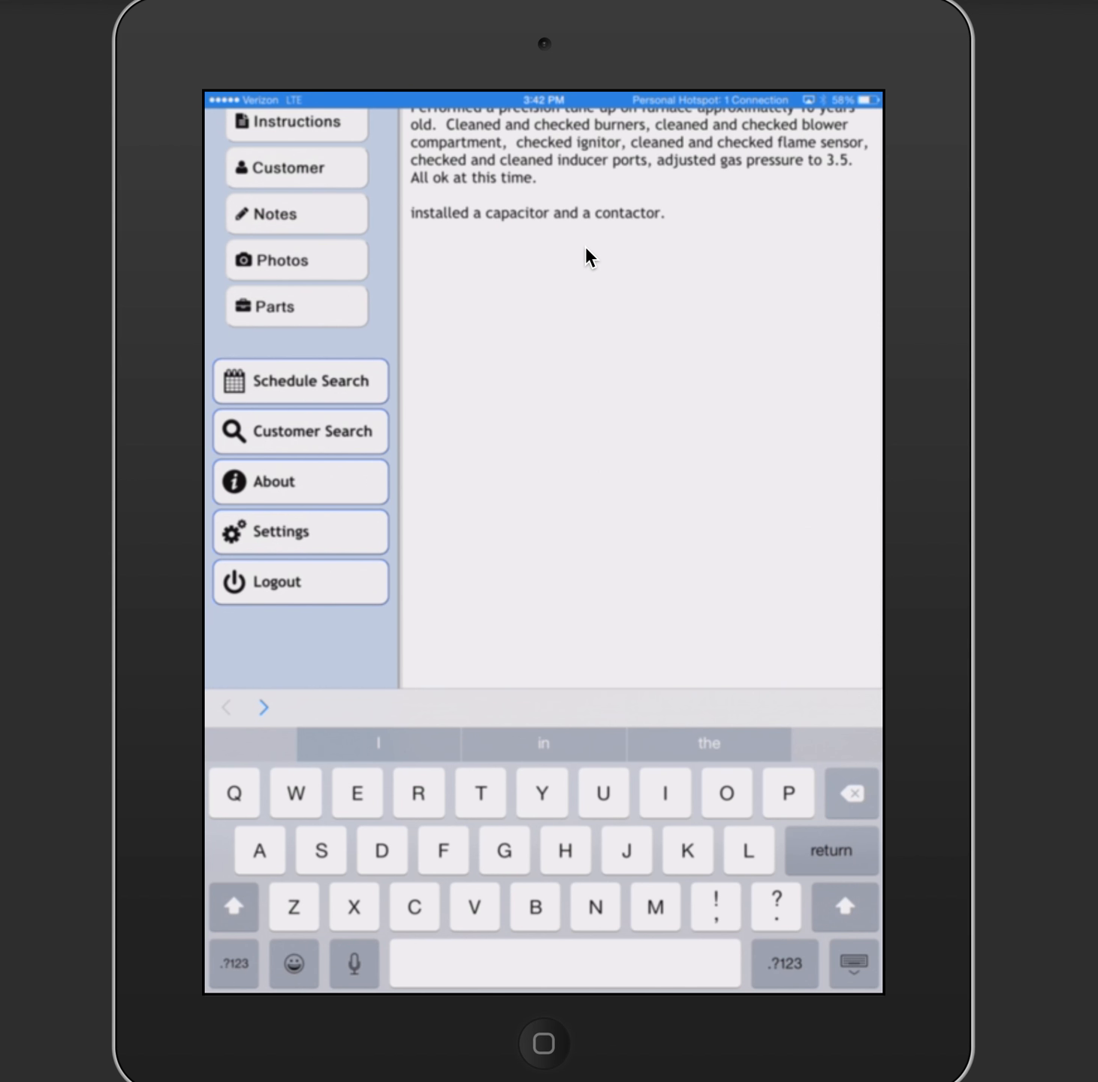
{"action": "key", "text": "Return"}
{"action": "key", "text": "Escape"}
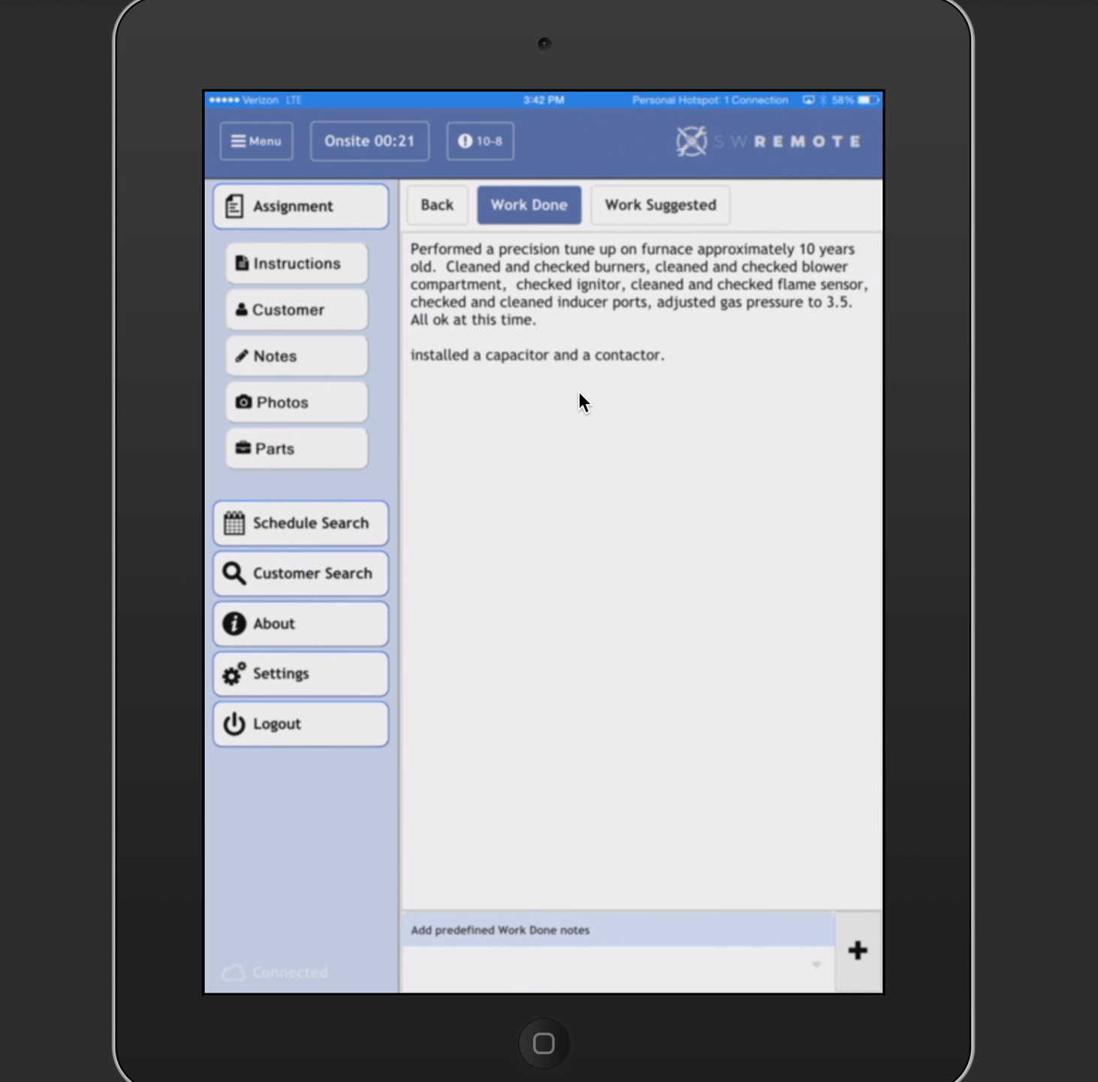
- Enter "recommend annual maintenance" in the Work Suggested notes and return to the payment stage
{"action": "left_click", "coordinate": [685, 208]}
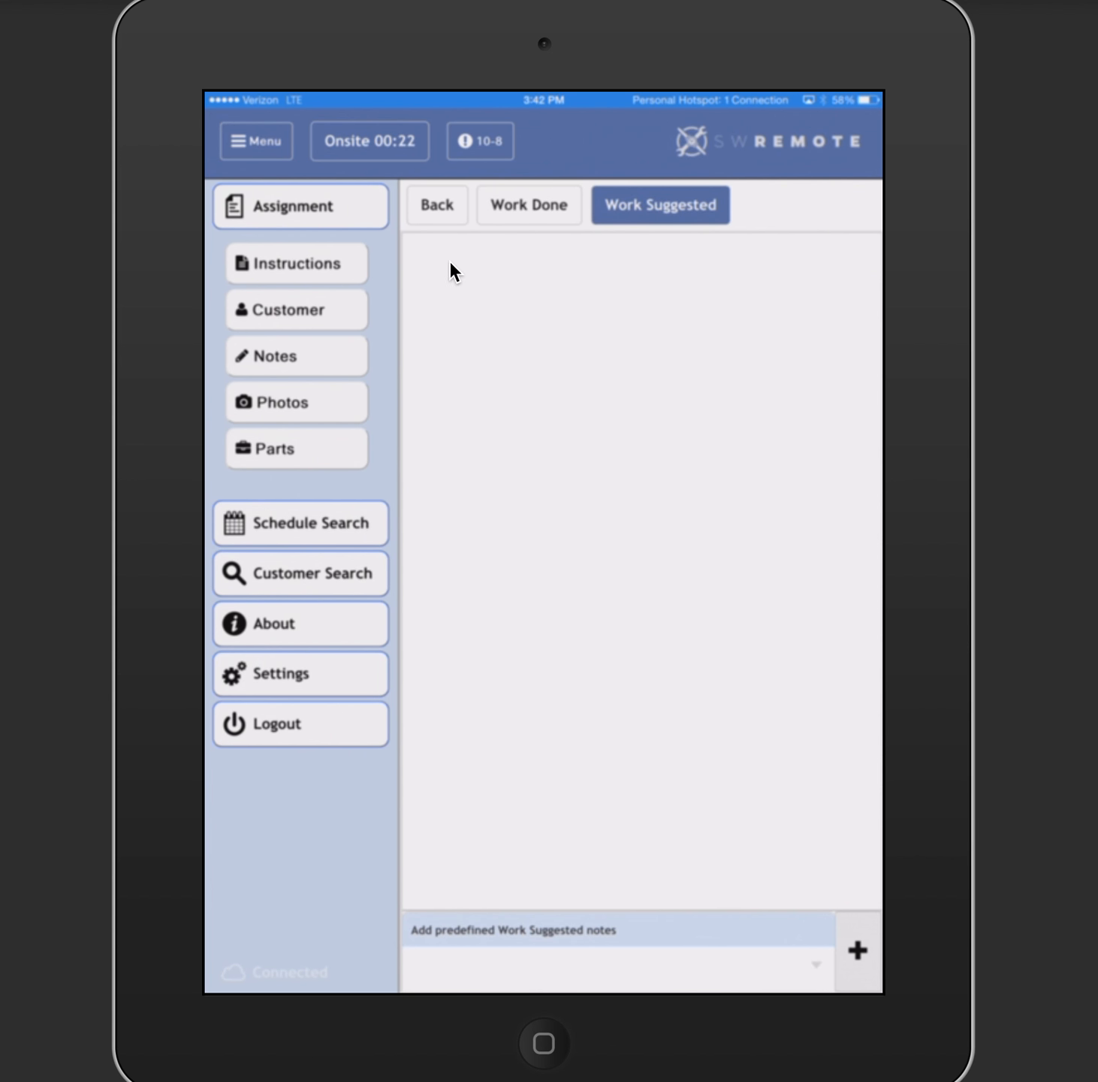
{"action": "left_click", "coordinate": [450, 262]}
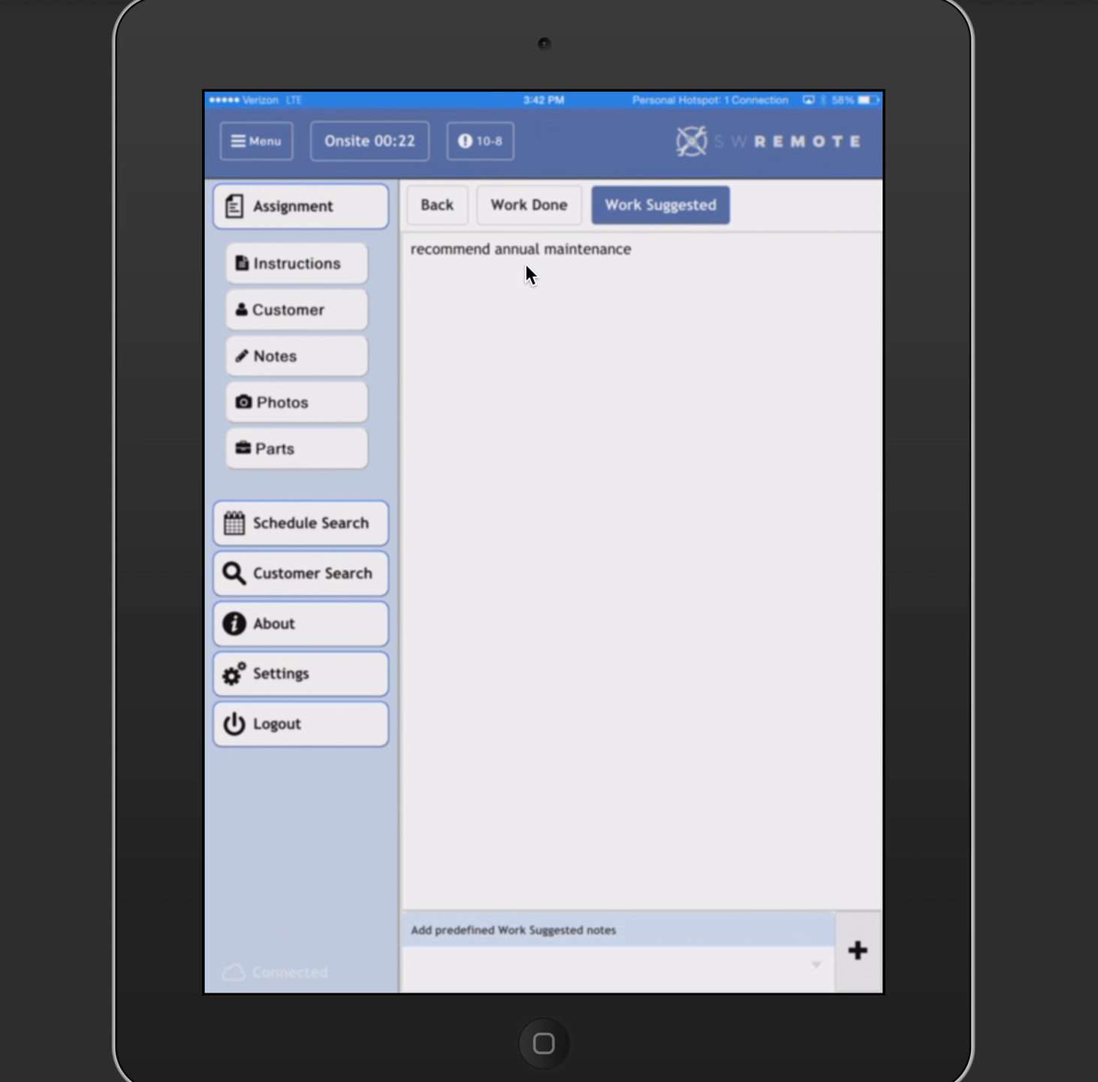
{"action": "left_click", "coordinate": [432, 210]}
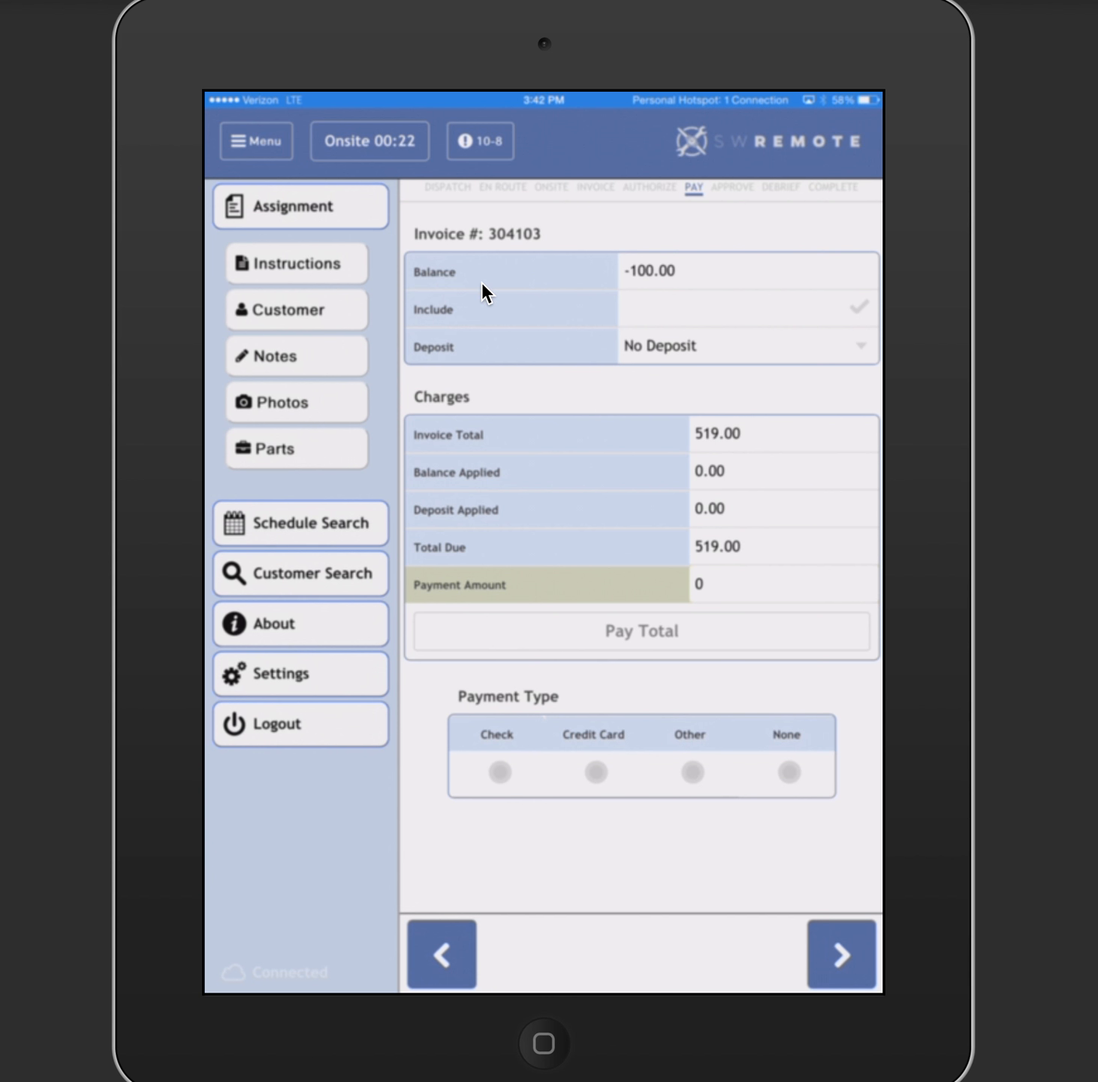
- Search the items for "Cap" to find a part for the L102 Installed New Capacitor task
{"action": "left_click", "coordinate": [304, 451]}
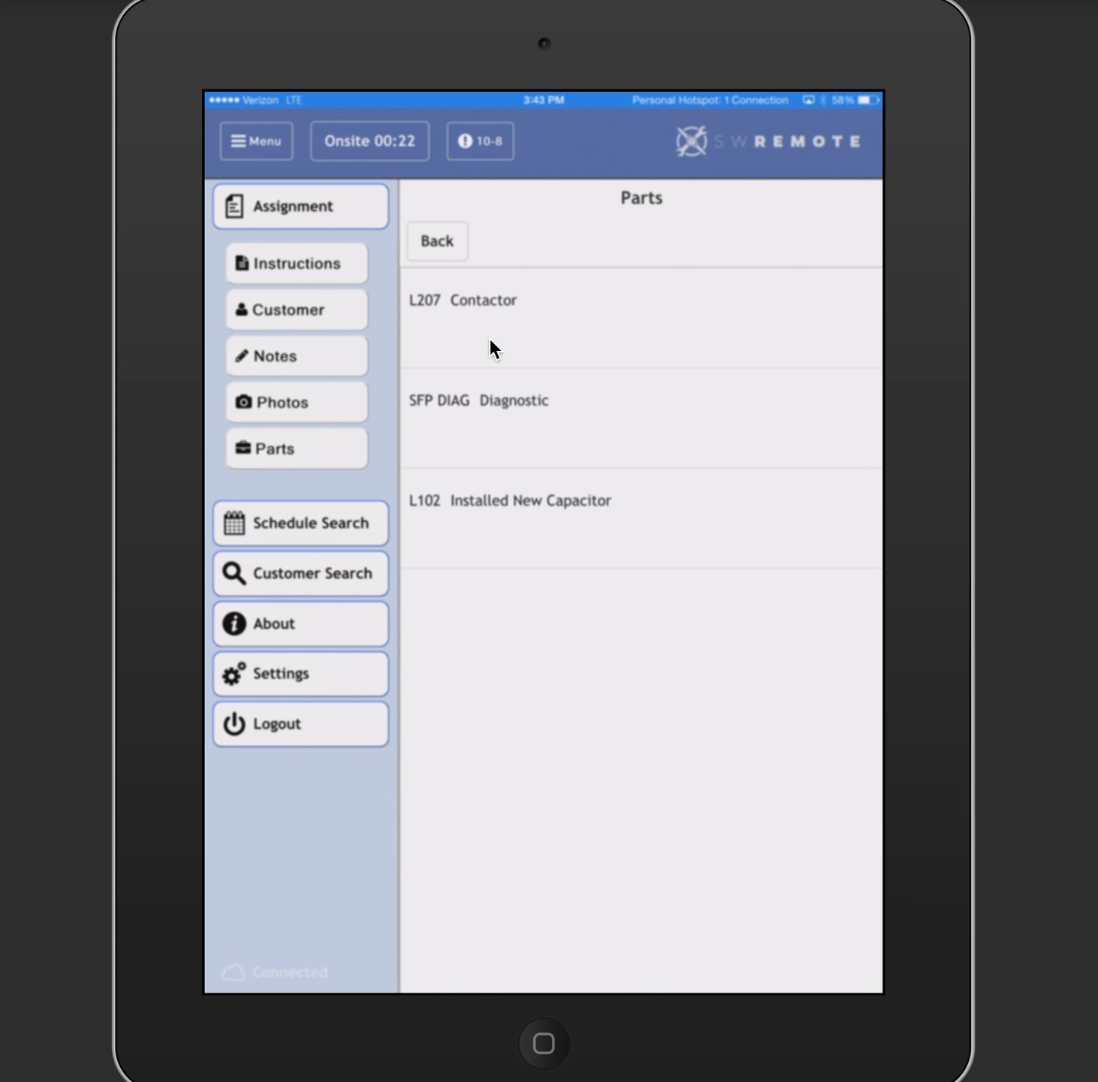
{"action": "left_click", "coordinate": [279, 143]}
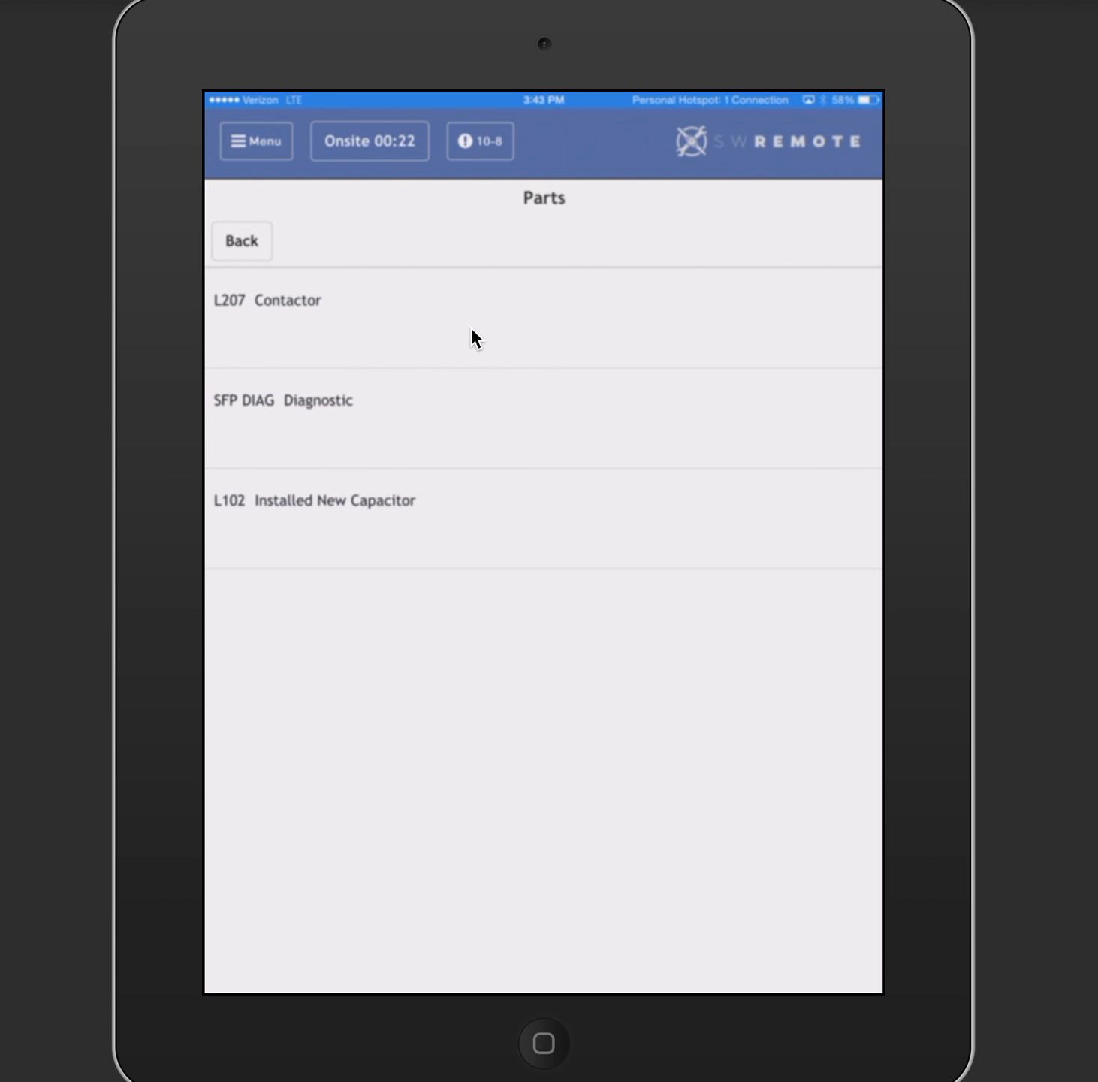
{"action": "left_click", "coordinate": [449, 513]}
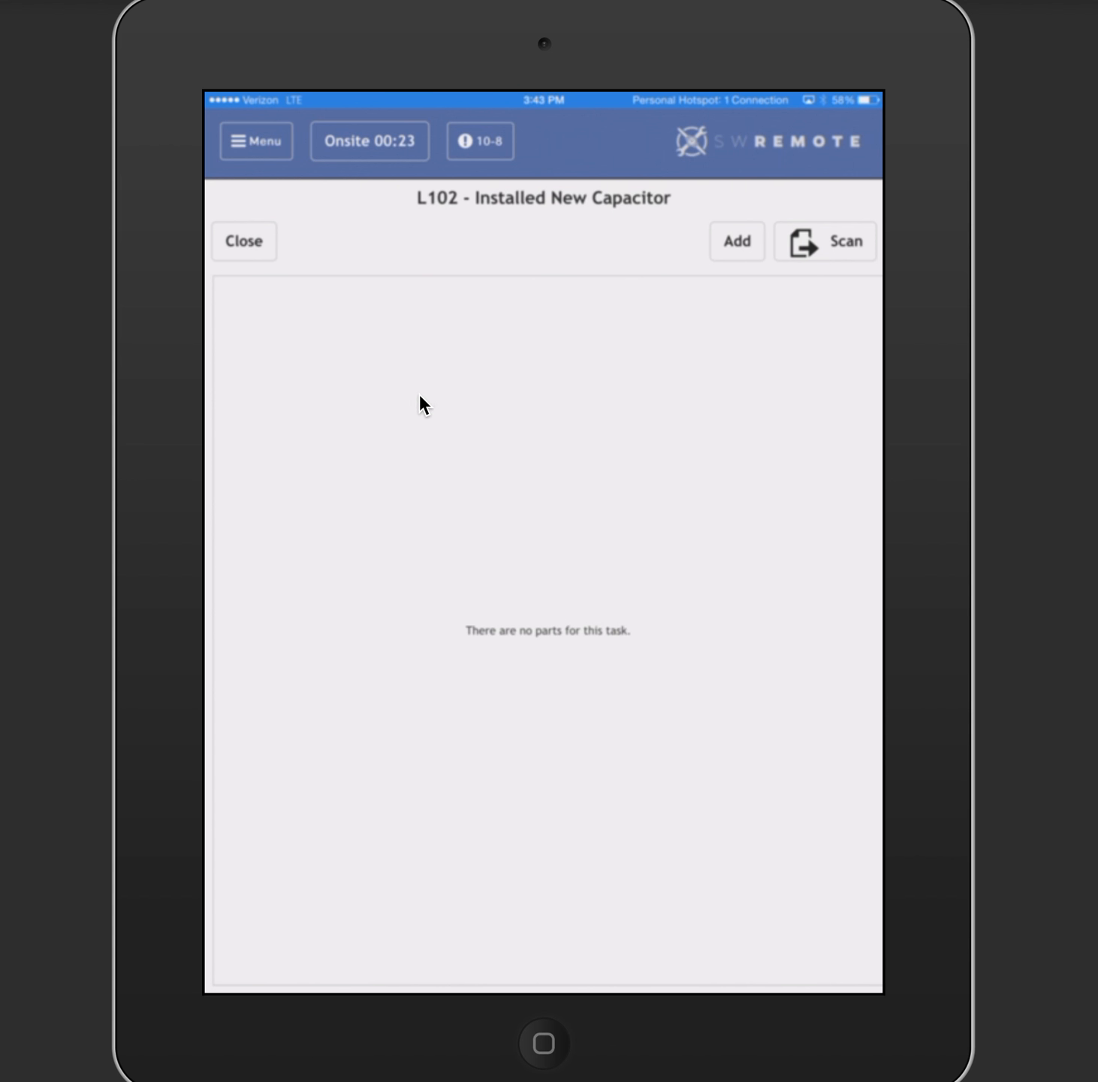
{"action": "left_click", "coordinate": [752, 248]}
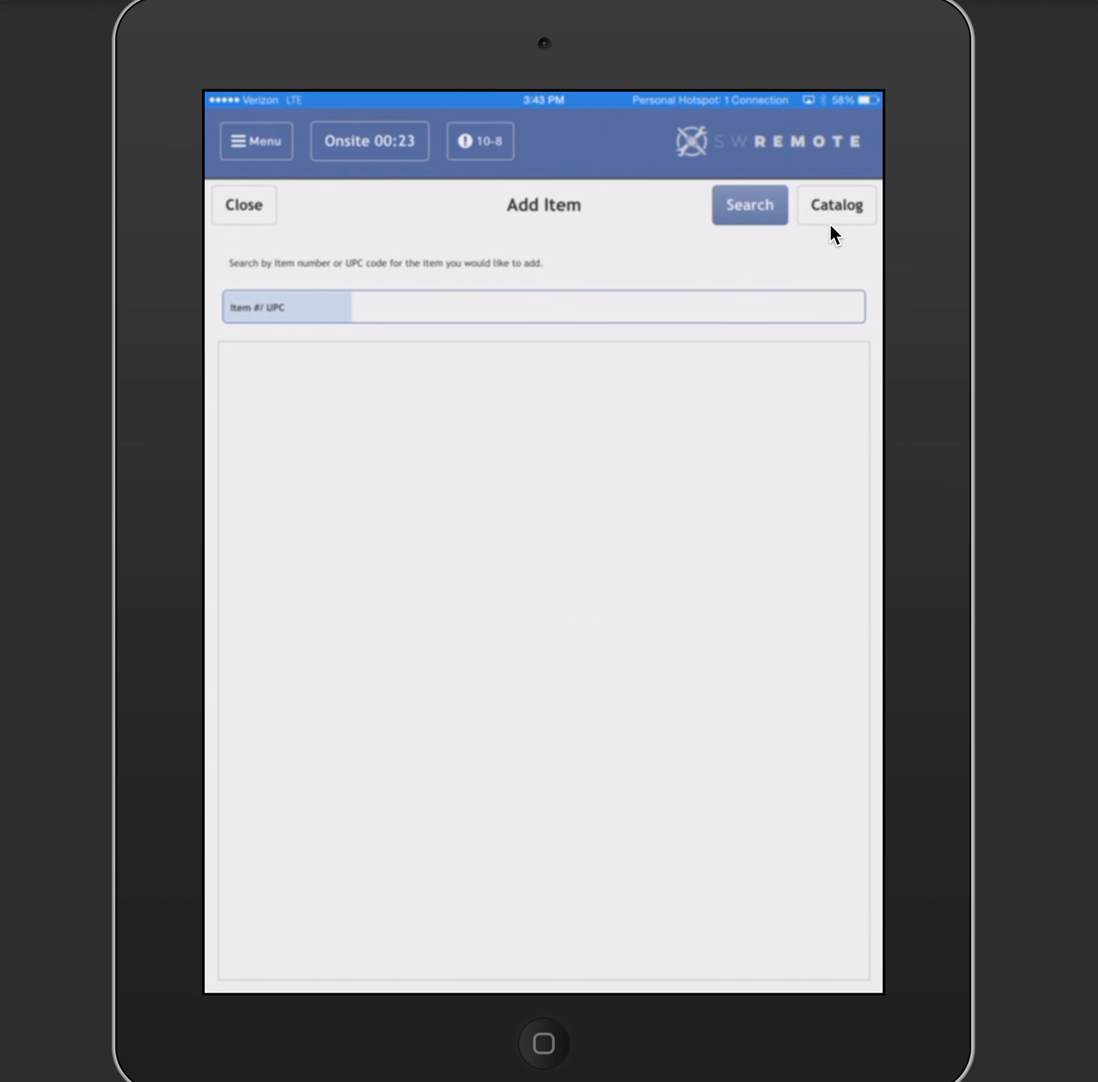
{"action": "left_click", "coordinate": [614, 306]}
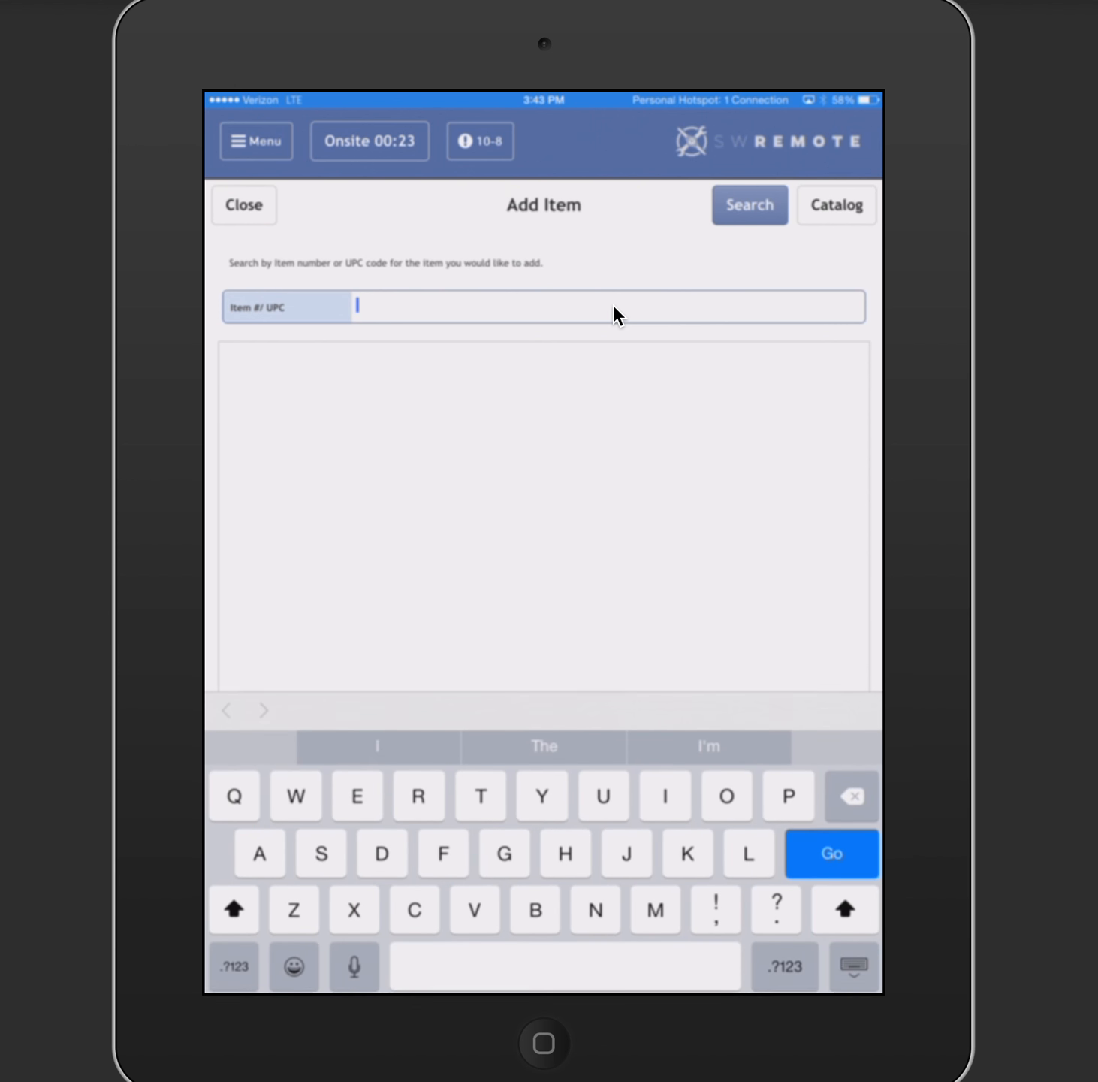
{"action": "type", "text": "Cap"}
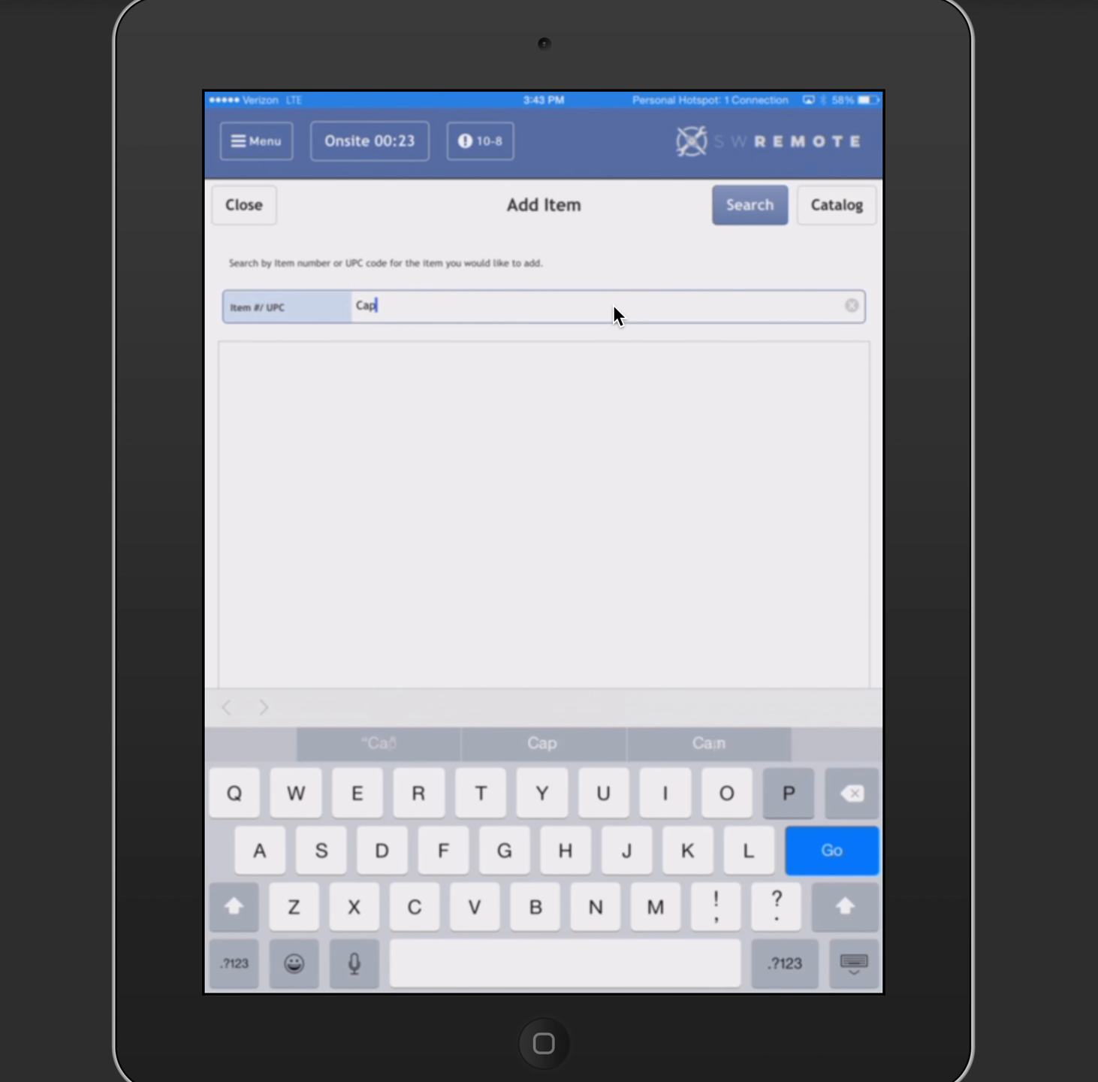
{"action": "left_click", "coordinate": [739, 219]}
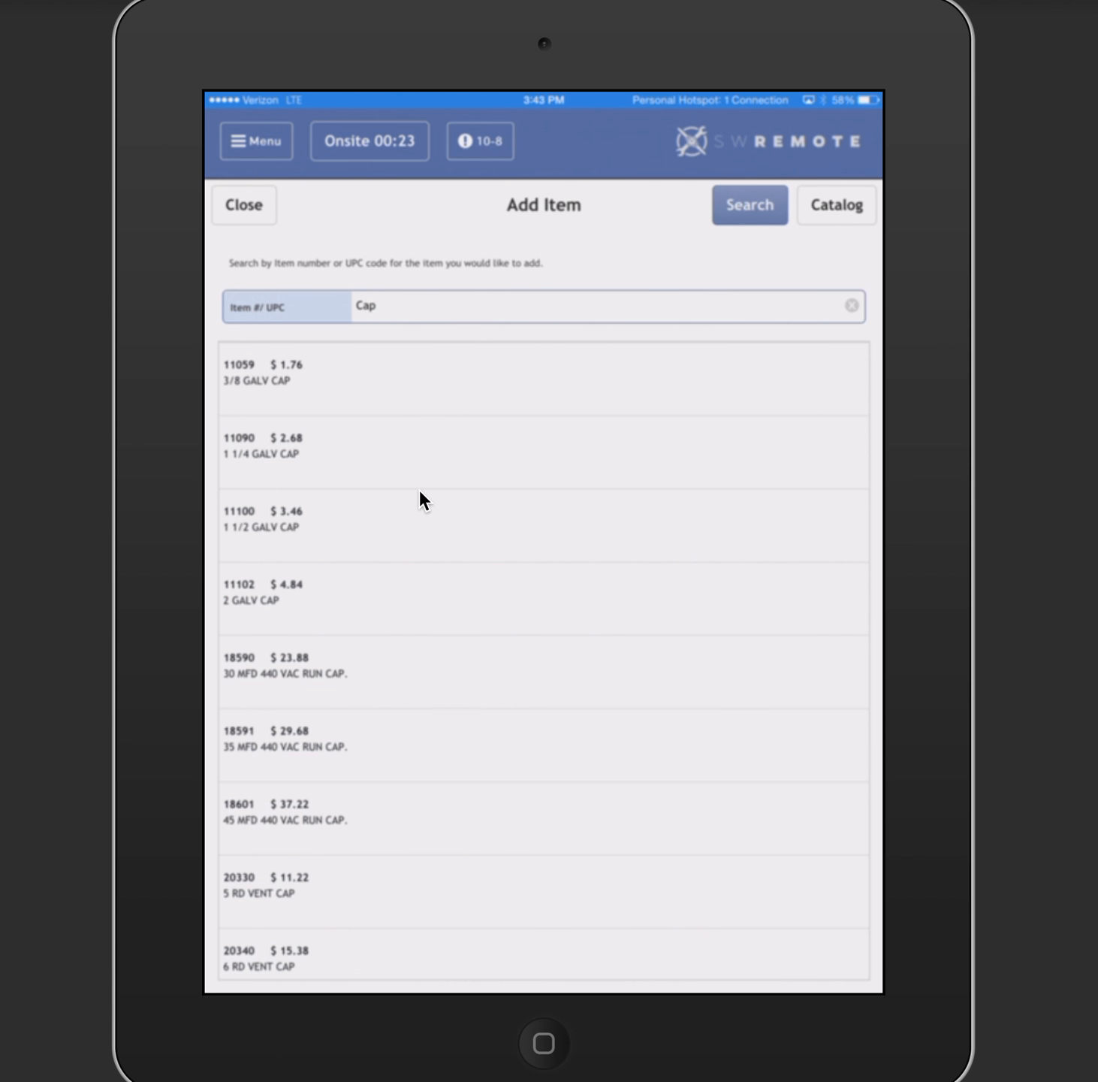
- Add one 45 MFD 440 VAC run cap (item 18601) to the capacitor task and return to the task list
{"action": "scroll", "coordinate": [420, 492], "scroll_direction": "down", "scroll_amount": 4}
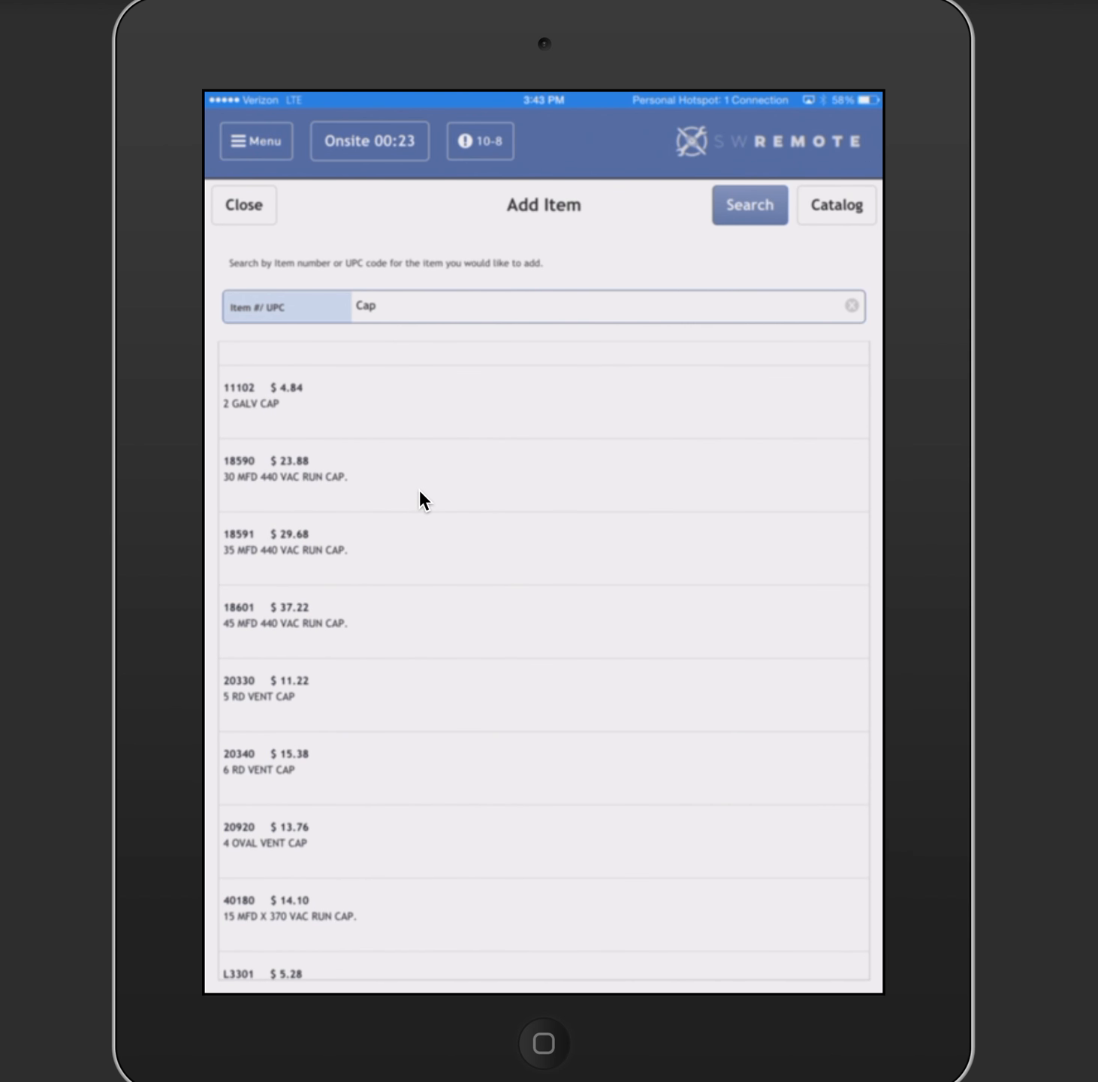
{"action": "left_click", "coordinate": [311, 544]}
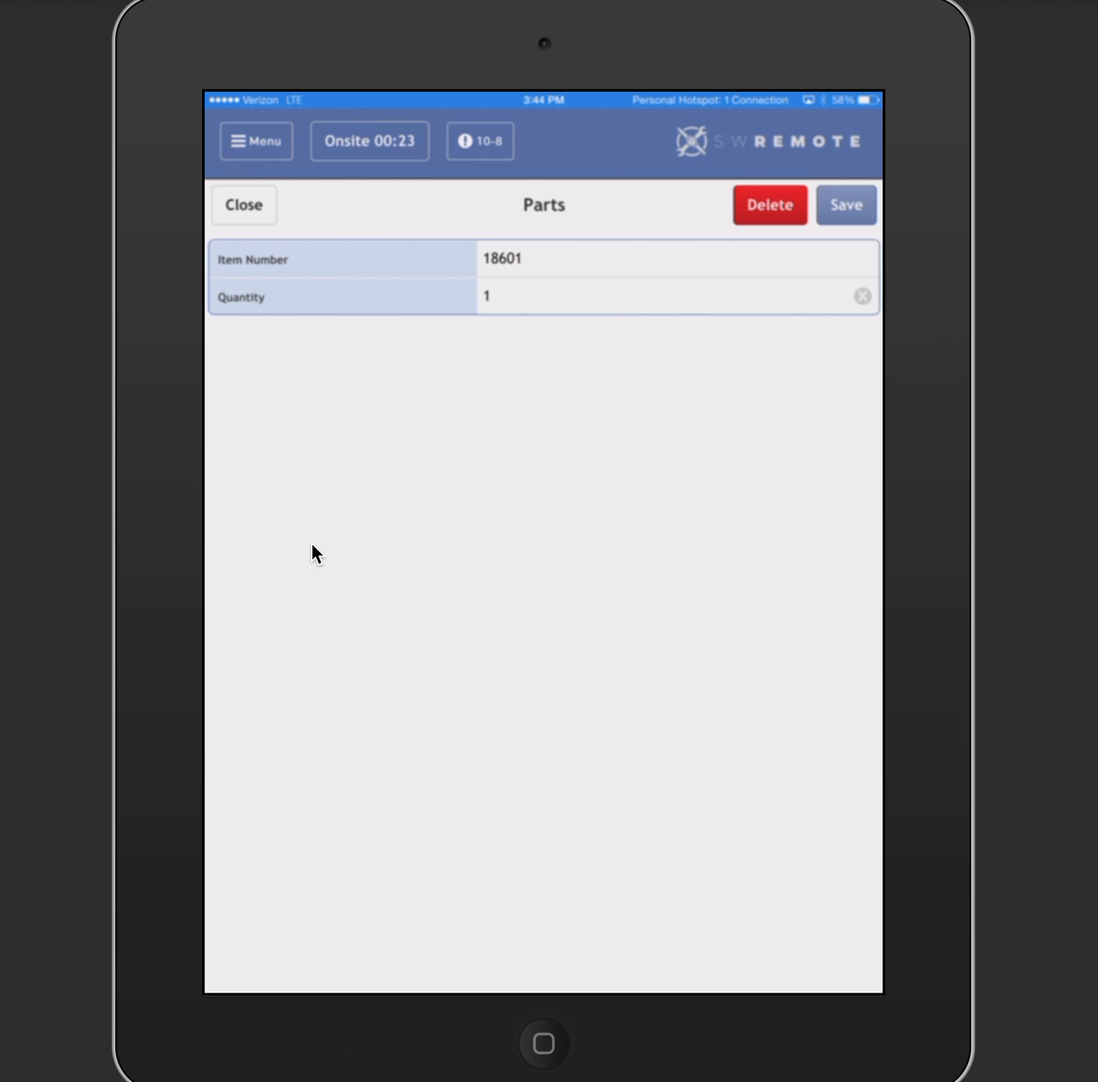
{"action": "left_click", "coordinate": [848, 210]}
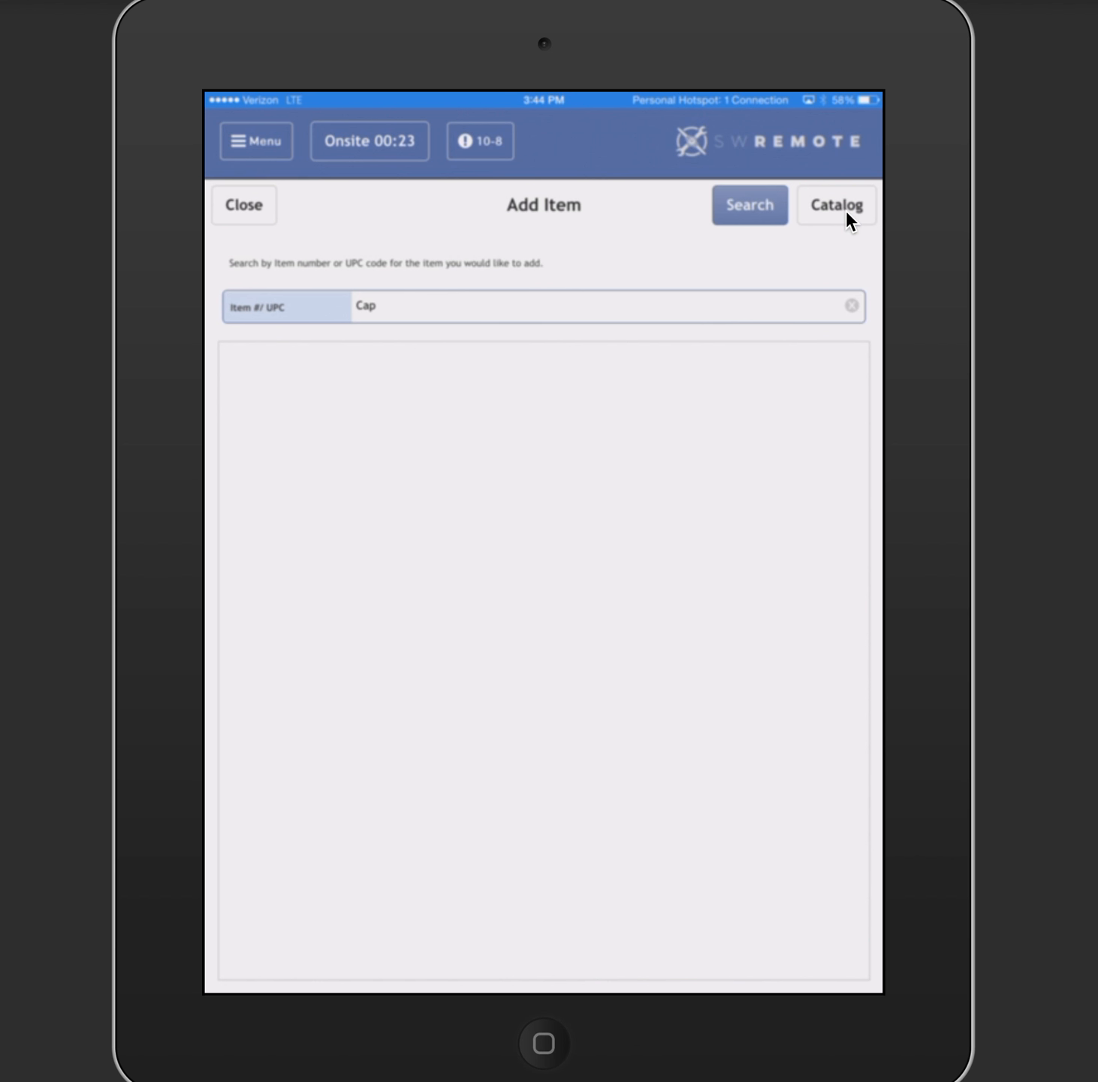
{"action": "left_click", "coordinate": [243, 207]}
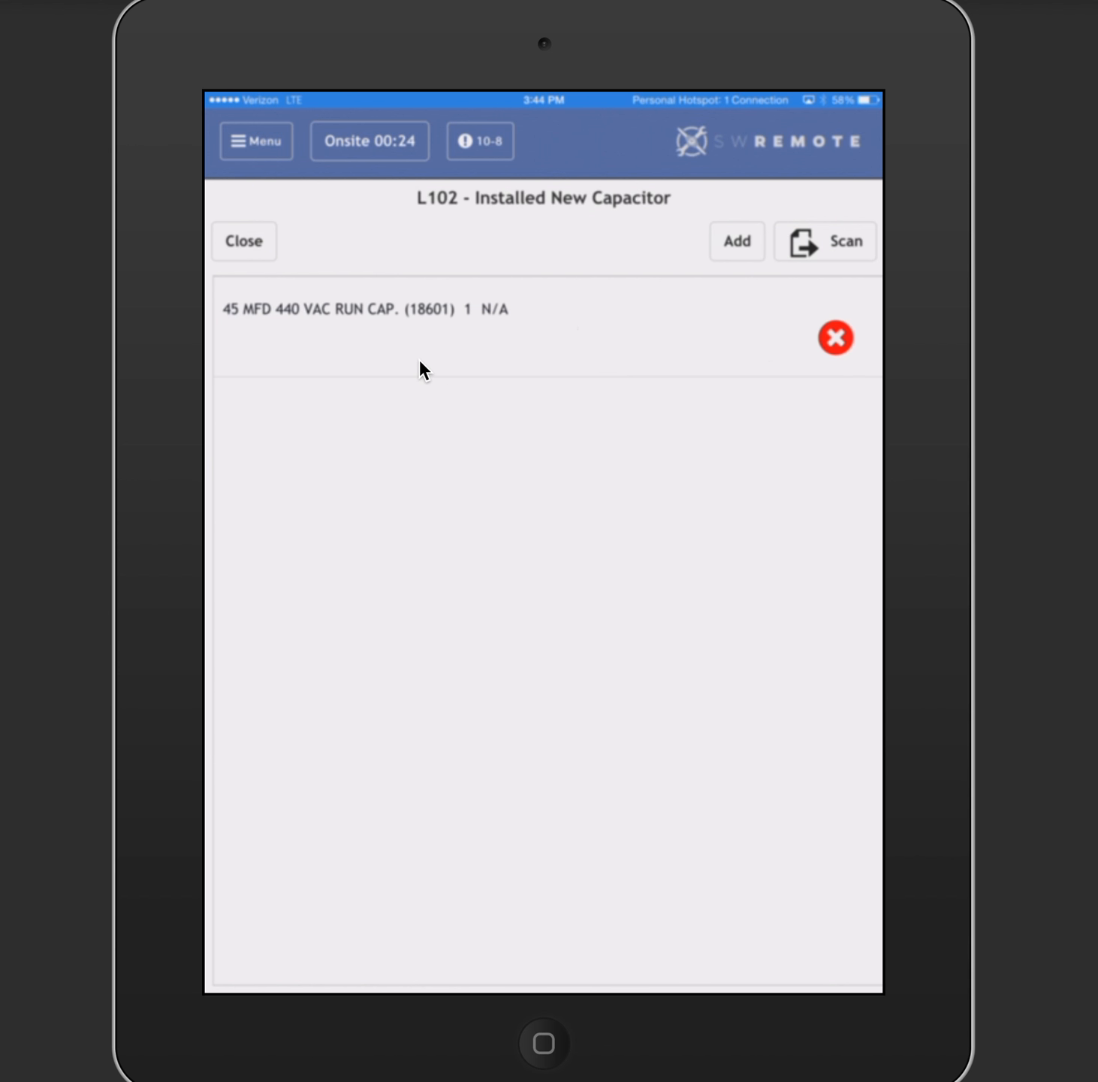
{"action": "left_click", "coordinate": [251, 239]}
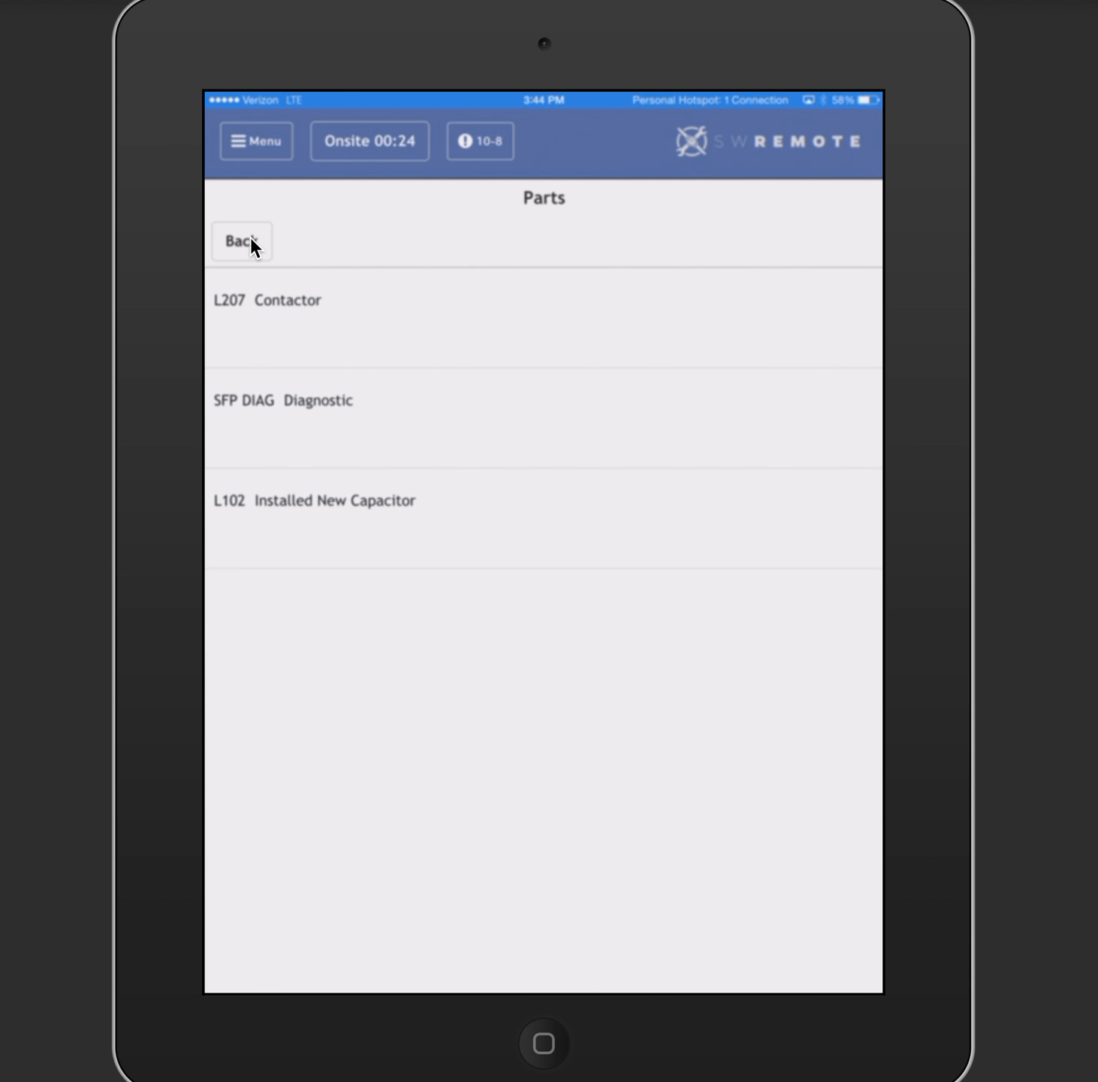
- Search for "Cont", add one L59 7B A limit control (L3907) to the L207 Contactor task, and return to the payment stage
{"action": "left_click", "coordinate": [351, 340]}
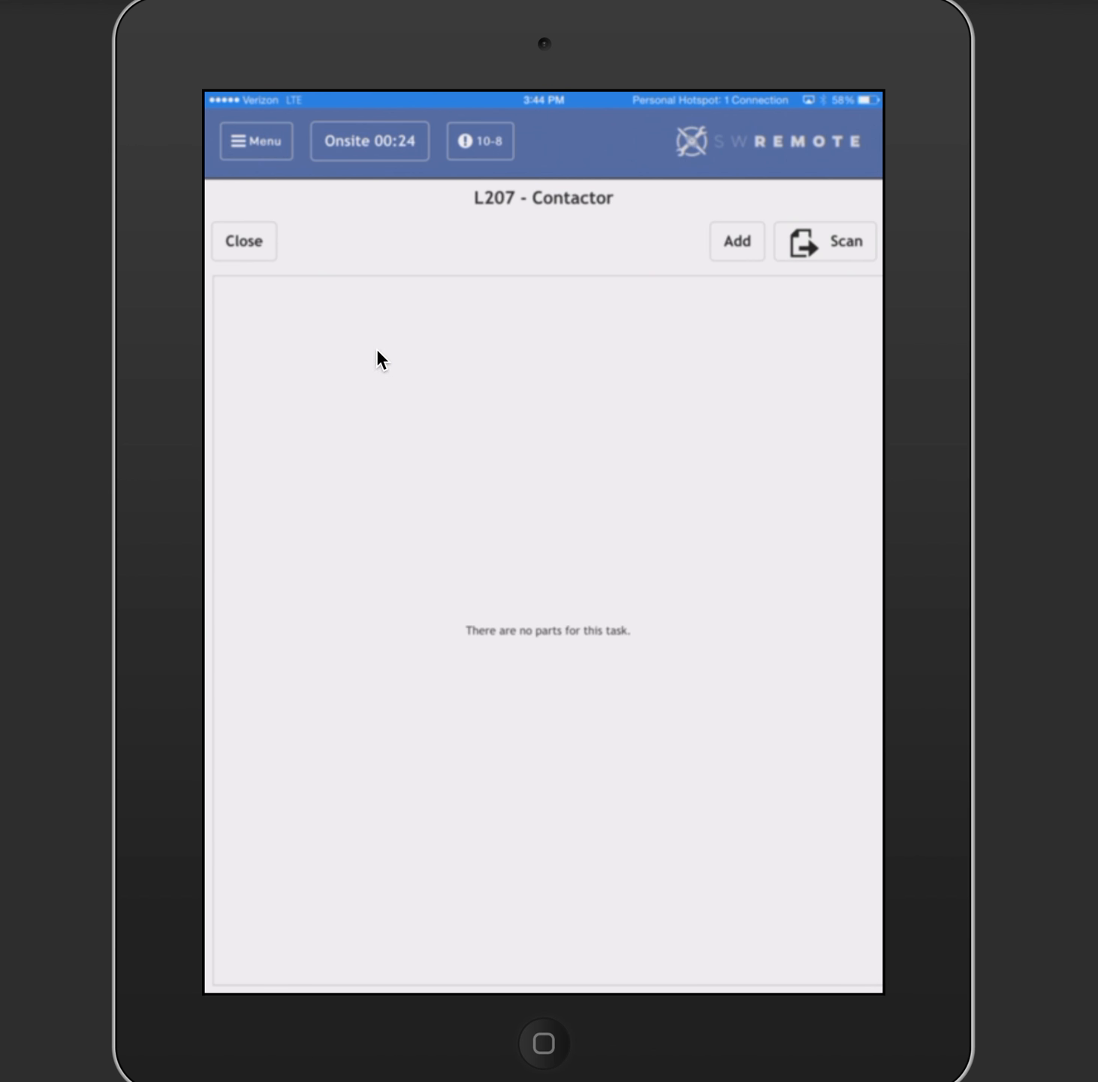
{"action": "left_click", "coordinate": [720, 251]}
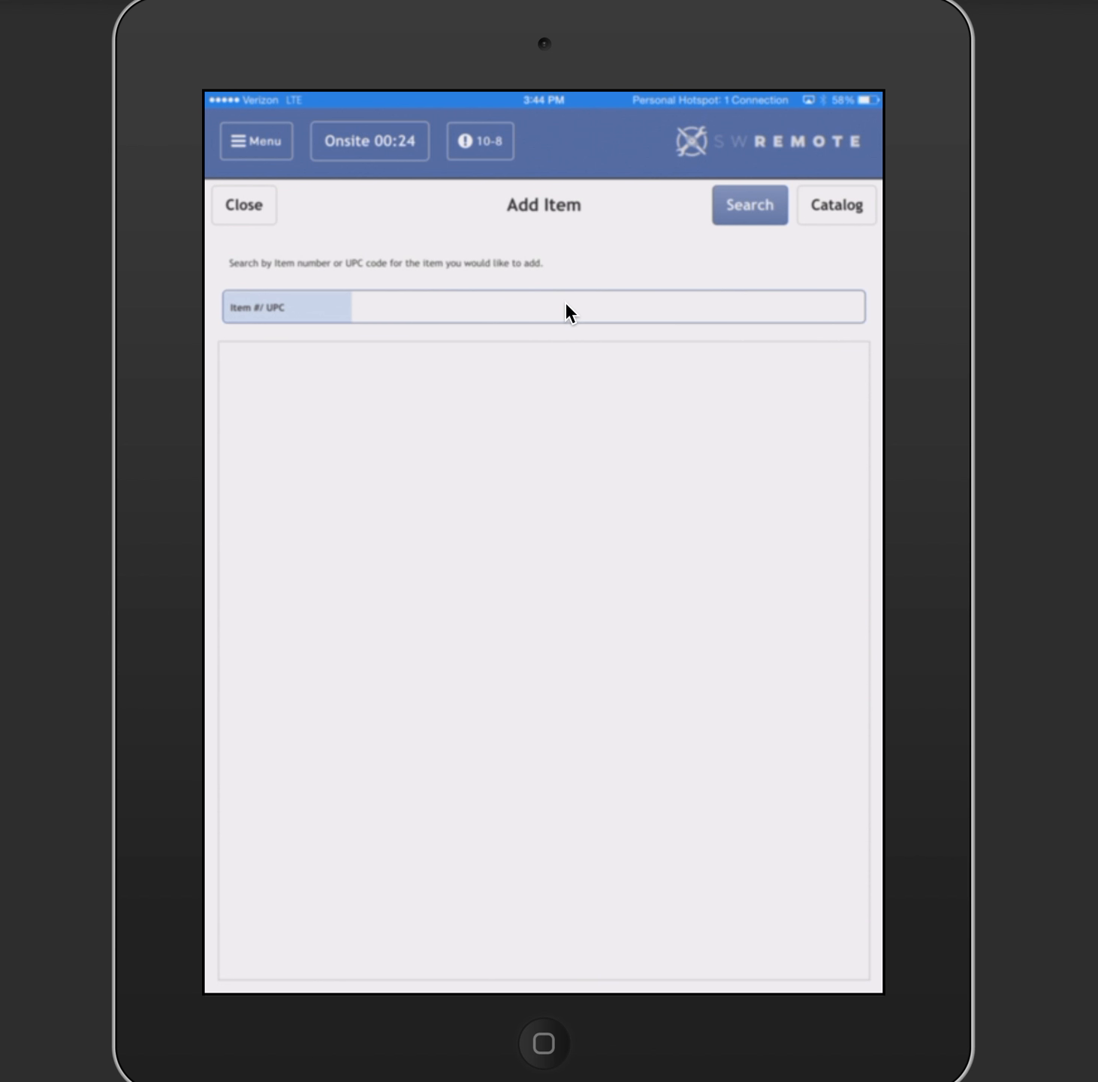
{"action": "left_click", "coordinate": [566, 304]}
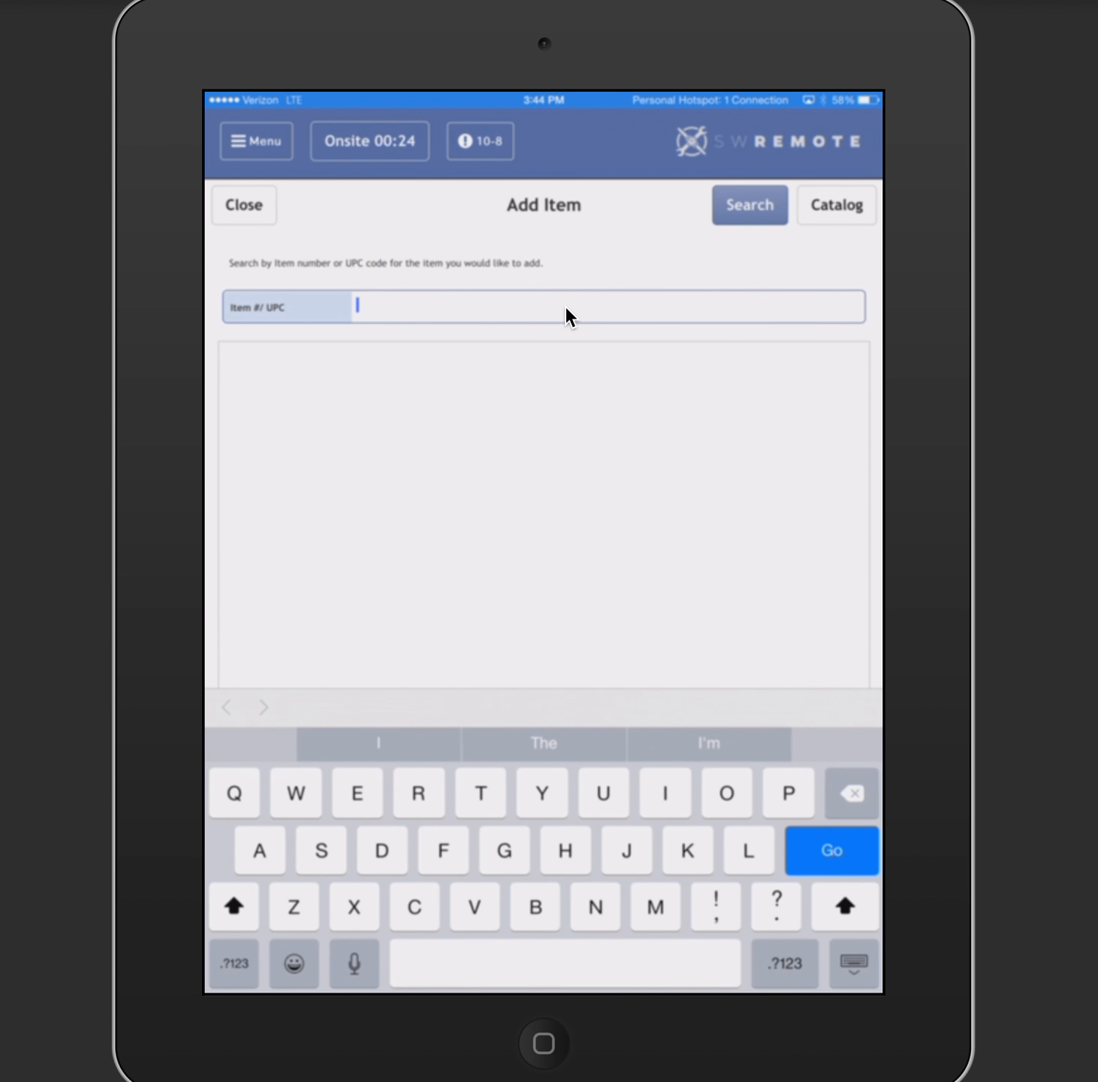
{"action": "type", "text": "Cont"}
{"action": "key", "text": "Return"}
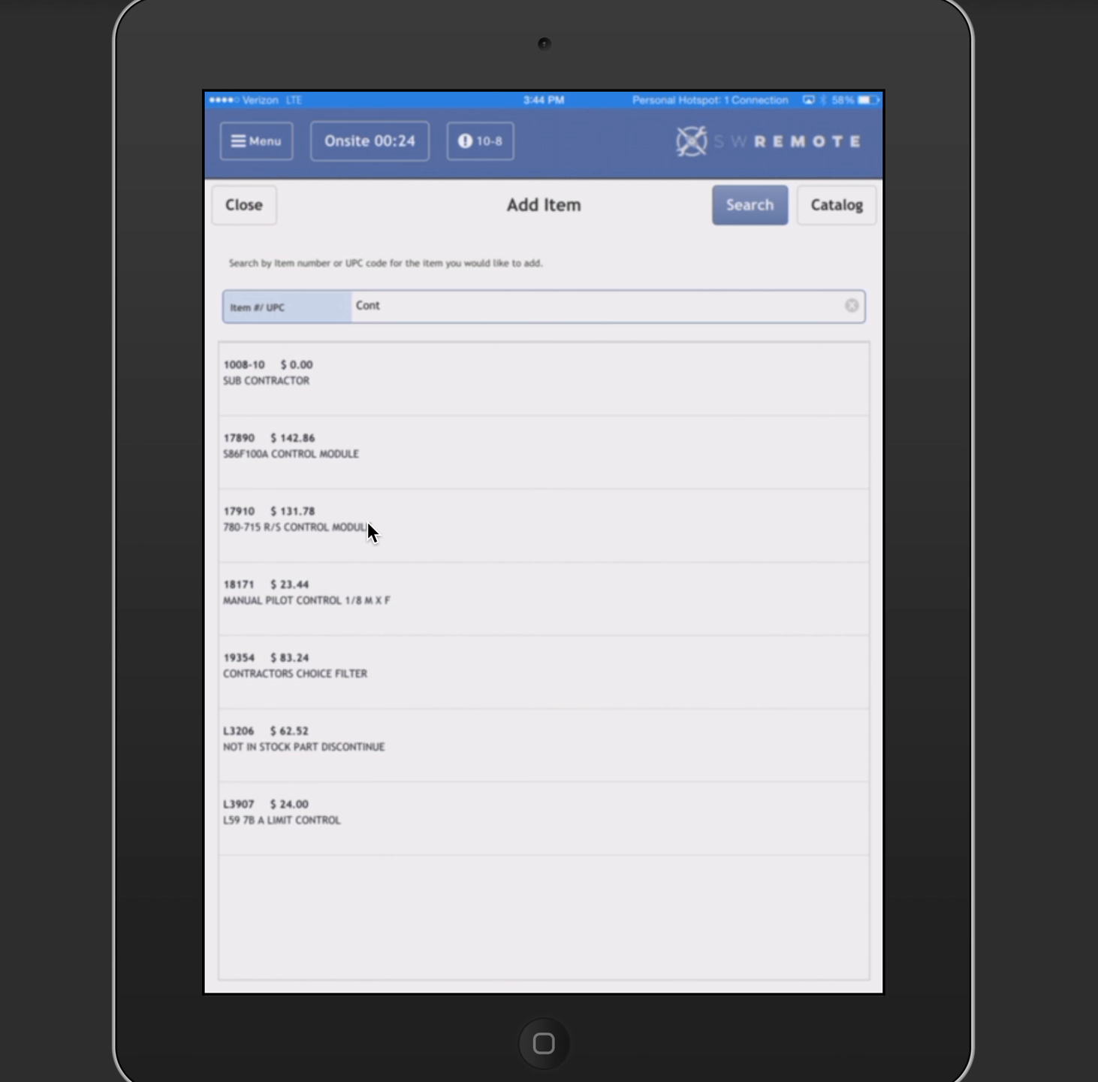
{"action": "left_click", "coordinate": [287, 849]}
{"action": "left_click", "coordinate": [245, 218]}
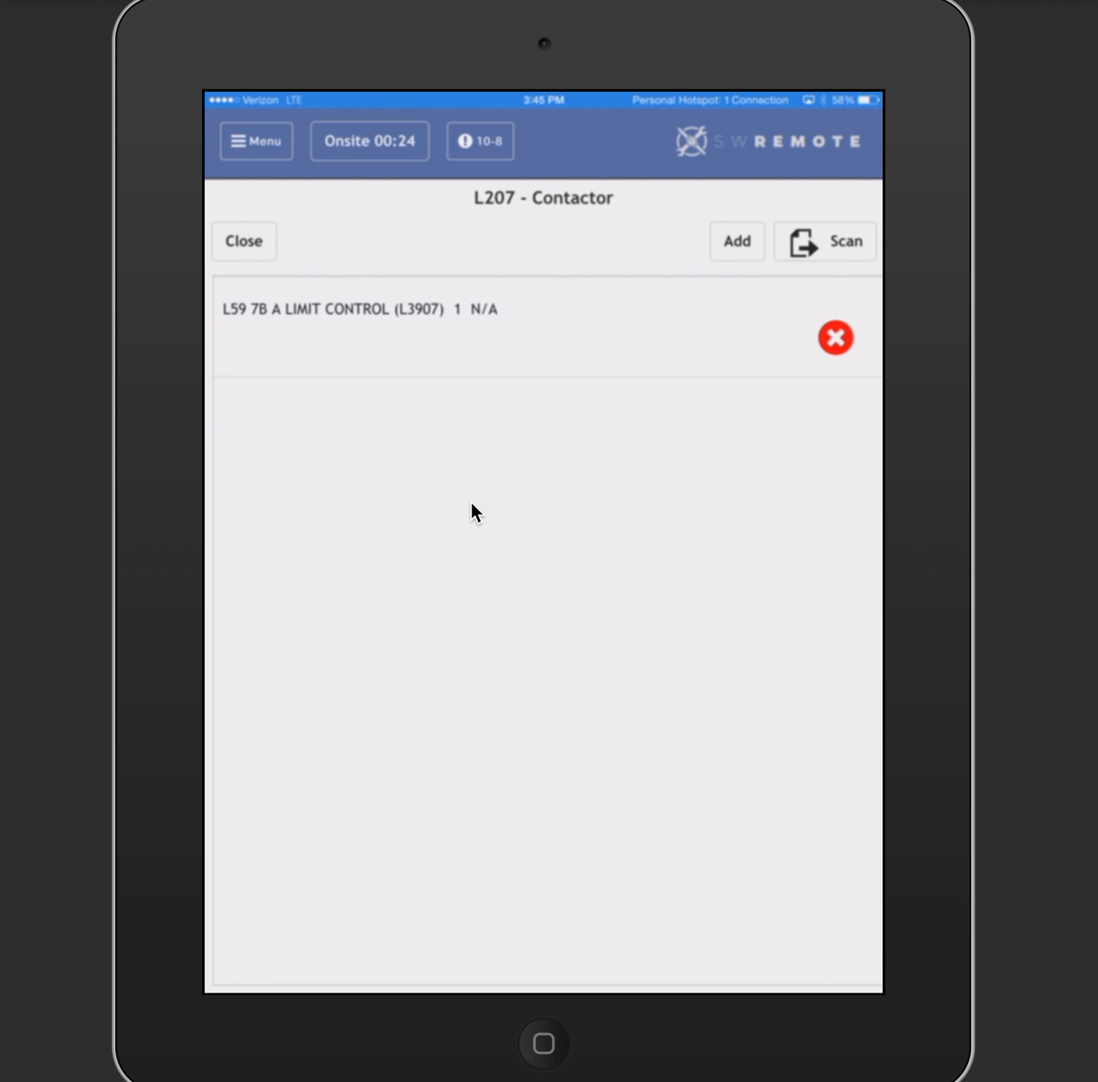
{"action": "left_click", "coordinate": [246, 243]}
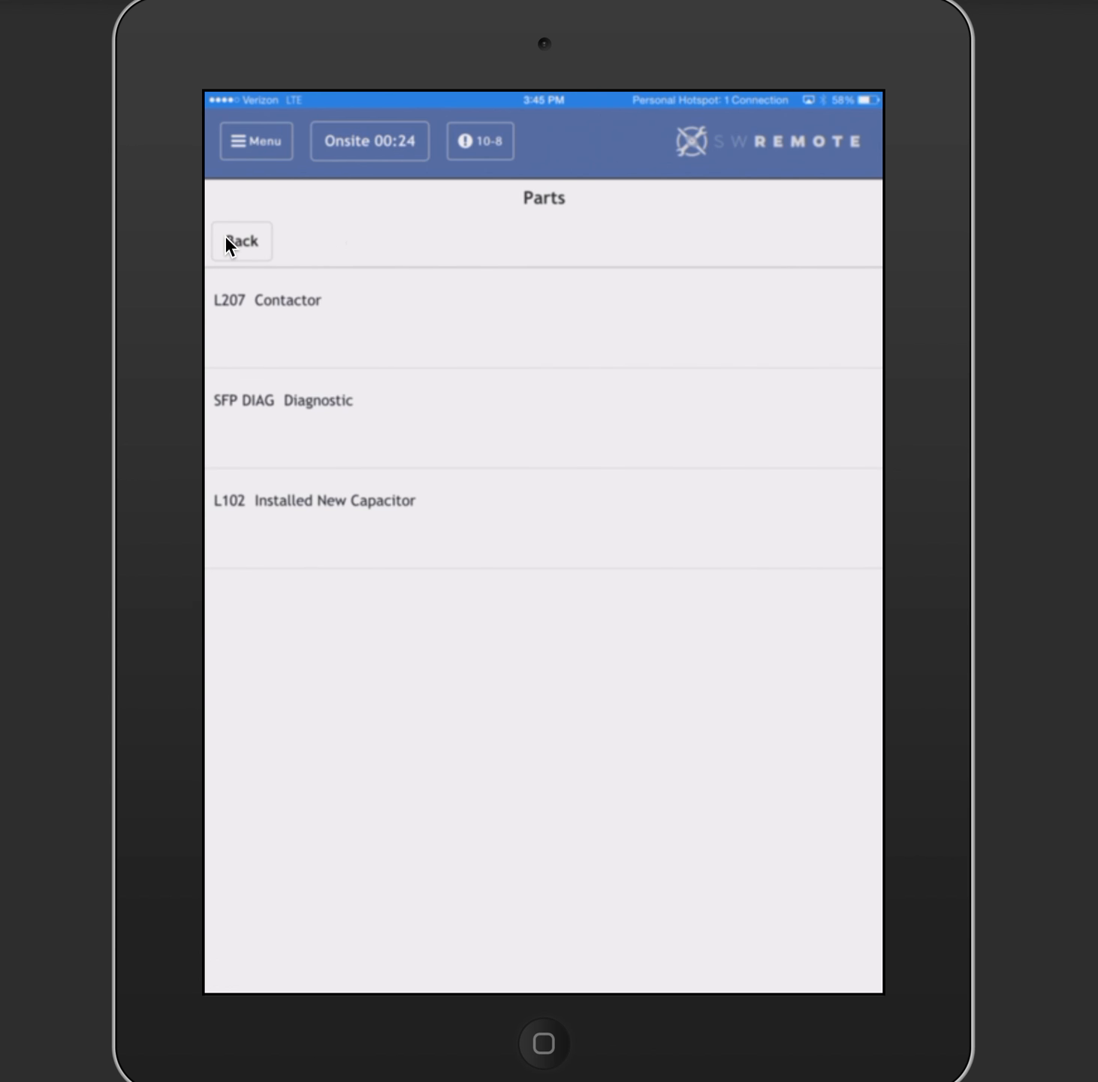
{"action": "left_click", "coordinate": [227, 239]}
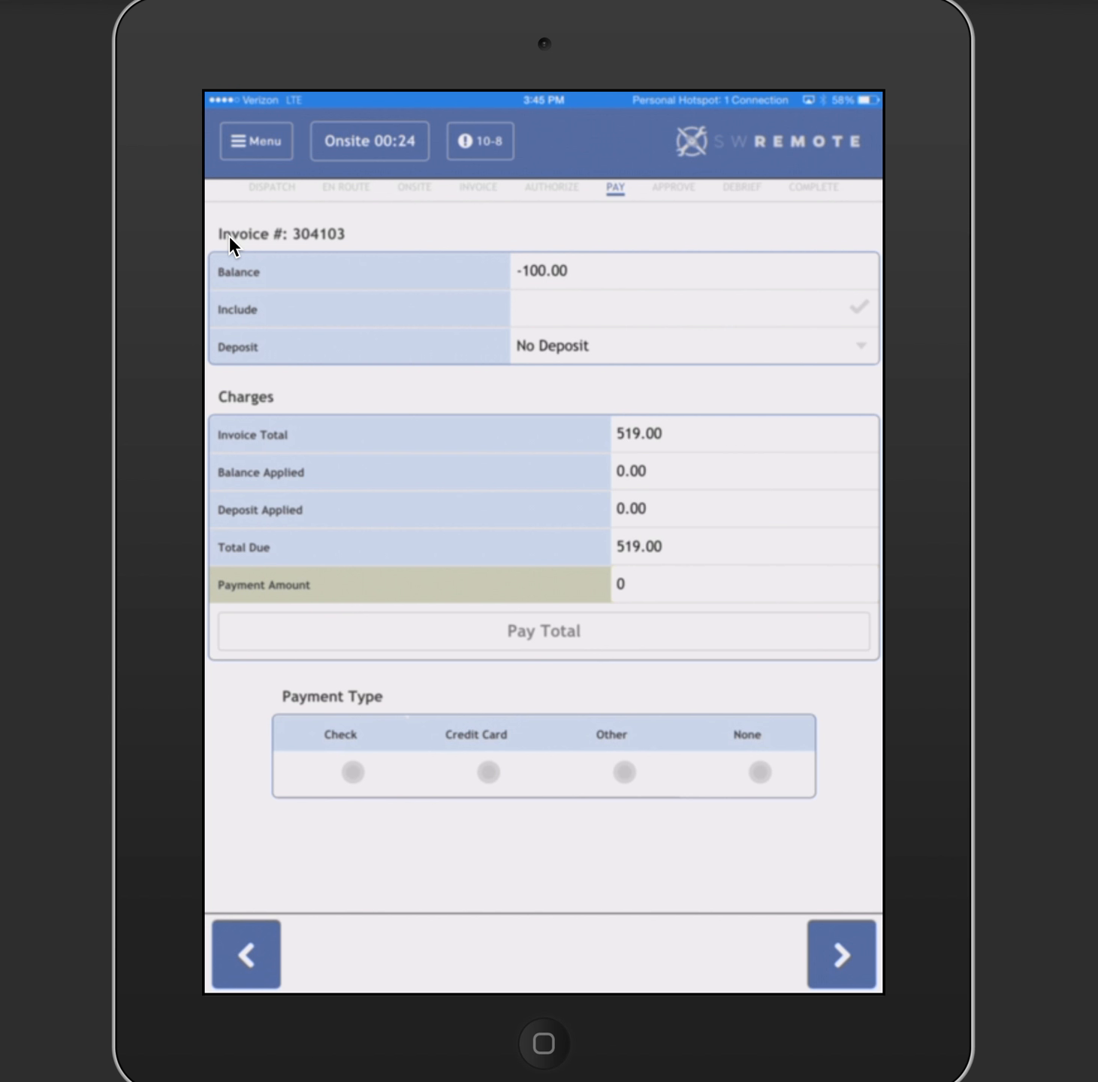
{"action": "left_click", "coordinate": [272, 151]}
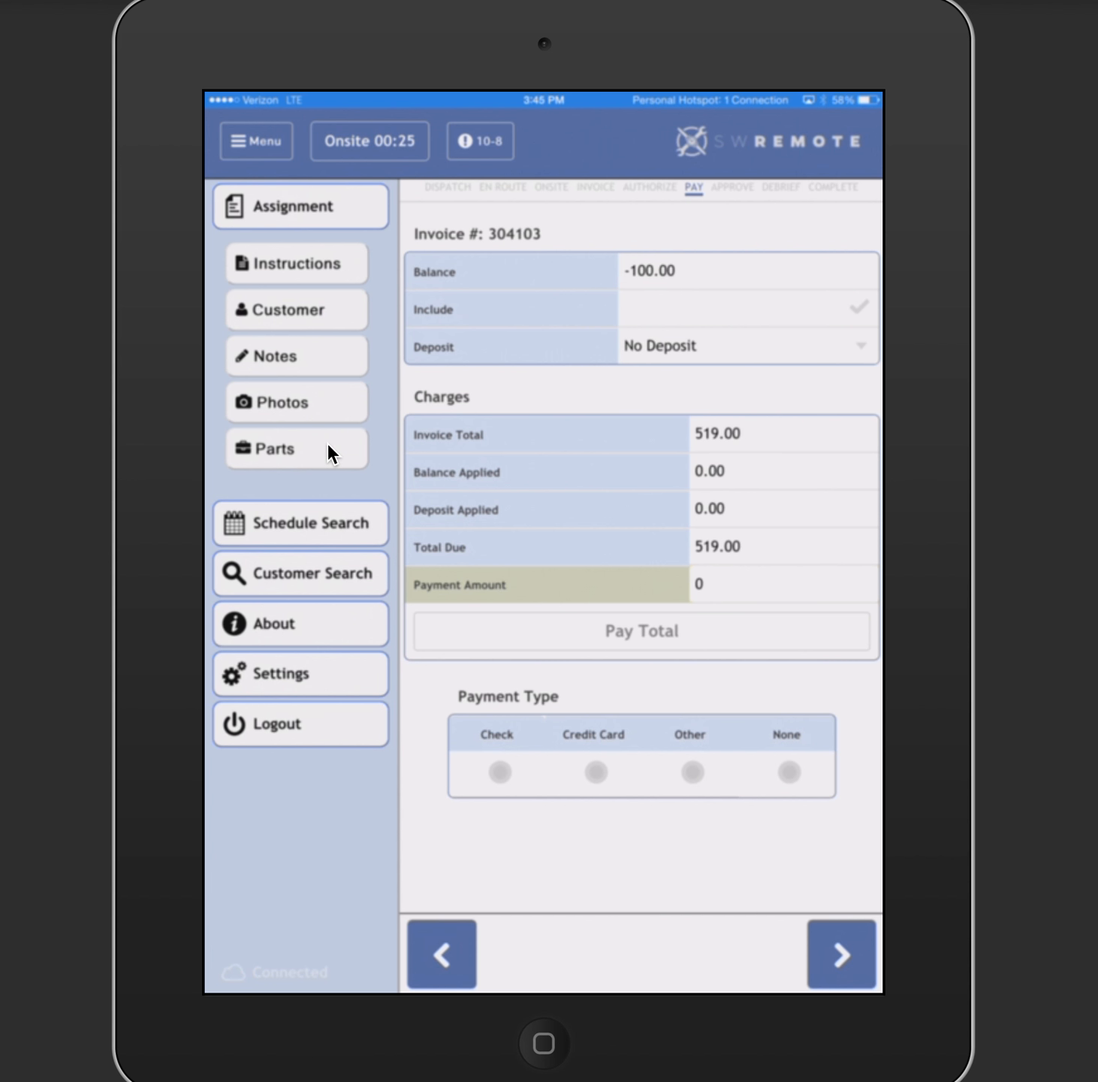
{"action": "left_click", "coordinate": [260, 140]}
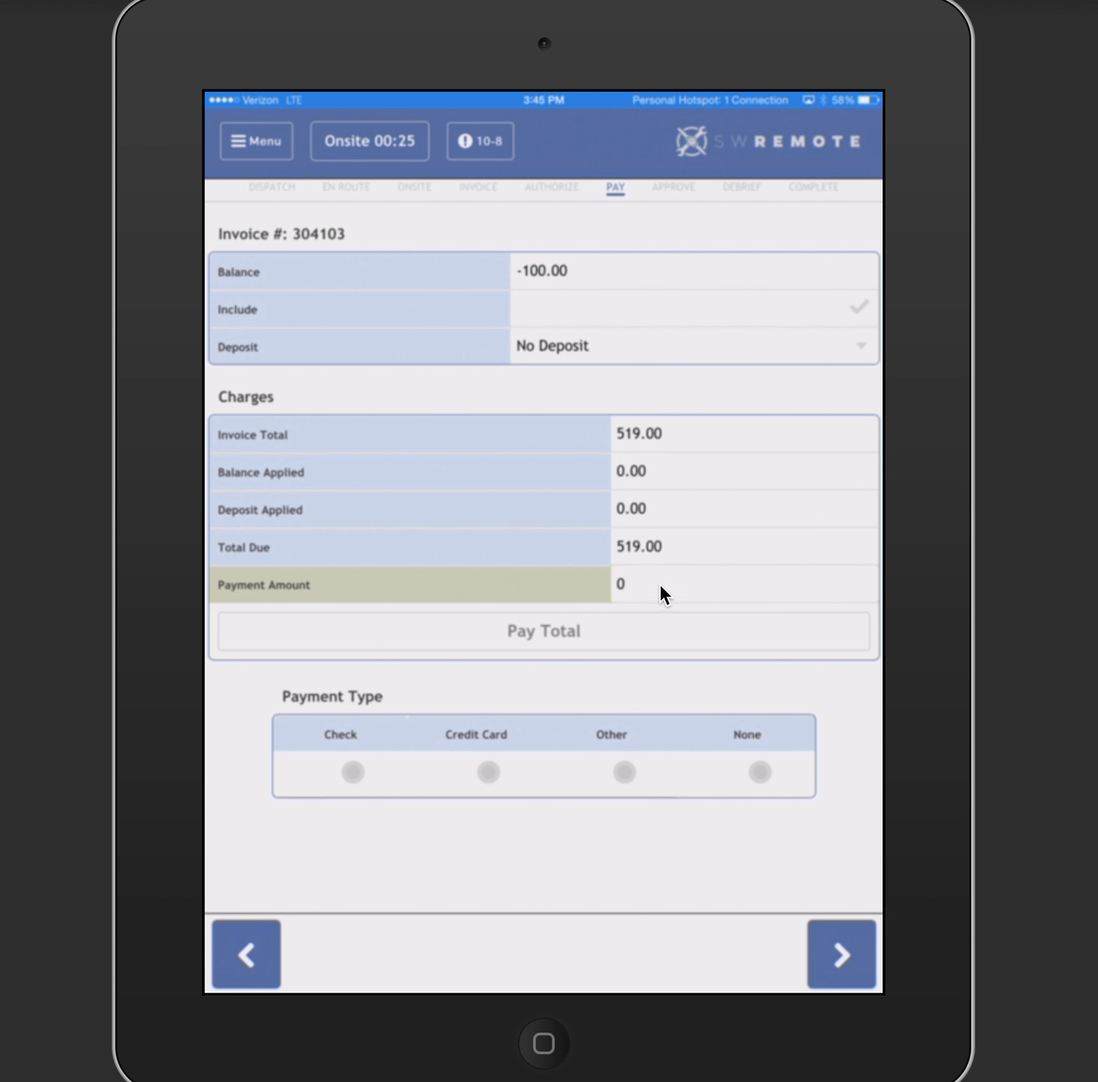
- Examine the entry fields required for the Check and Credit Card payment types
{"action": "left_click", "coordinate": [353, 773]}
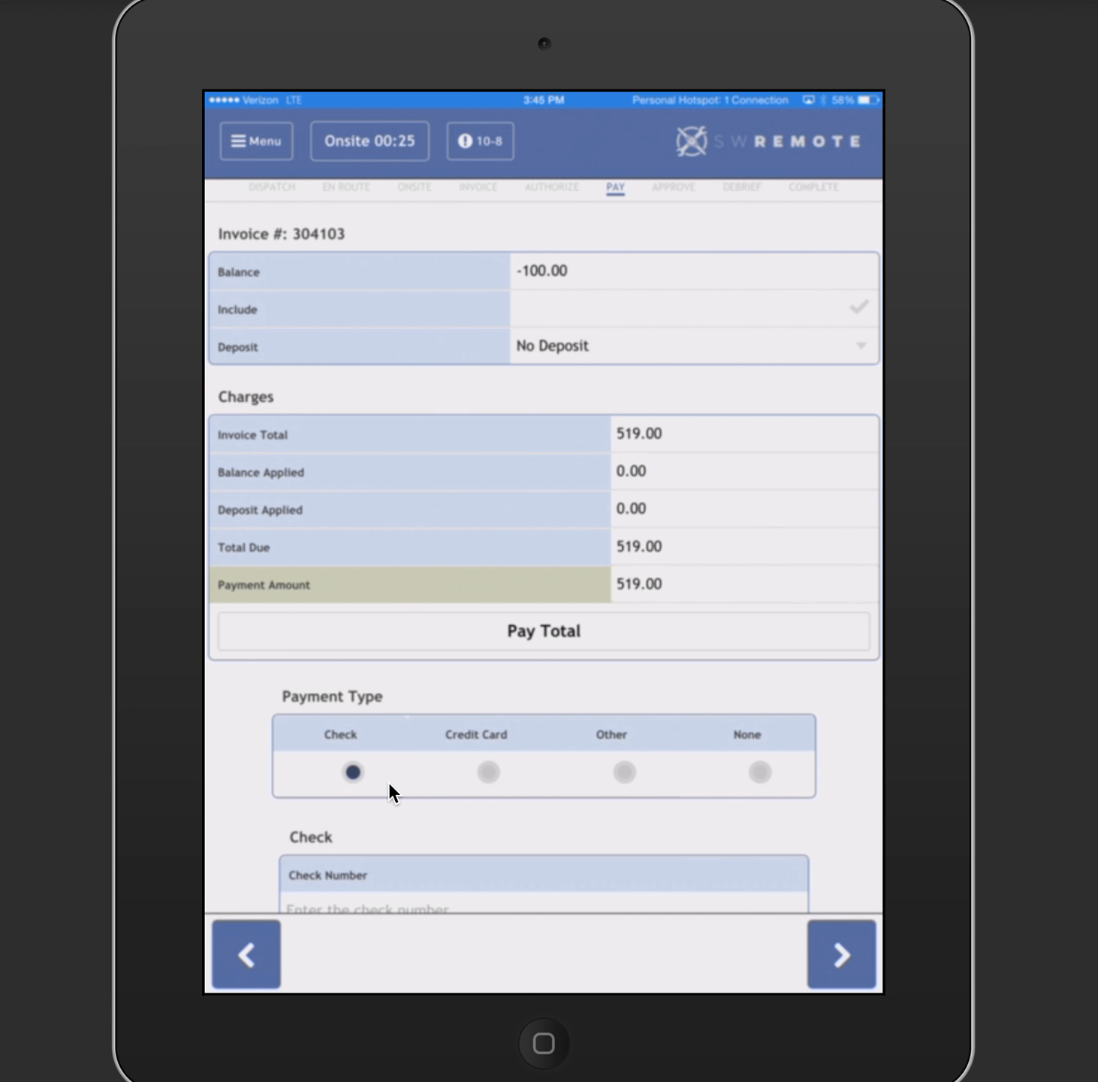
{"action": "scroll", "coordinate": [386, 778], "scroll_direction": "down", "scroll_amount": 3}
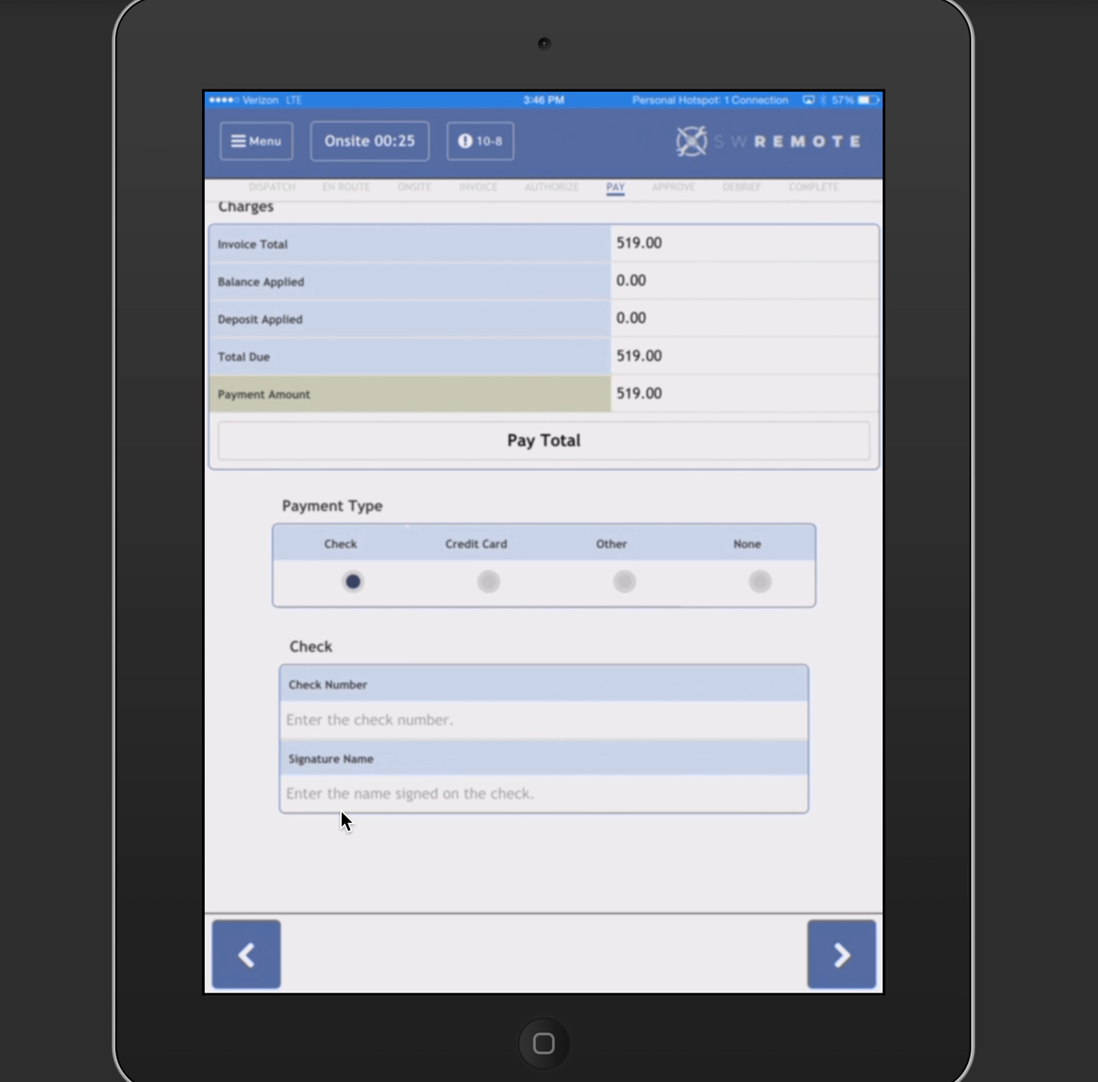
{"action": "left_click", "coordinate": [489, 582]}
{"action": "scroll", "coordinate": [483, 586], "scroll_direction": "down", "scroll_amount": 3}
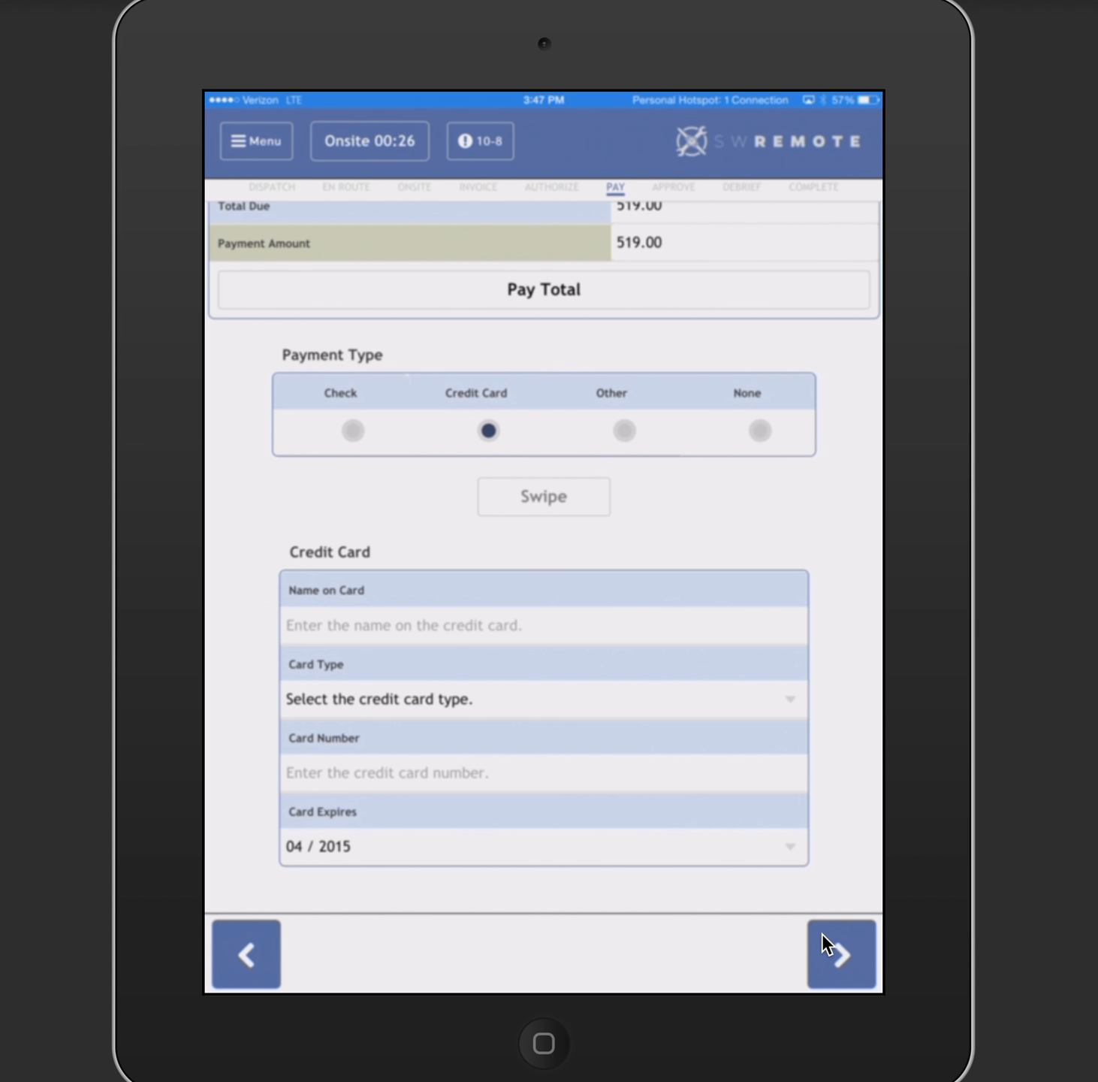
- Examine the payment methods offered under the Other payment type without choosing one, and switch the payment type to None
{"action": "left_click", "coordinate": [620, 430]}
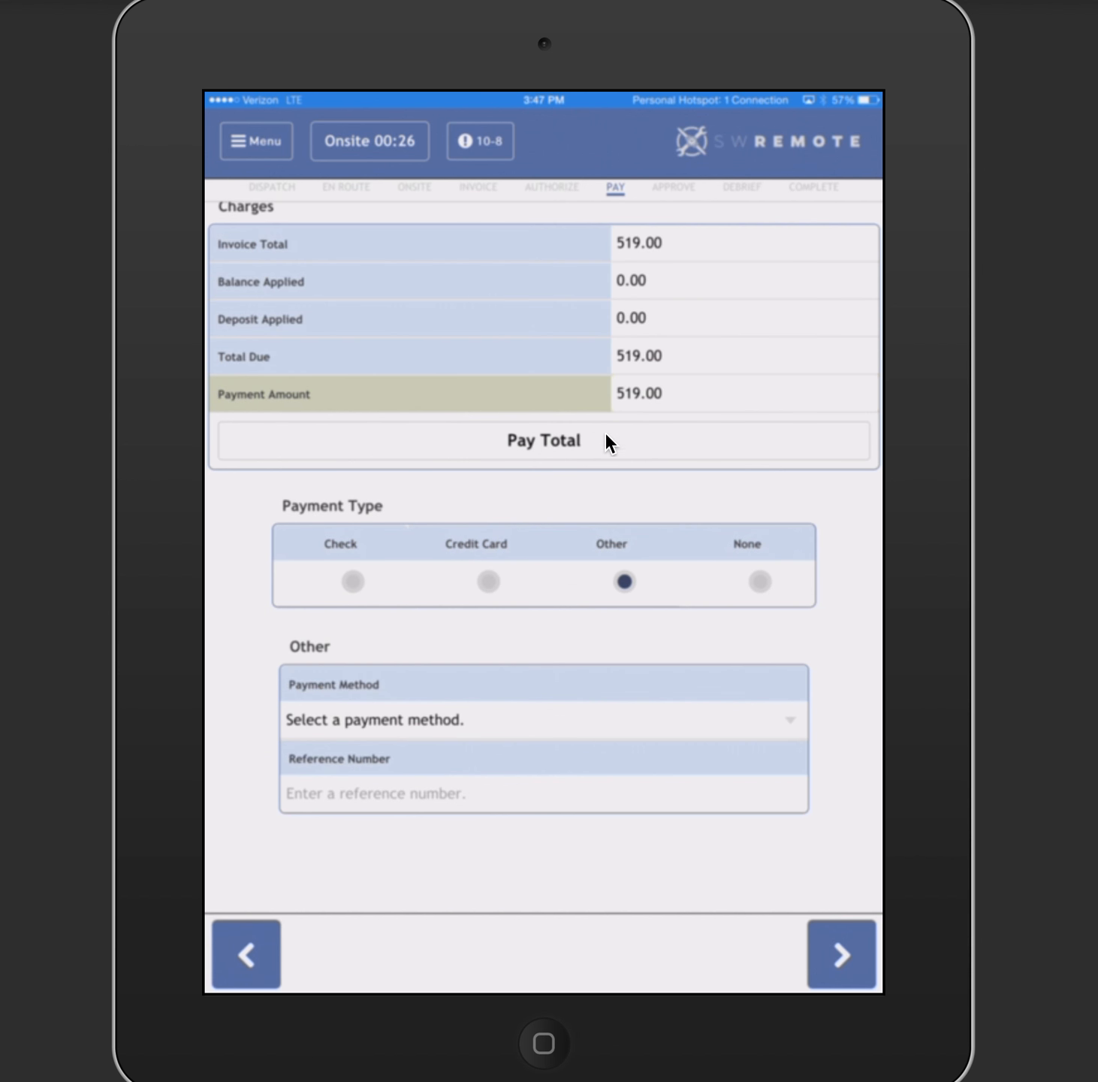
{"action": "left_click", "coordinate": [509, 720]}
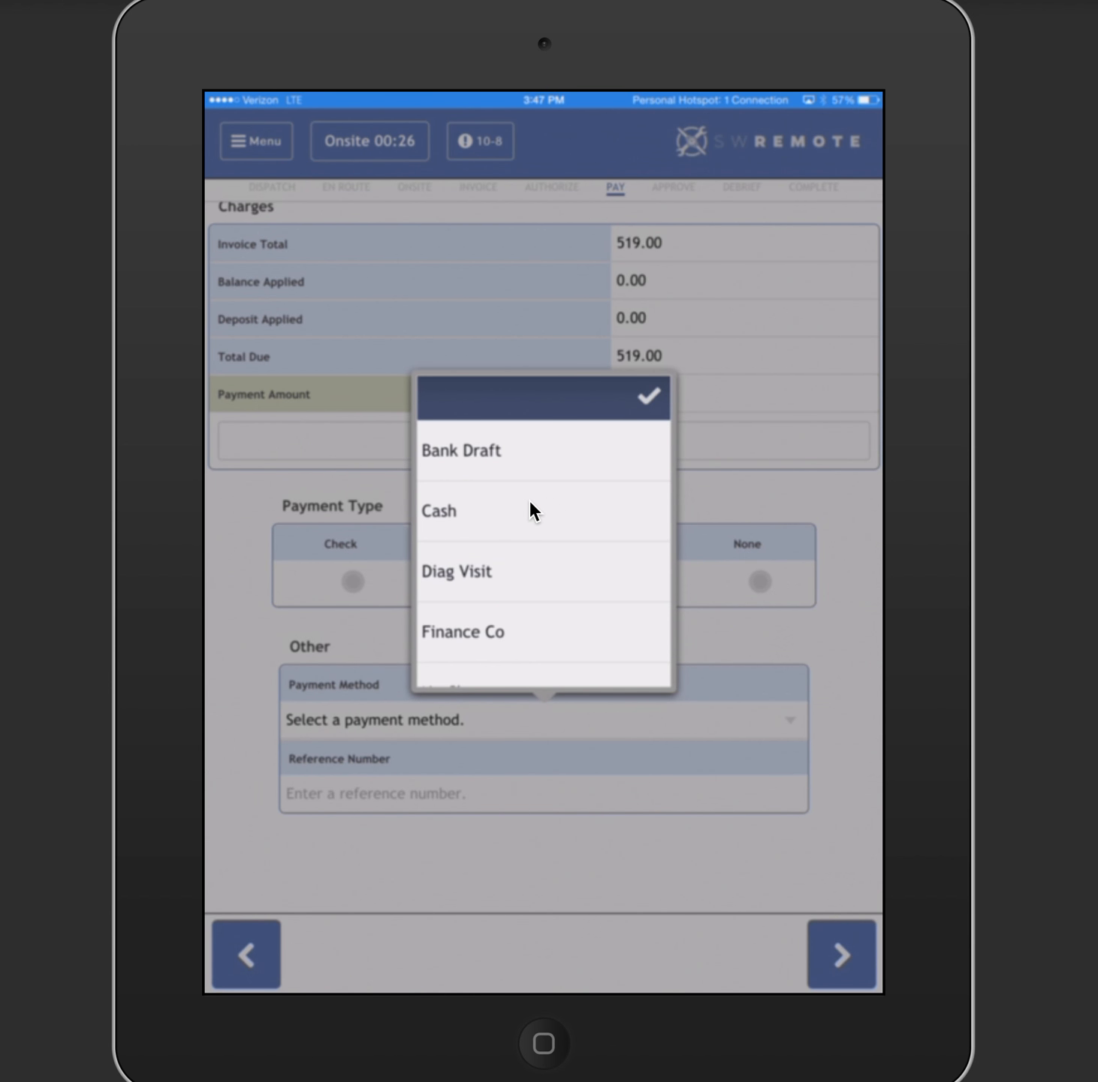
{"action": "scroll", "coordinate": [530, 610], "scroll_direction": "down", "scroll_amount": 3}
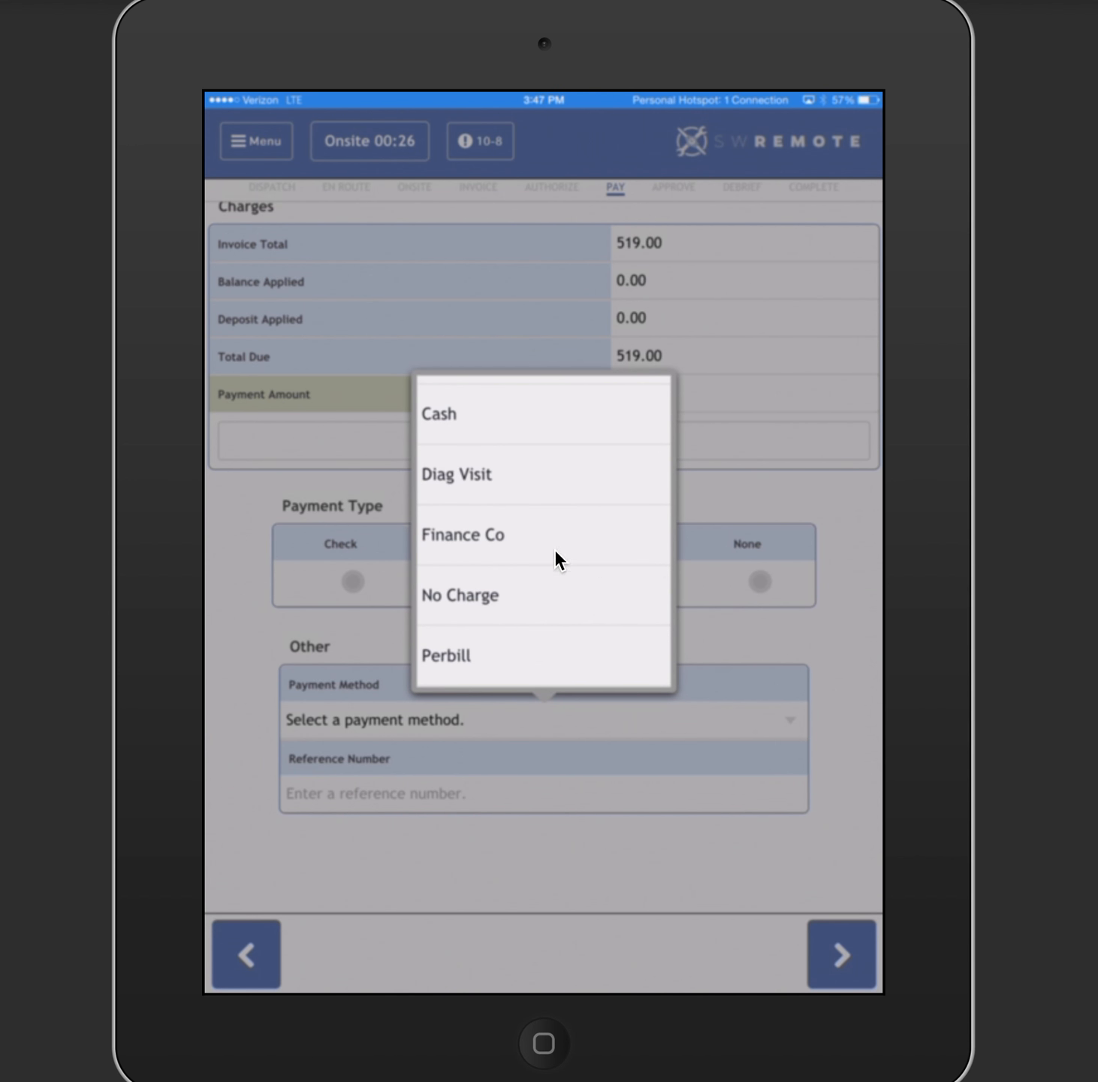
{"action": "left_click", "coordinate": [844, 636]}
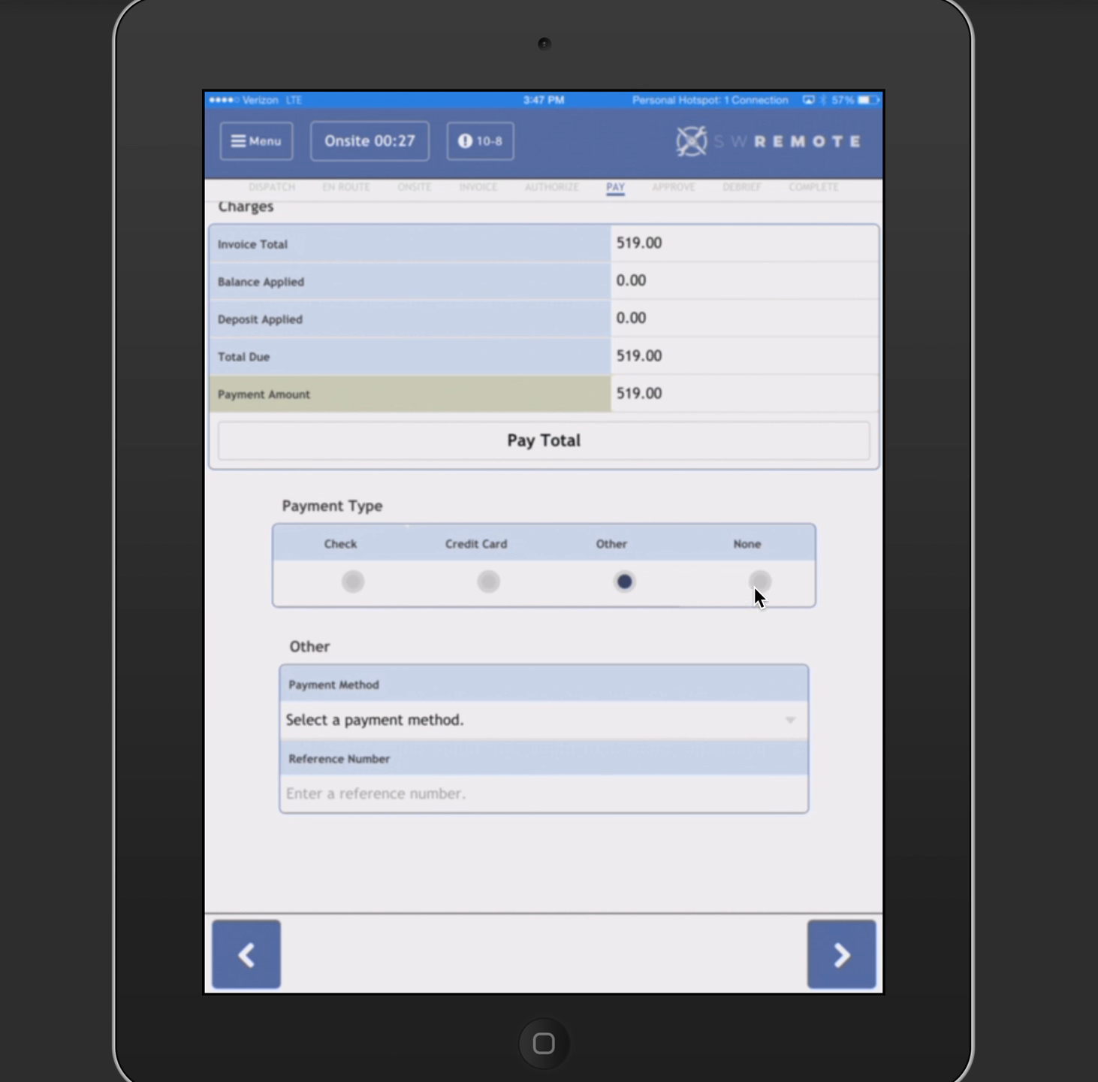
{"action": "scroll", "coordinate": [769, 587], "scroll_direction": "down", "scroll_amount": 1}
{"action": "left_click", "coordinate": [768, 587]}
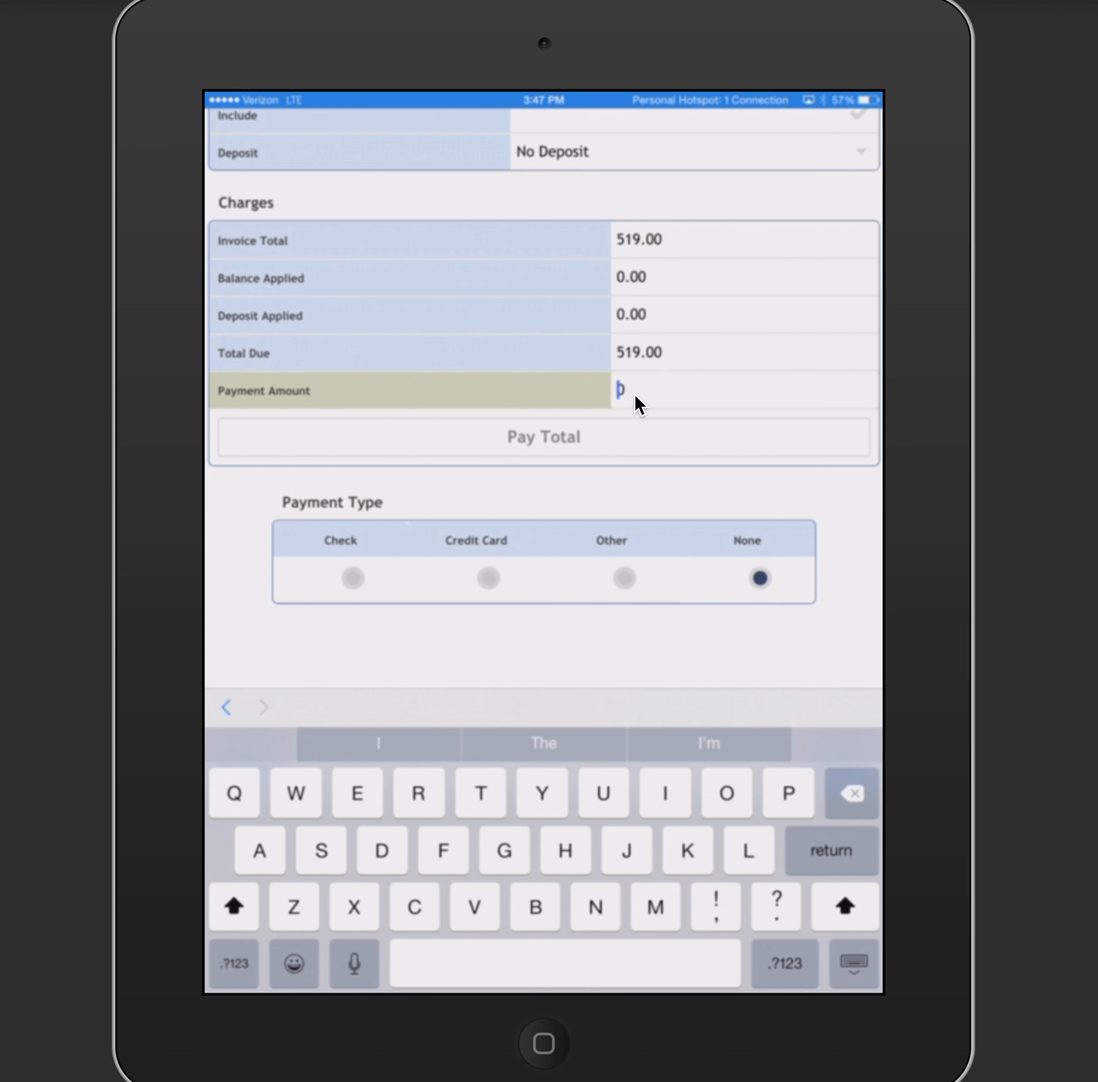
- Set the payment type to Check with check number 542 and the signer's name, and agree to the check policy
{"action": "left_click", "coordinate": [348, 581]}
{"action": "scroll", "coordinate": [351, 703], "scroll_direction": "down", "scroll_amount": 2}
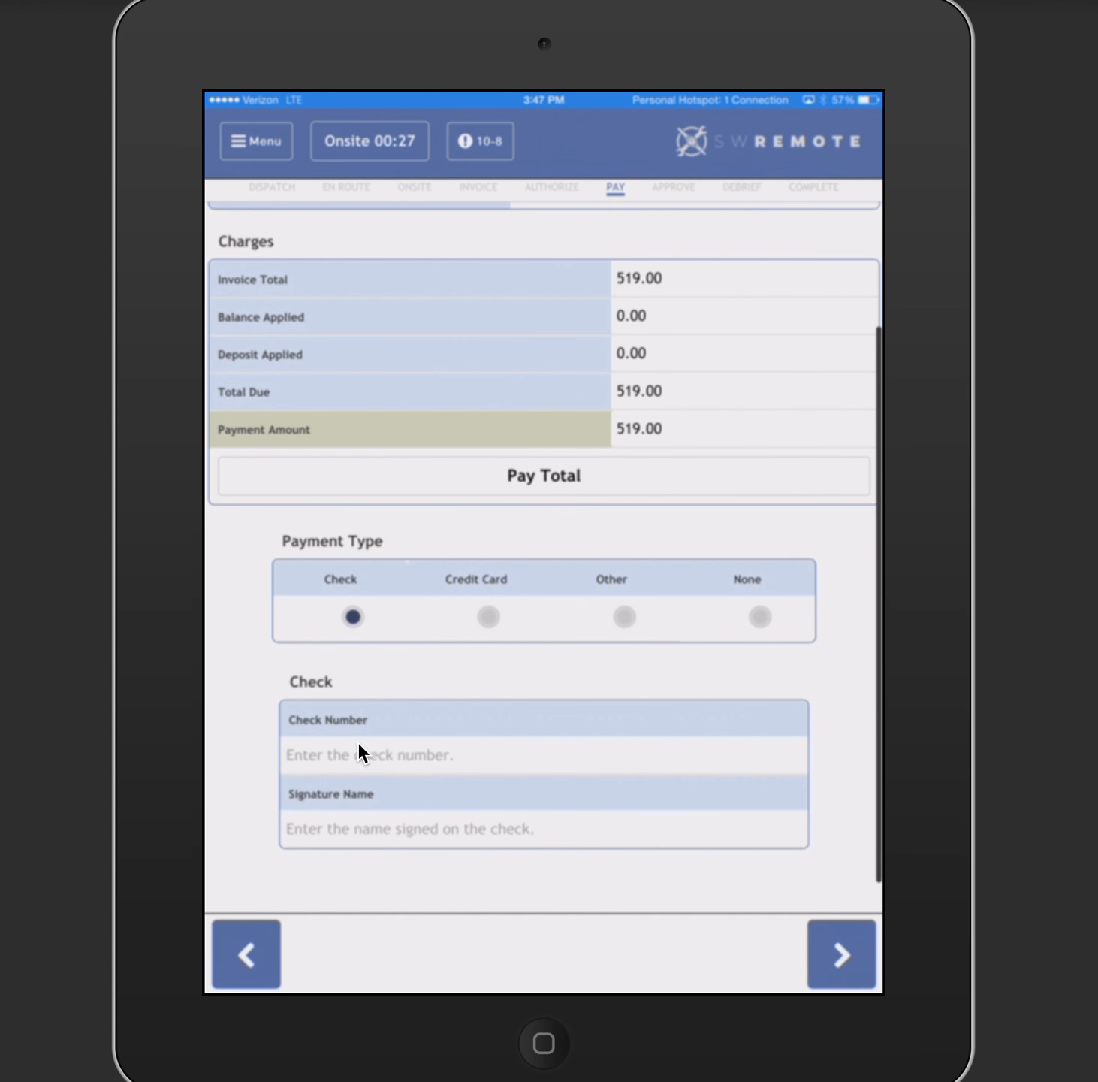
{"action": "left_click", "coordinate": [363, 751]}
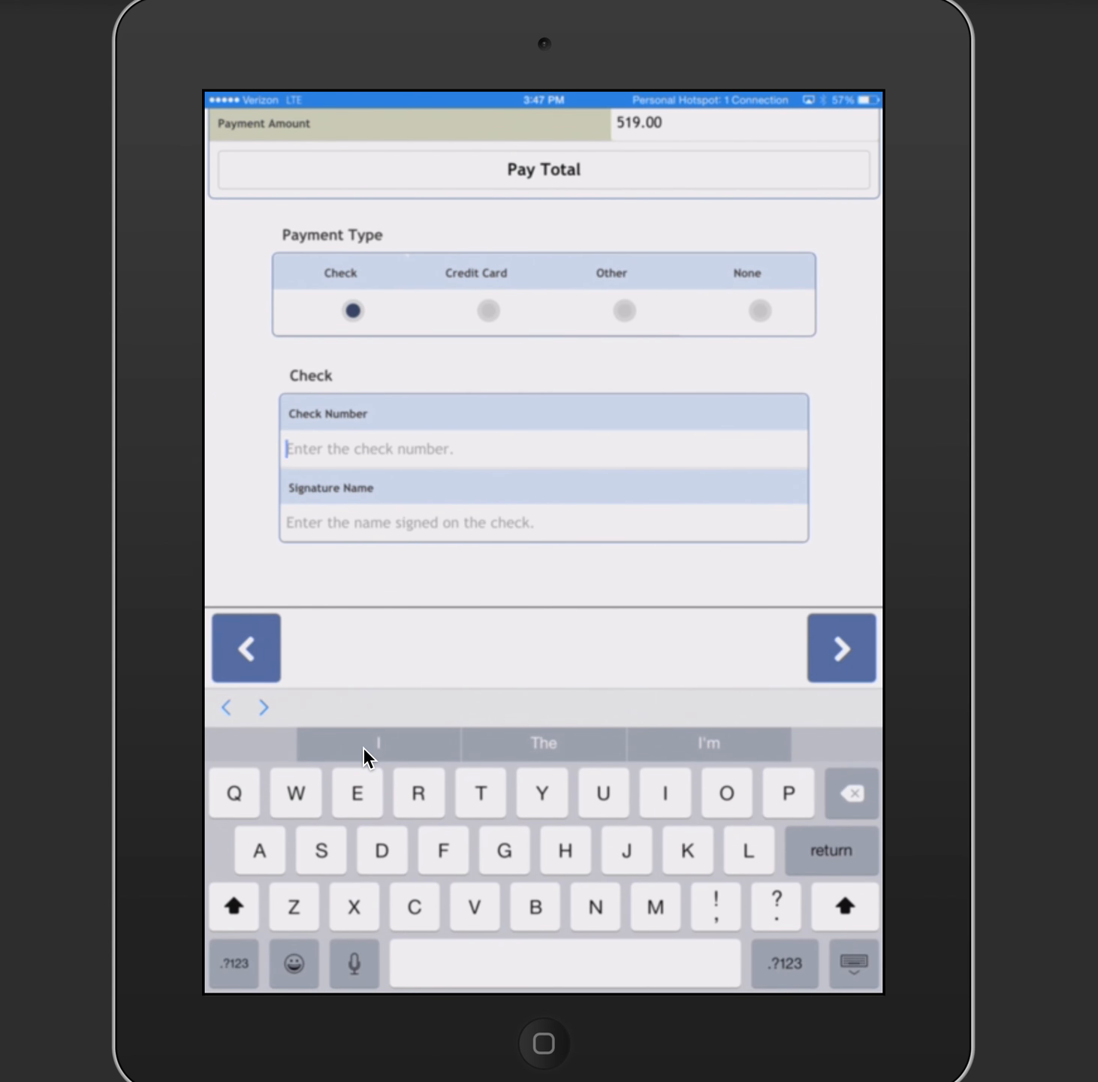
{"action": "type", "text": "542"}
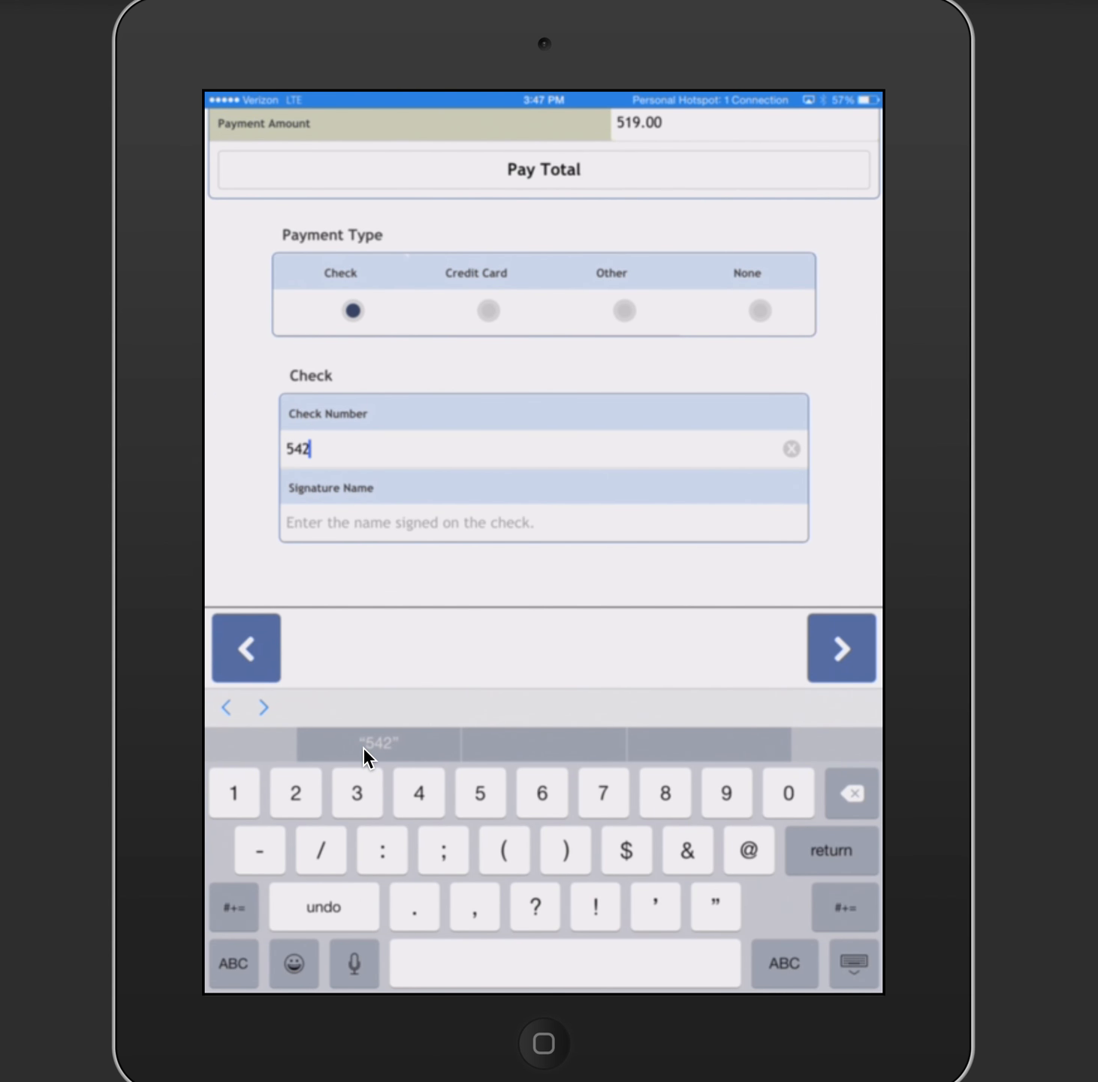
{"action": "key", "text": "Tab"}
{"action": "type", "text": "Dooley"}
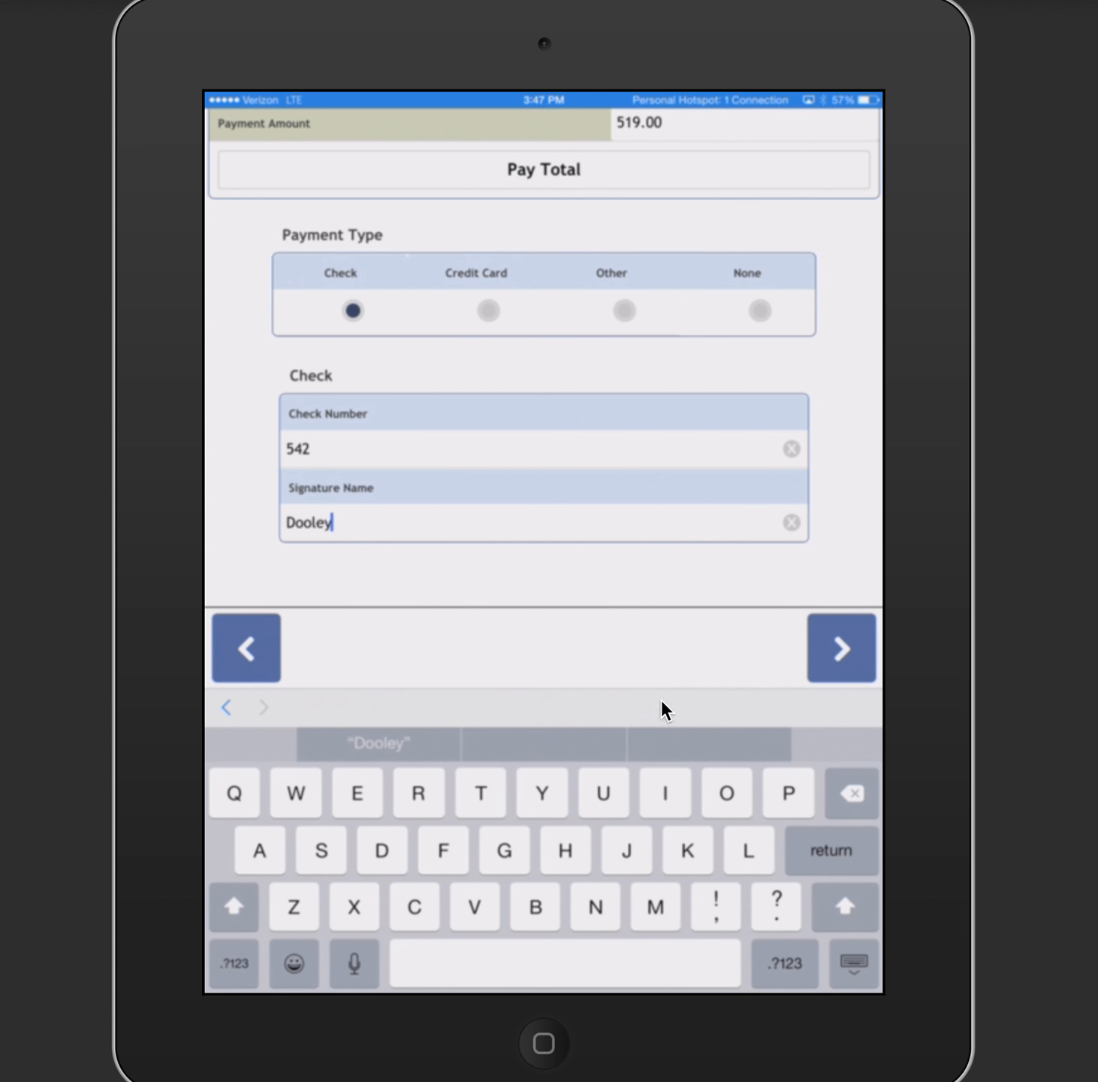
{"action": "left_click", "coordinate": [815, 650]}
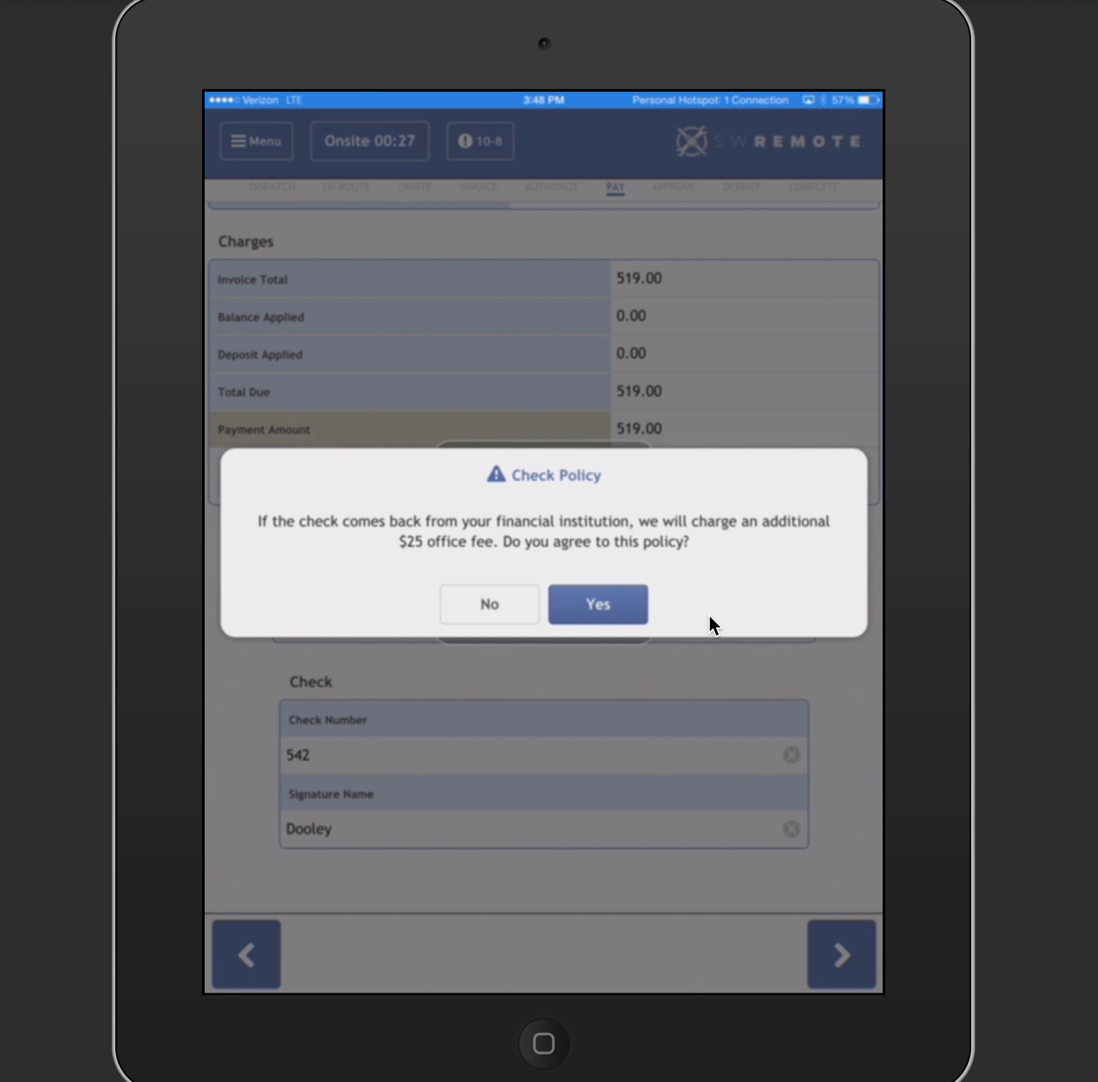
{"action": "left_click", "coordinate": [620, 611]}
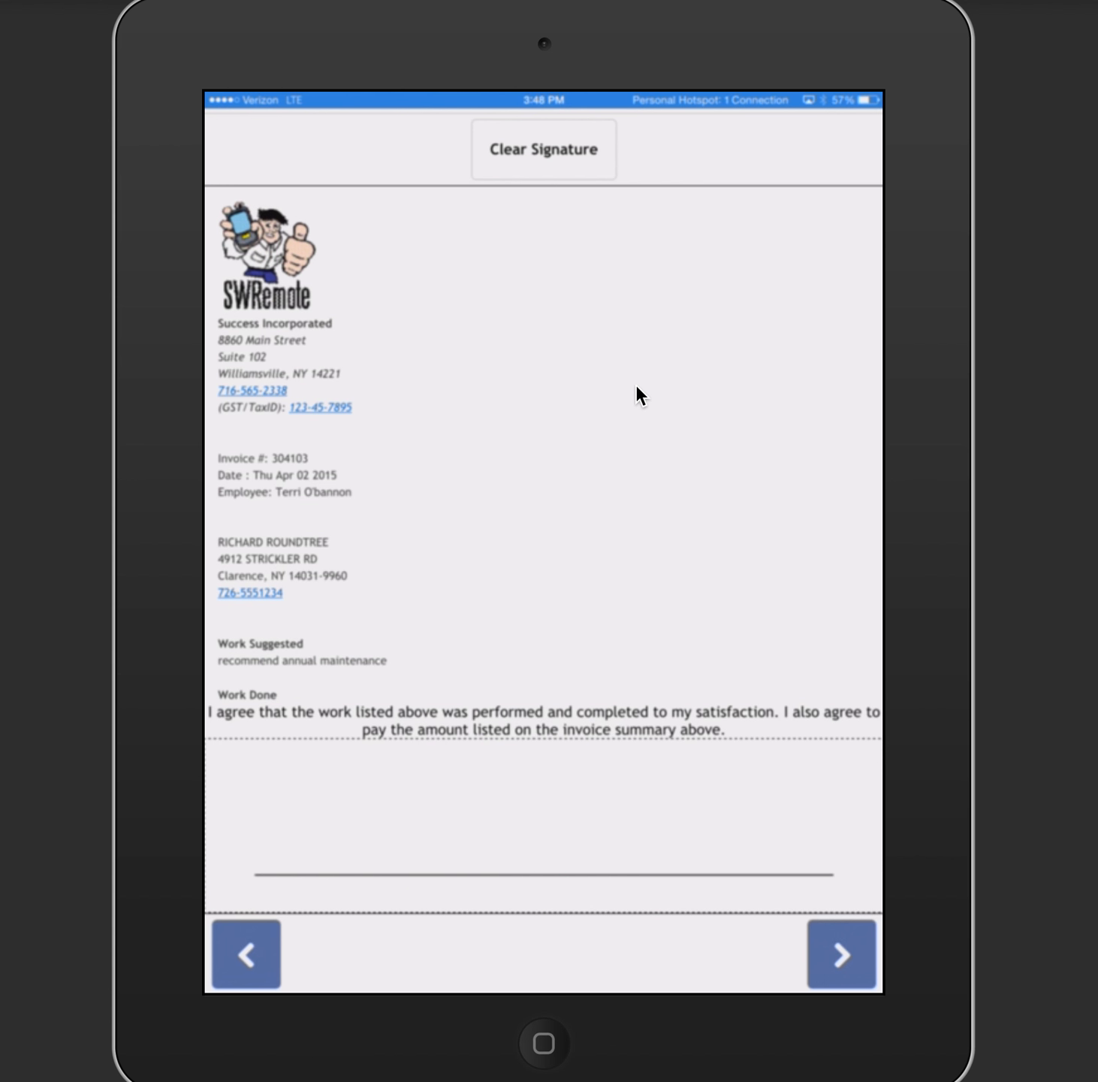
- Review the invoice details, payment and terms, sign the customer approval, and continue to the debrief stage
{"action": "scroll", "coordinate": [636, 387], "scroll_direction": "down", "scroll_amount": 5}
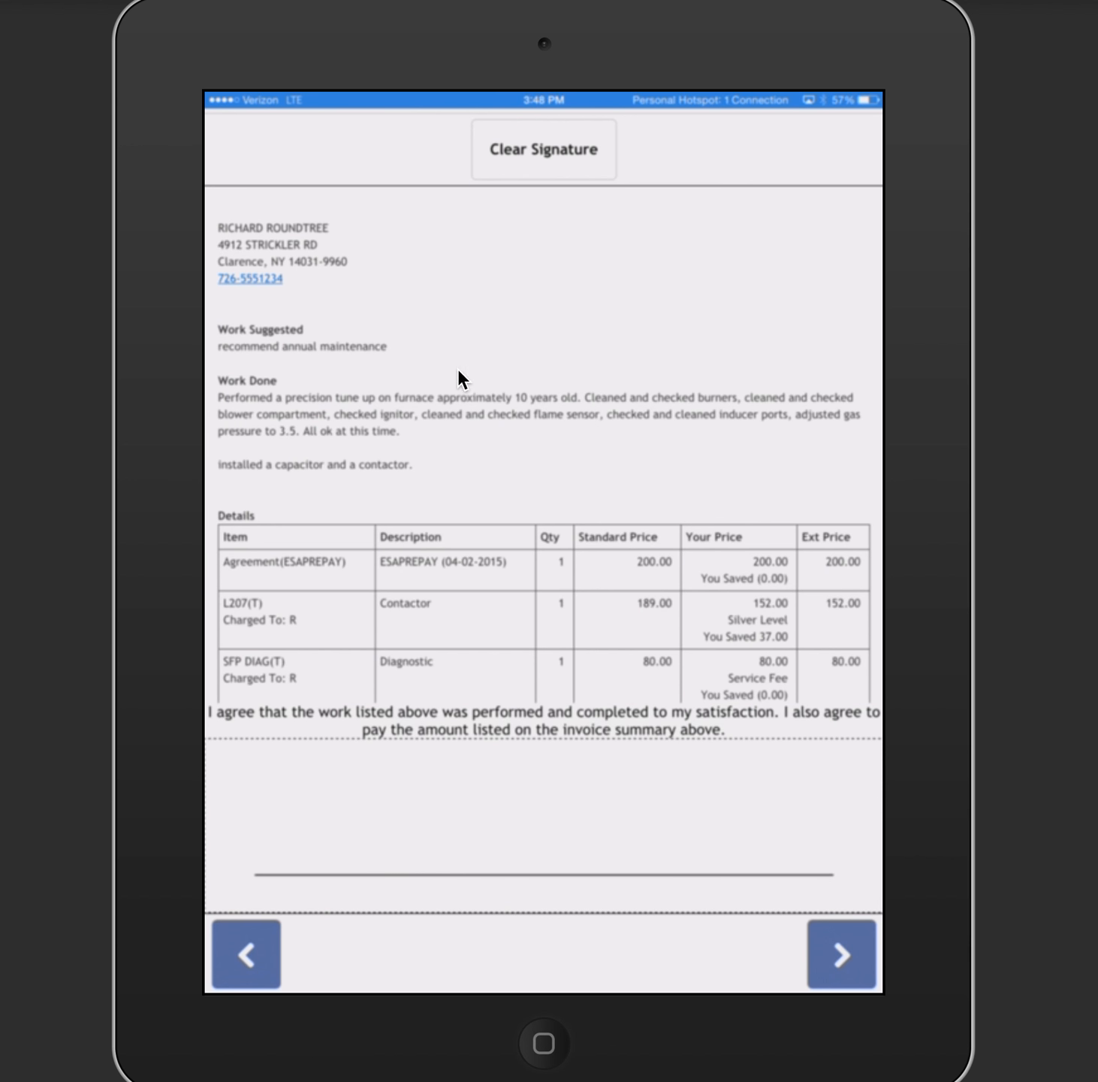
{"action": "scroll", "coordinate": [480, 443], "scroll_direction": "down", "scroll_amount": 3}
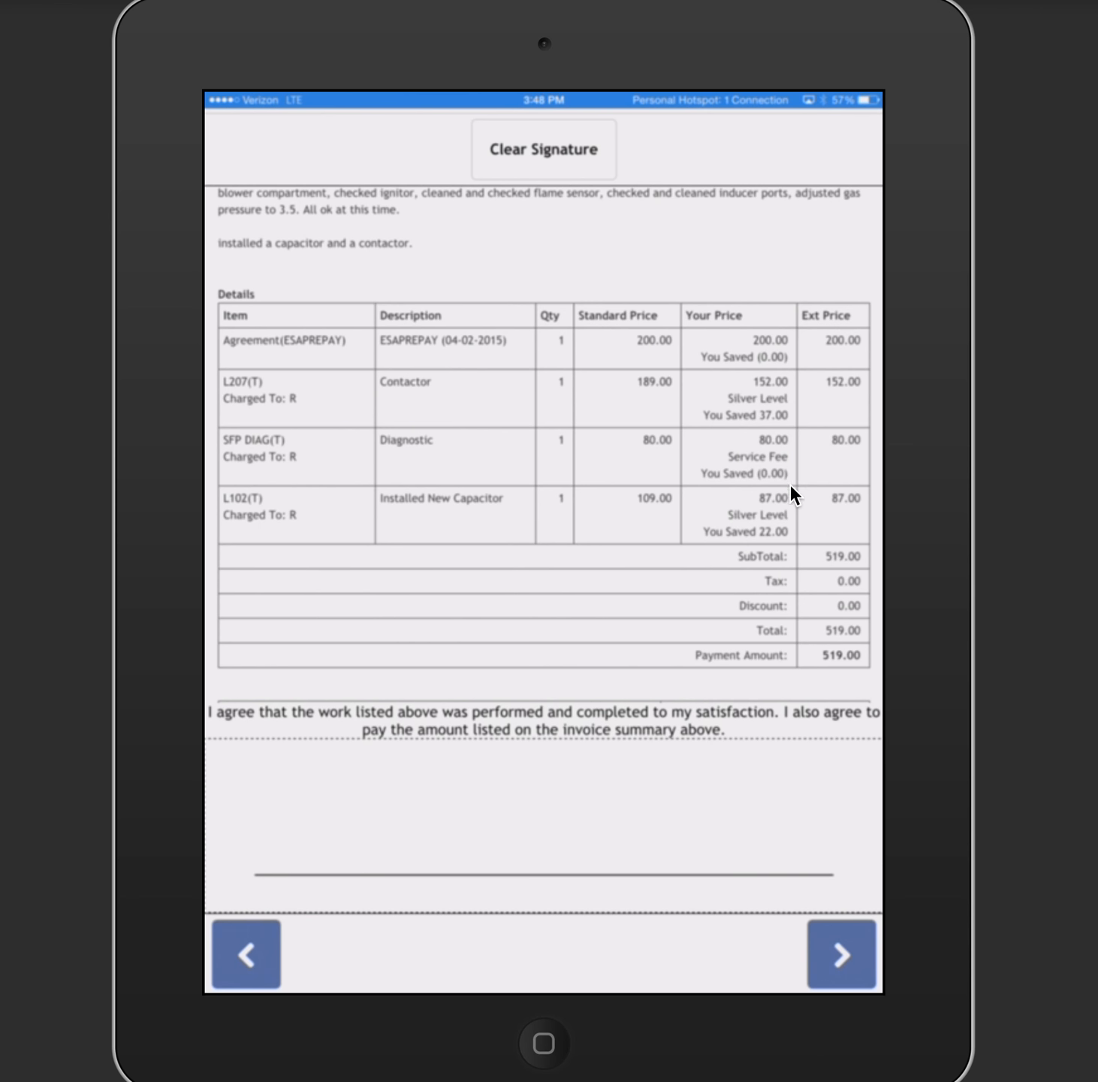
{"action": "scroll", "coordinate": [770, 597], "scroll_direction": "down", "scroll_amount": 3}
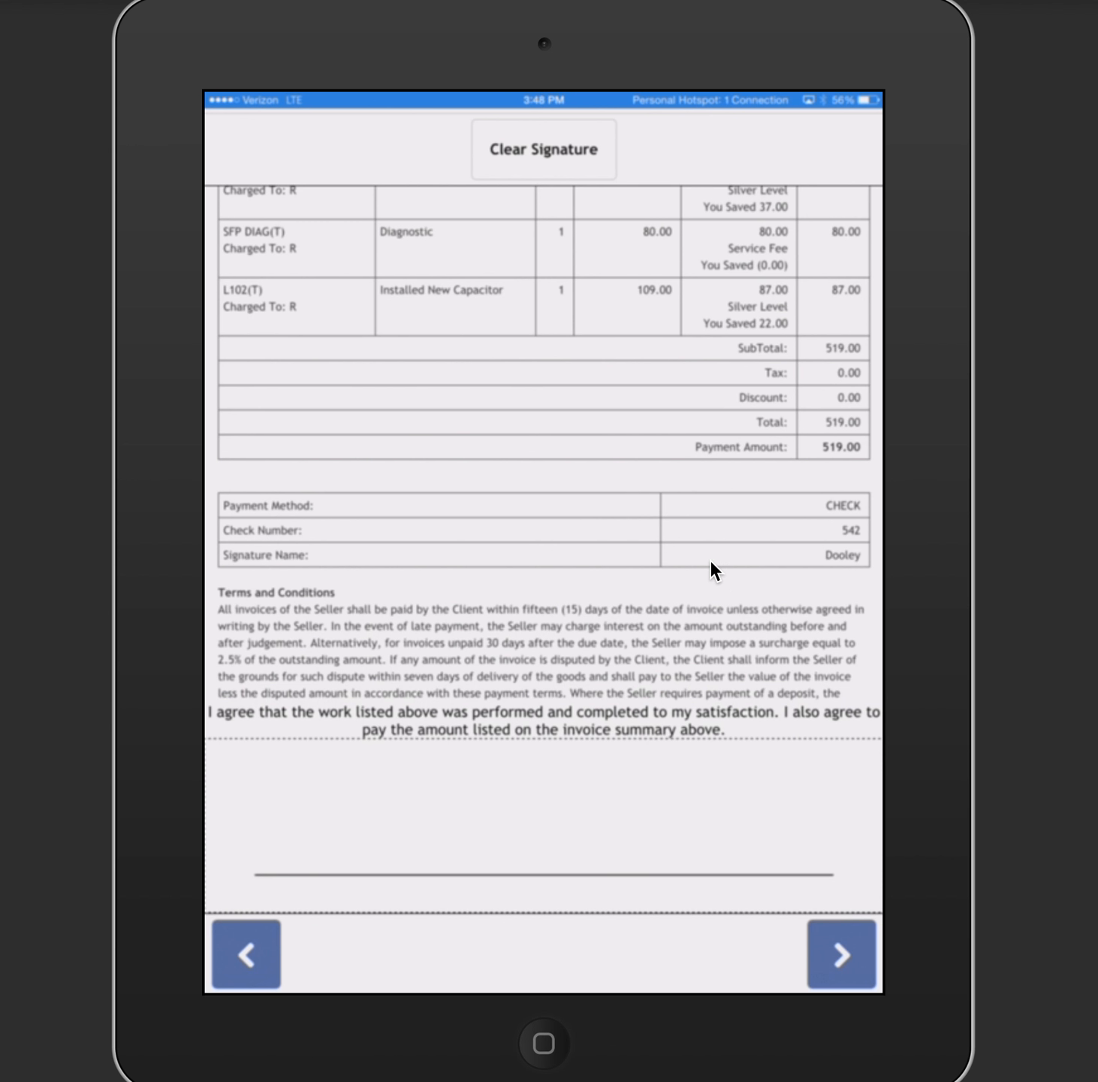
{"action": "scroll", "coordinate": [710, 563], "scroll_direction": "down", "scroll_amount": 5}
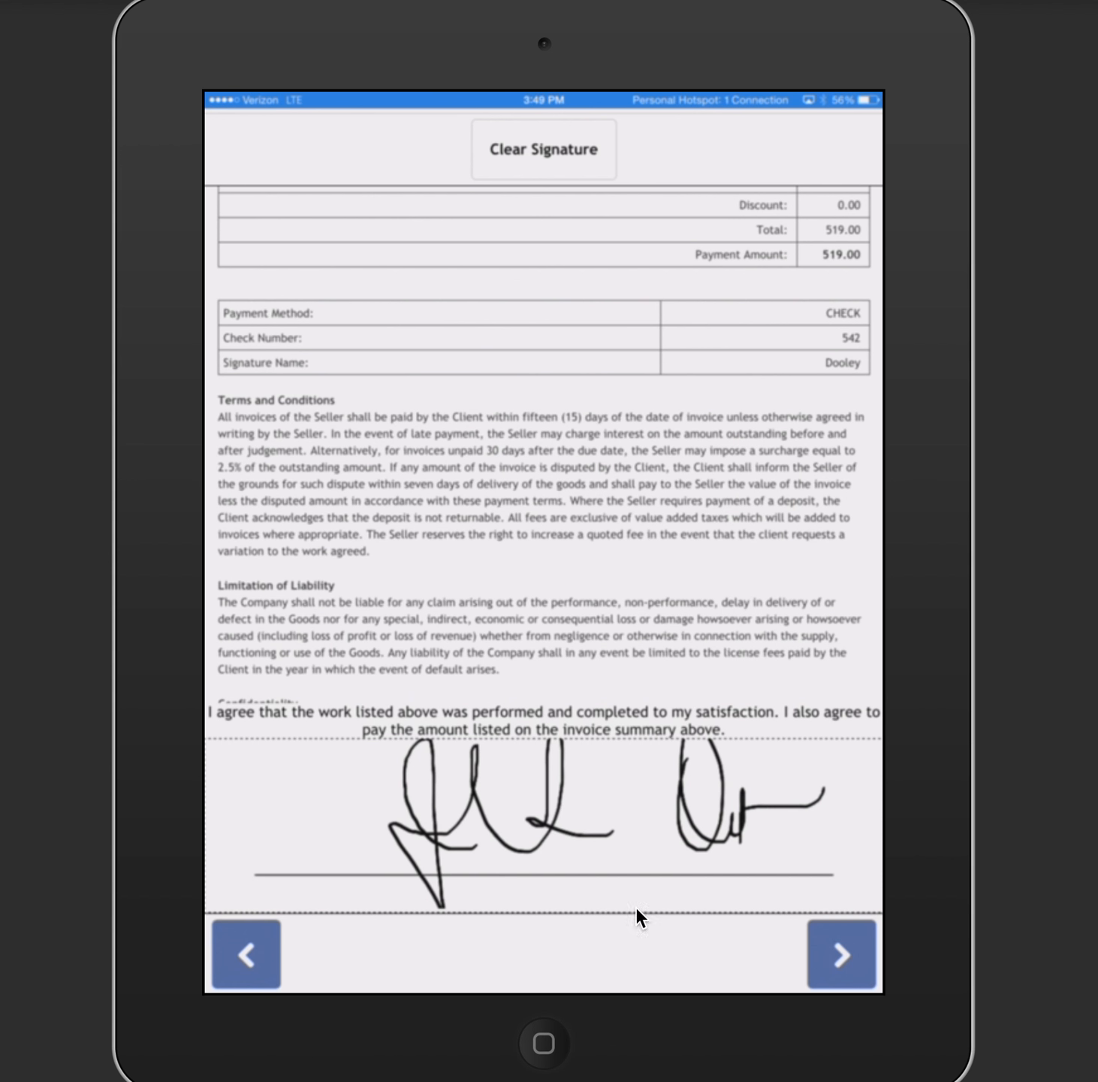
{"action": "left_click", "coordinate": [828, 955]}
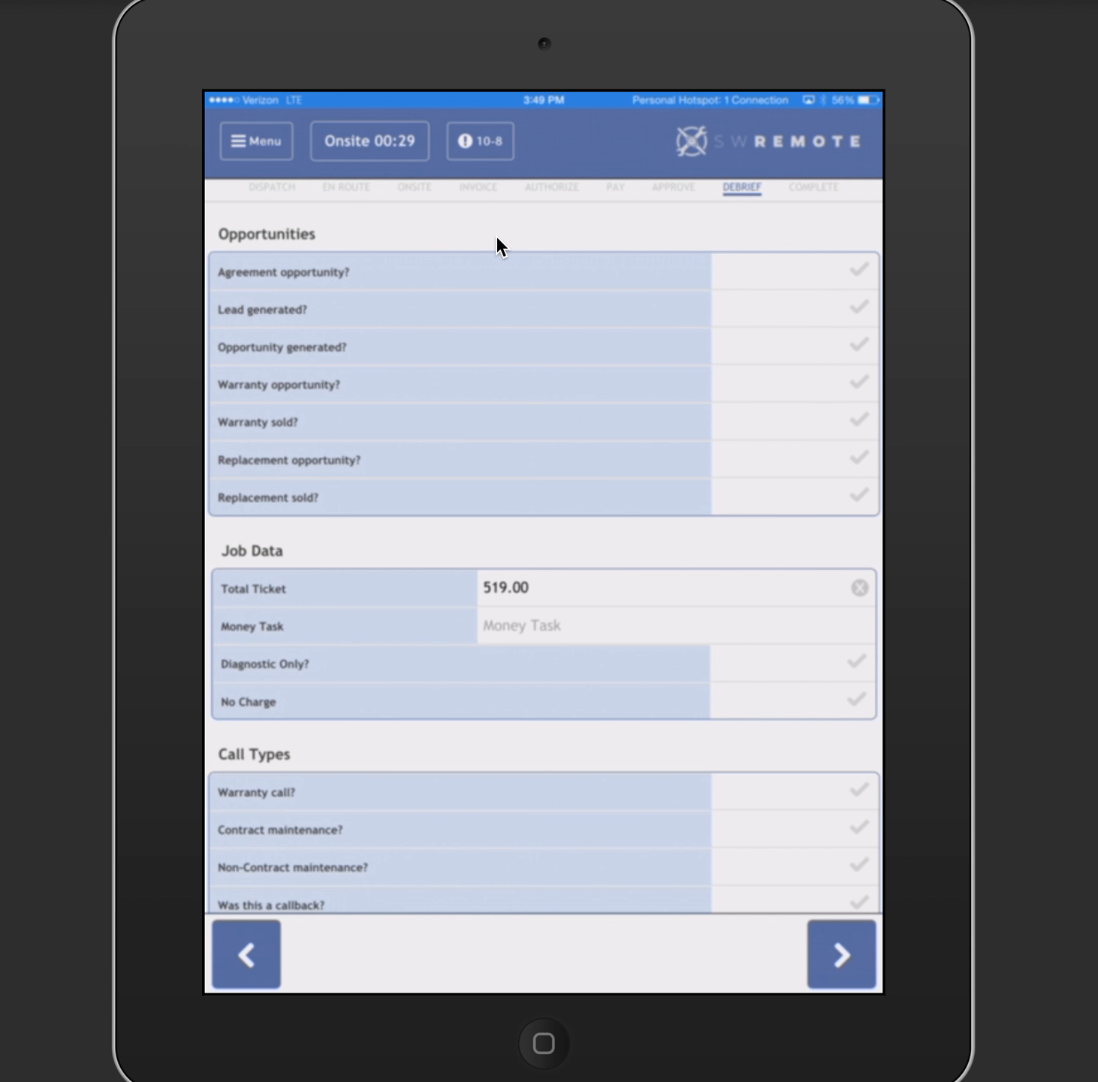
- Send a 10-8 to dispatch and acknowledge the confirmation
{"action": "left_click", "coordinate": [483, 149]}
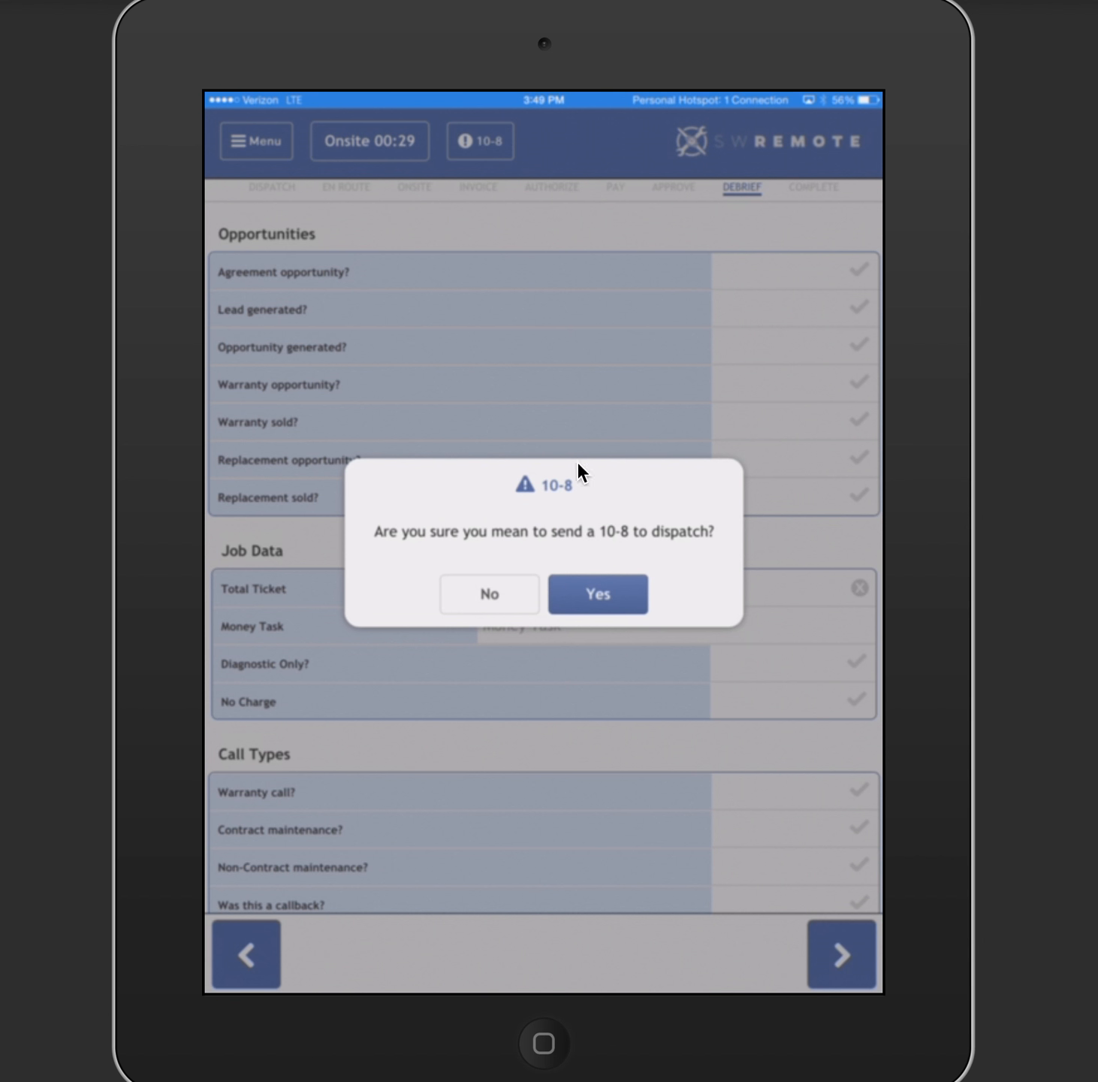
{"action": "left_click", "coordinate": [601, 595]}
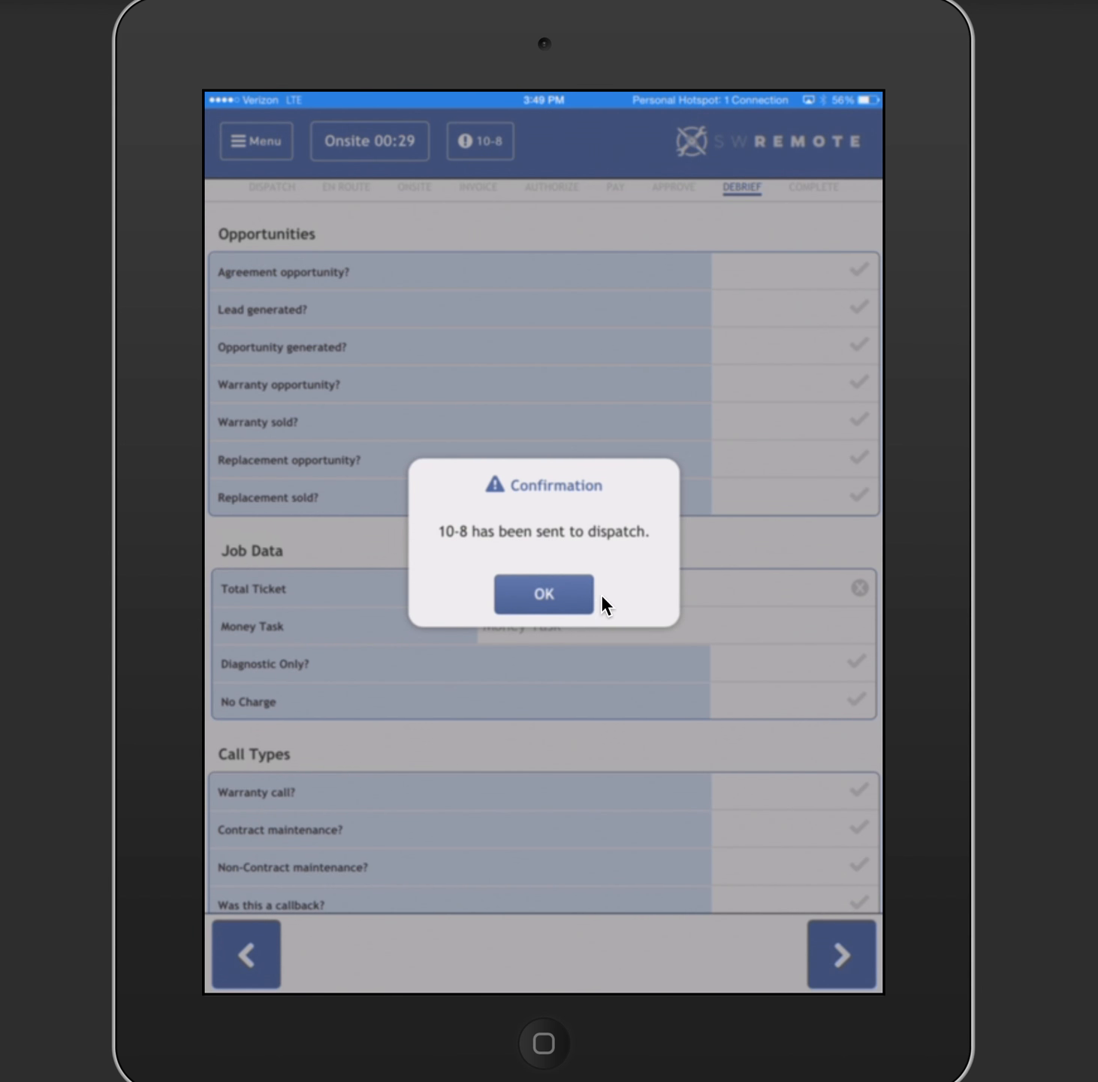
{"action": "left_click", "coordinate": [556, 591]}
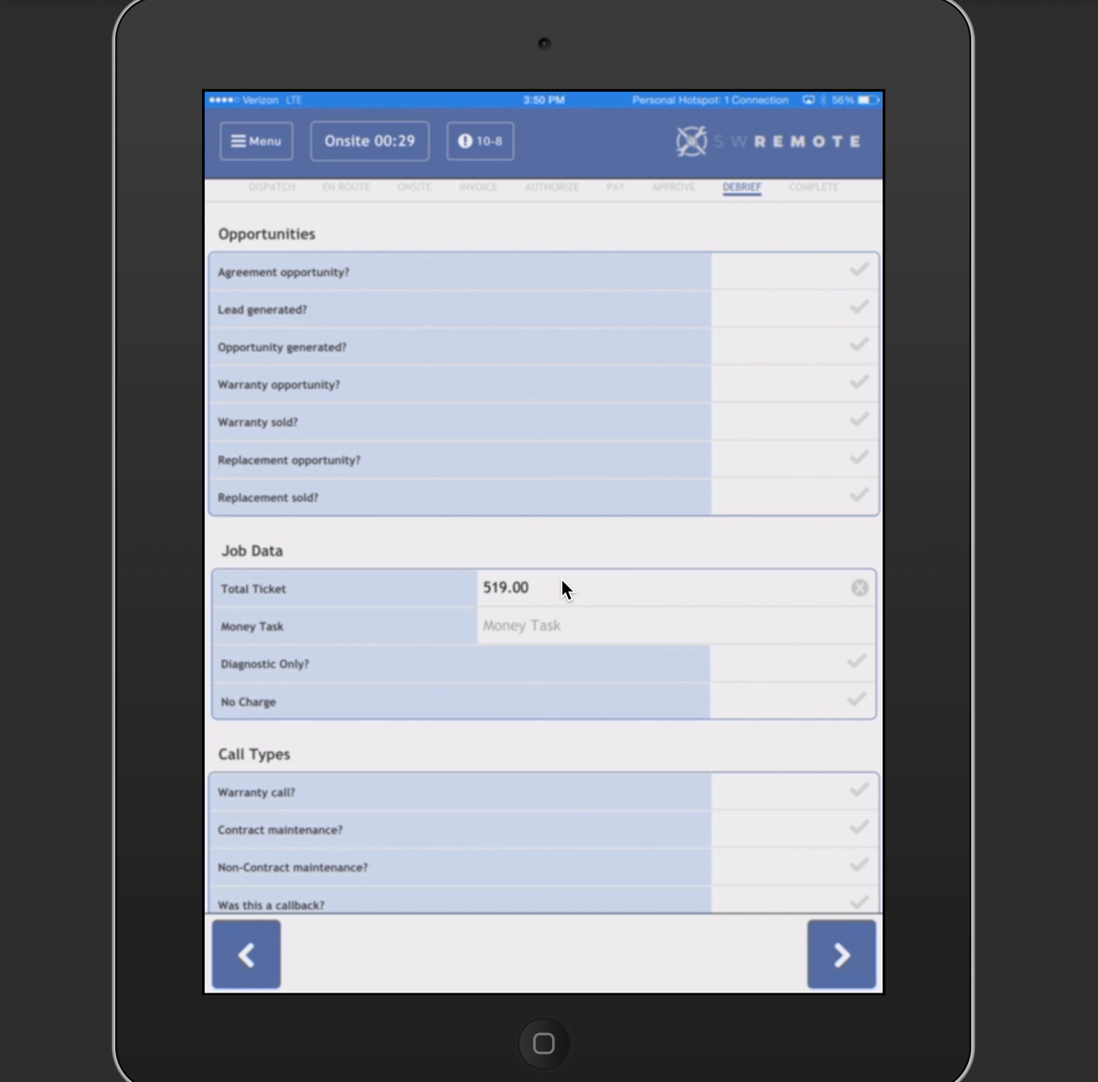
- Mark Agreement opportunity and Opportunity generated, with the opportunity code System is over 12 years old
{"action": "left_click", "coordinate": [816, 273]}
{"action": "left_click", "coordinate": [854, 350]}
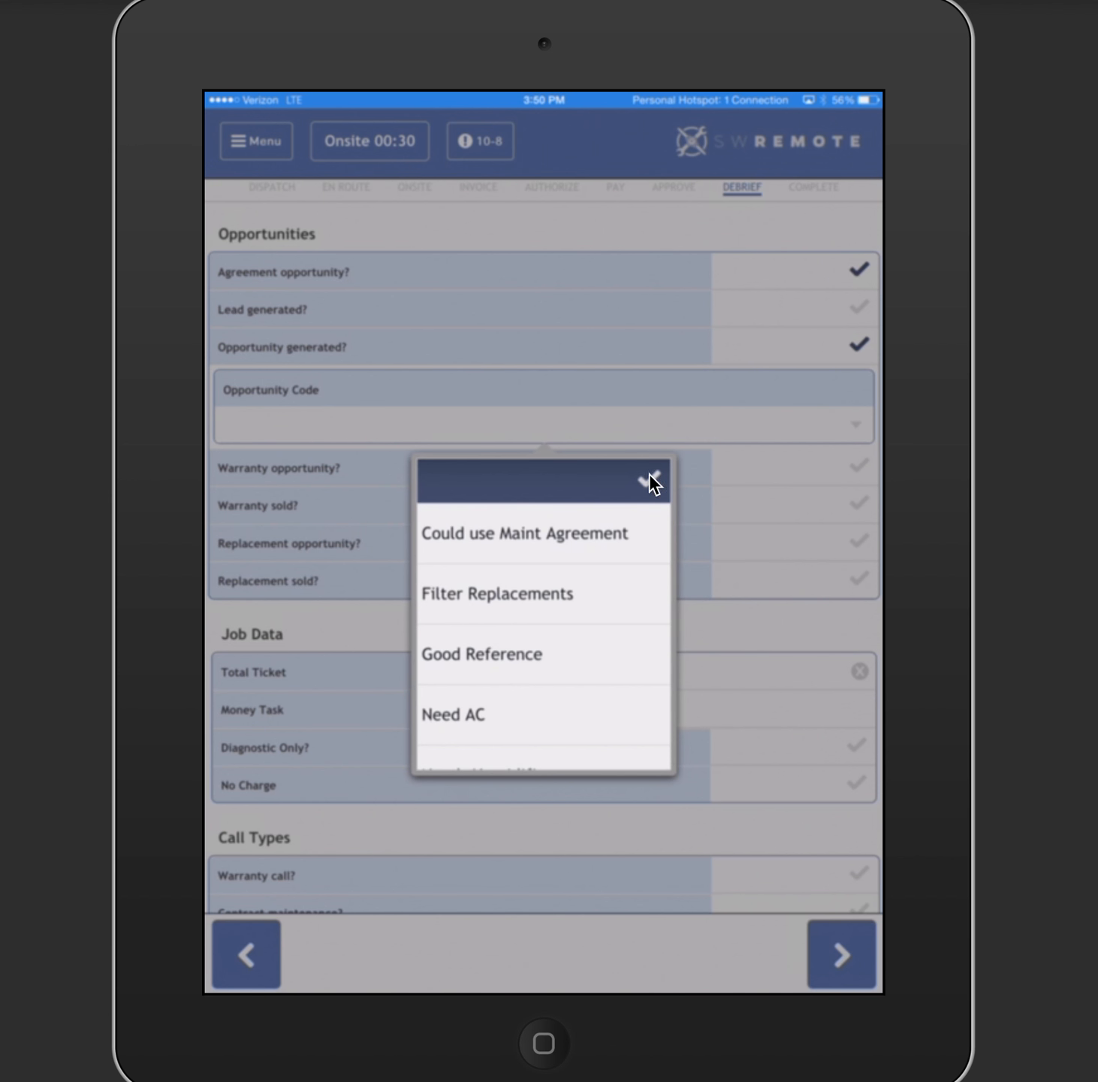
{"action": "scroll", "coordinate": [590, 618], "scroll_direction": "down", "scroll_amount": 8}
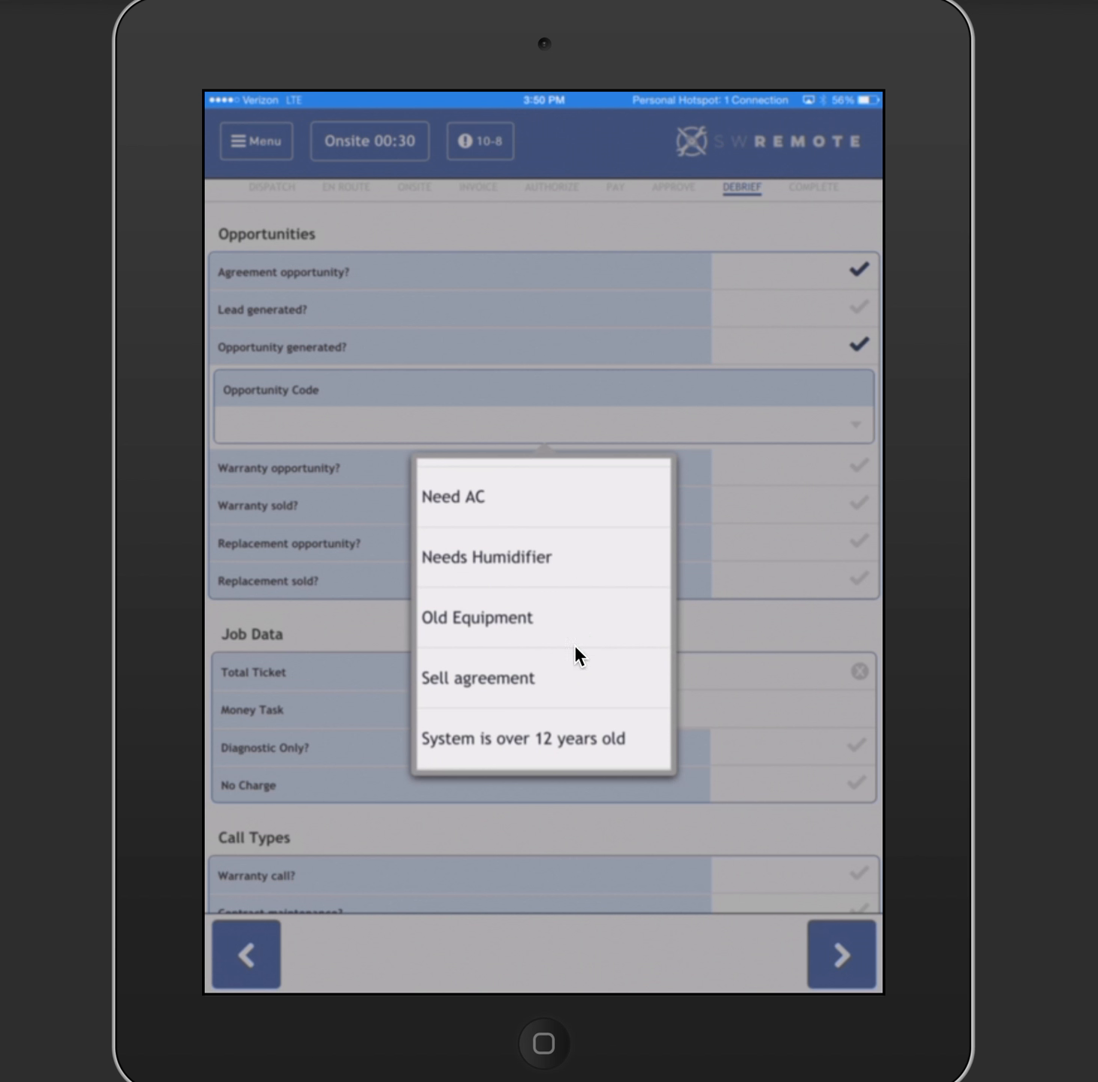
{"action": "left_click", "coordinate": [568, 740]}
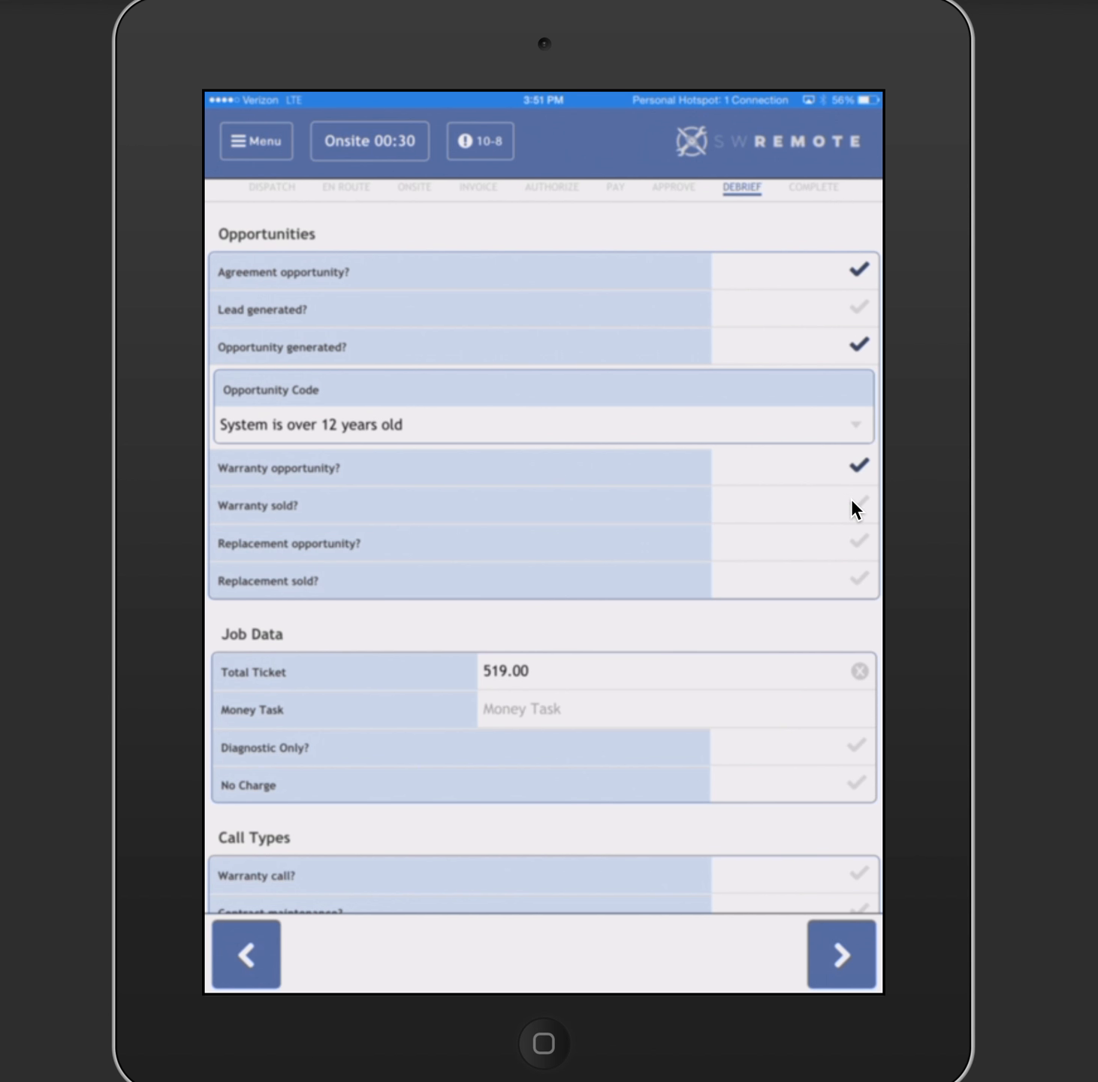
- Check the extra fields for Warranty sold and Replacement sold, clear the warranty and replacement-sold marks, and keep Replacement opportunity marked
{"action": "left_click", "coordinate": [854, 504]}
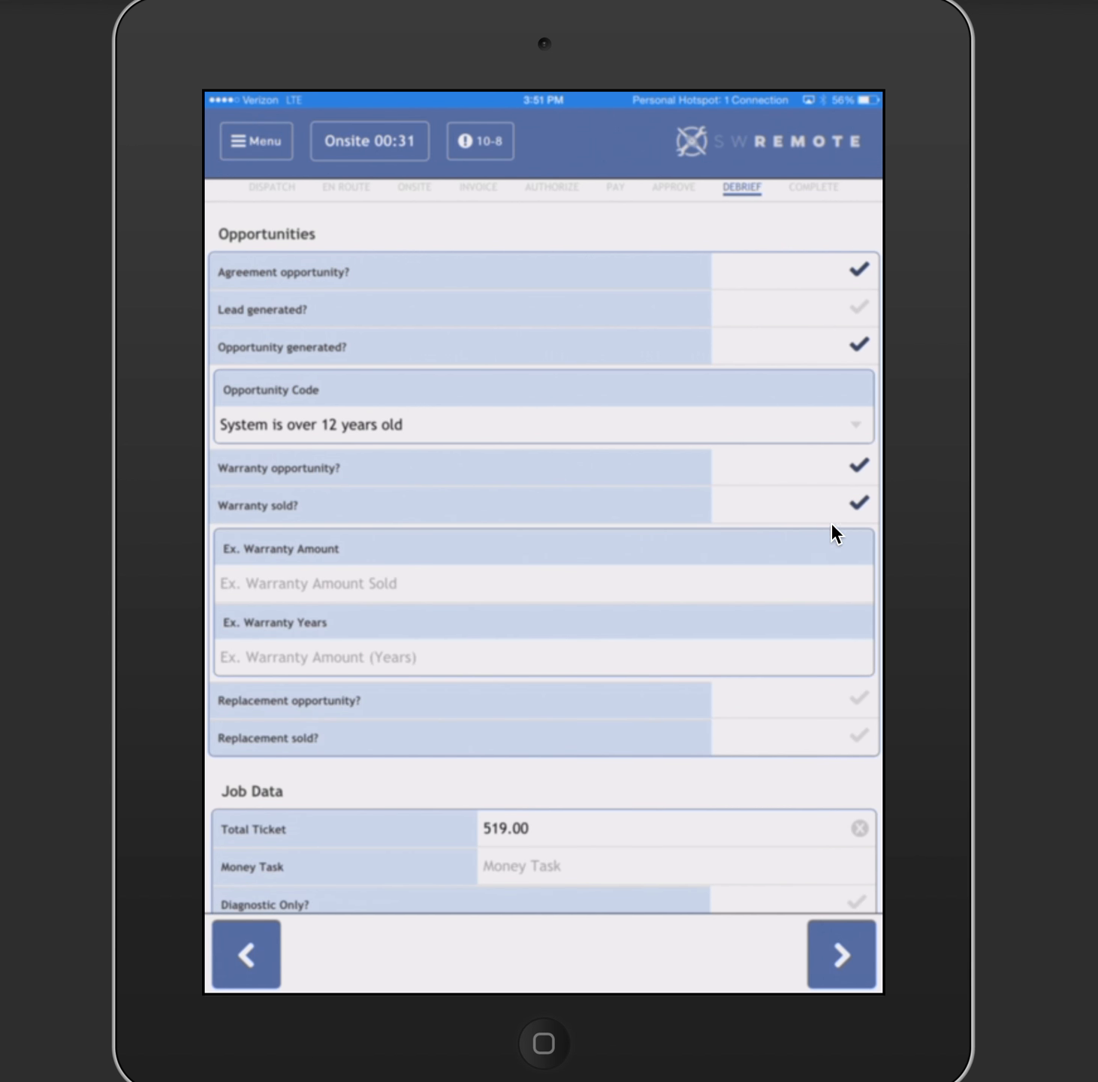
{"action": "left_click", "coordinate": [858, 504]}
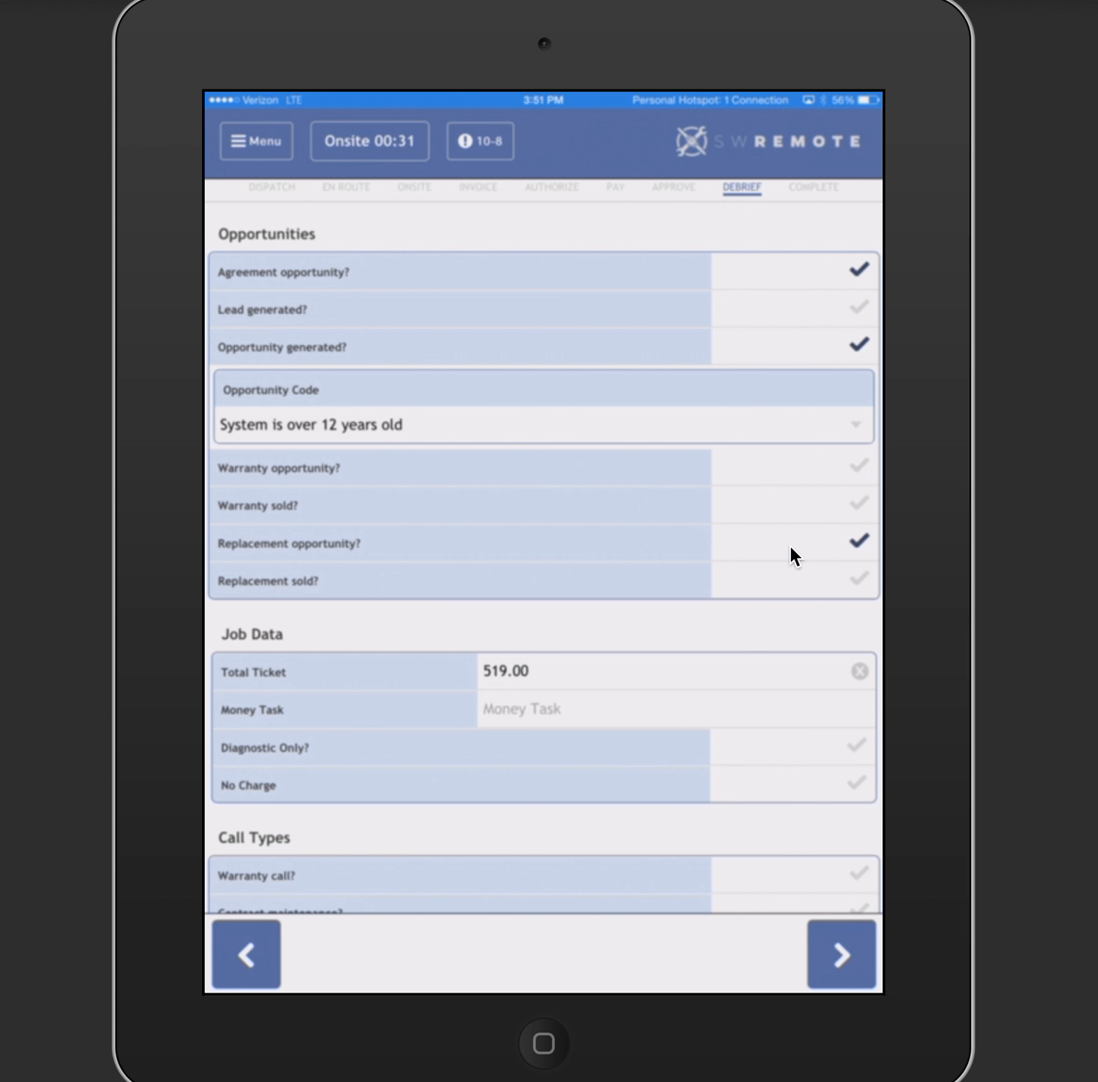
{"action": "left_click", "coordinate": [774, 588]}
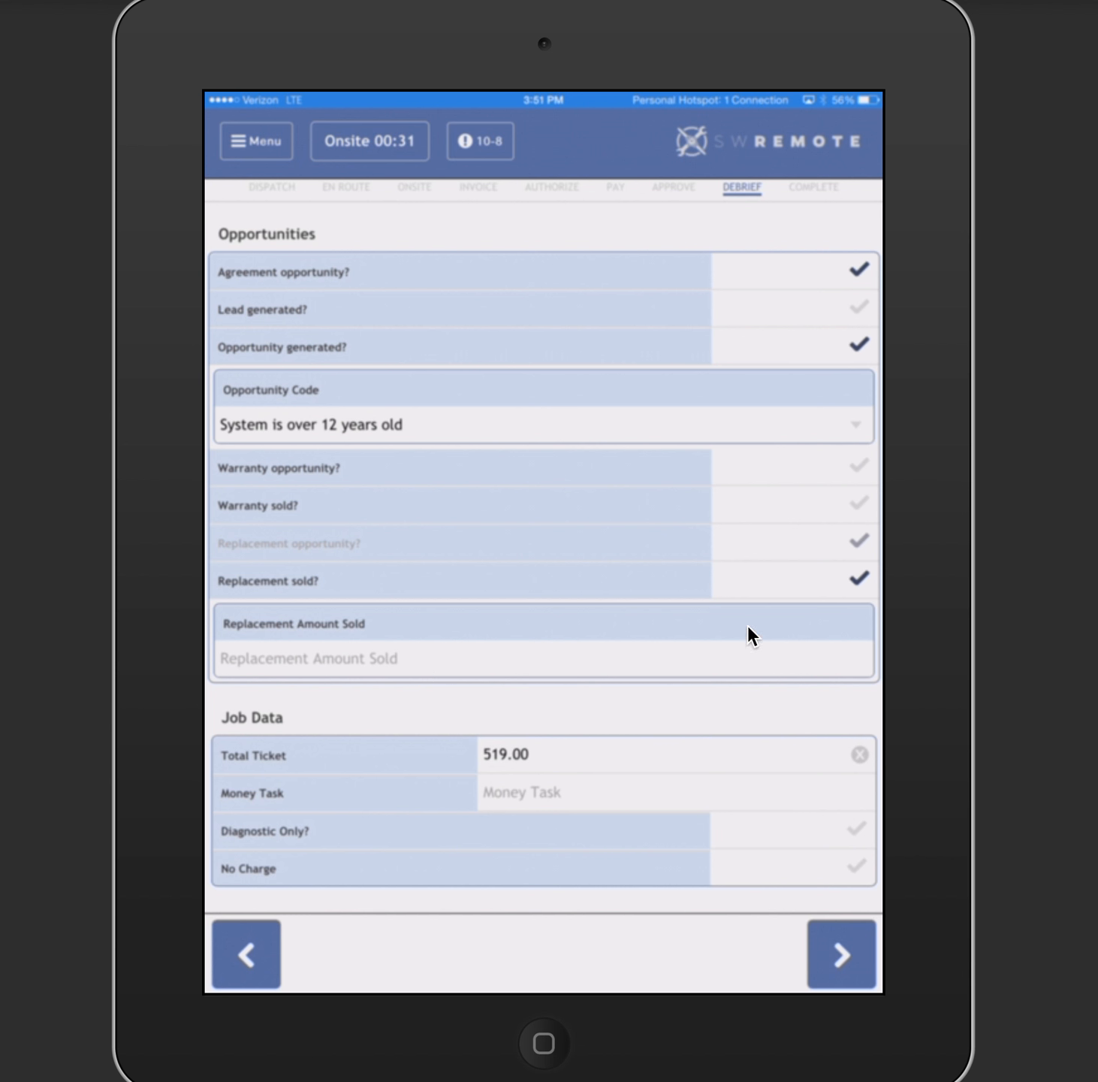
{"action": "left_click", "coordinate": [861, 592]}
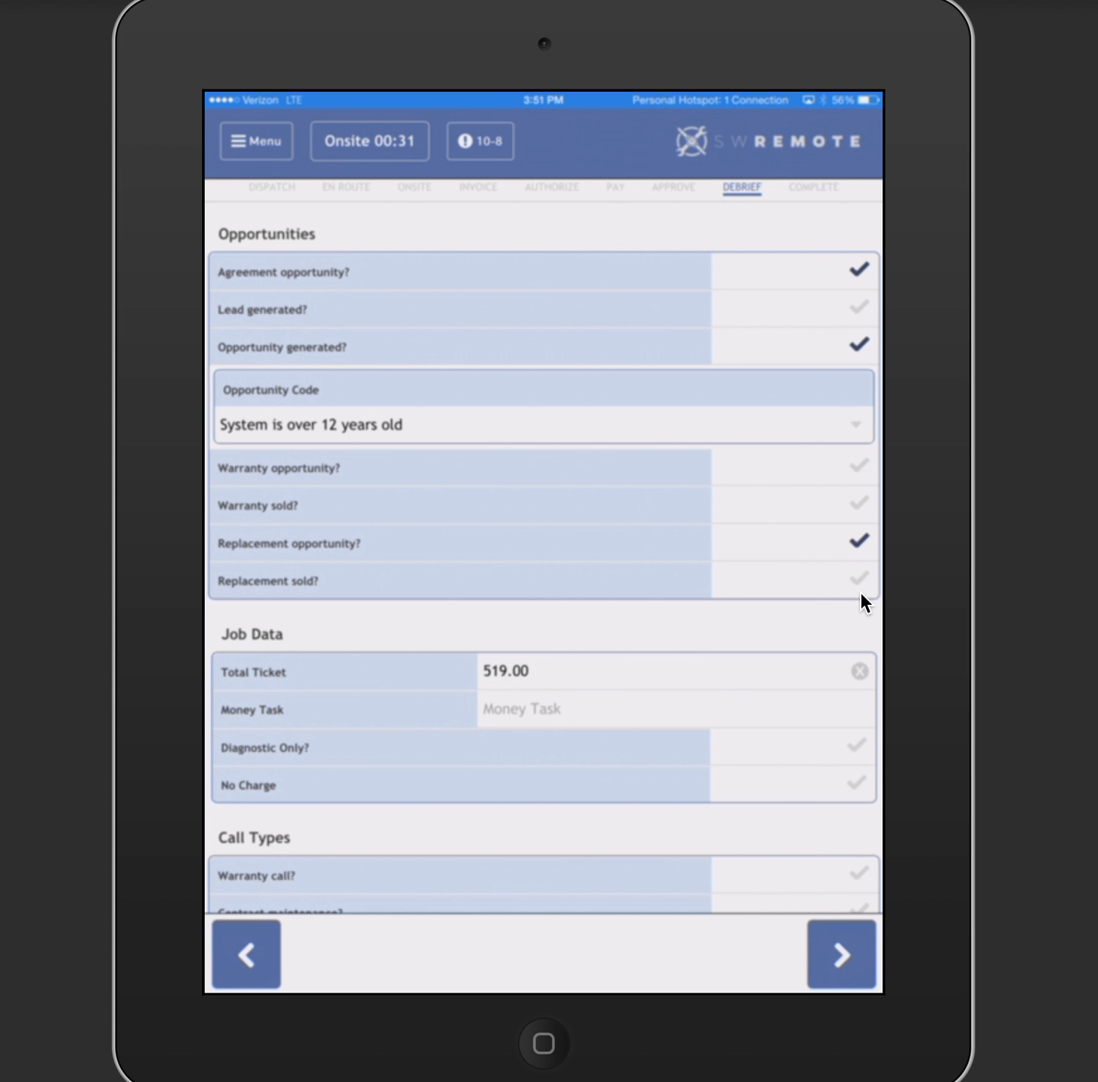
- Try marking the call as a callback to the closed 04/02/2015 service job totalling $184.86, and clear the callback mark
{"action": "scroll", "coordinate": [751, 701], "scroll_direction": "down", "scroll_amount": 2}
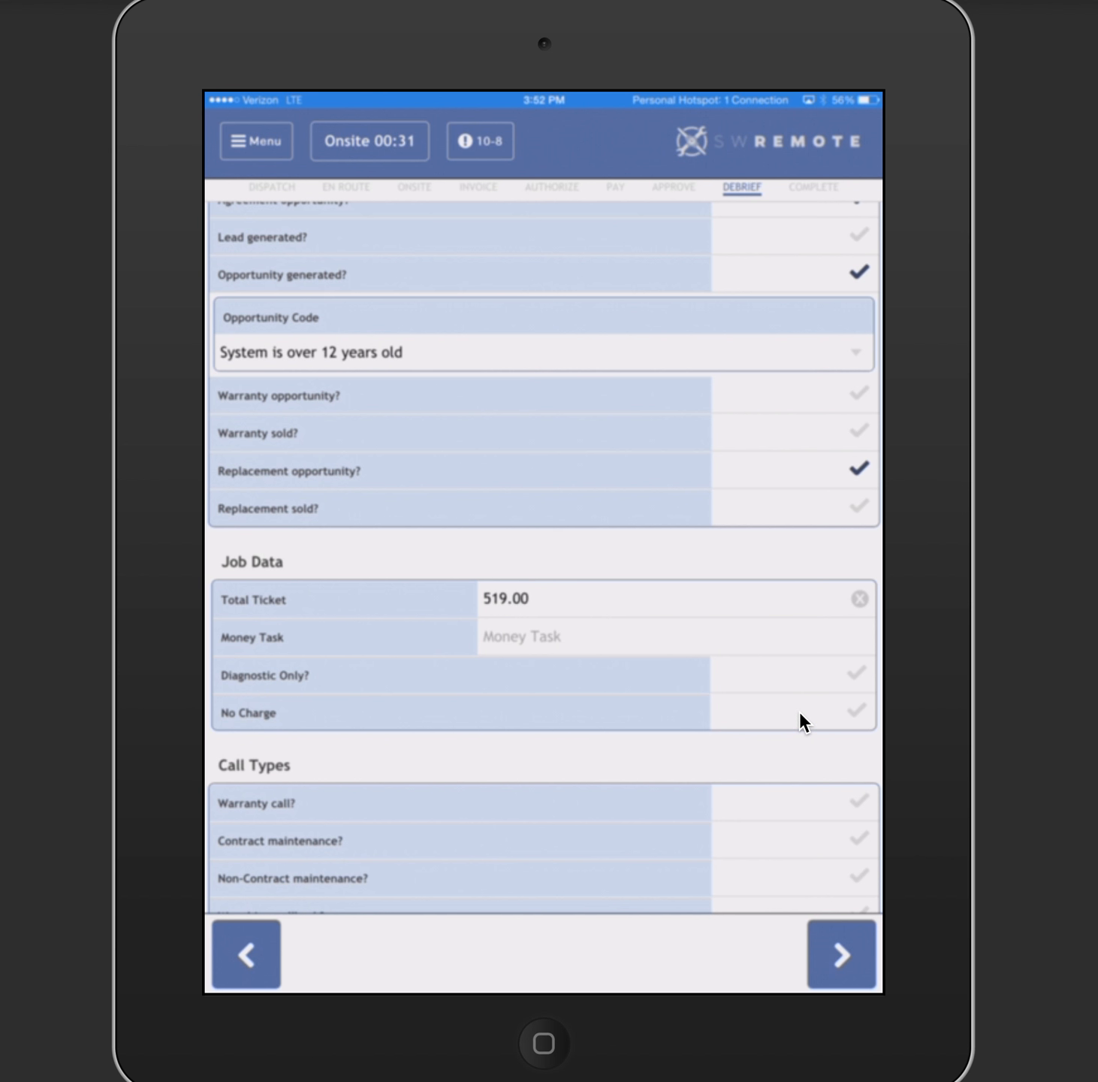
{"action": "scroll", "coordinate": [799, 711], "scroll_direction": "down", "scroll_amount": 3}
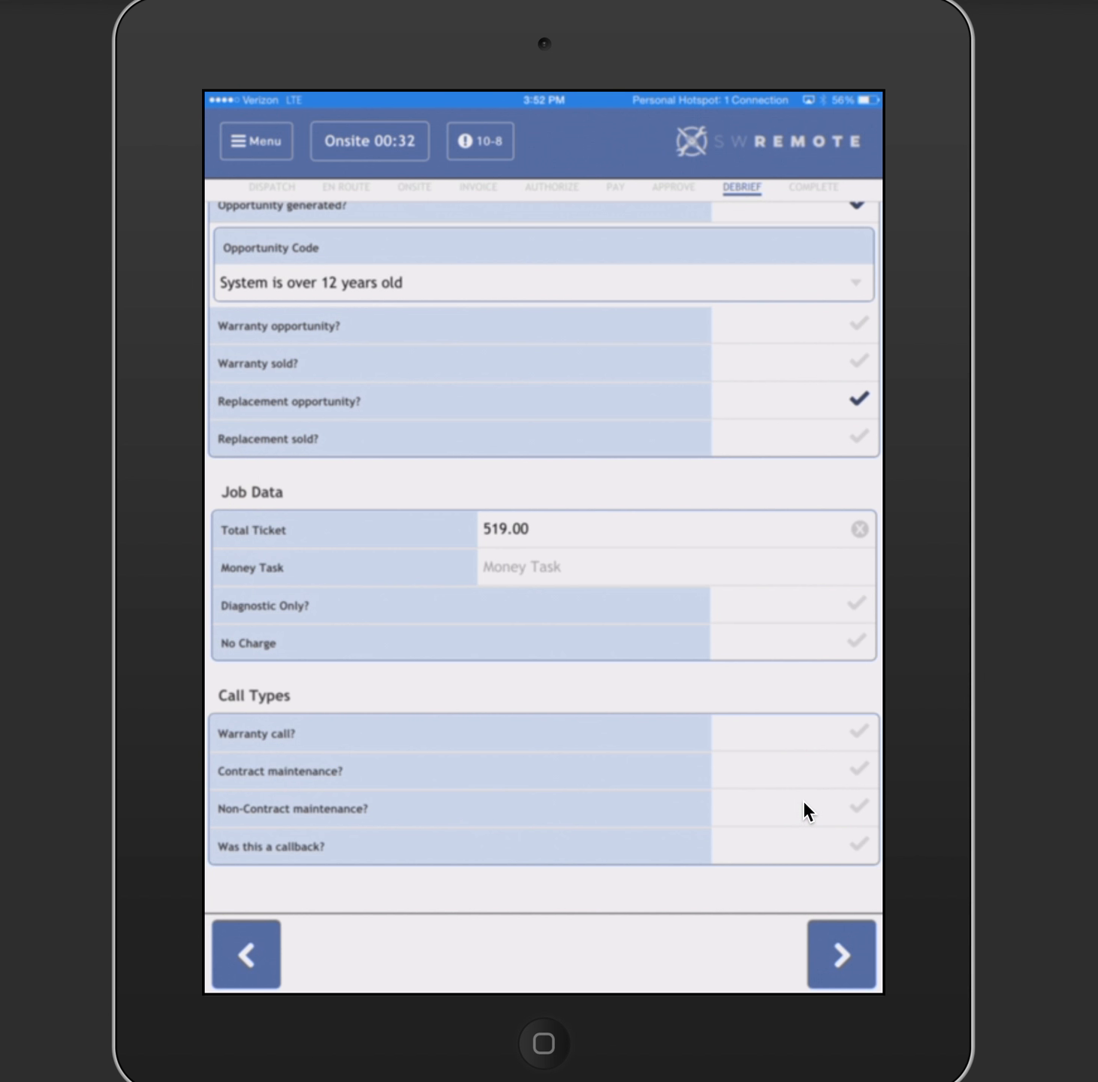
{"action": "left_click", "coordinate": [799, 842]}
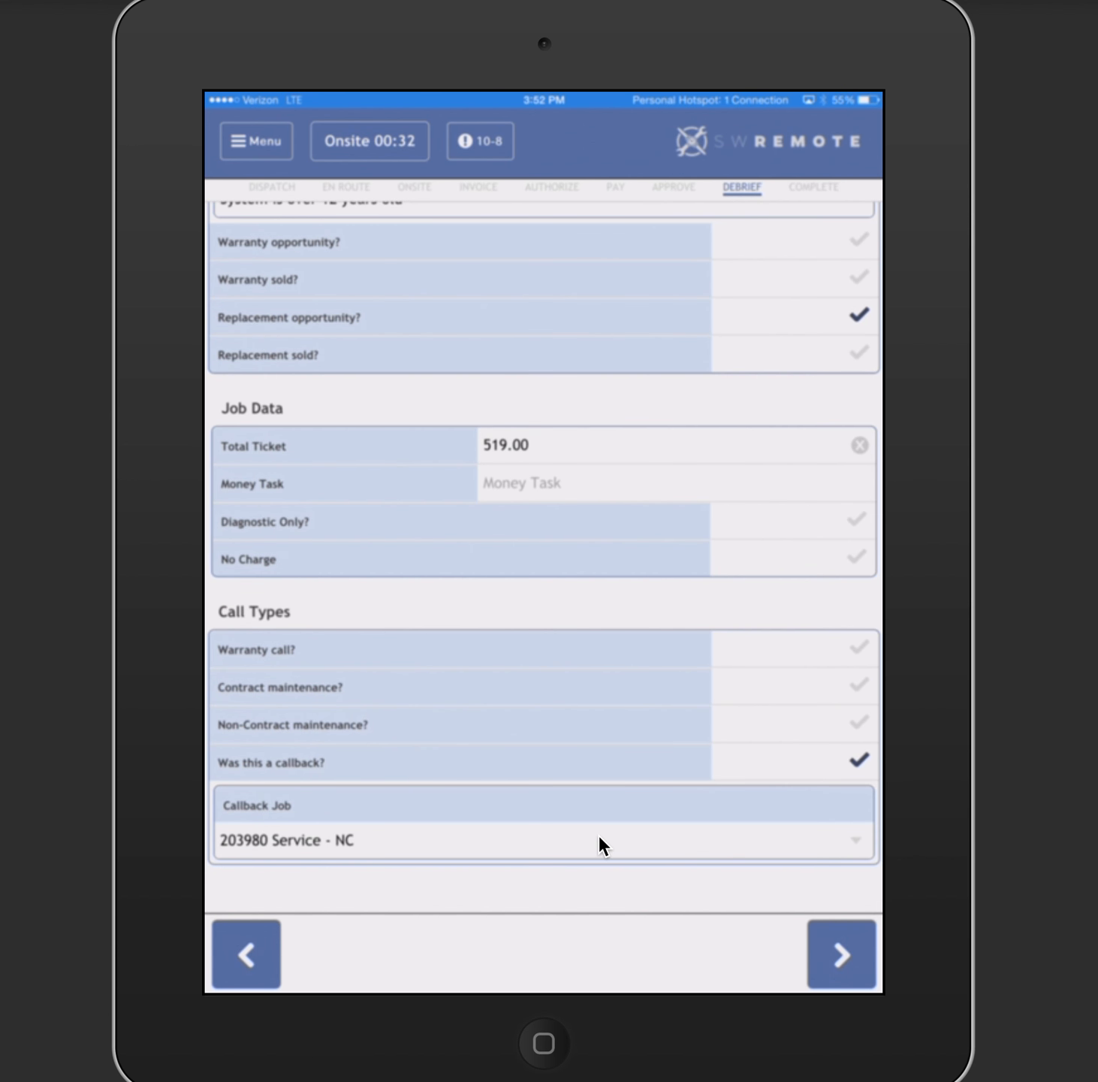
{"action": "left_click", "coordinate": [600, 841]}
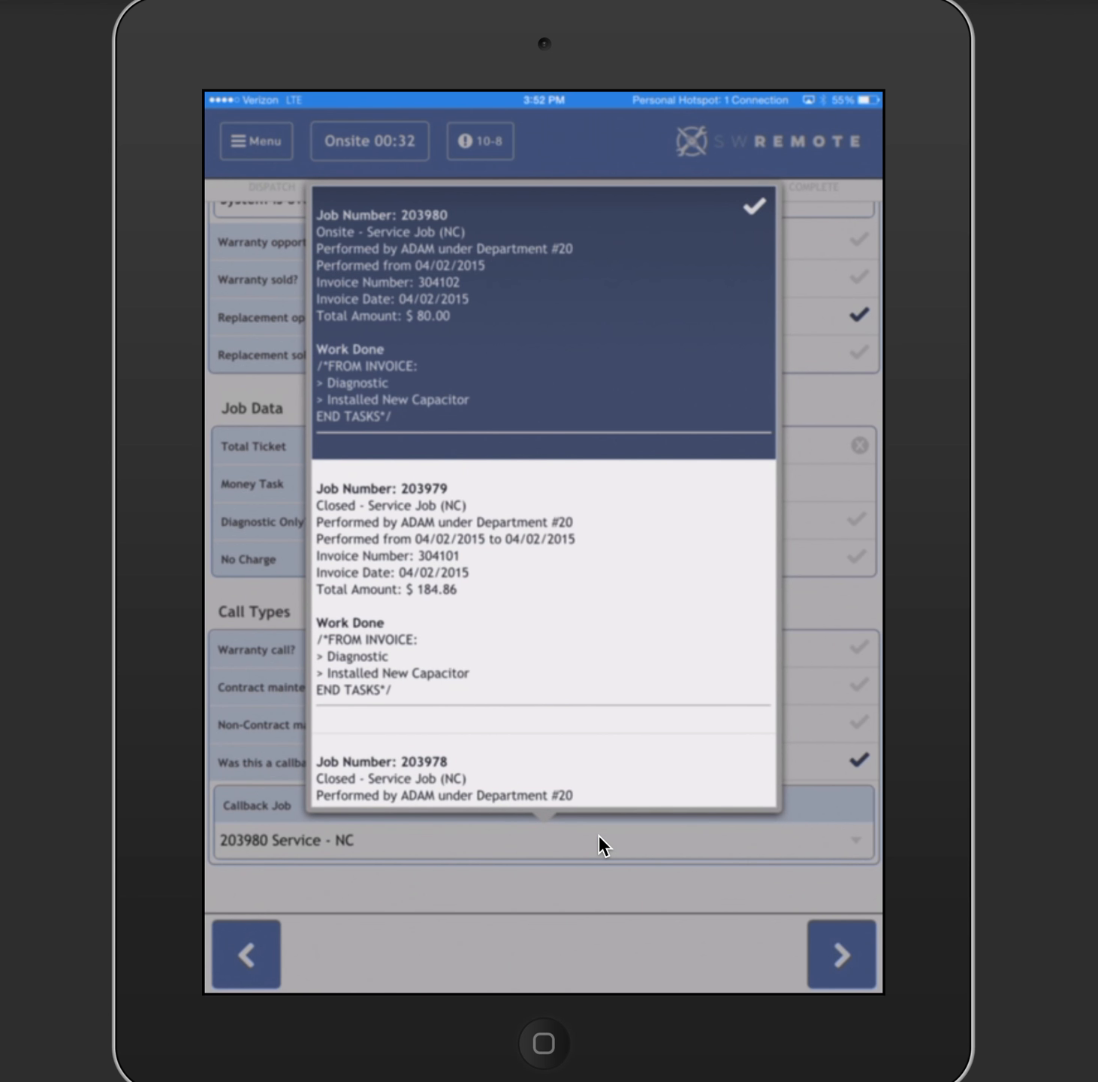
{"action": "scroll", "coordinate": [544, 496], "scroll_direction": "down", "scroll_amount": 4}
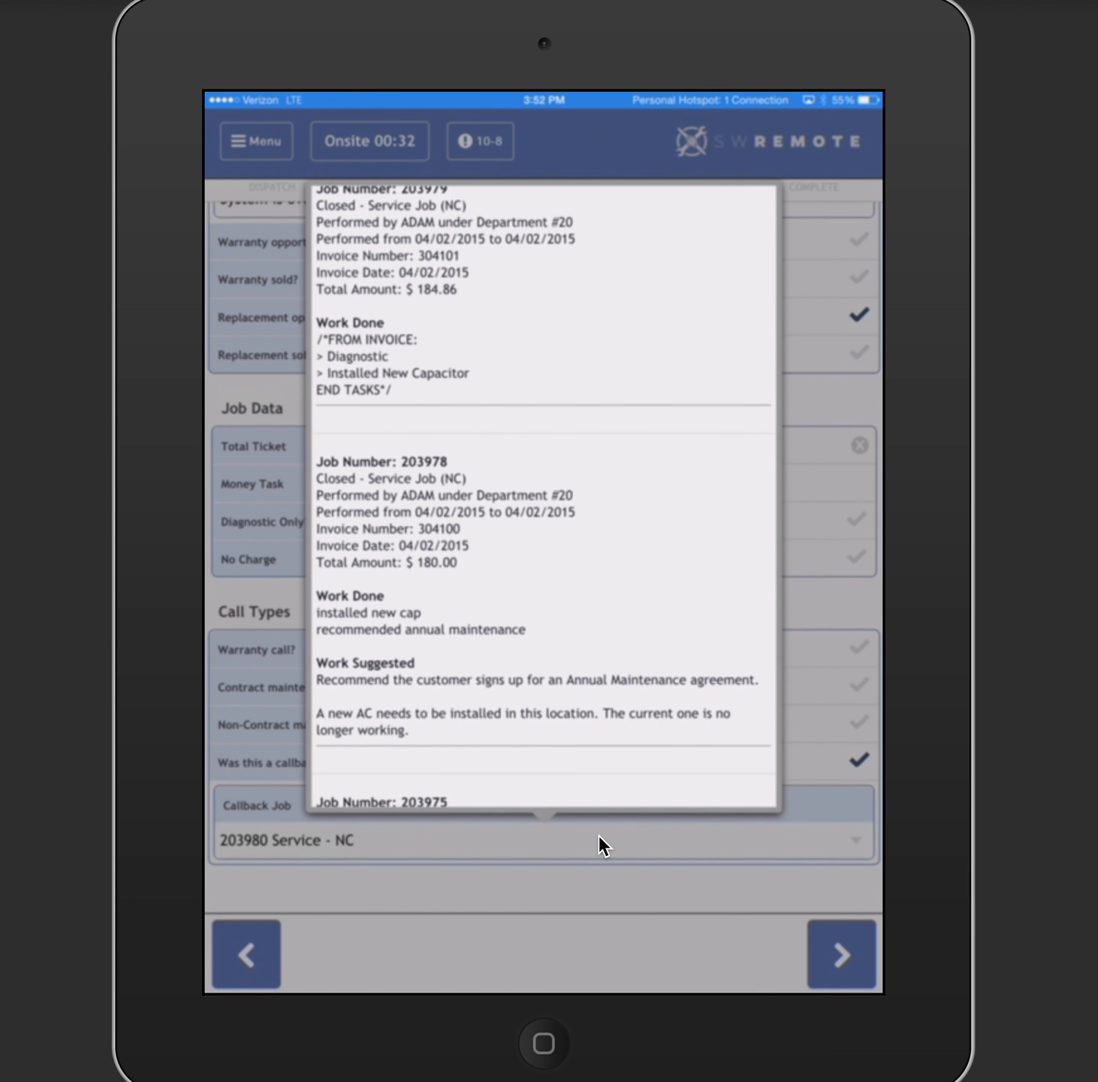
{"action": "scroll", "coordinate": [544, 496], "scroll_direction": "up", "scroll_amount": 3}
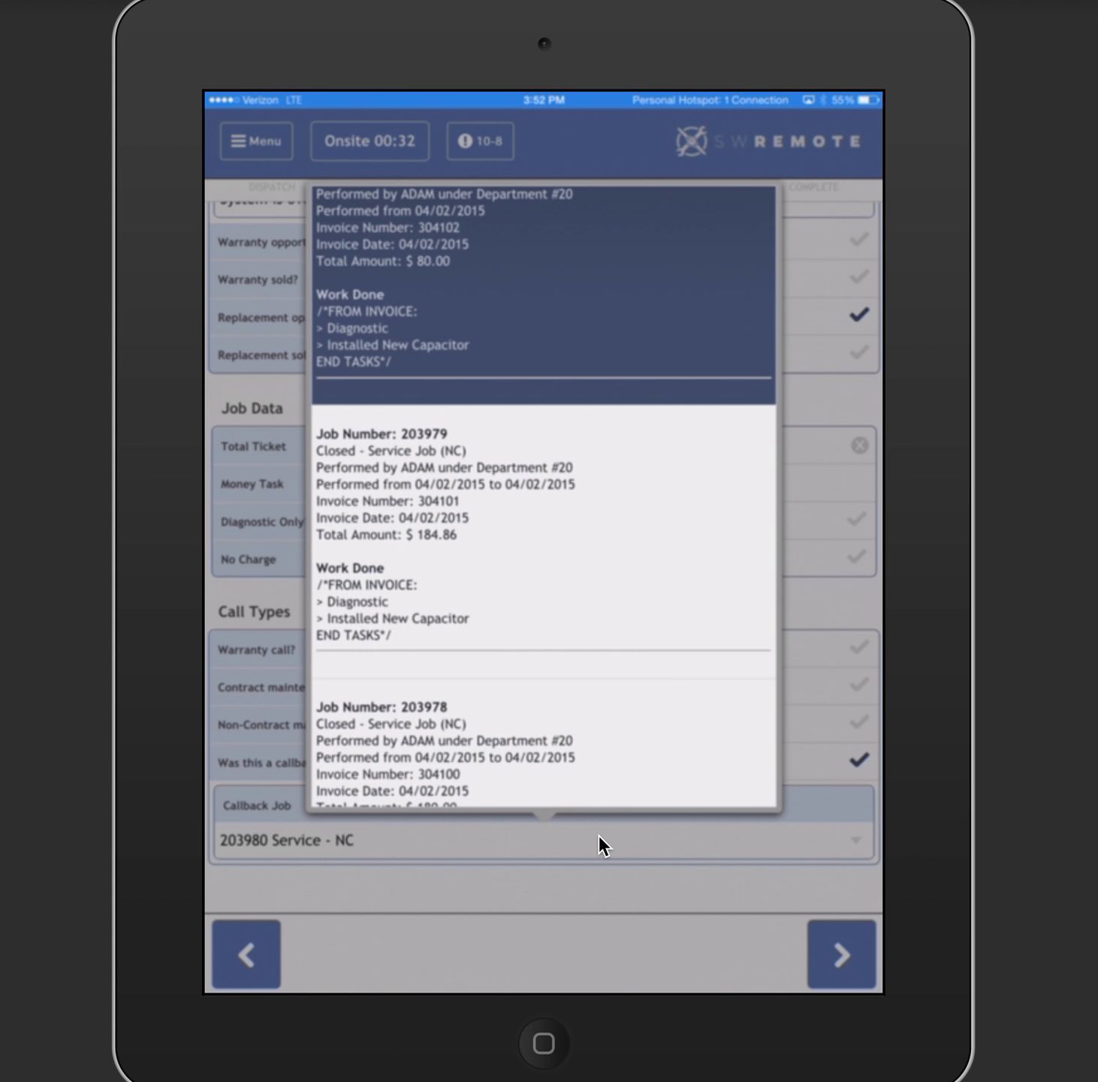
{"action": "left_click", "coordinate": [544, 534]}
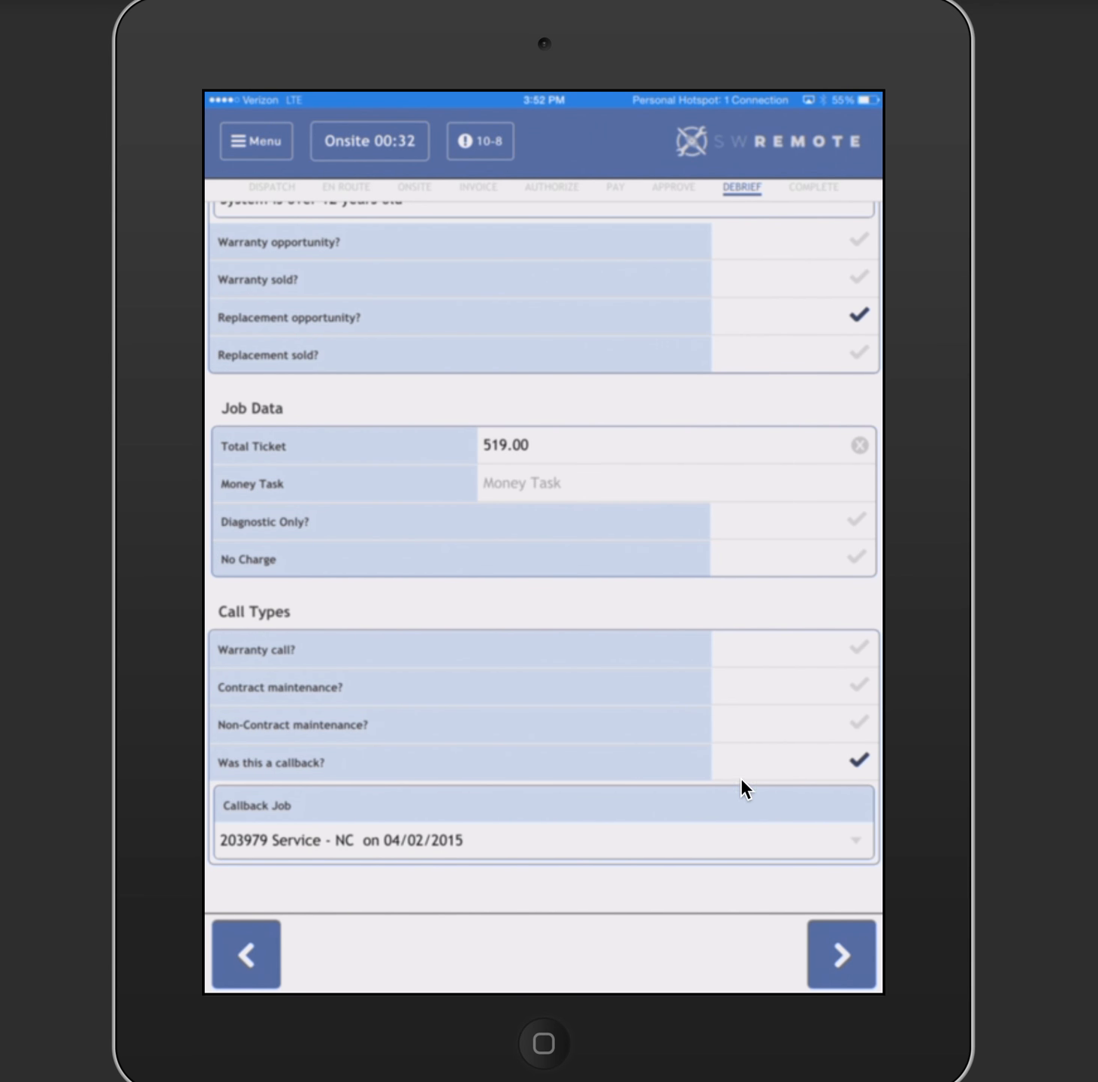
{"action": "left_click", "coordinate": [858, 760]}
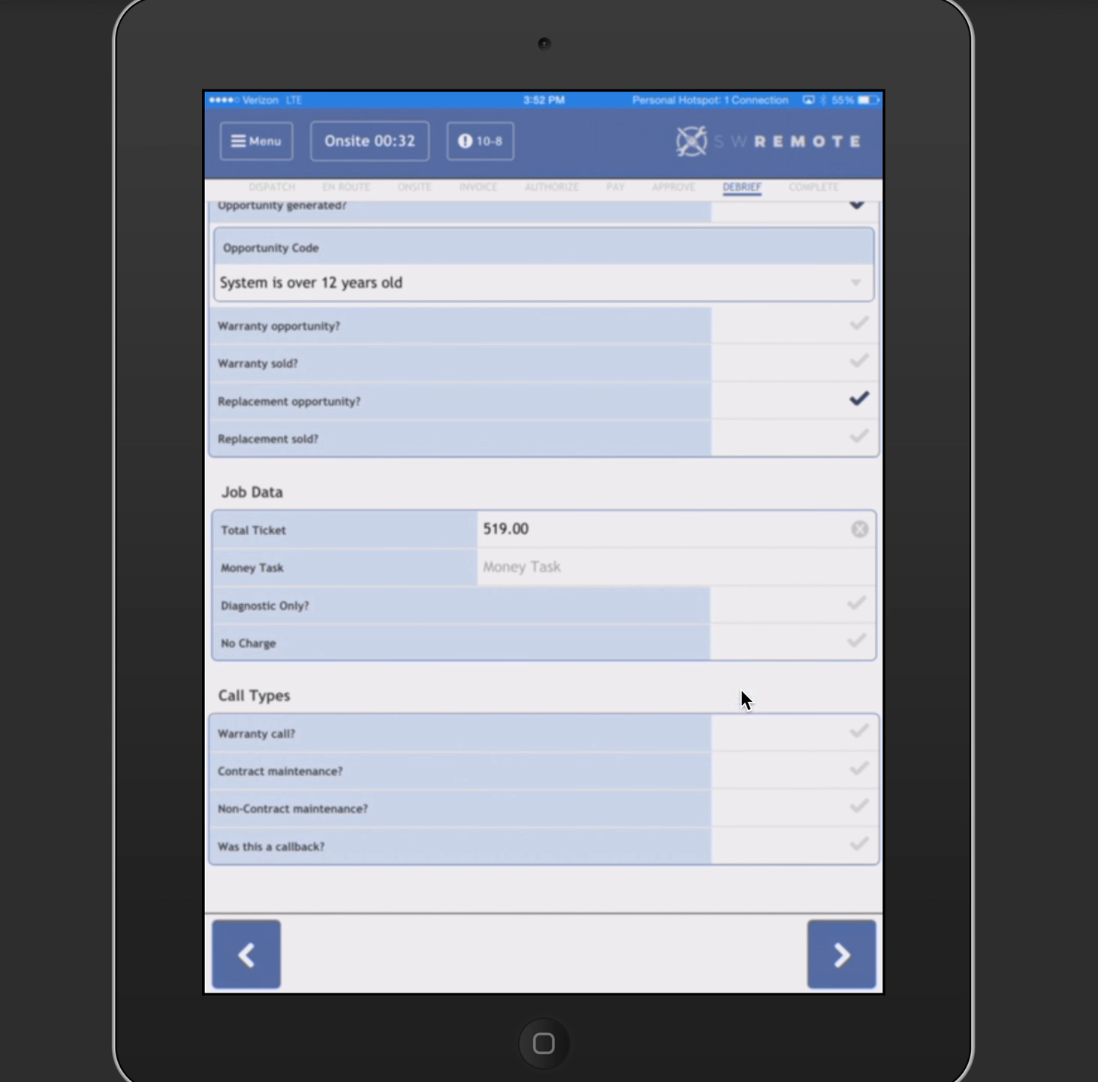
{"action": "scroll", "coordinate": [678, 662], "scroll_direction": "up", "scroll_amount": 3}
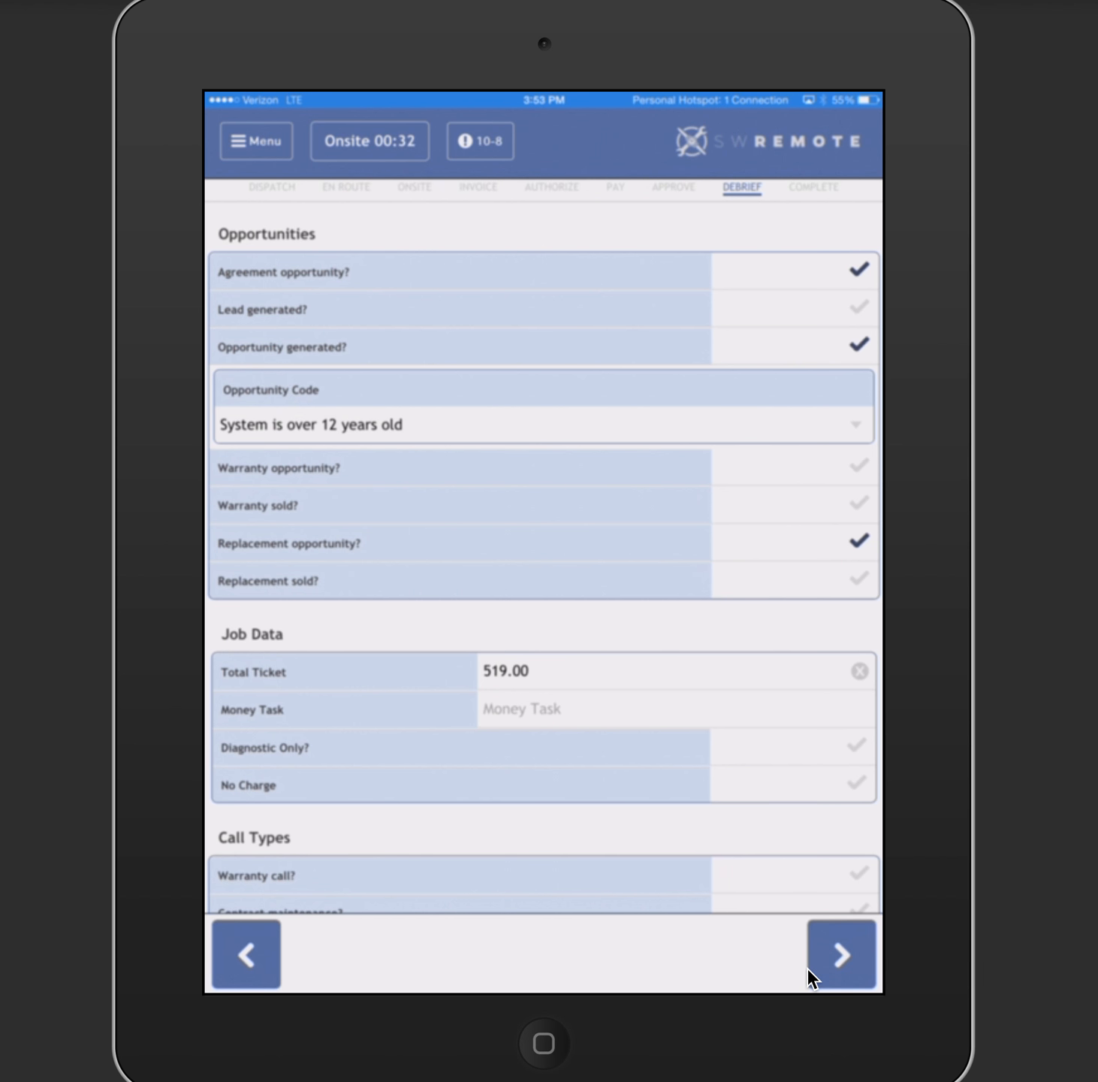
- Continue to the completion stage and review the final invoice through to the two customer signatures
{"action": "left_click", "coordinate": [829, 963]}
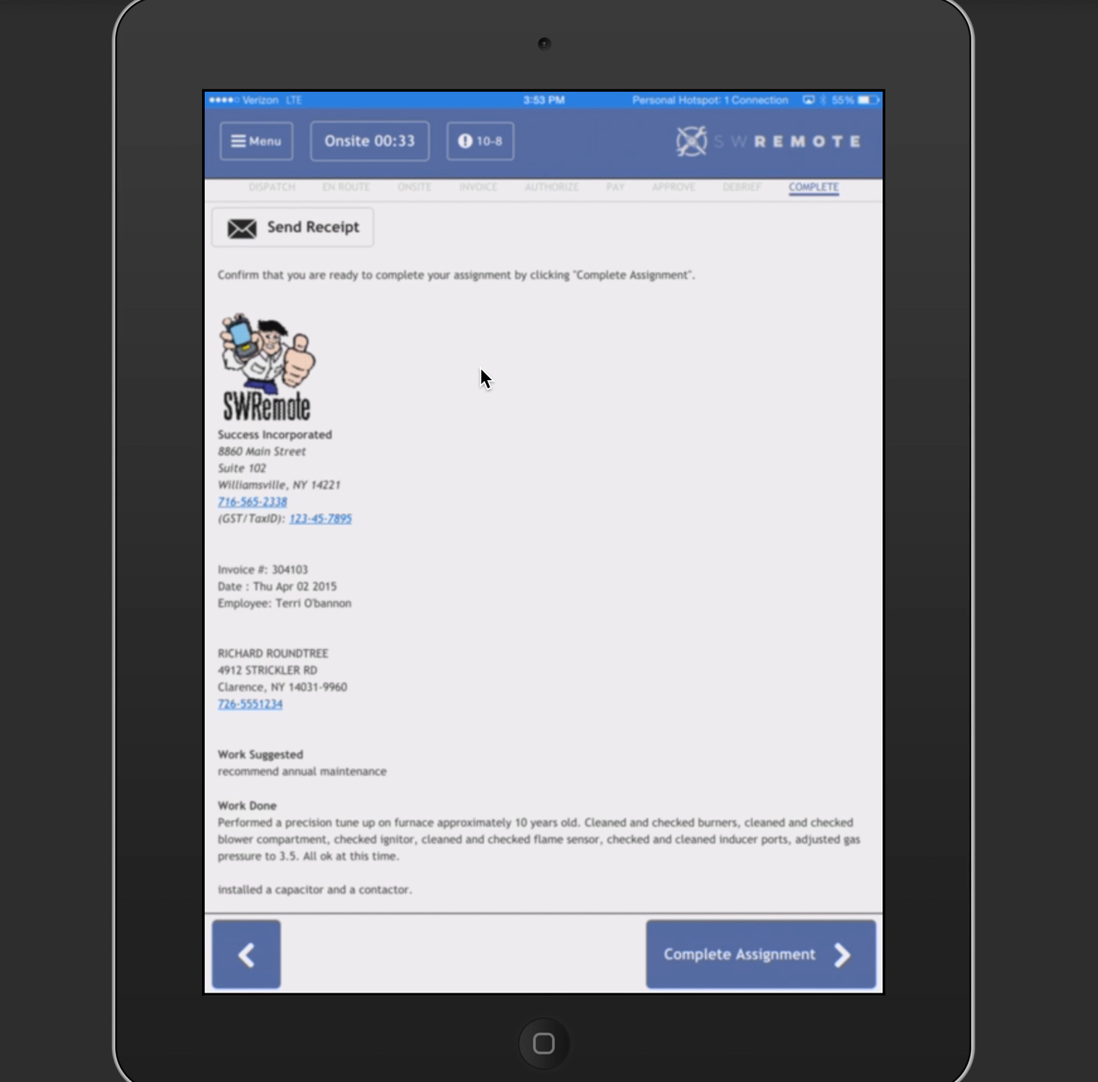
{"action": "scroll", "coordinate": [455, 396], "scroll_direction": "down", "scroll_amount": 5}
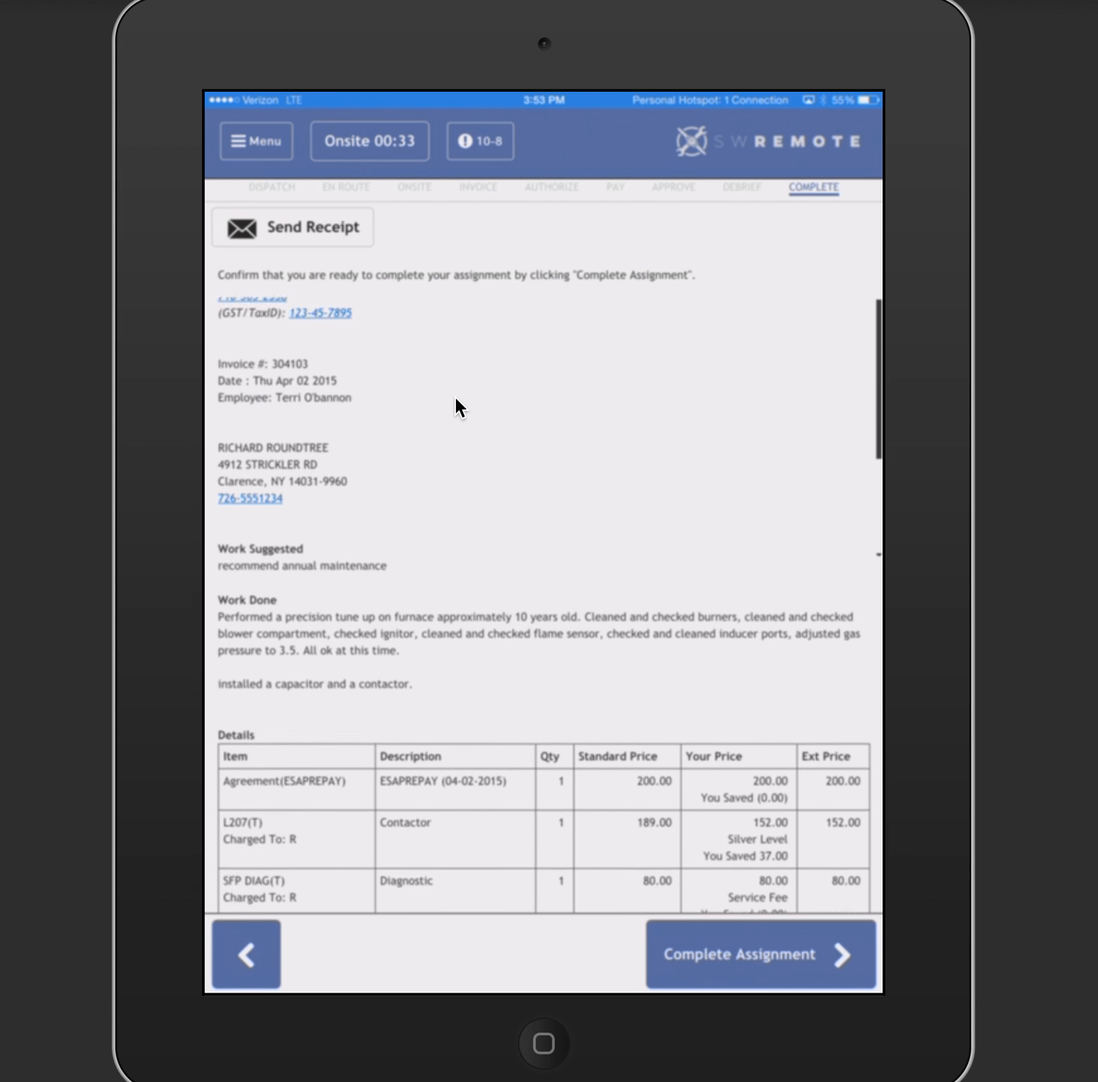
{"action": "scroll", "coordinate": [455, 396], "scroll_direction": "down", "scroll_amount": 6}
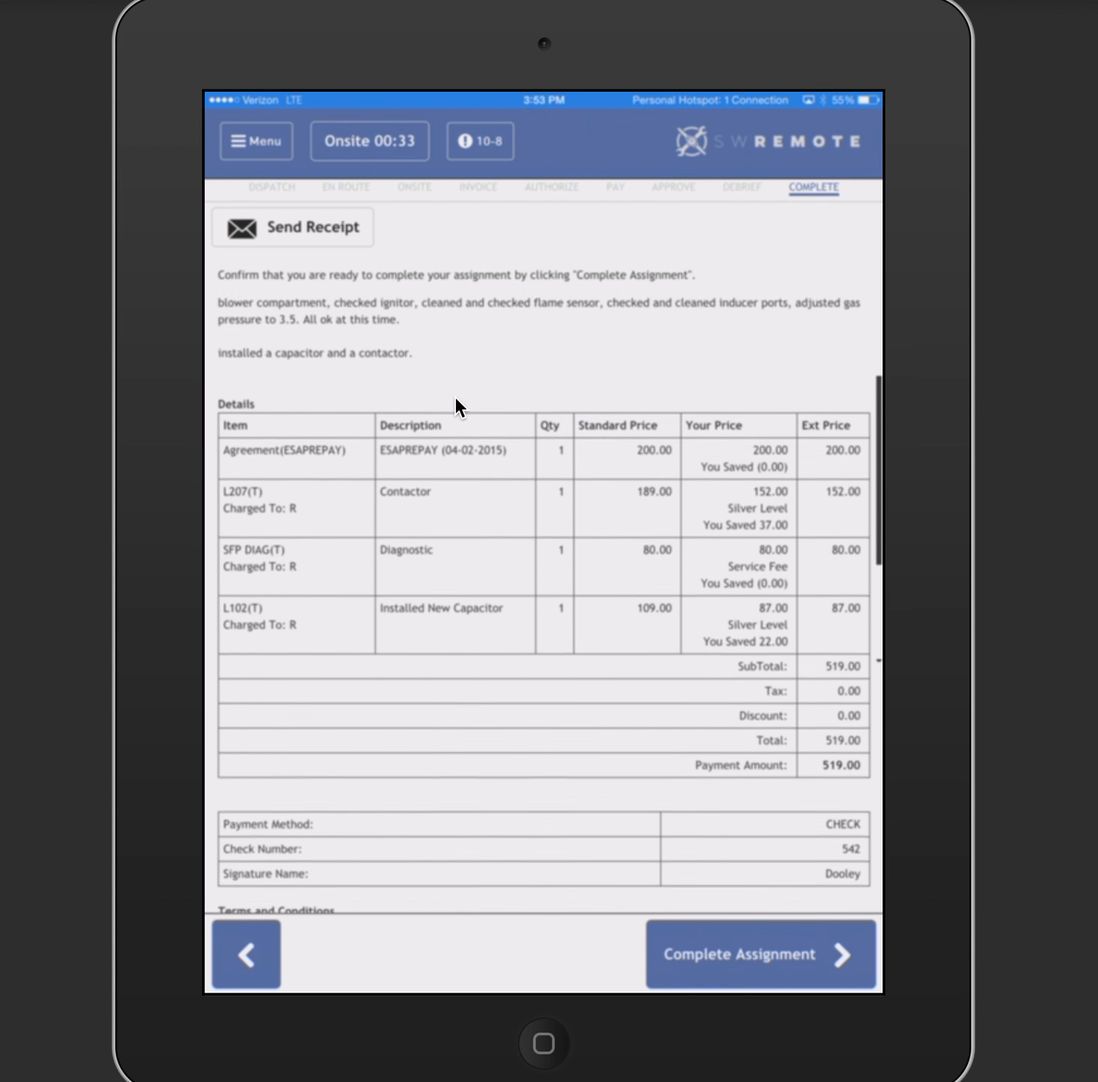
{"action": "scroll", "coordinate": [455, 395], "scroll_direction": "down", "scroll_amount": 7}
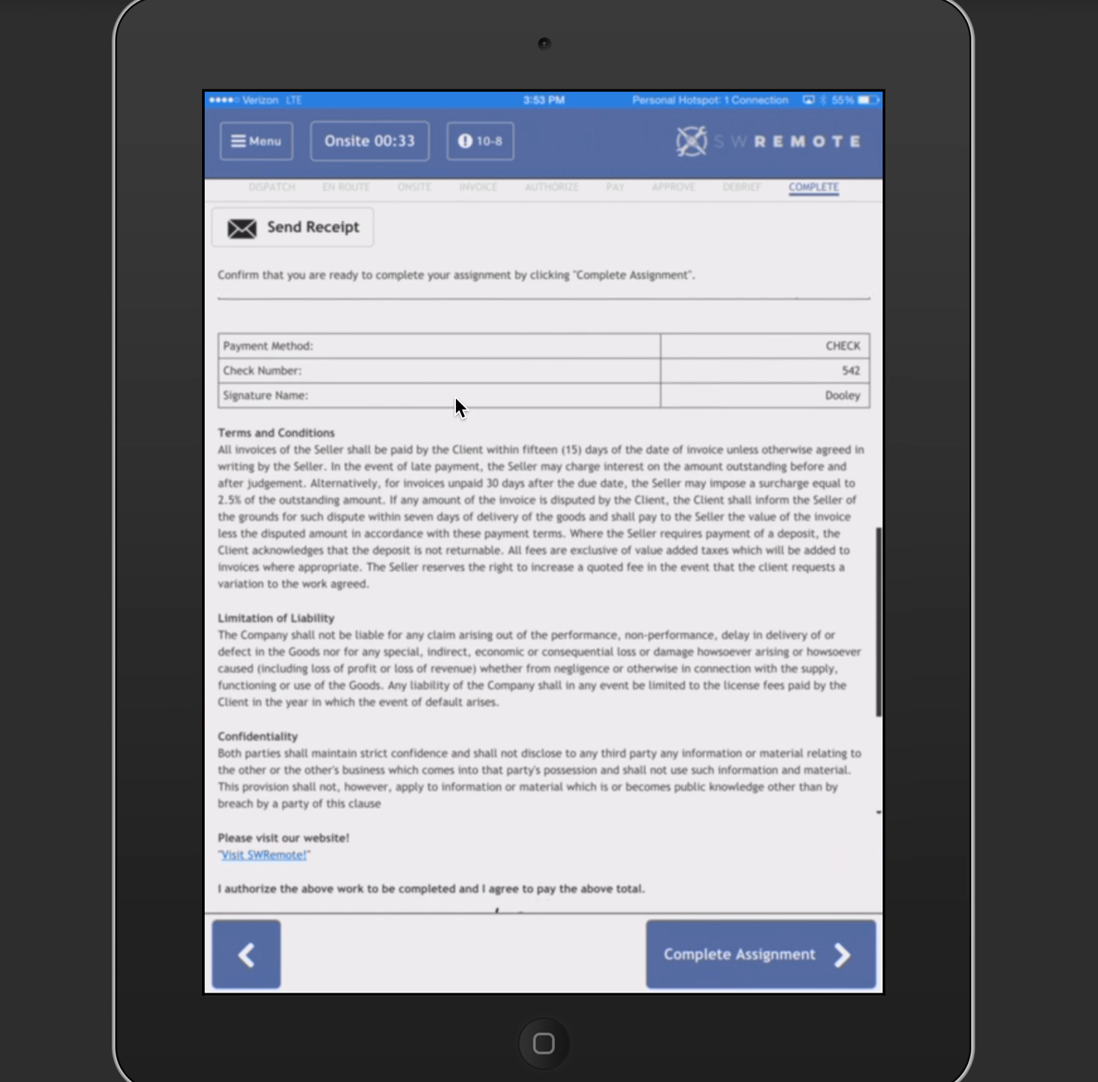
{"action": "scroll", "coordinate": [455, 396], "scroll_direction": "down", "scroll_amount": 2}
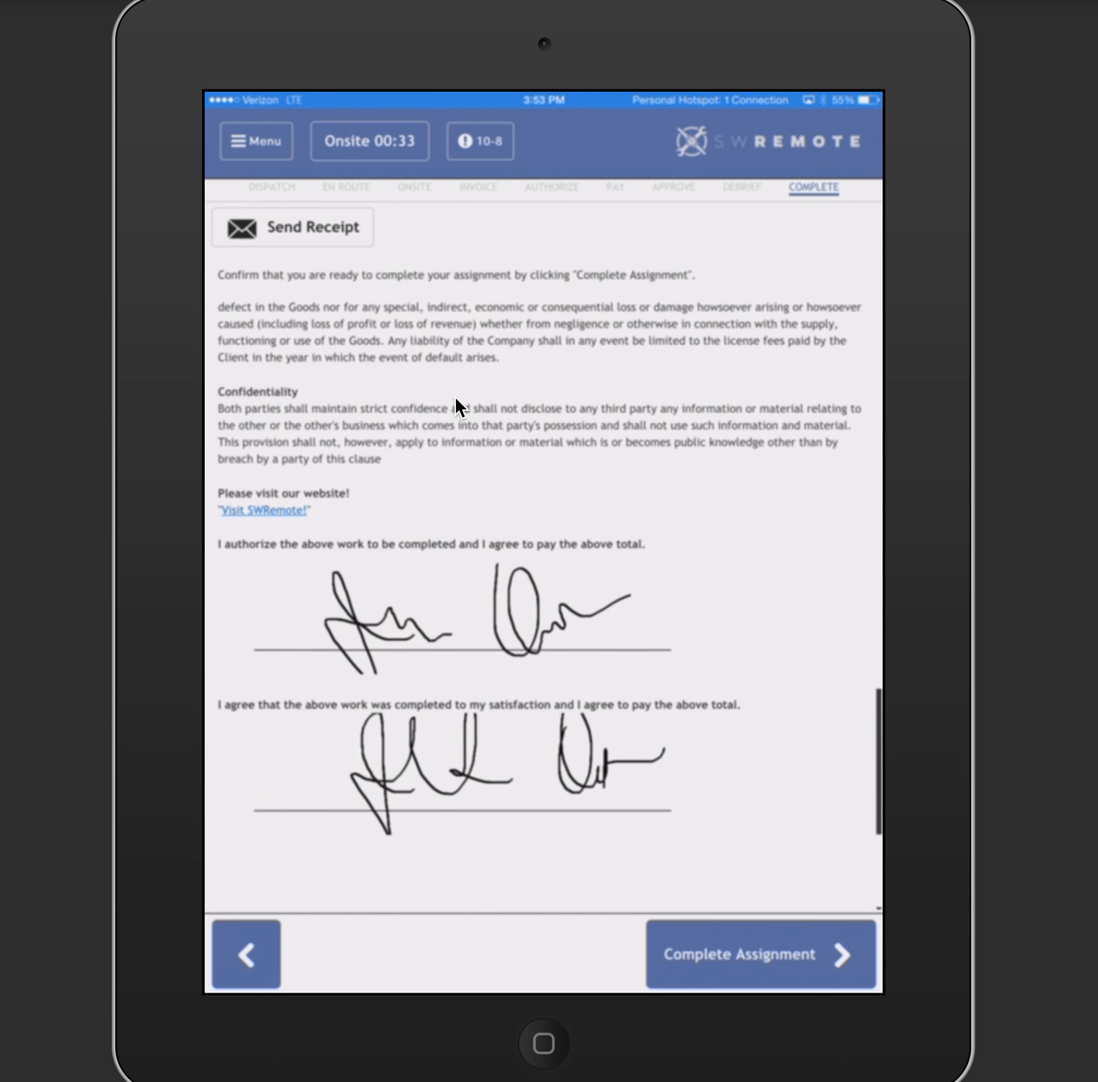
- Send the receipt to the customer's e-mail address on file
{"action": "scroll", "coordinate": [455, 395], "scroll_direction": "up", "scroll_amount": 6}
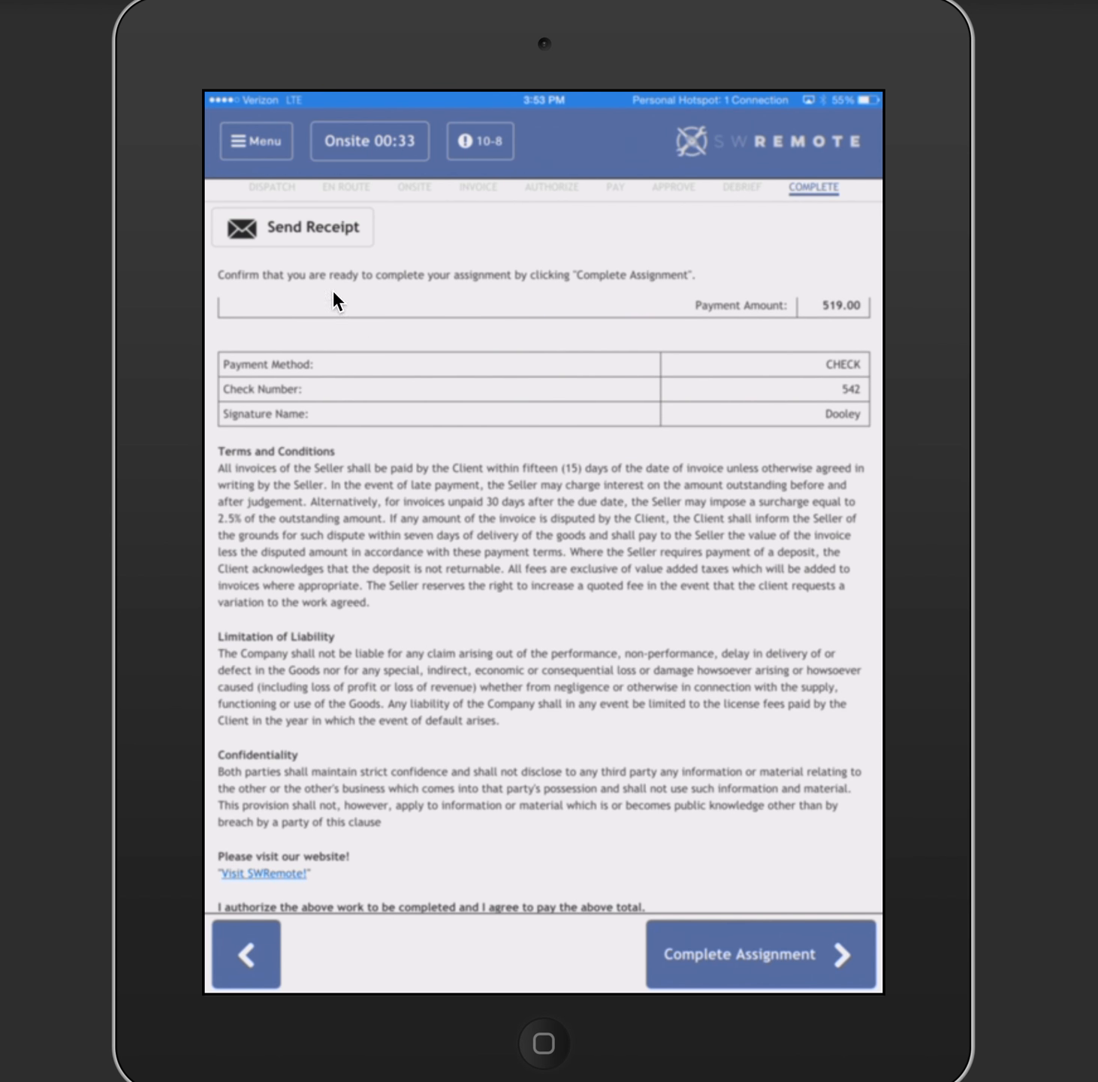
{"action": "left_click", "coordinate": [308, 227]}
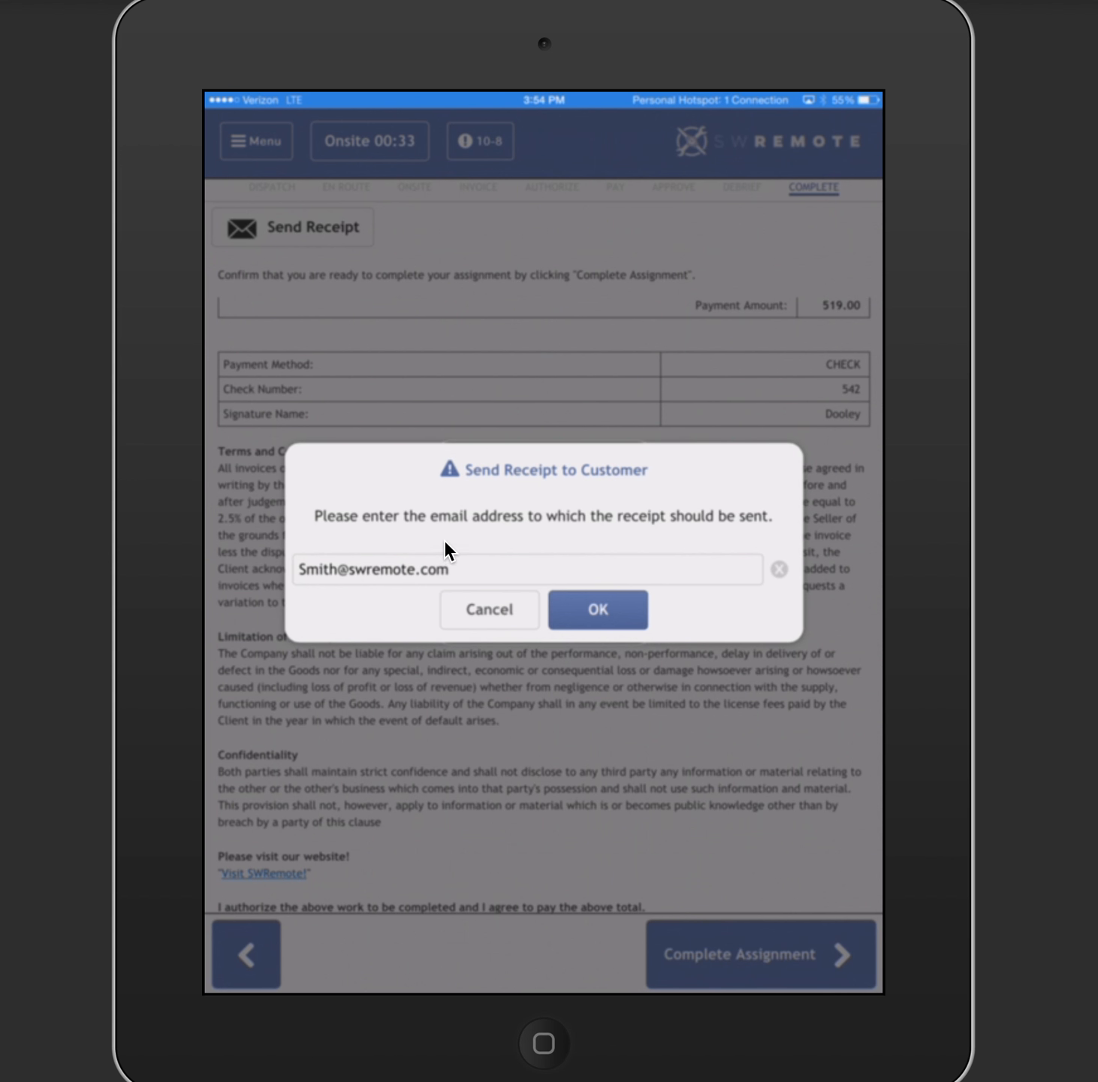
{"action": "left_click", "coordinate": [612, 605]}
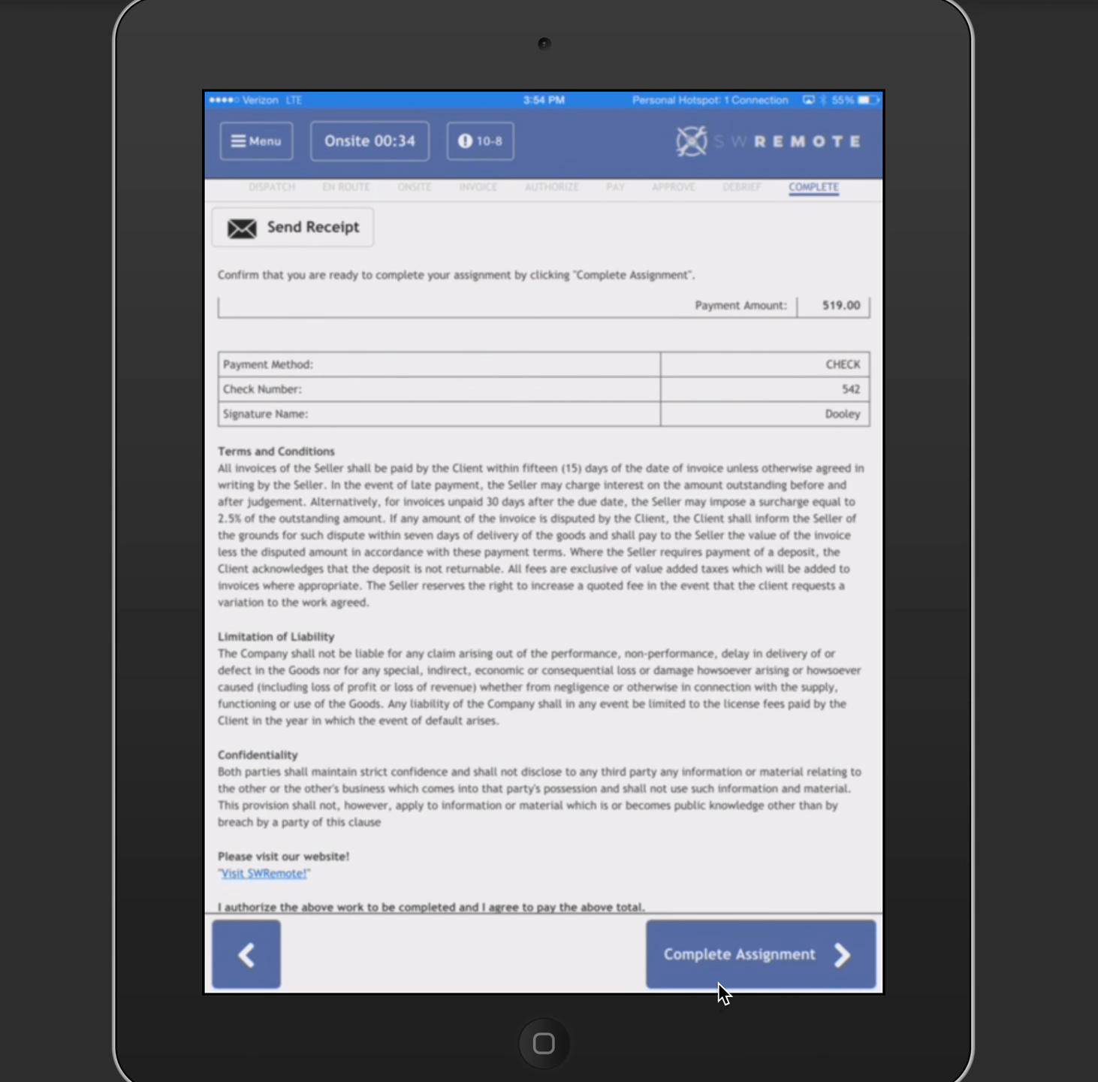
- Complete the assignment with the call status Completed
{"action": "left_click", "coordinate": [718, 981]}
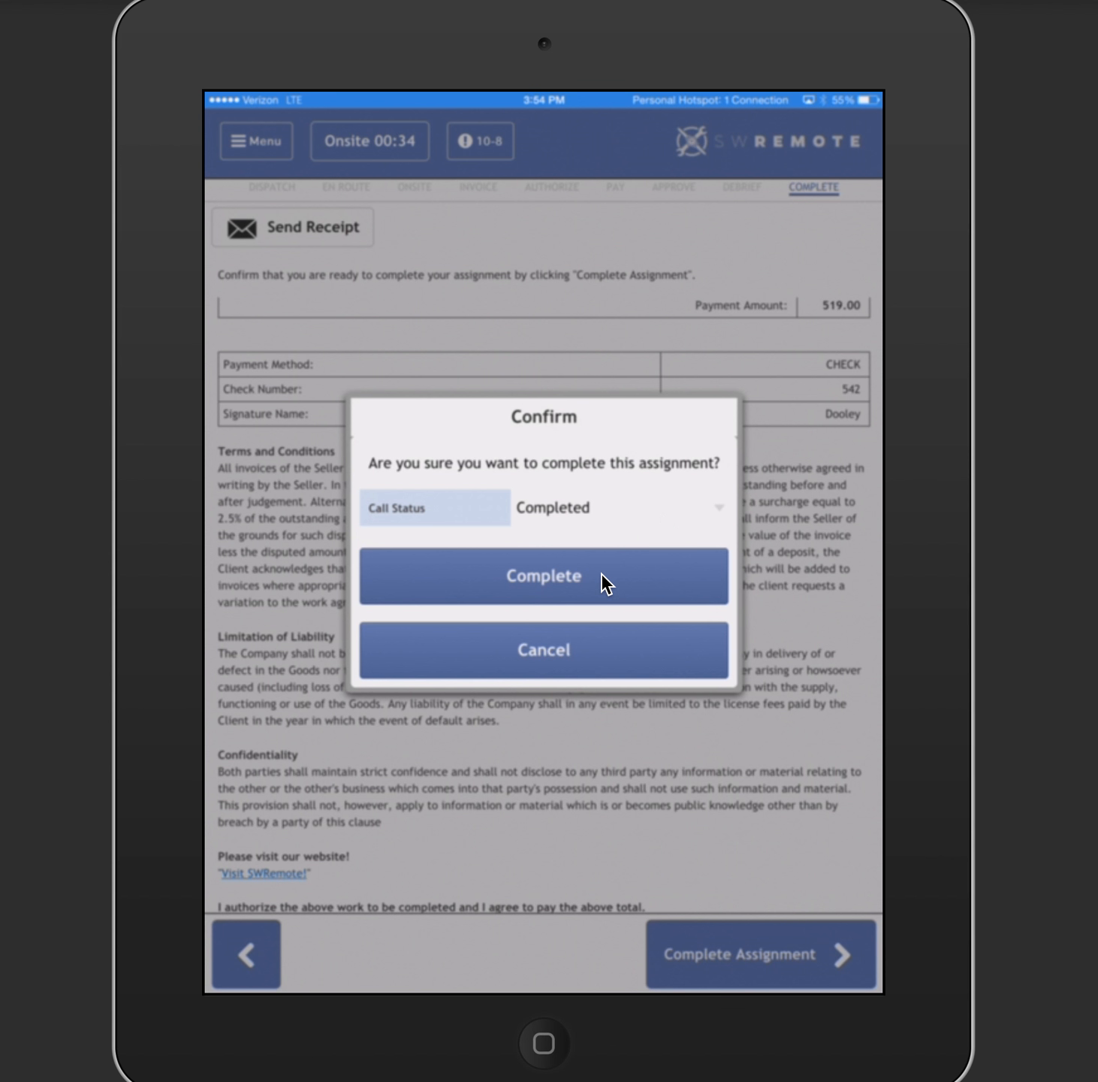
{"action": "left_click", "coordinate": [648, 531]}
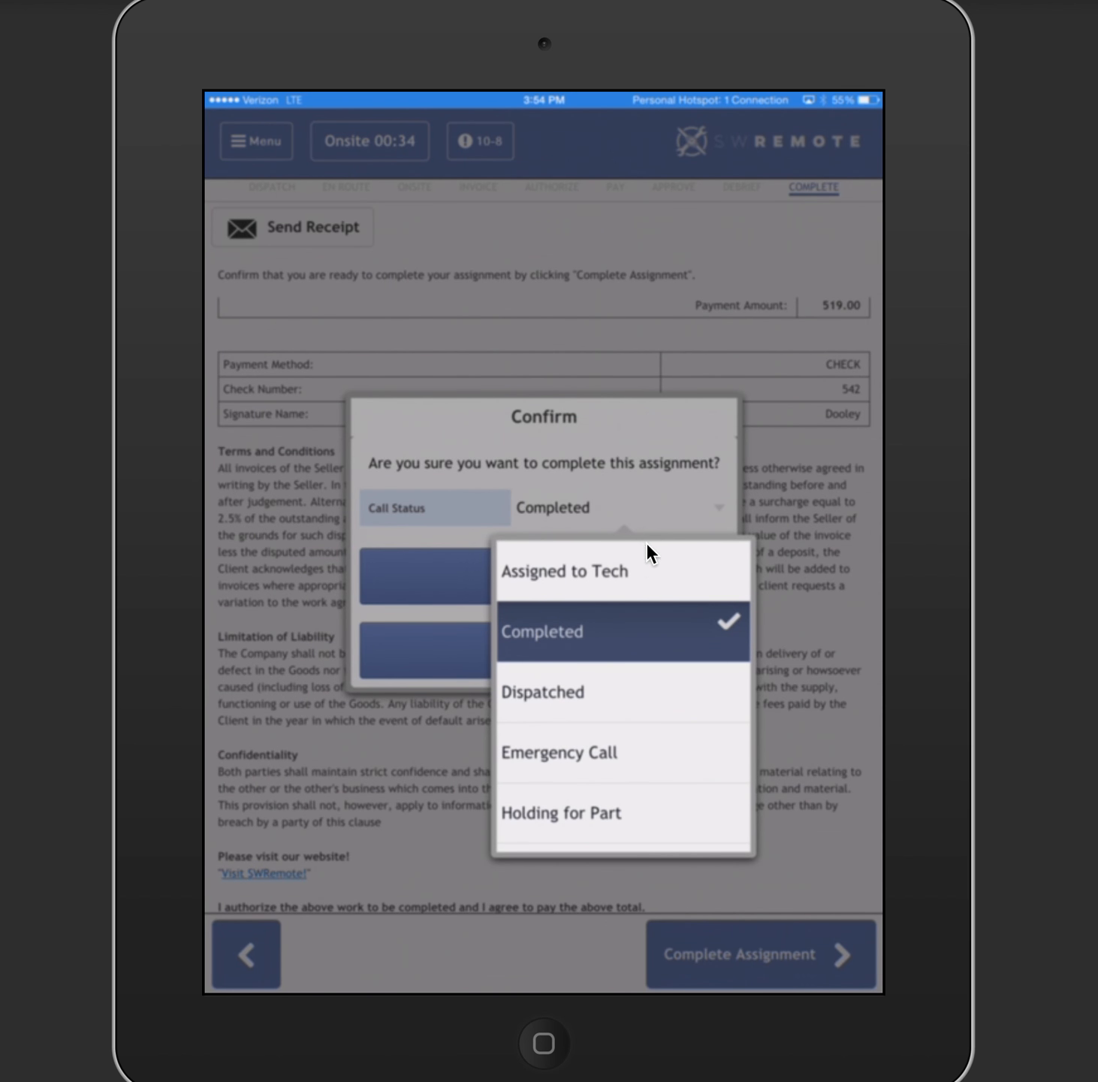
{"action": "scroll", "coordinate": [634, 668], "scroll_direction": "down", "scroll_amount": 3}
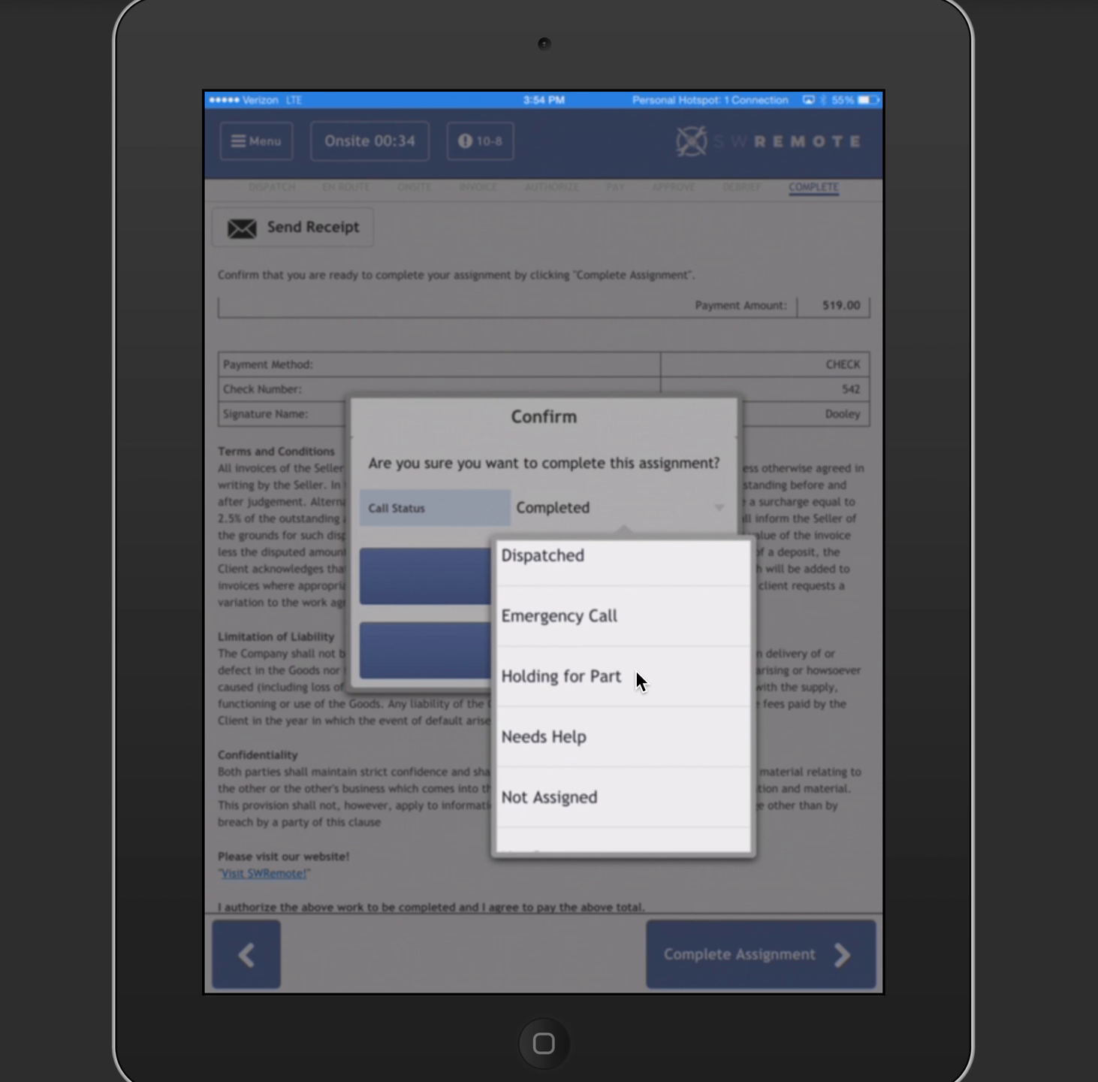
{"action": "left_click", "coordinate": [636, 669]}
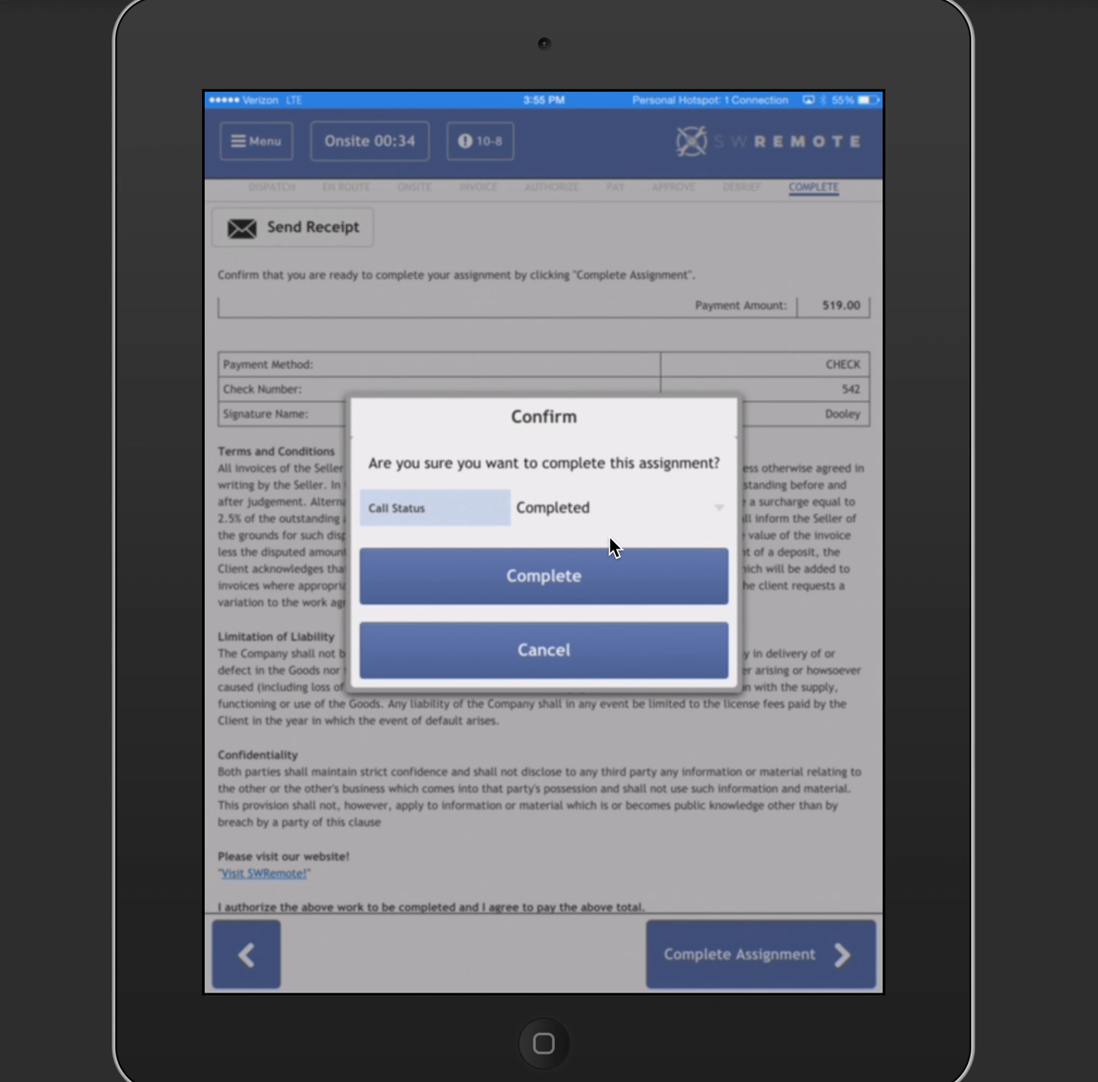
{"action": "left_click", "coordinate": [559, 582]}
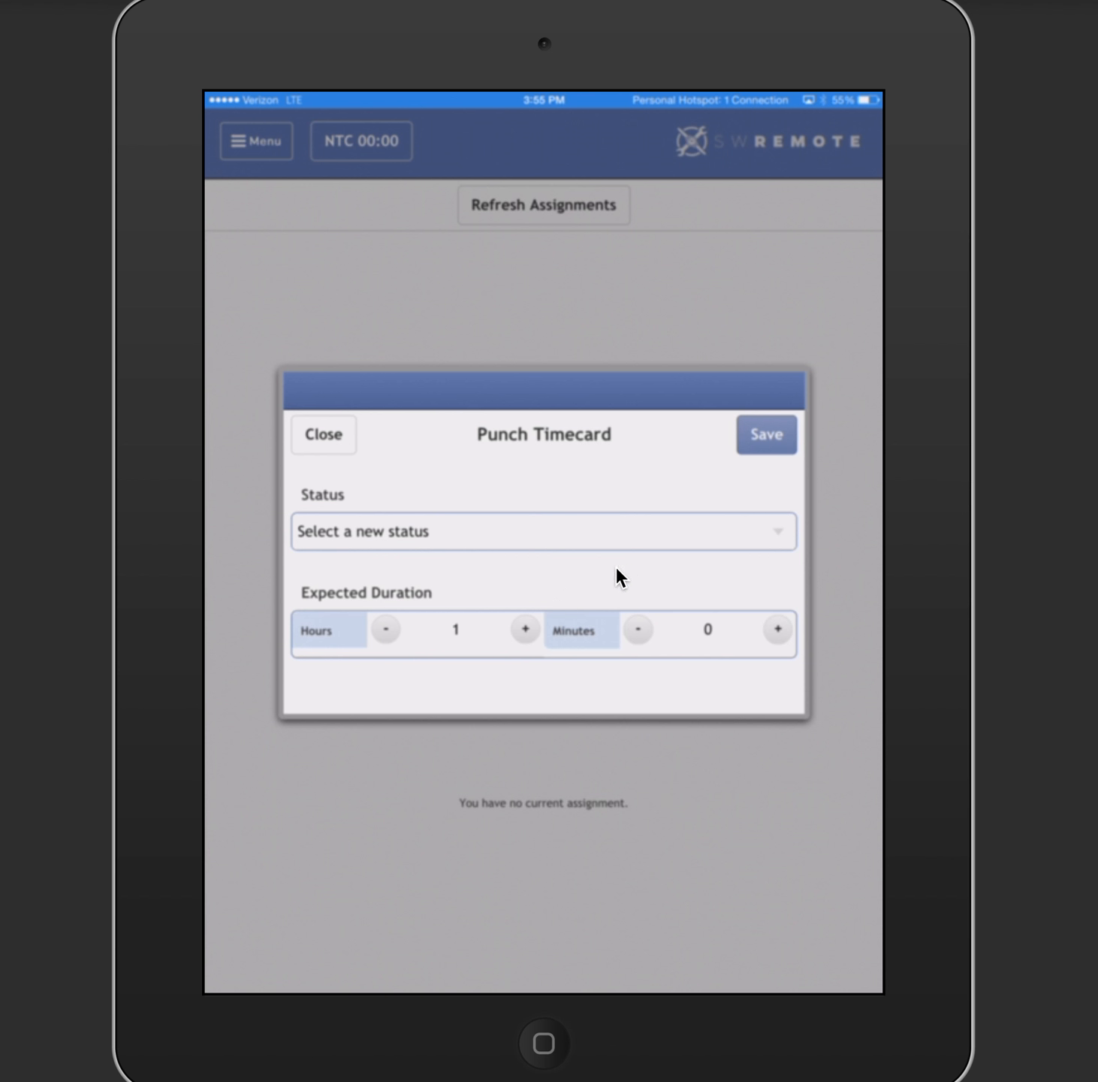
- Punch the timecard with the status Available (On-the-clock) and save it
{"action": "left_click", "coordinate": [478, 535]}
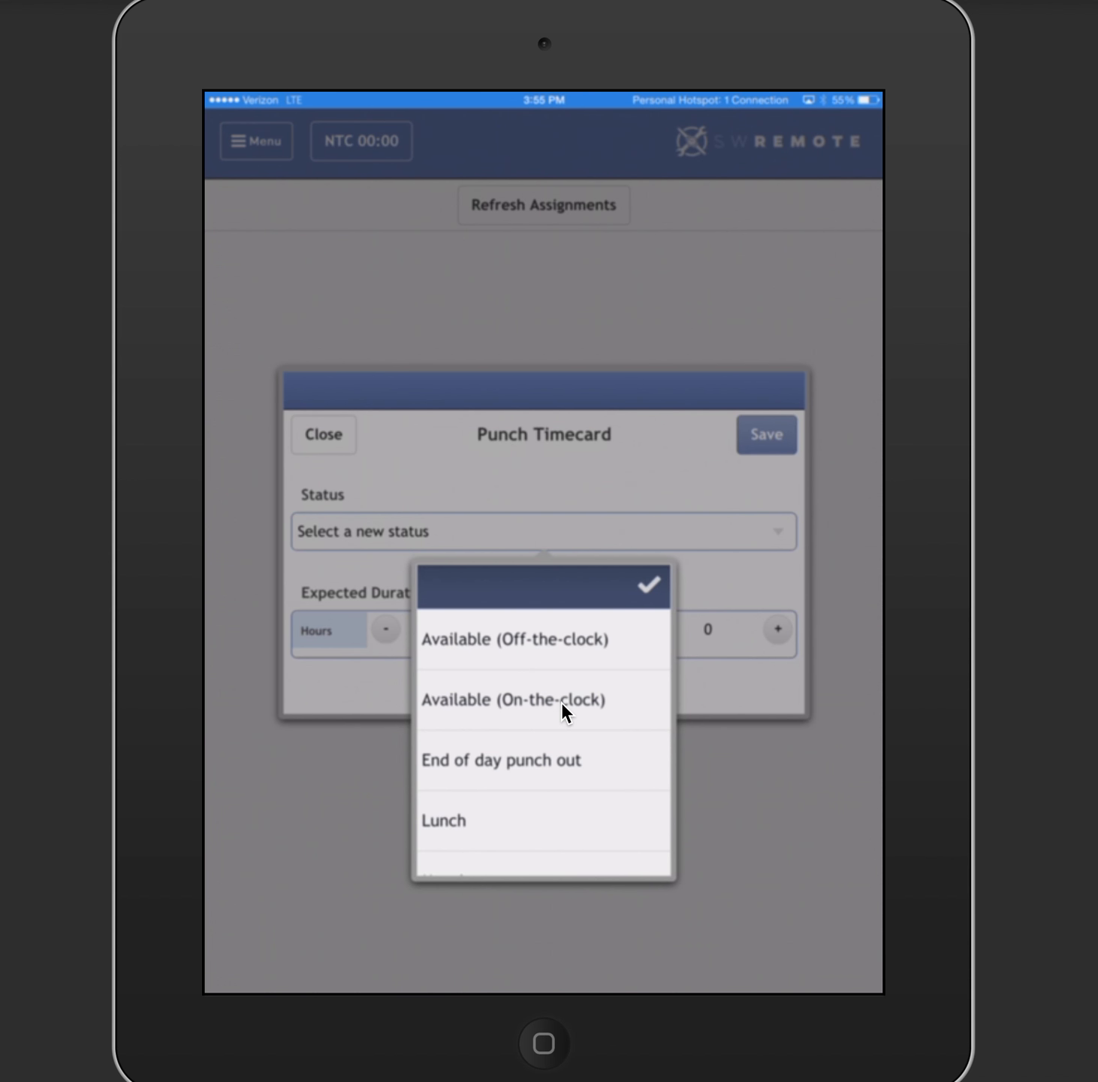
{"action": "scroll", "coordinate": [561, 702], "scroll_direction": "down", "scroll_amount": 5}
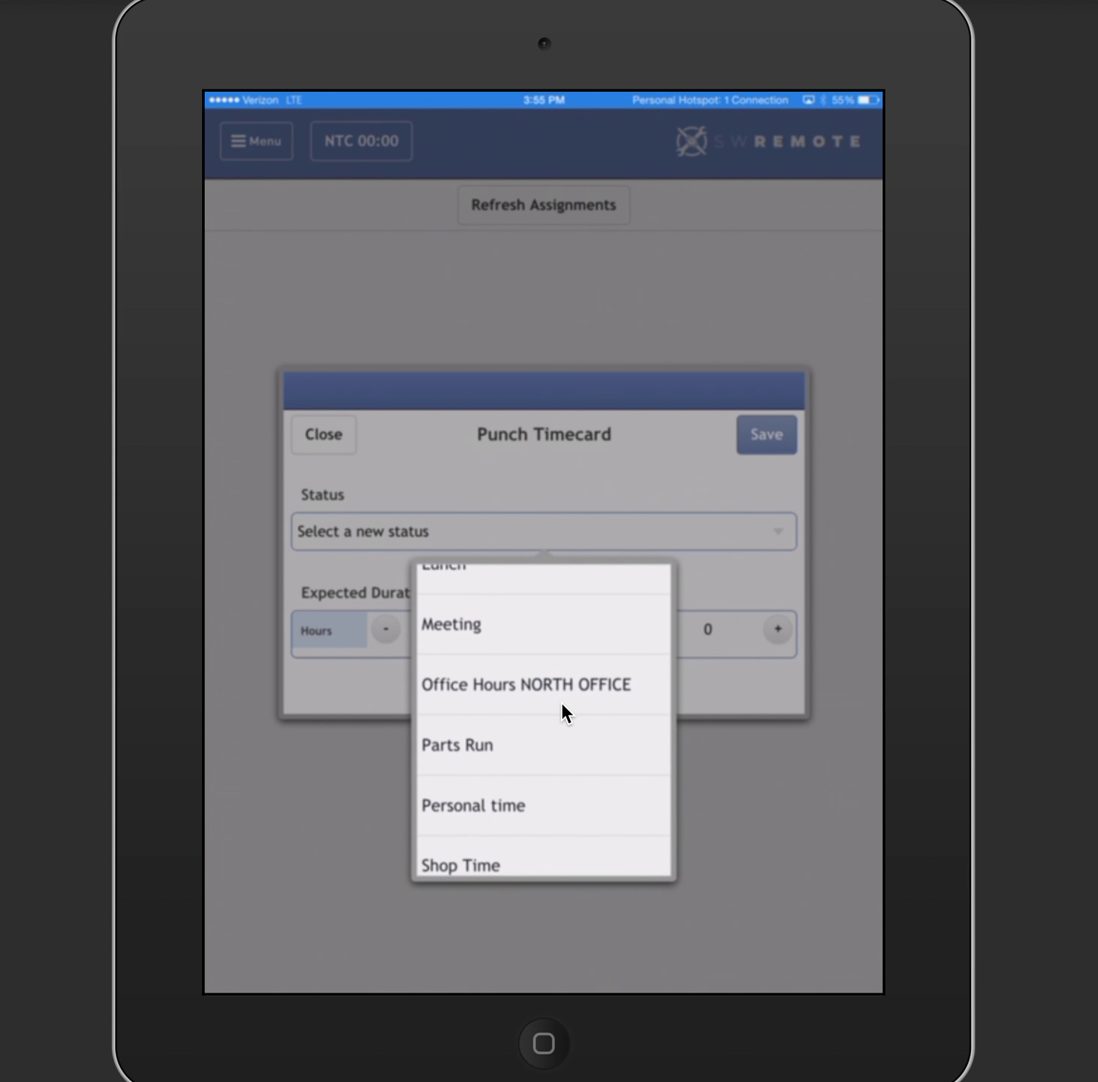
{"action": "scroll", "coordinate": [561, 702], "scroll_direction": "up", "scroll_amount": 5}
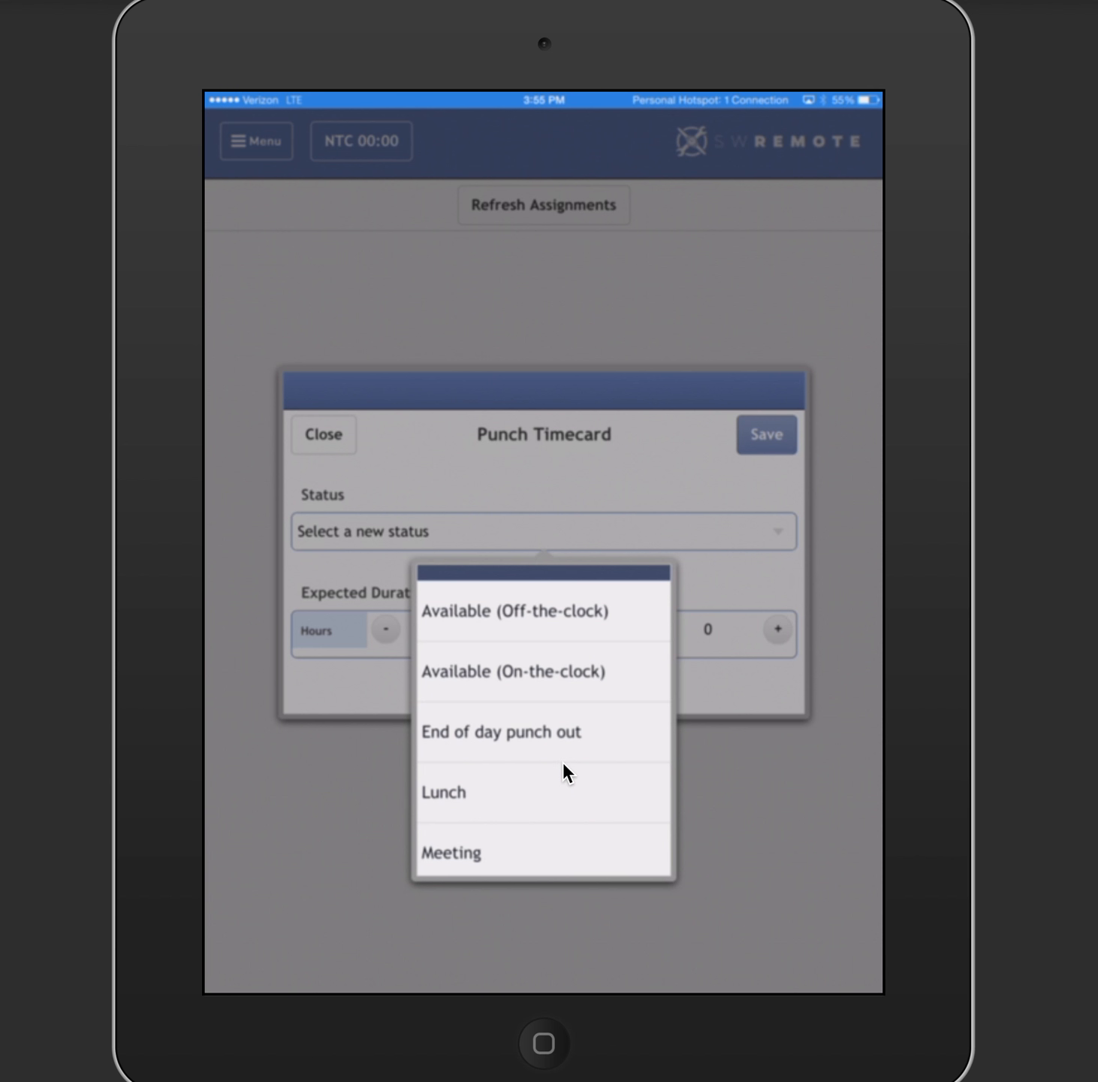
{"action": "scroll", "coordinate": [562, 761], "scroll_direction": "down", "scroll_amount": 2}
{"action": "scroll", "coordinate": [563, 761], "scroll_direction": "up", "scroll_amount": 3}
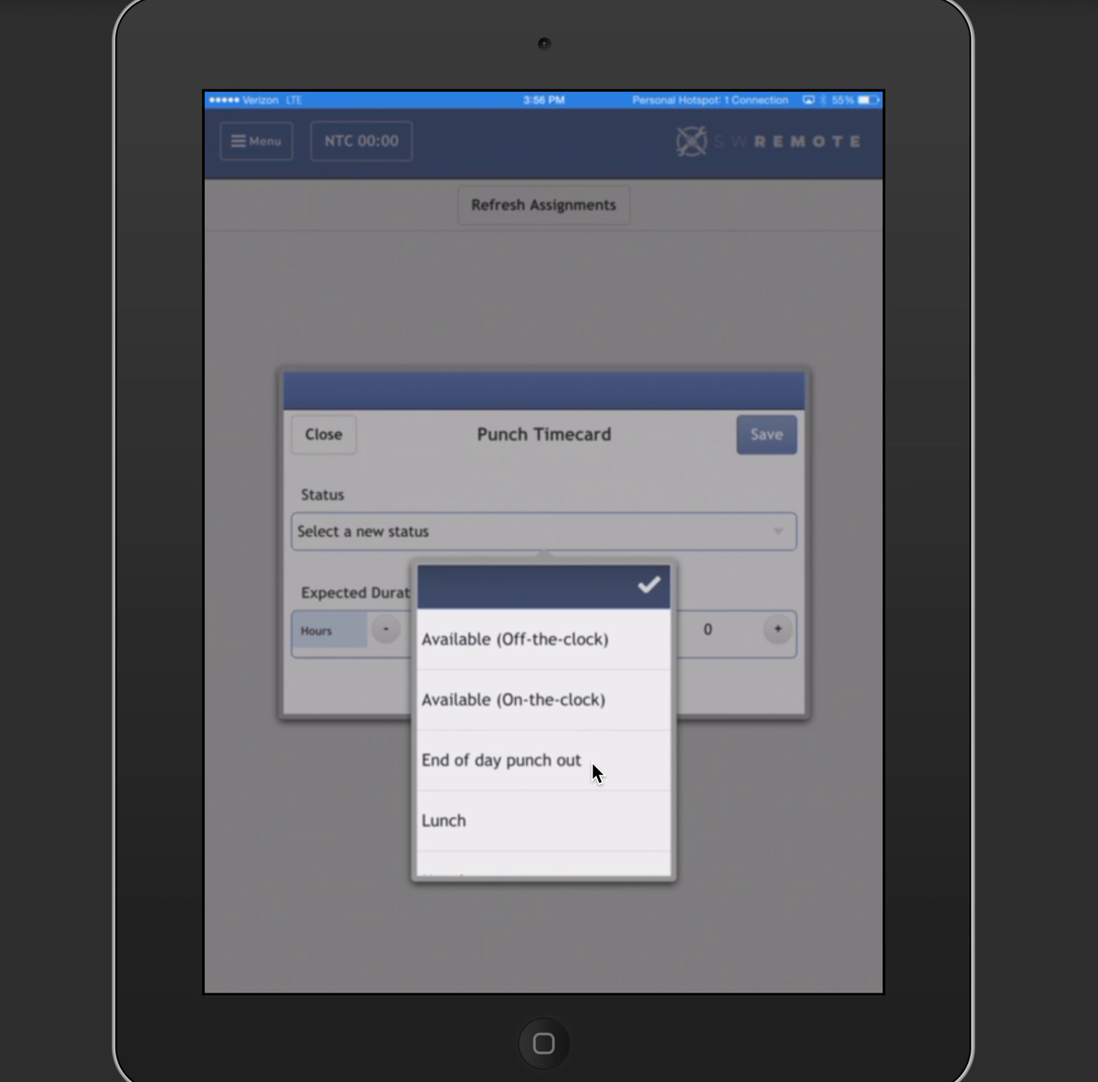
{"action": "left_click", "coordinate": [565, 715]}
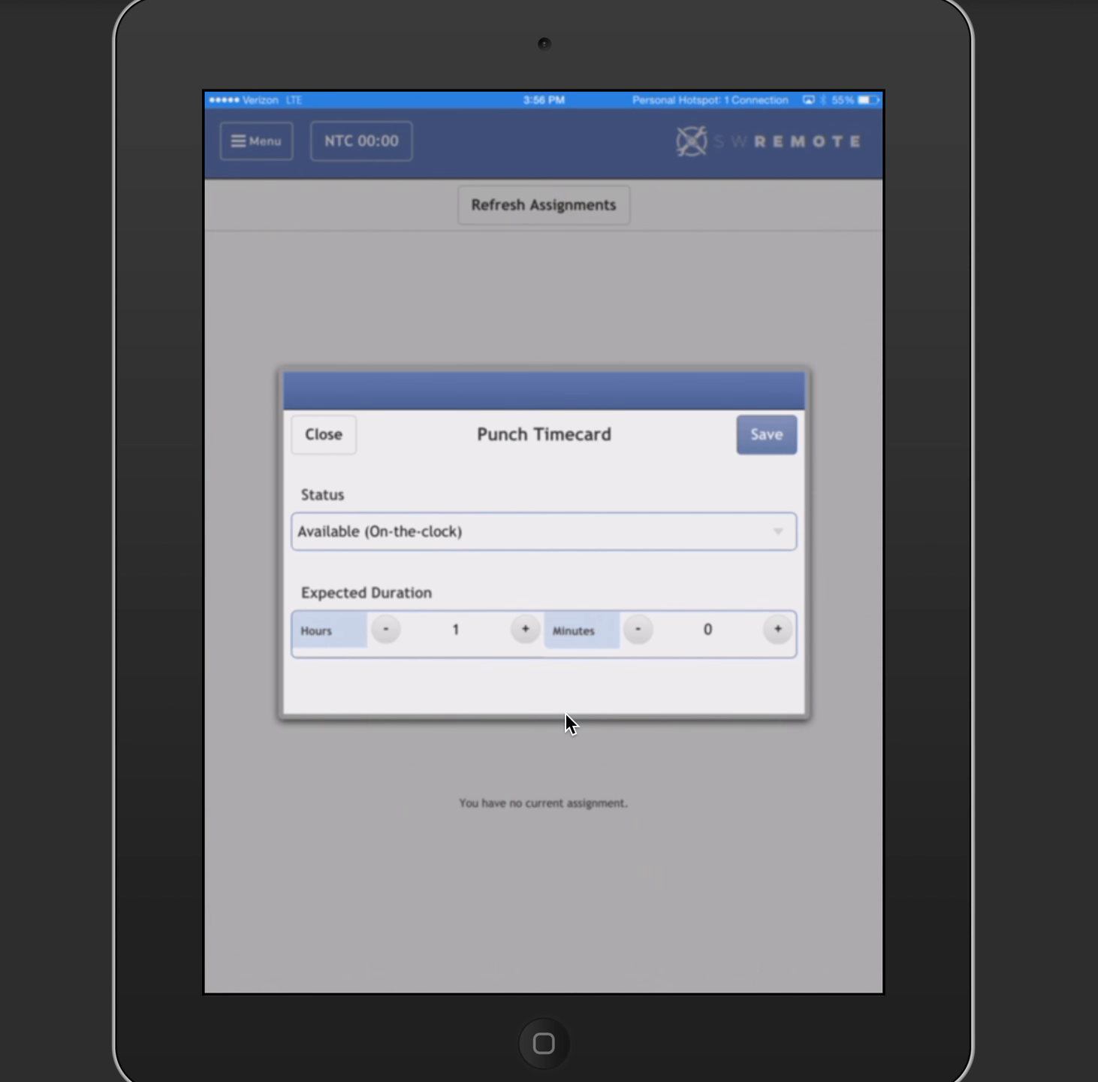
{"action": "left_click", "coordinate": [772, 435]}
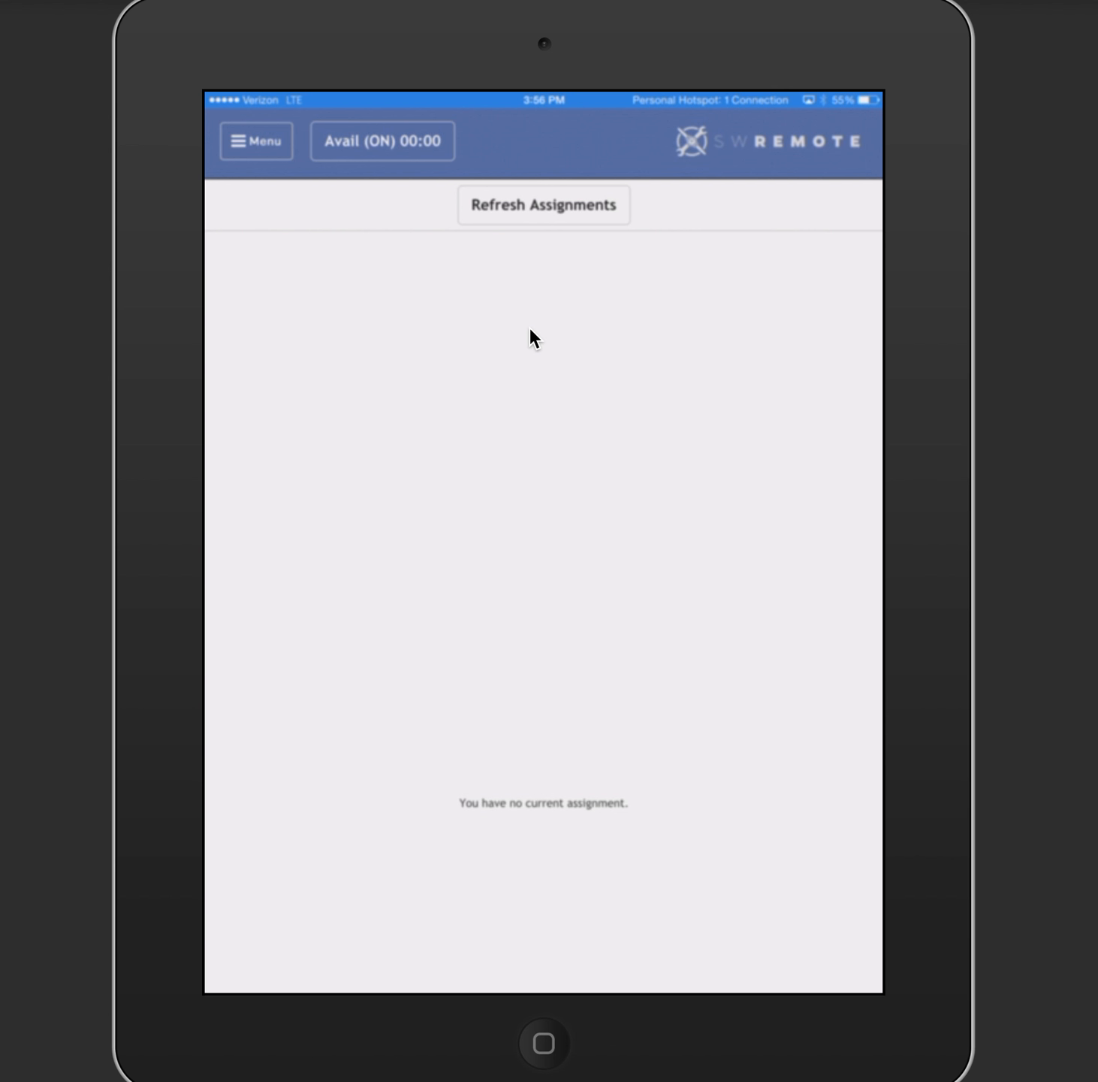
- Start another timecard punch and choose Lunch as the new status
{"action": "left_click", "coordinate": [414, 151]}
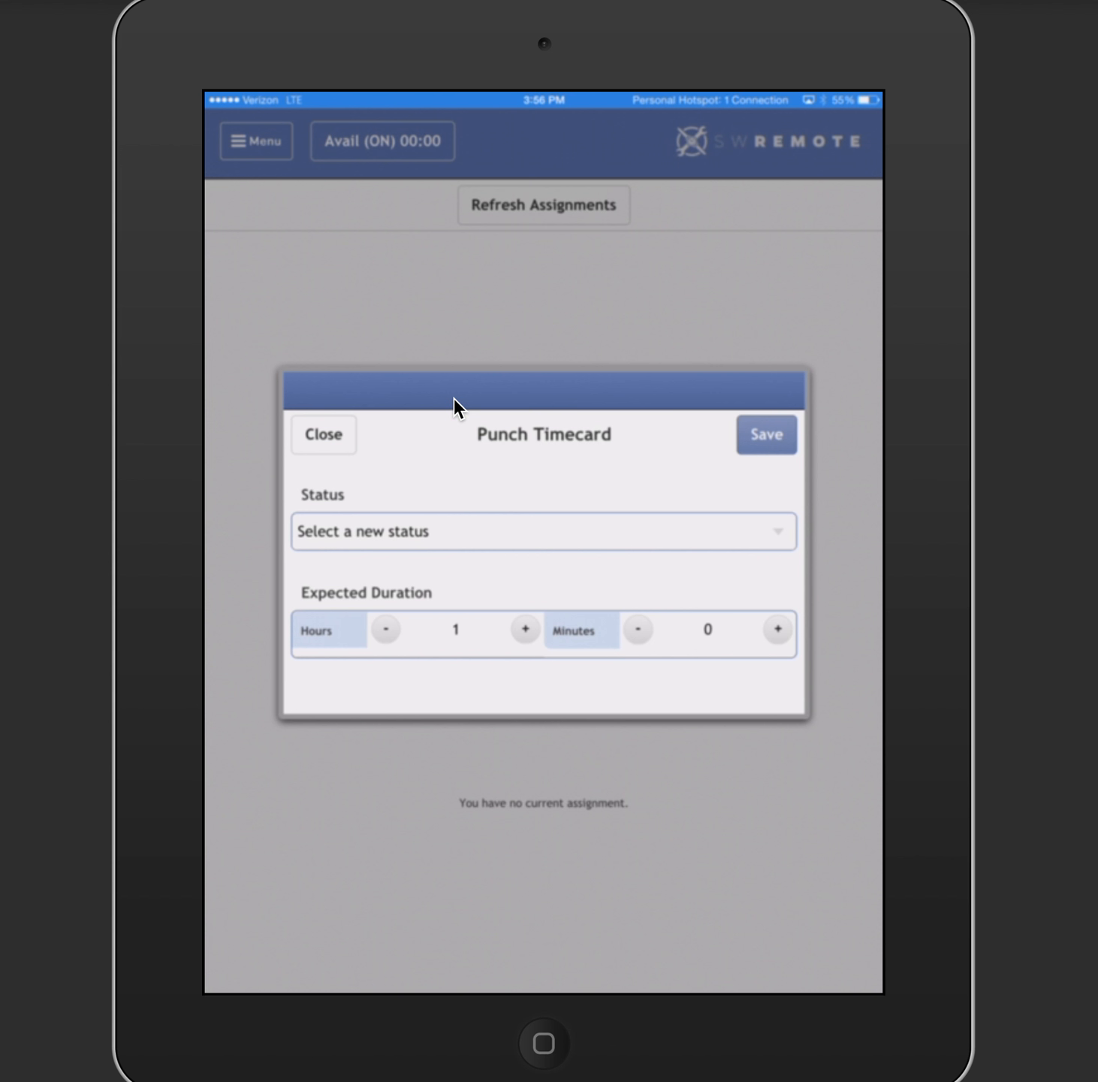
{"action": "left_click", "coordinate": [389, 528]}
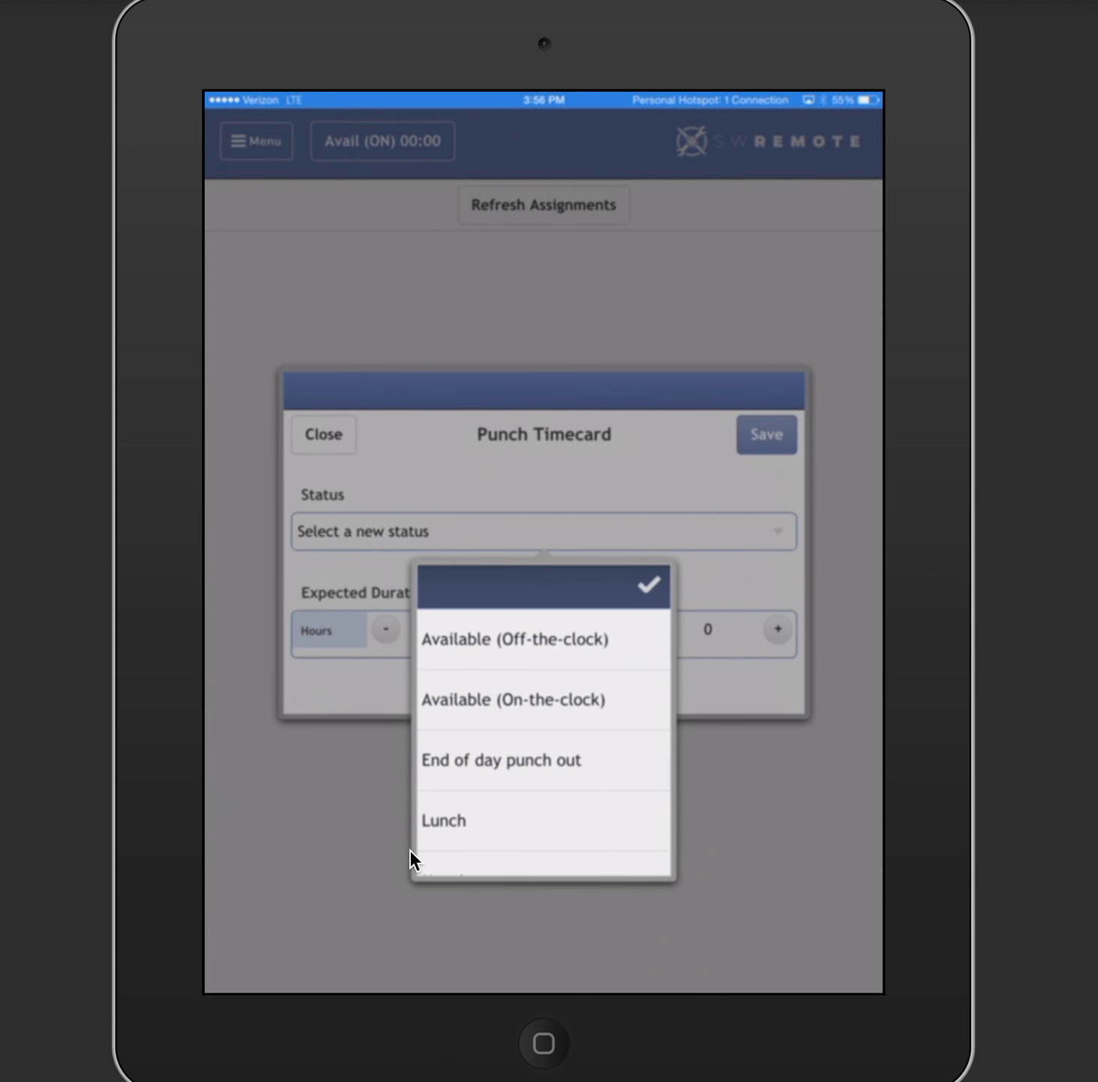
{"action": "left_click", "coordinate": [442, 815]}
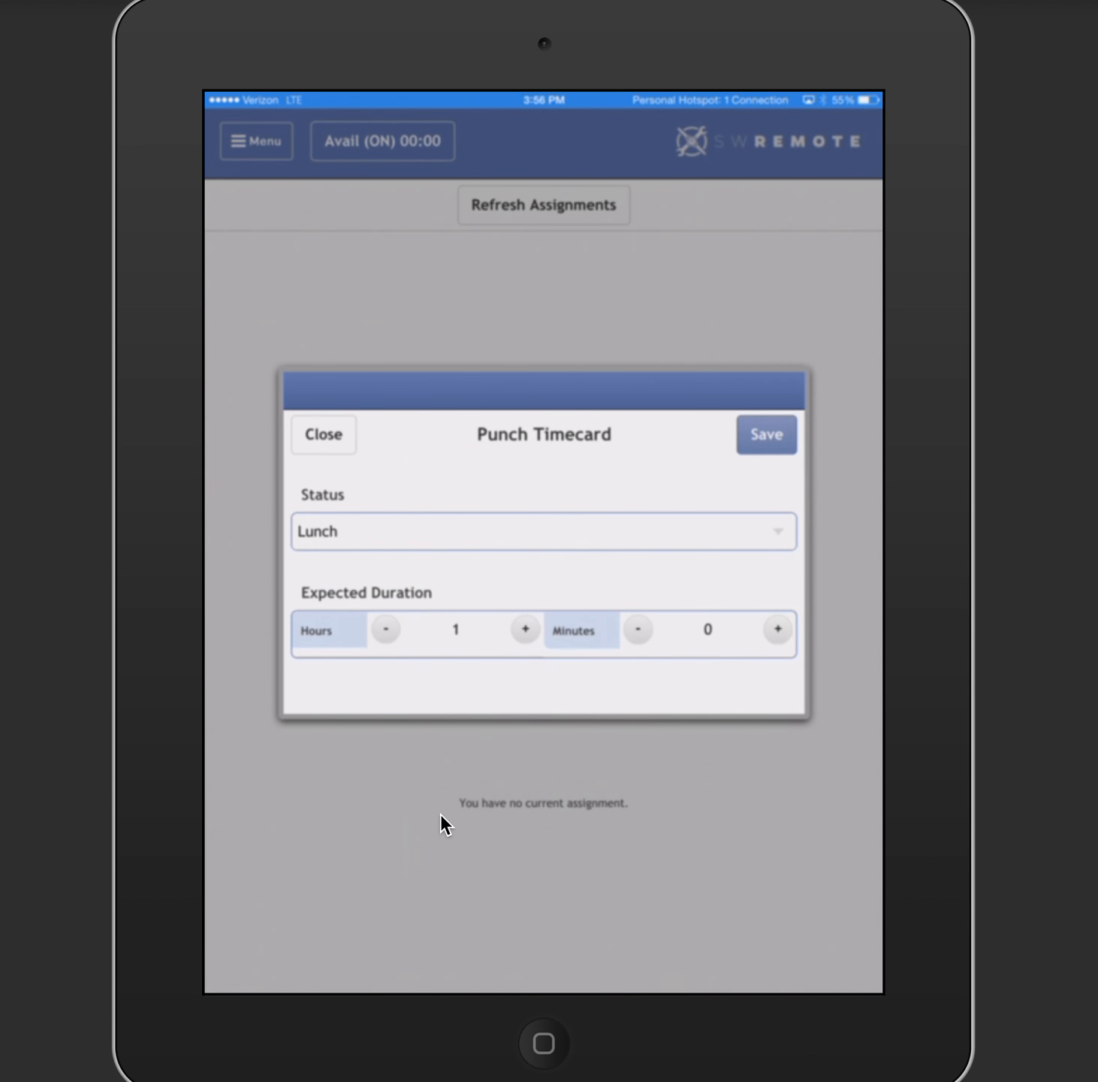